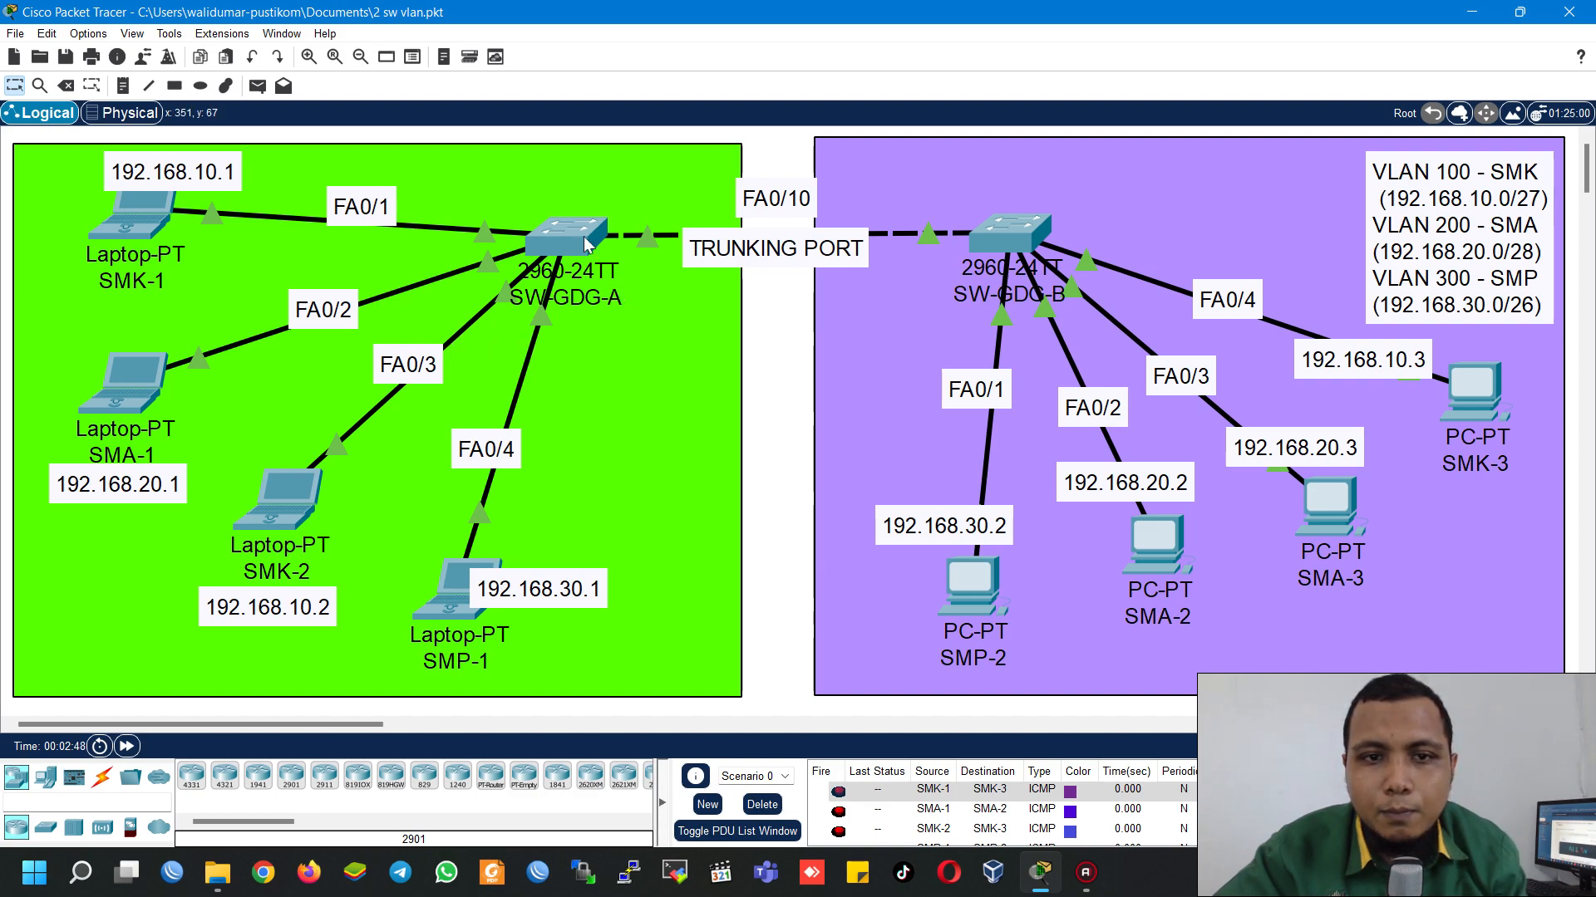
Step: Check the static IP configuration of laptop SMK-1, then close its window
mouse_move(586, 243)
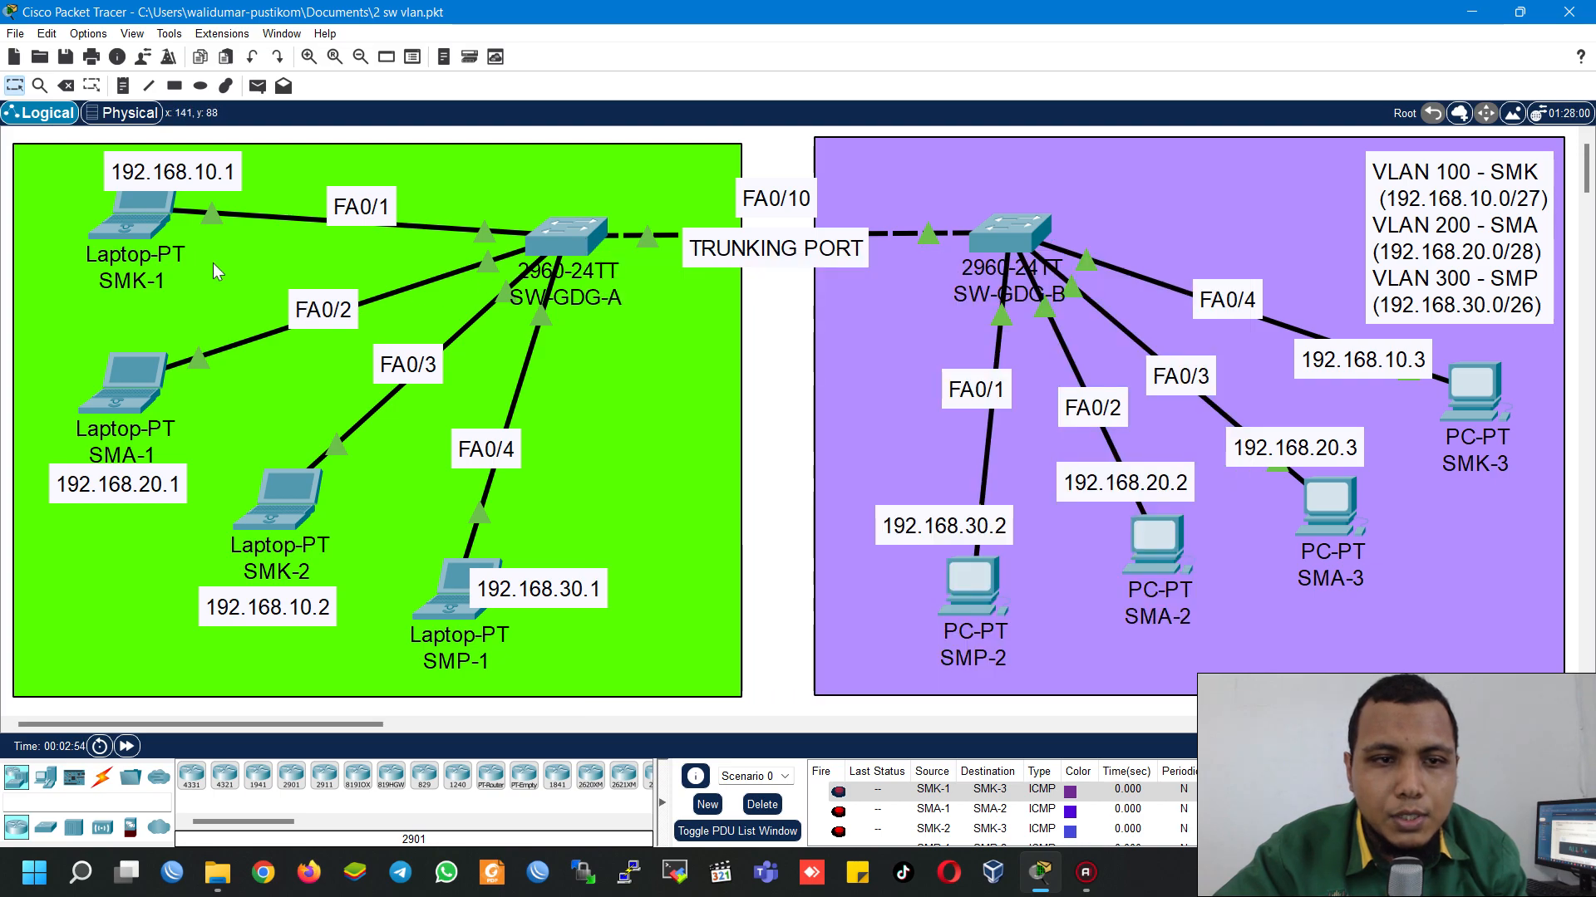
mouse_move(114, 232)
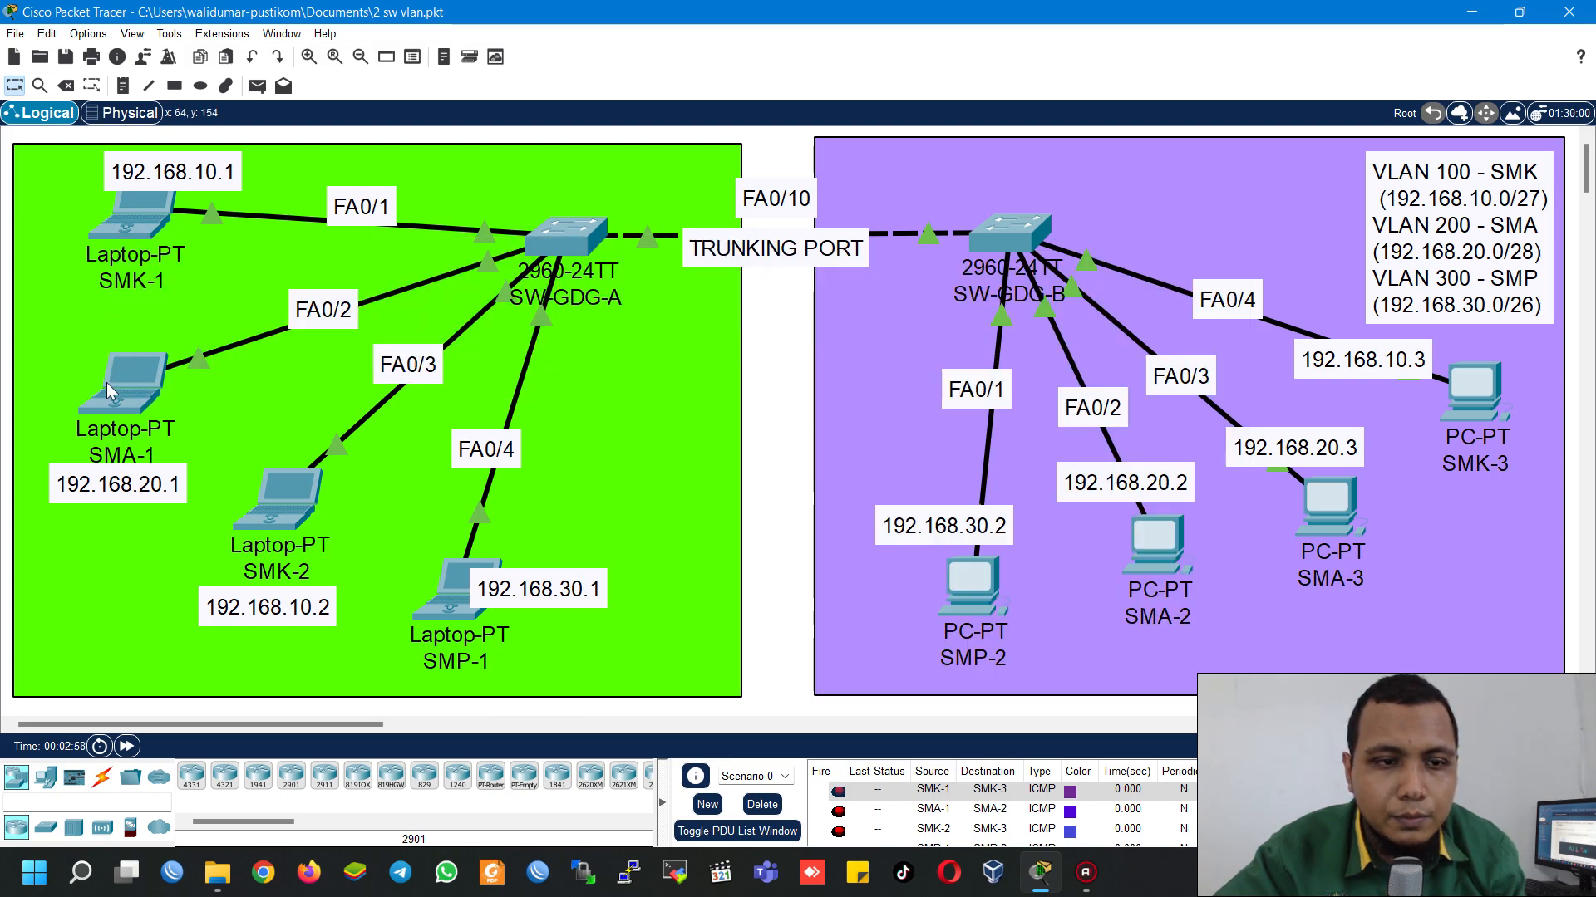
mouse_move(107, 384)
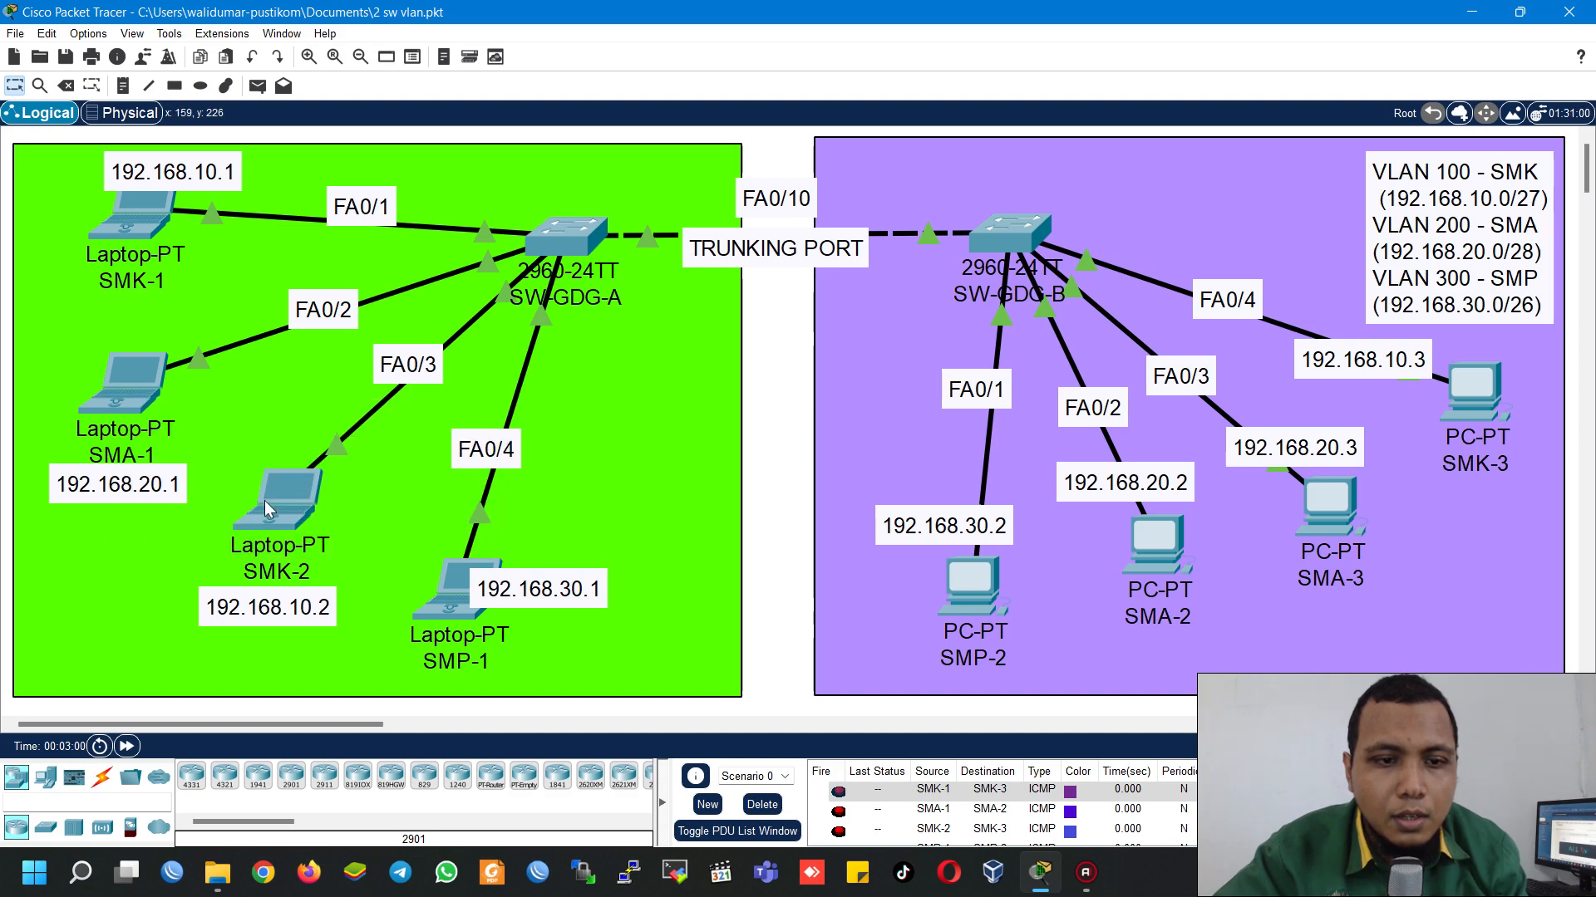
mouse_move(264, 501)
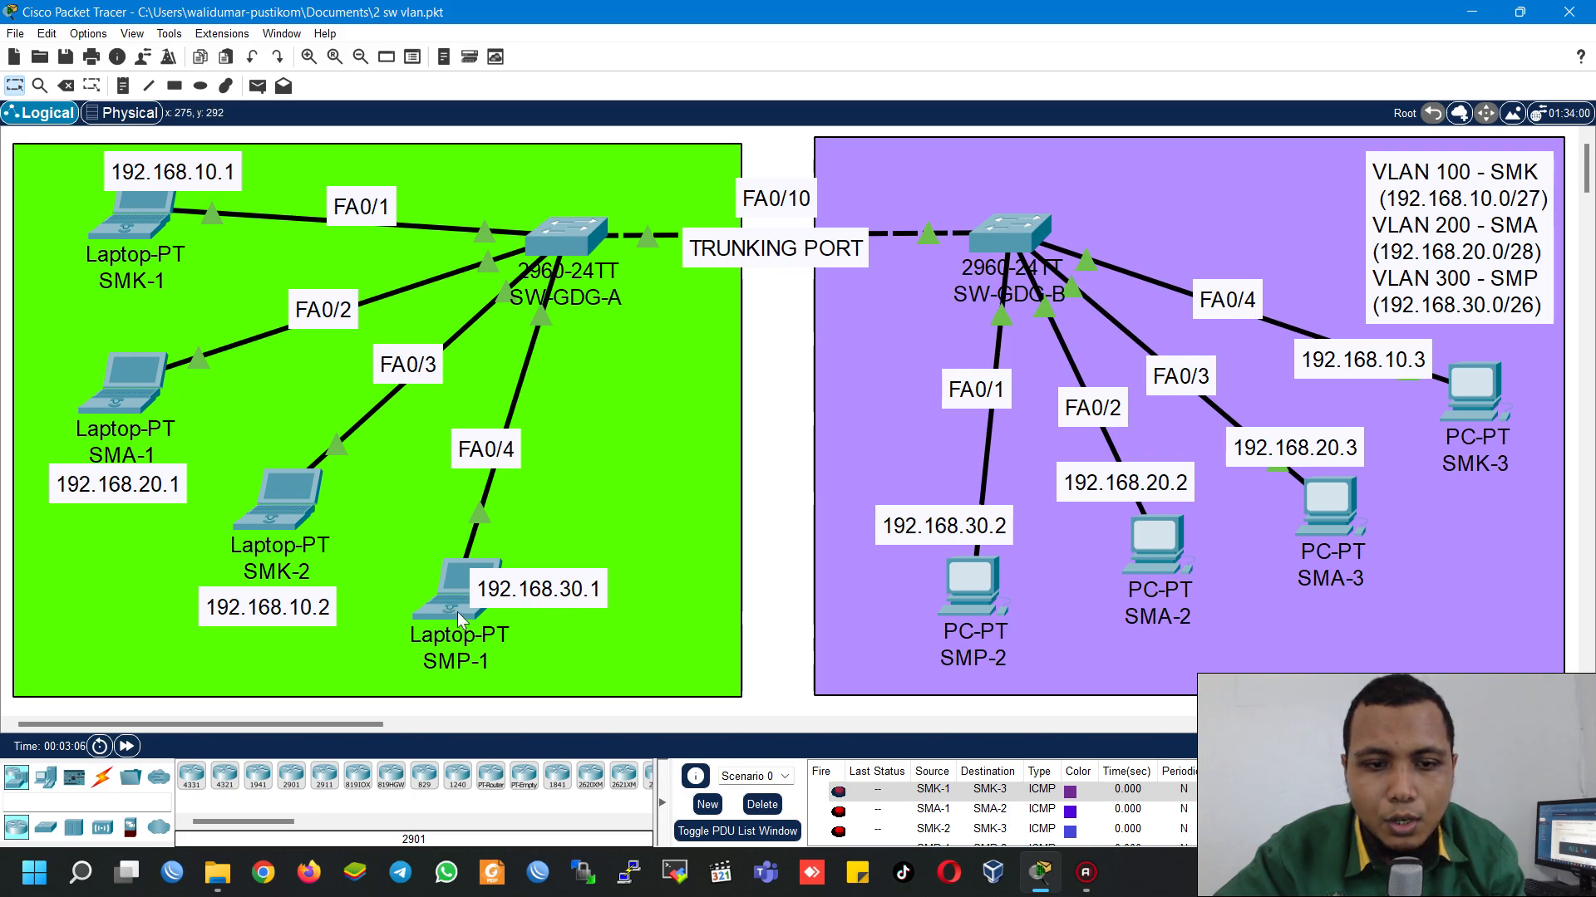
left_click(125, 214)
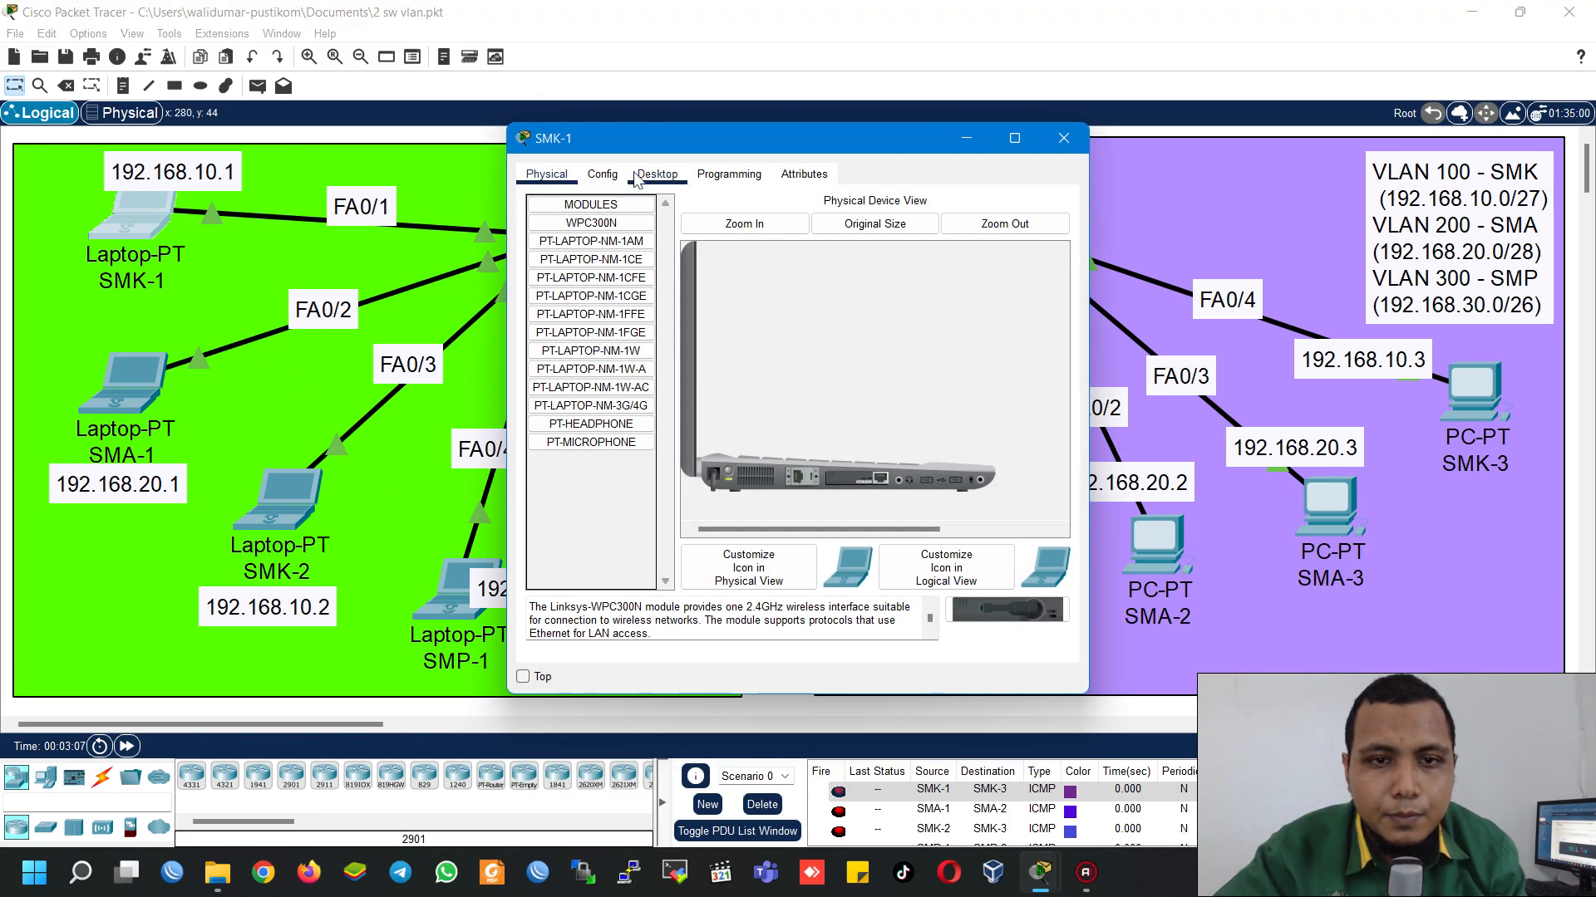
left_click(657, 174)
left_click(620, 246)
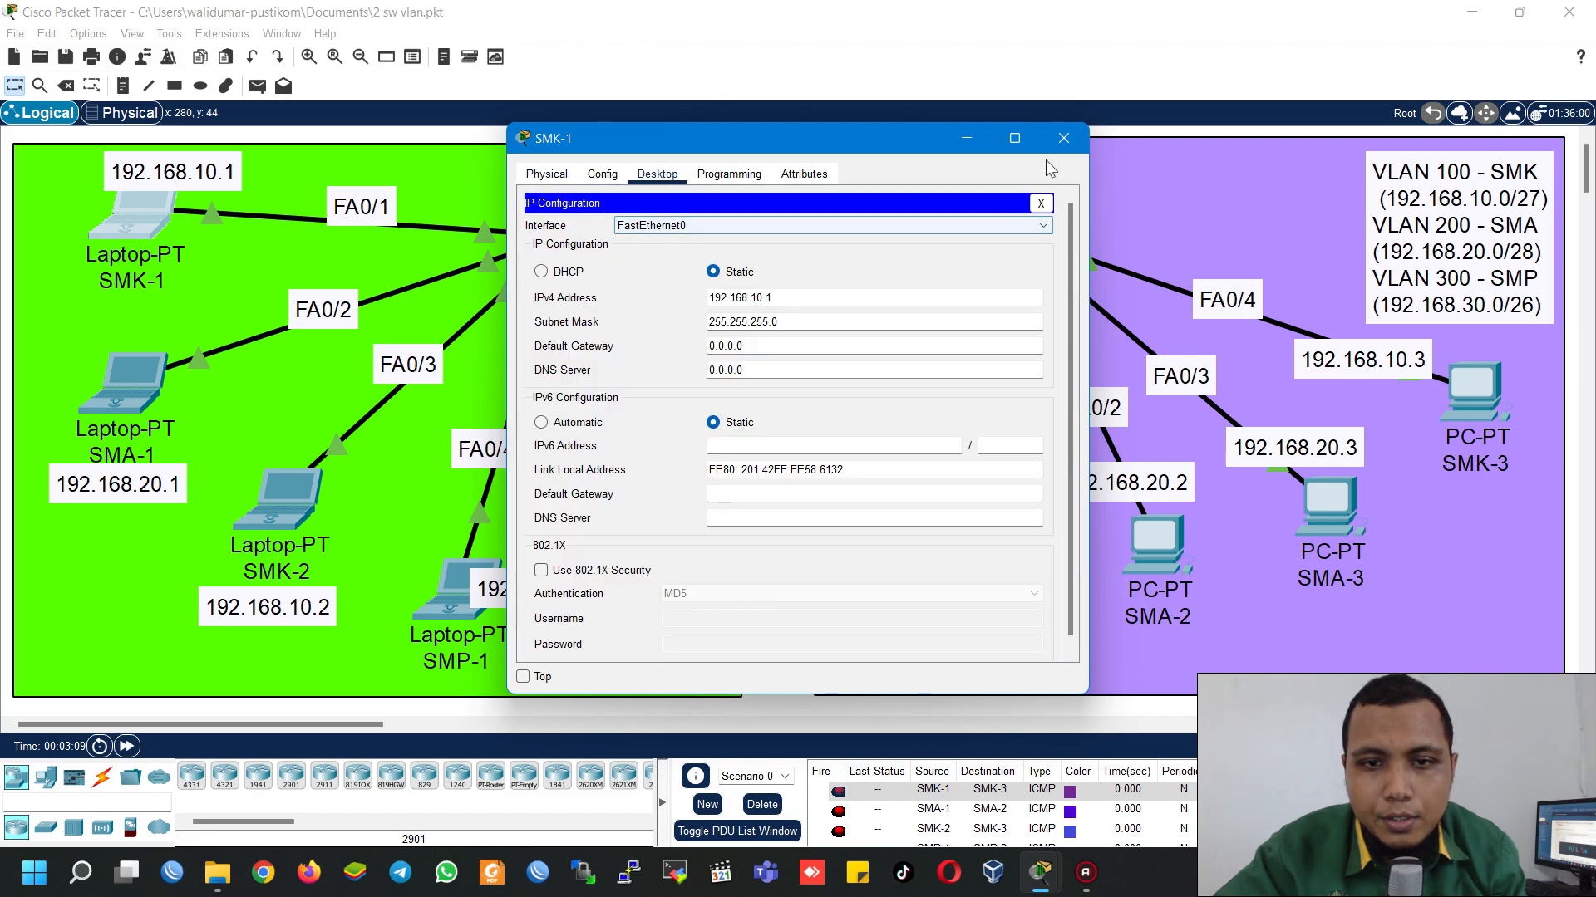
left_click(1064, 138)
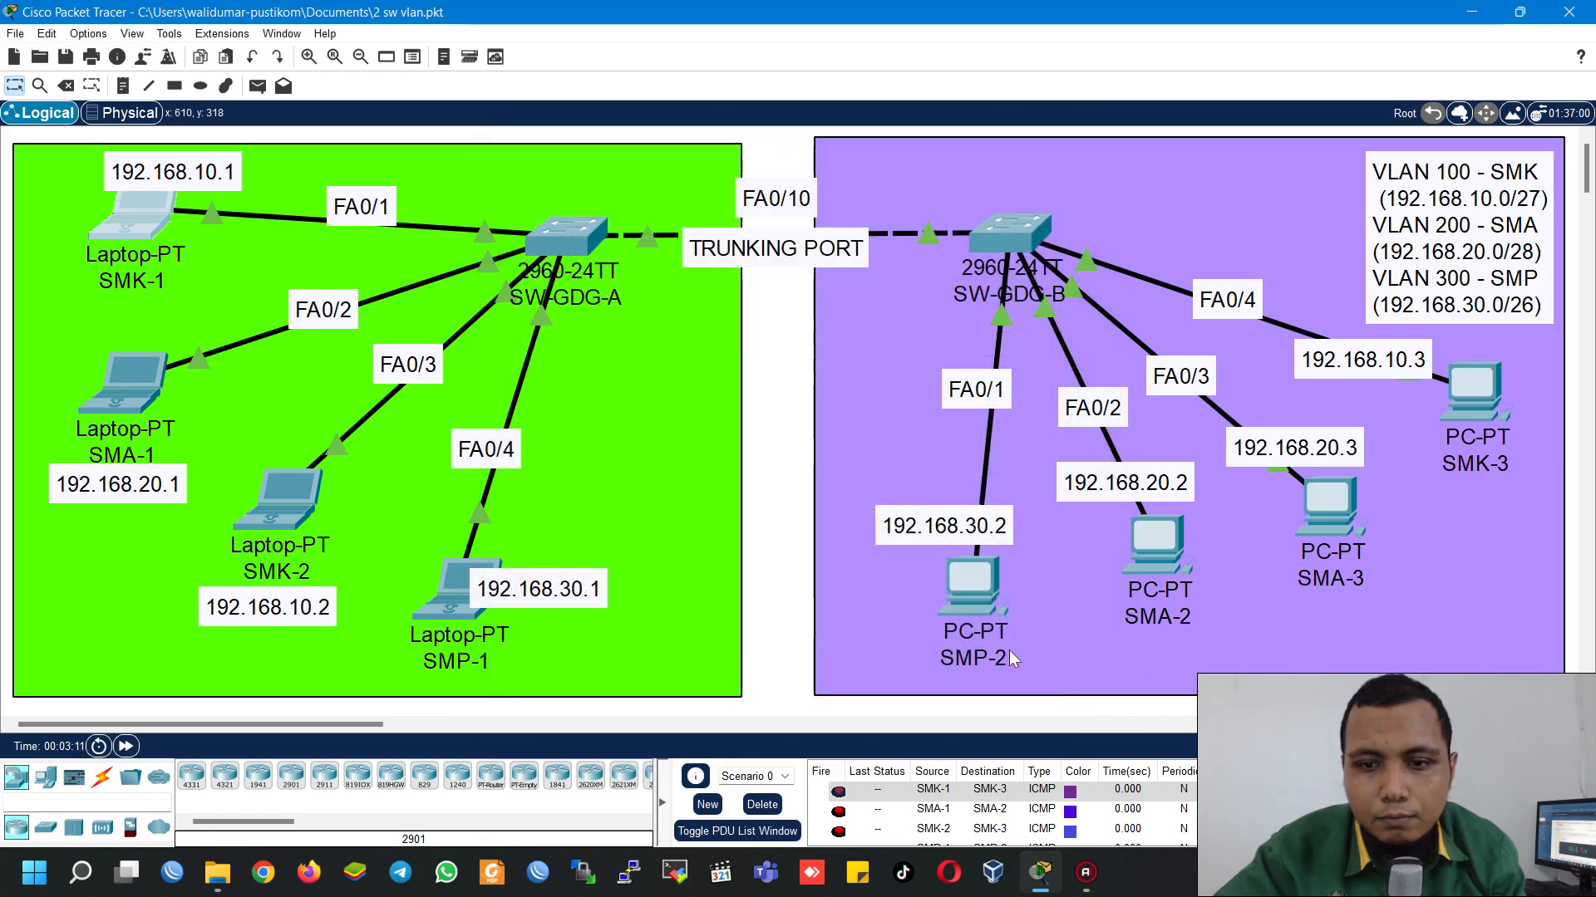
Step: Check the static IP configuration of PC SMP-2 and close its window
left_click(979, 588)
left_click(657, 174)
left_click(558, 245)
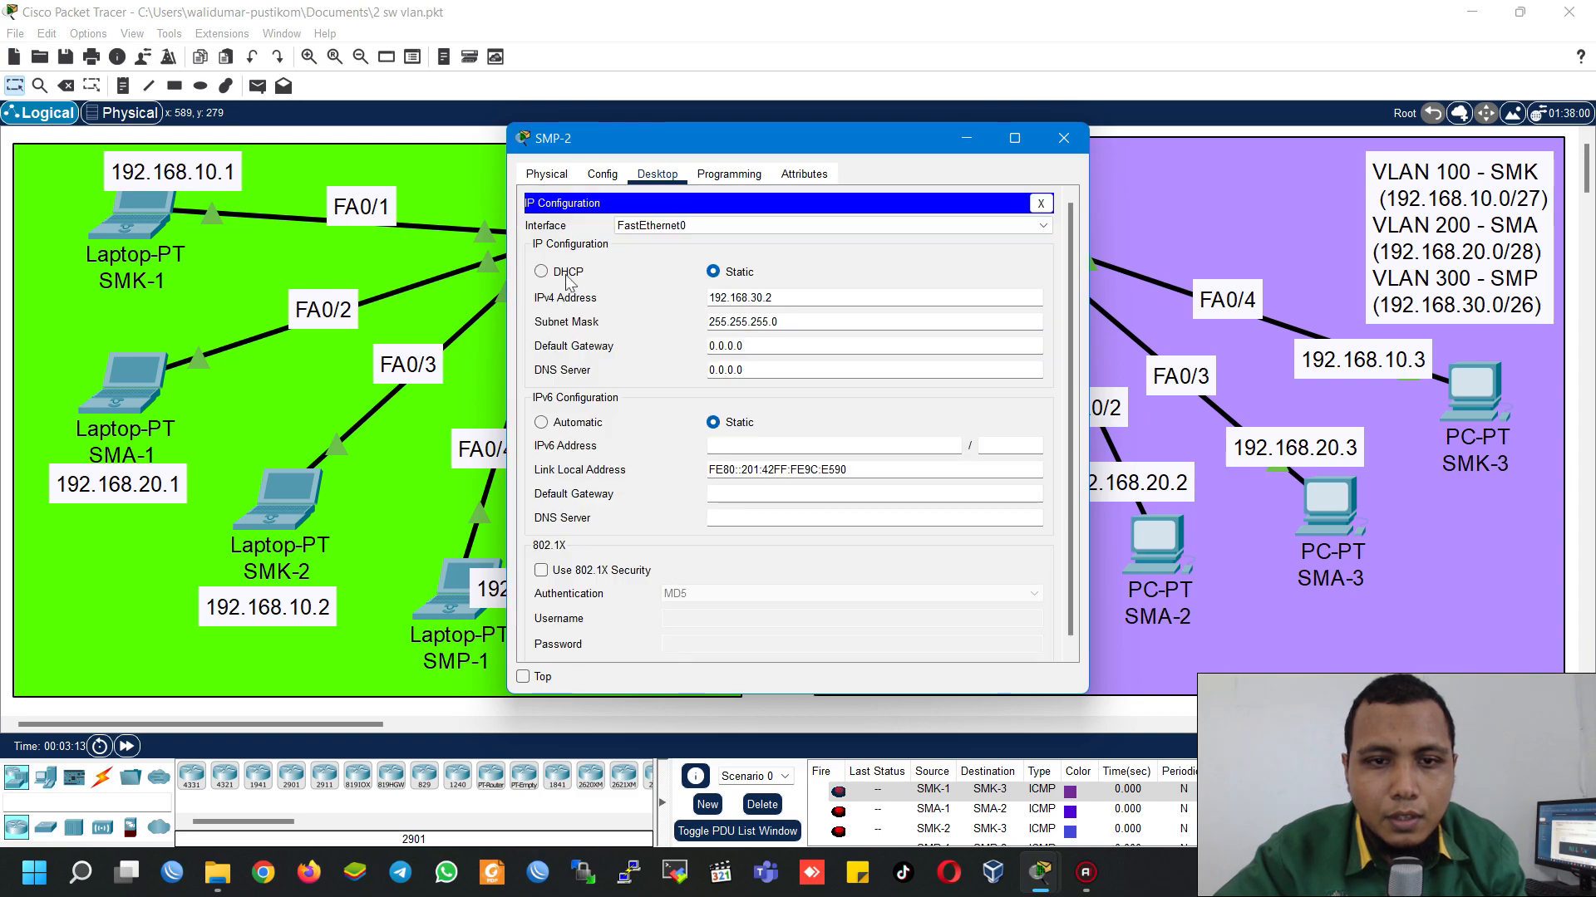
left_click(1063, 138)
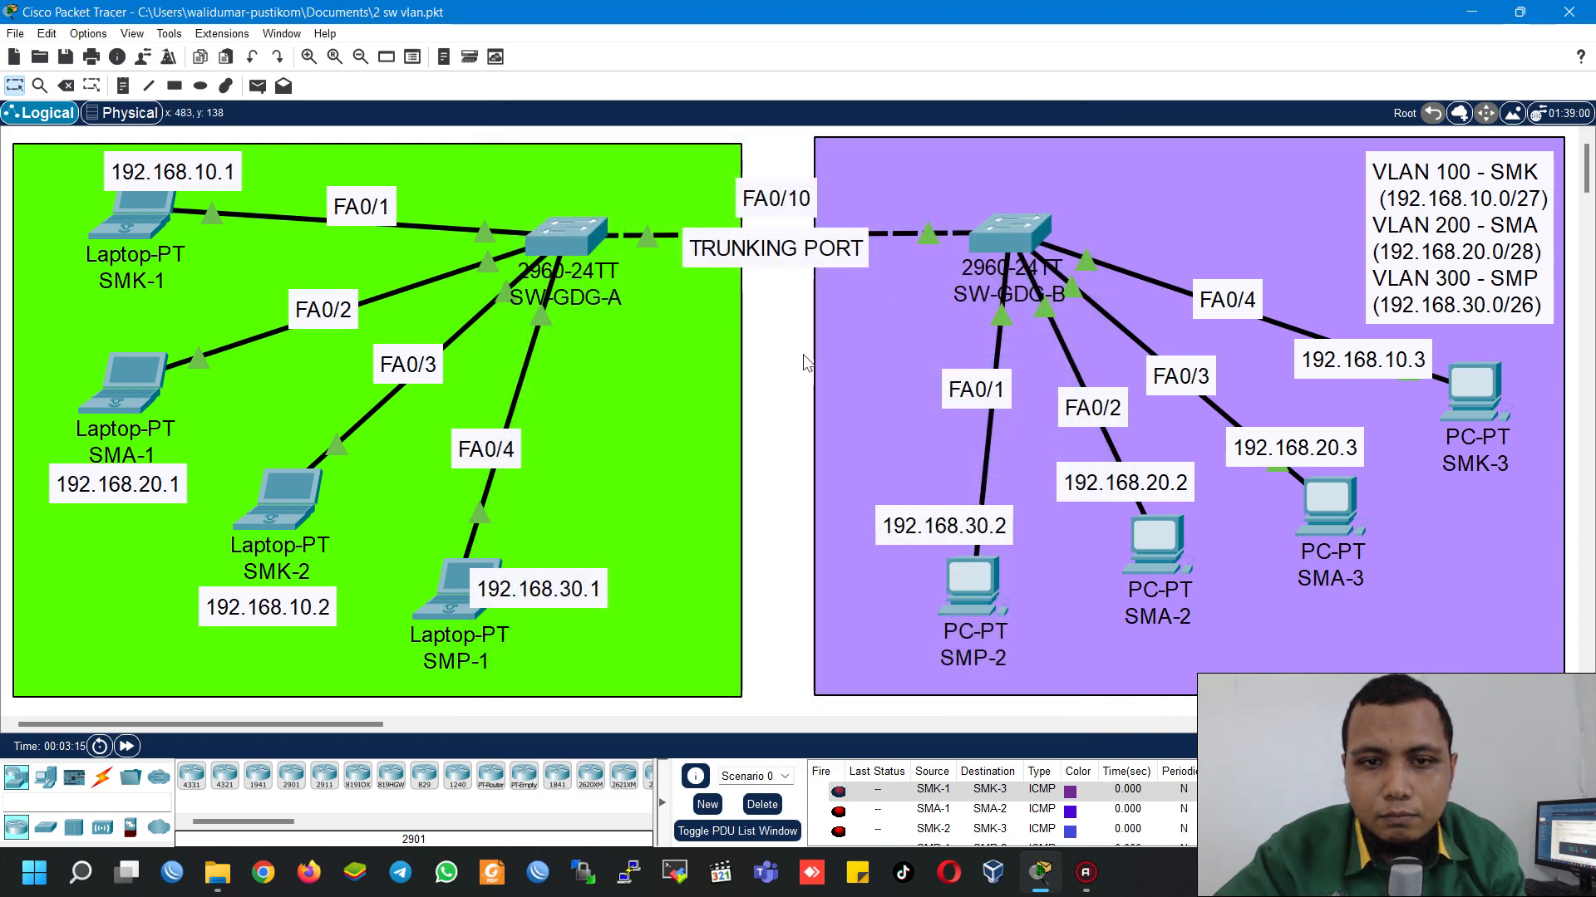
Step: Open the command line of switch SW-GDG-A in an enlarged window and enter global configuration mode with en and configure terminal
left_click(567, 242)
left_click_drag(663, 140, 812, 272)
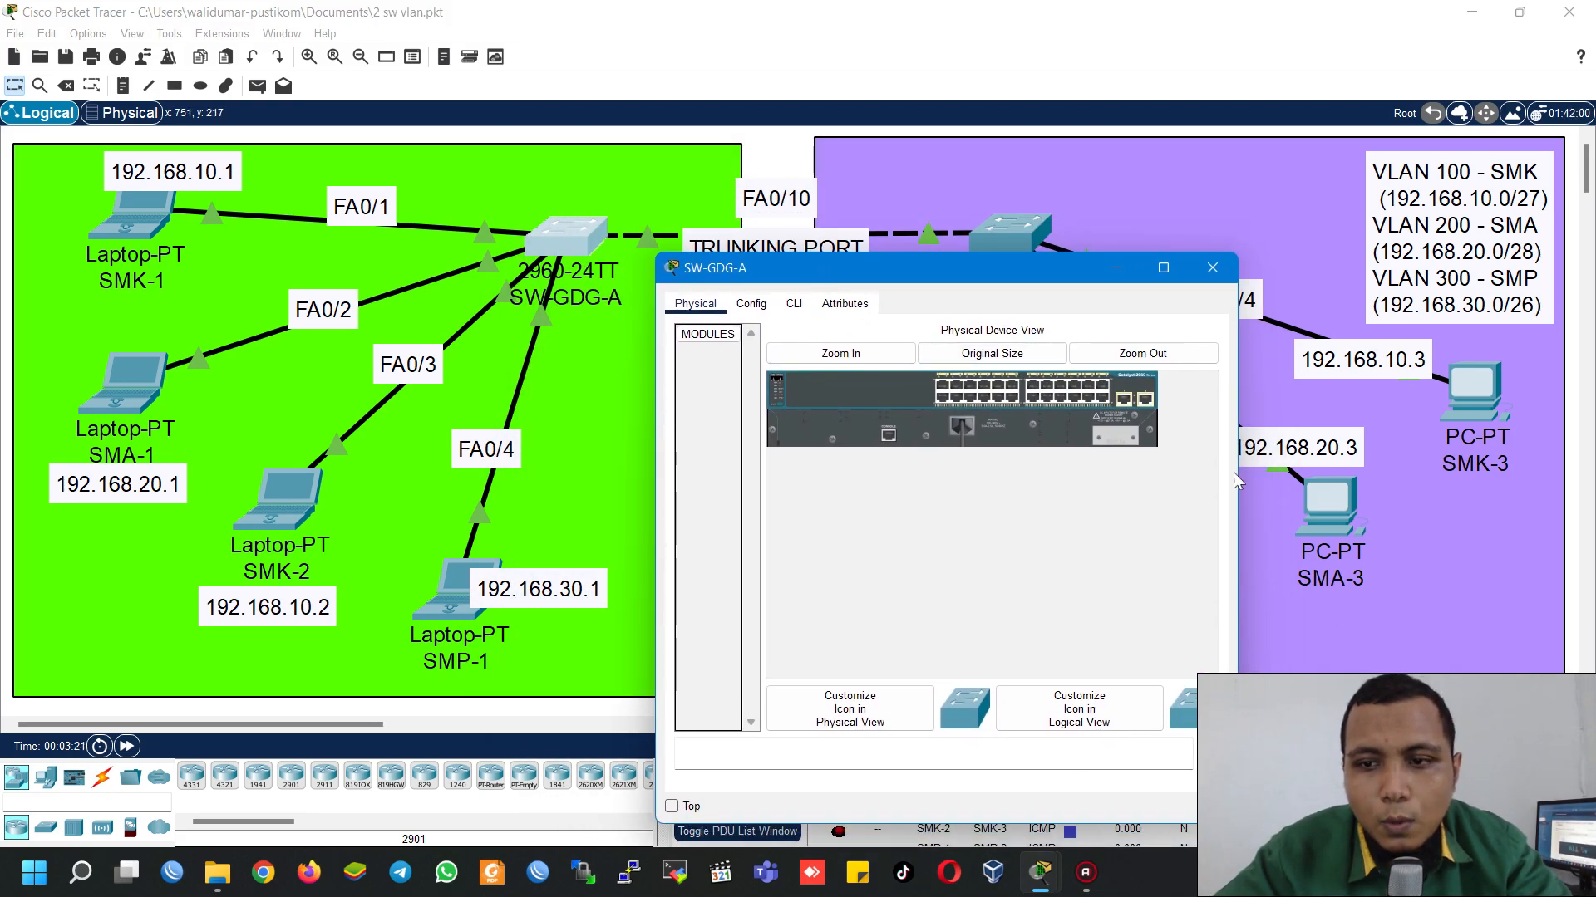
left_click_drag(1242, 472, 1327, 471)
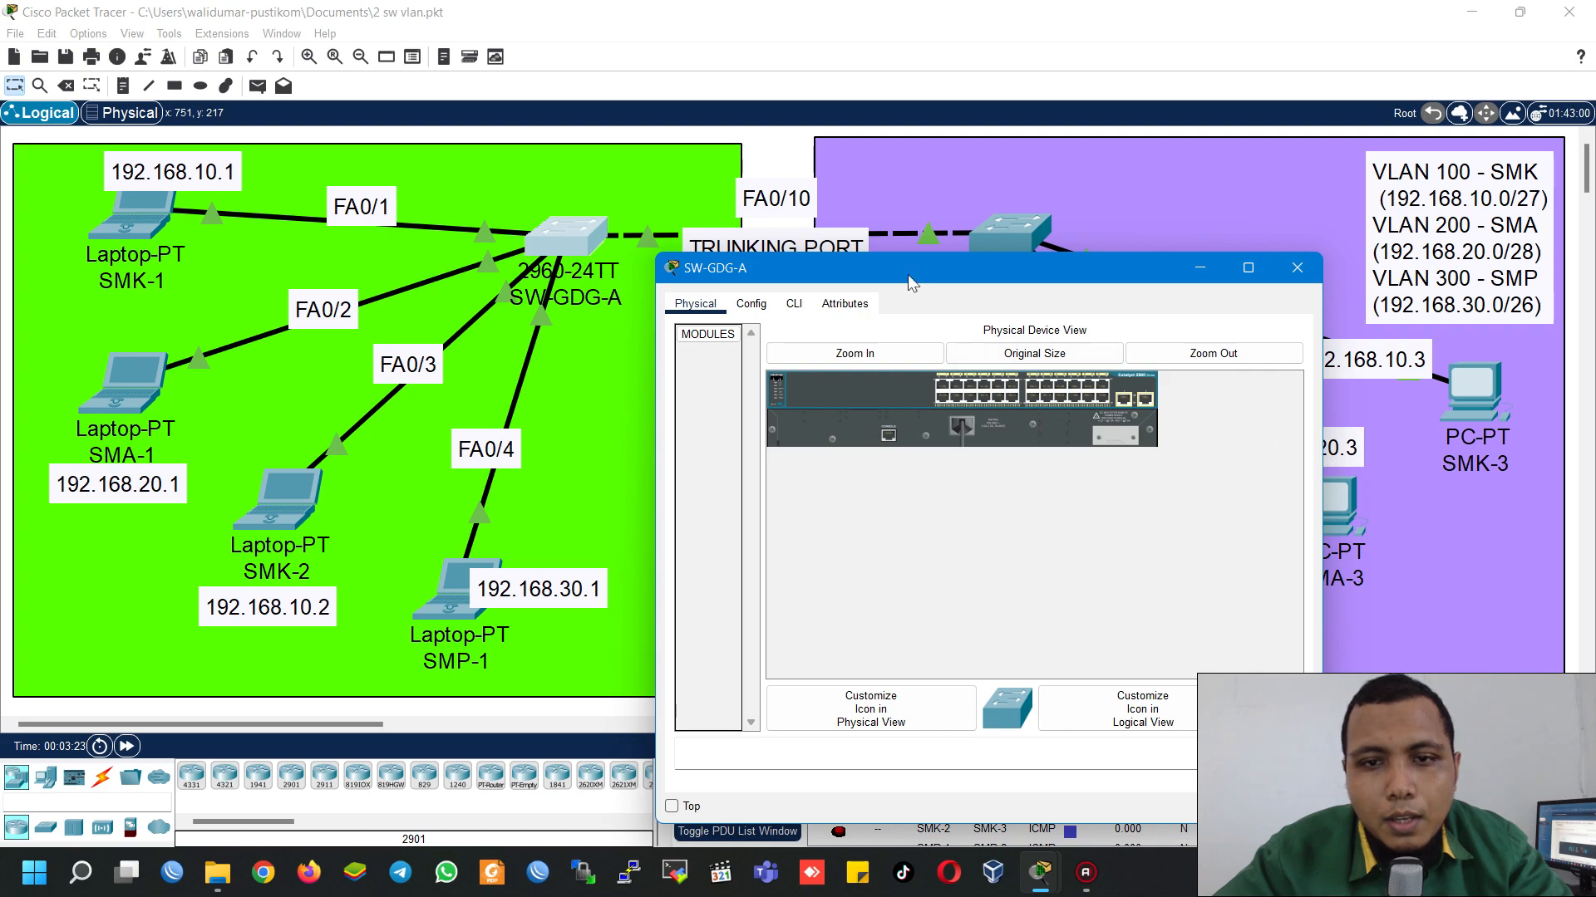
left_click(794, 303)
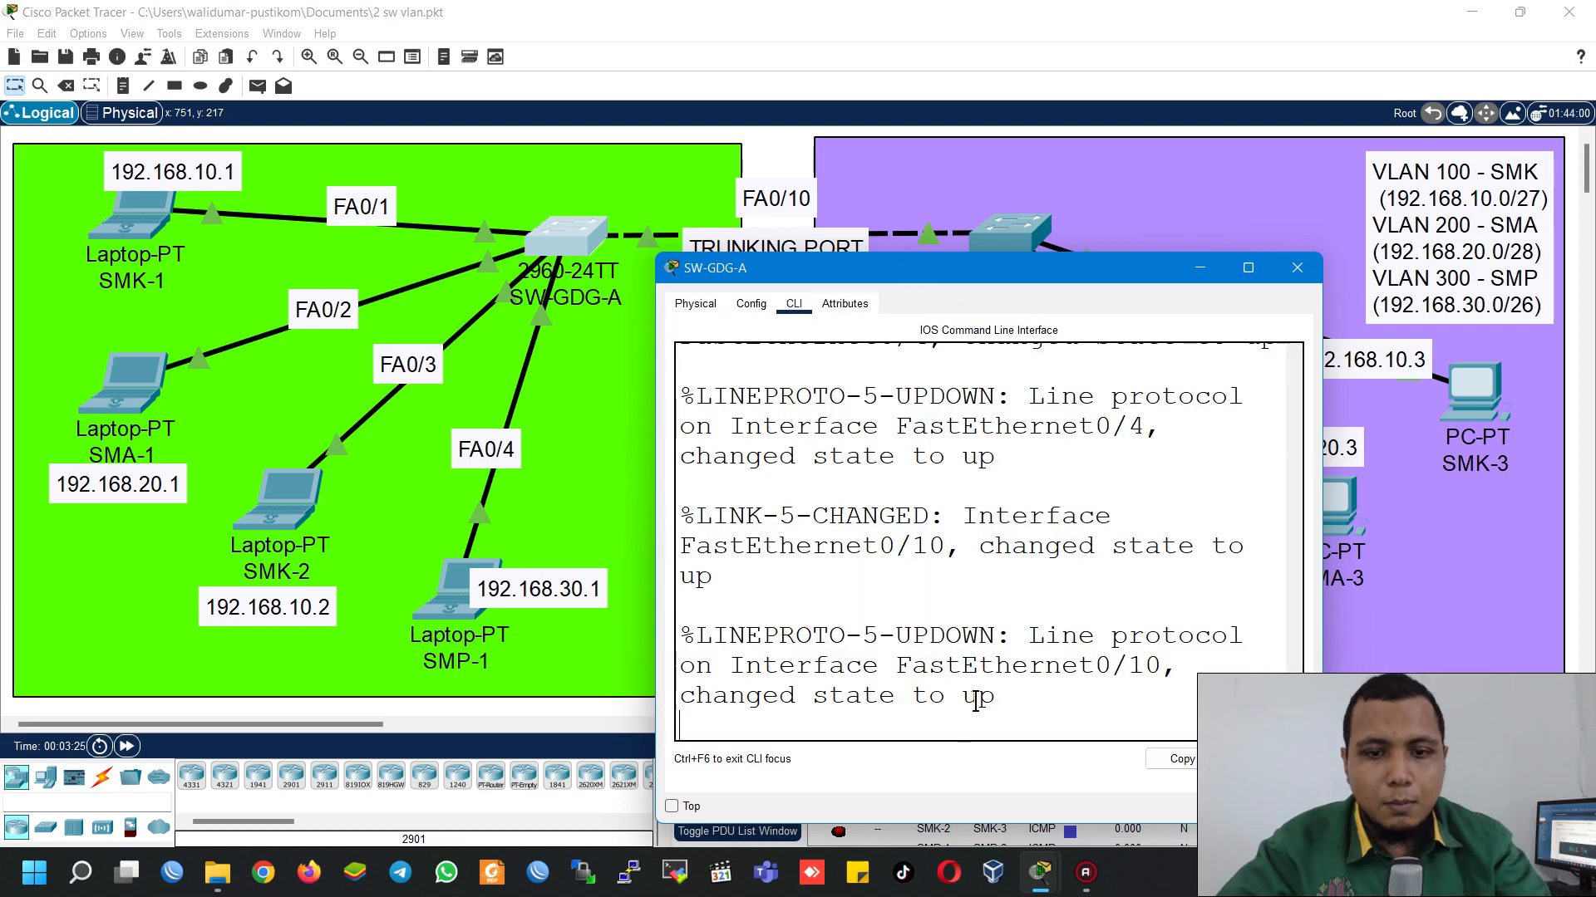
key("Return")
type("en")
key("Return")
type("configure terminal")
key("Return")
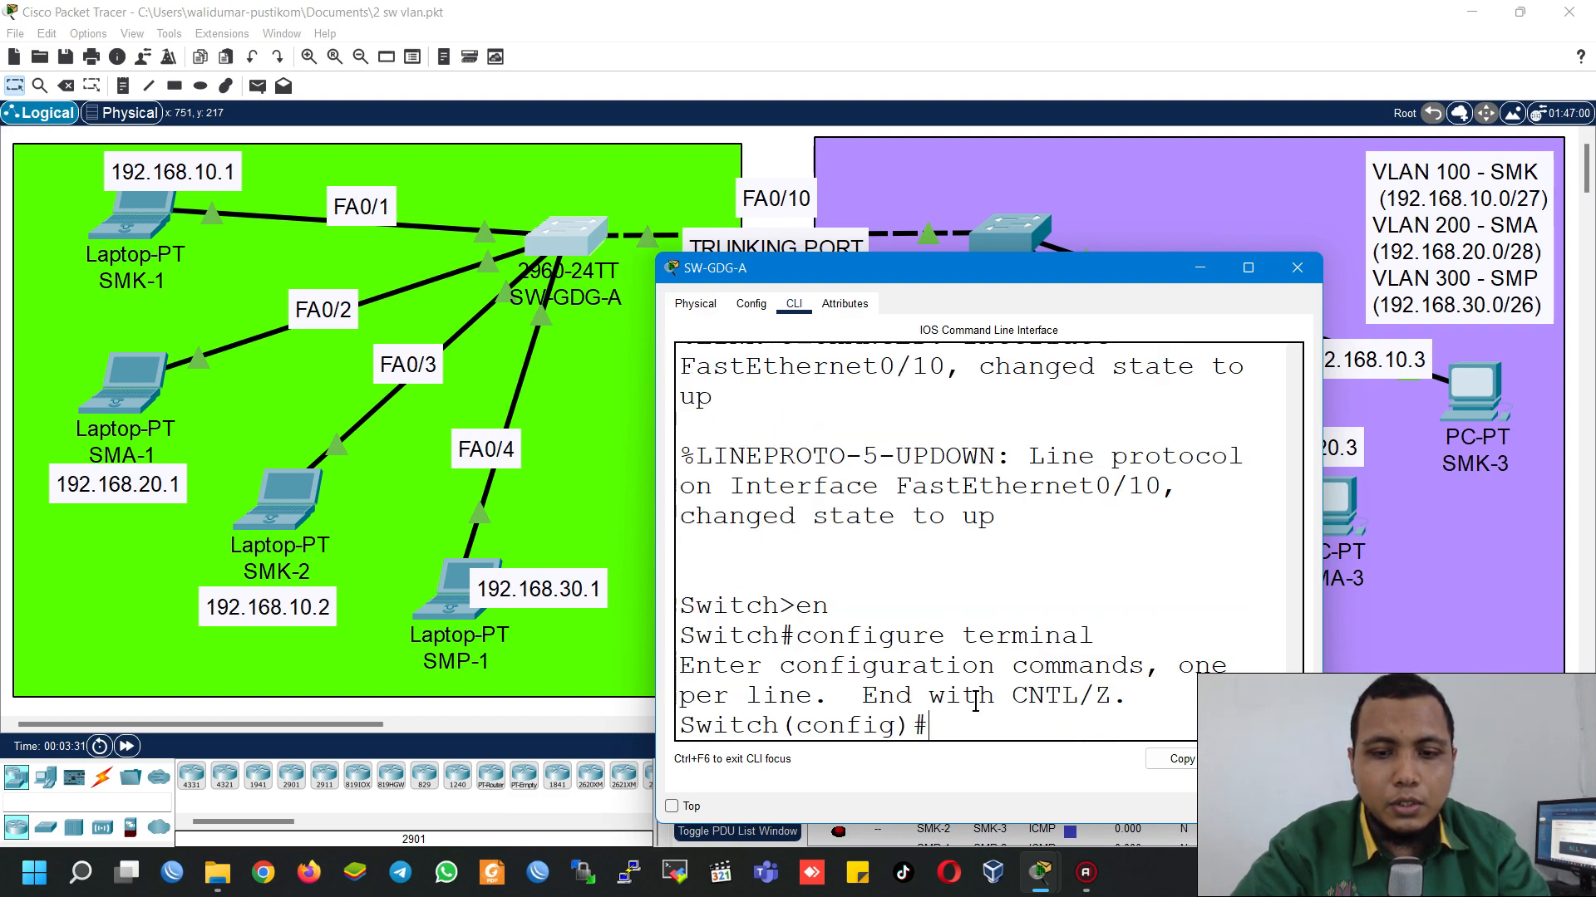
Step: Set the switch's hostname to SW-GDG-A
type("h")
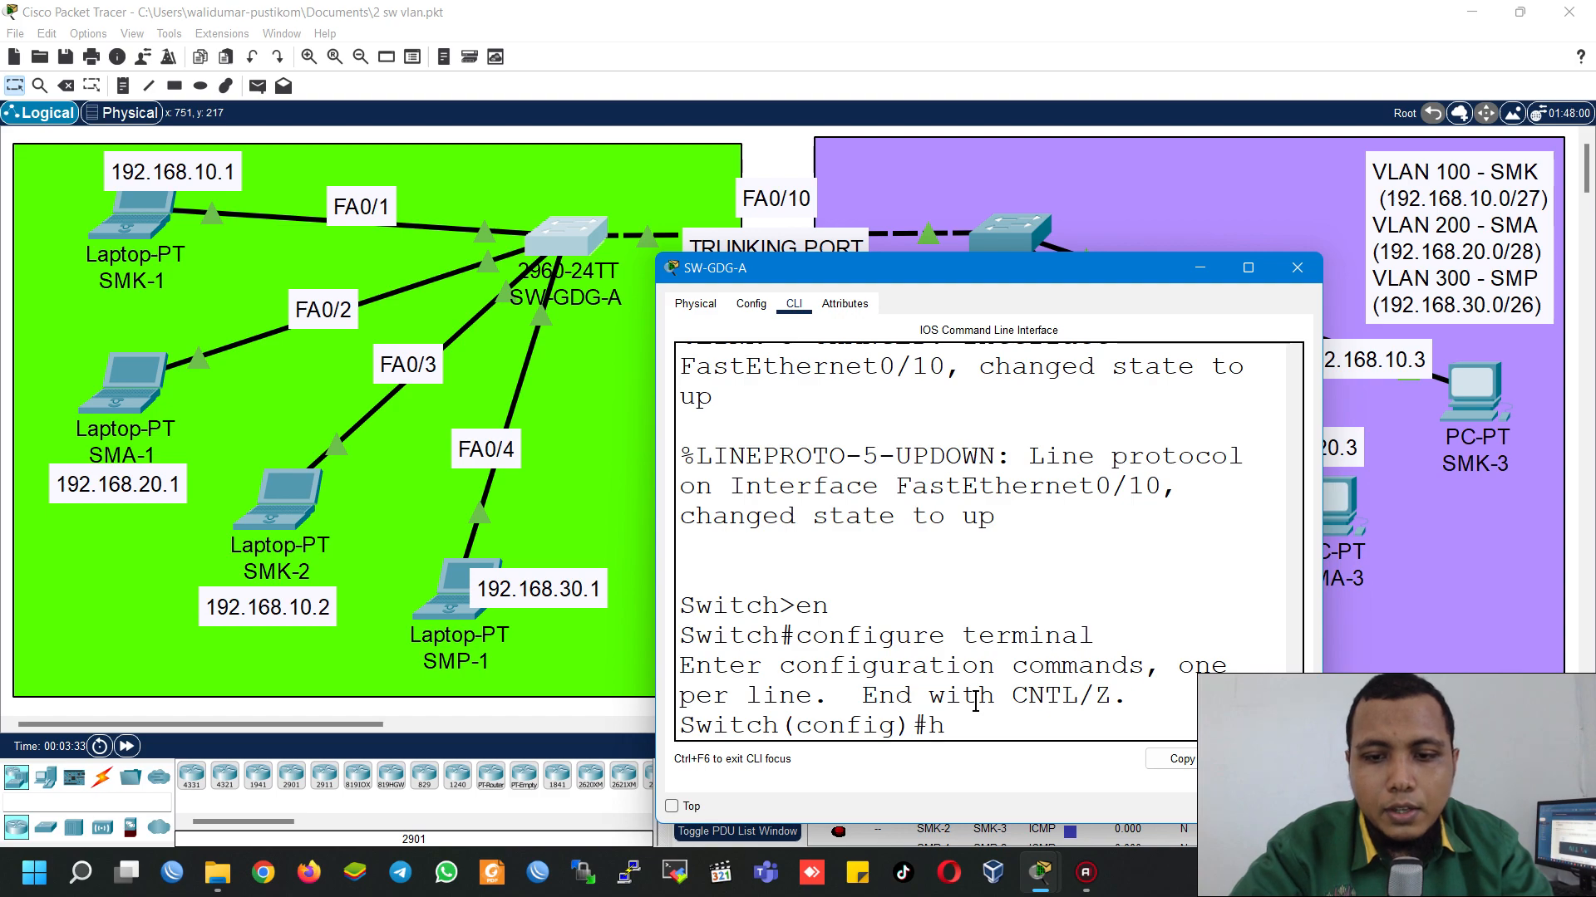
type("ostname SW-GDG-A")
key("Return")
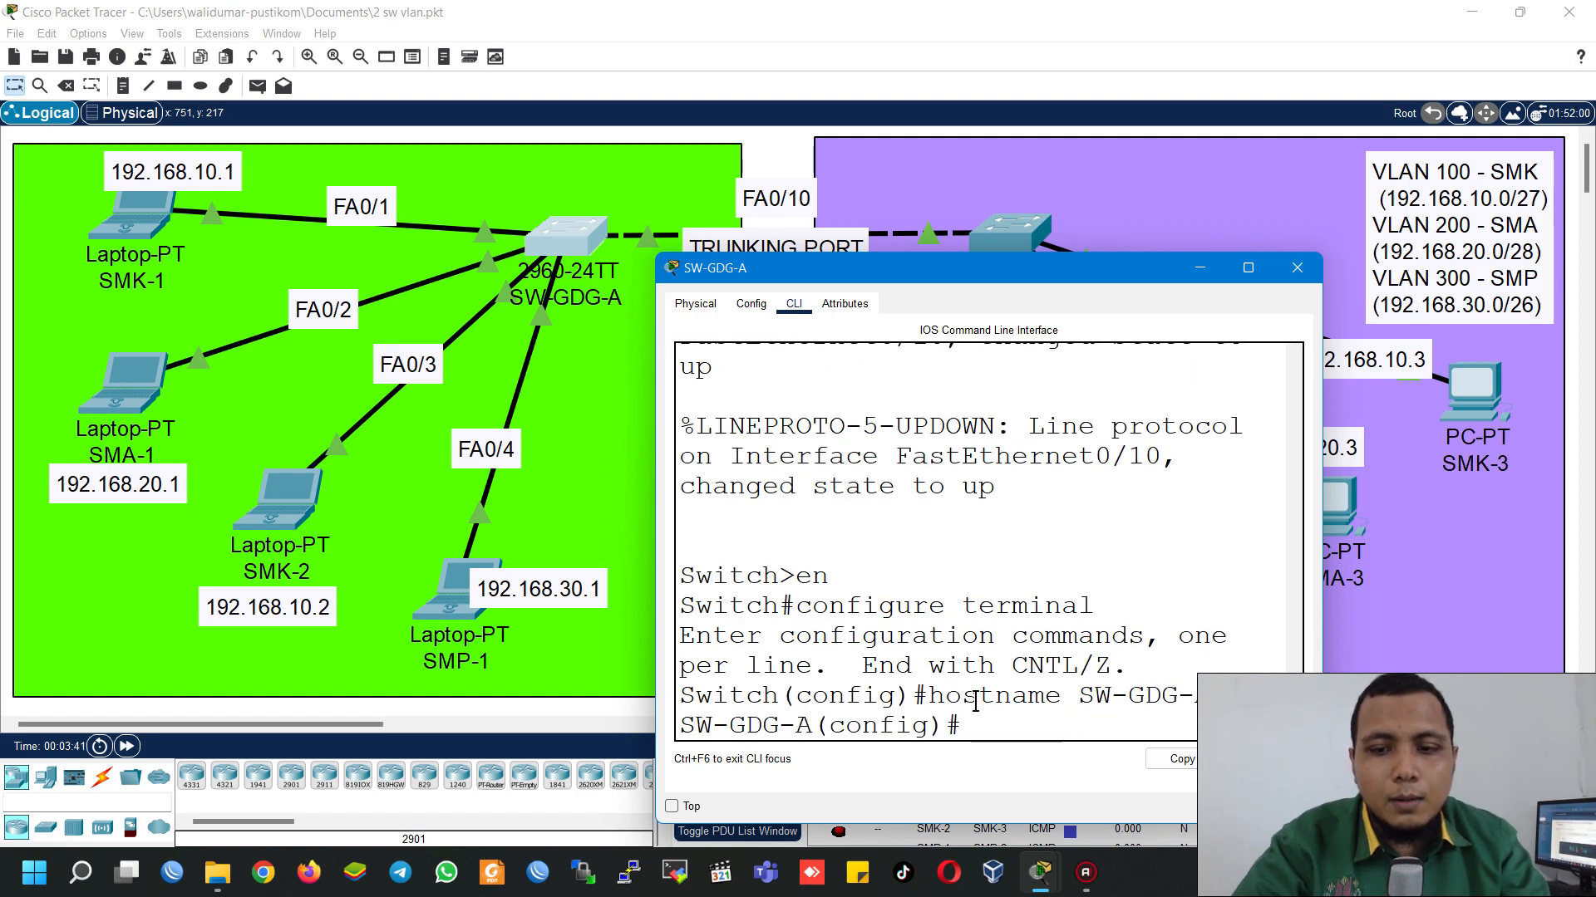
Step: Widen and reposition the SW-GDG-A window, and create VLAN 100 named SMK, returning to global configuration mode
left_click_drag(1322, 586, 1499, 590)
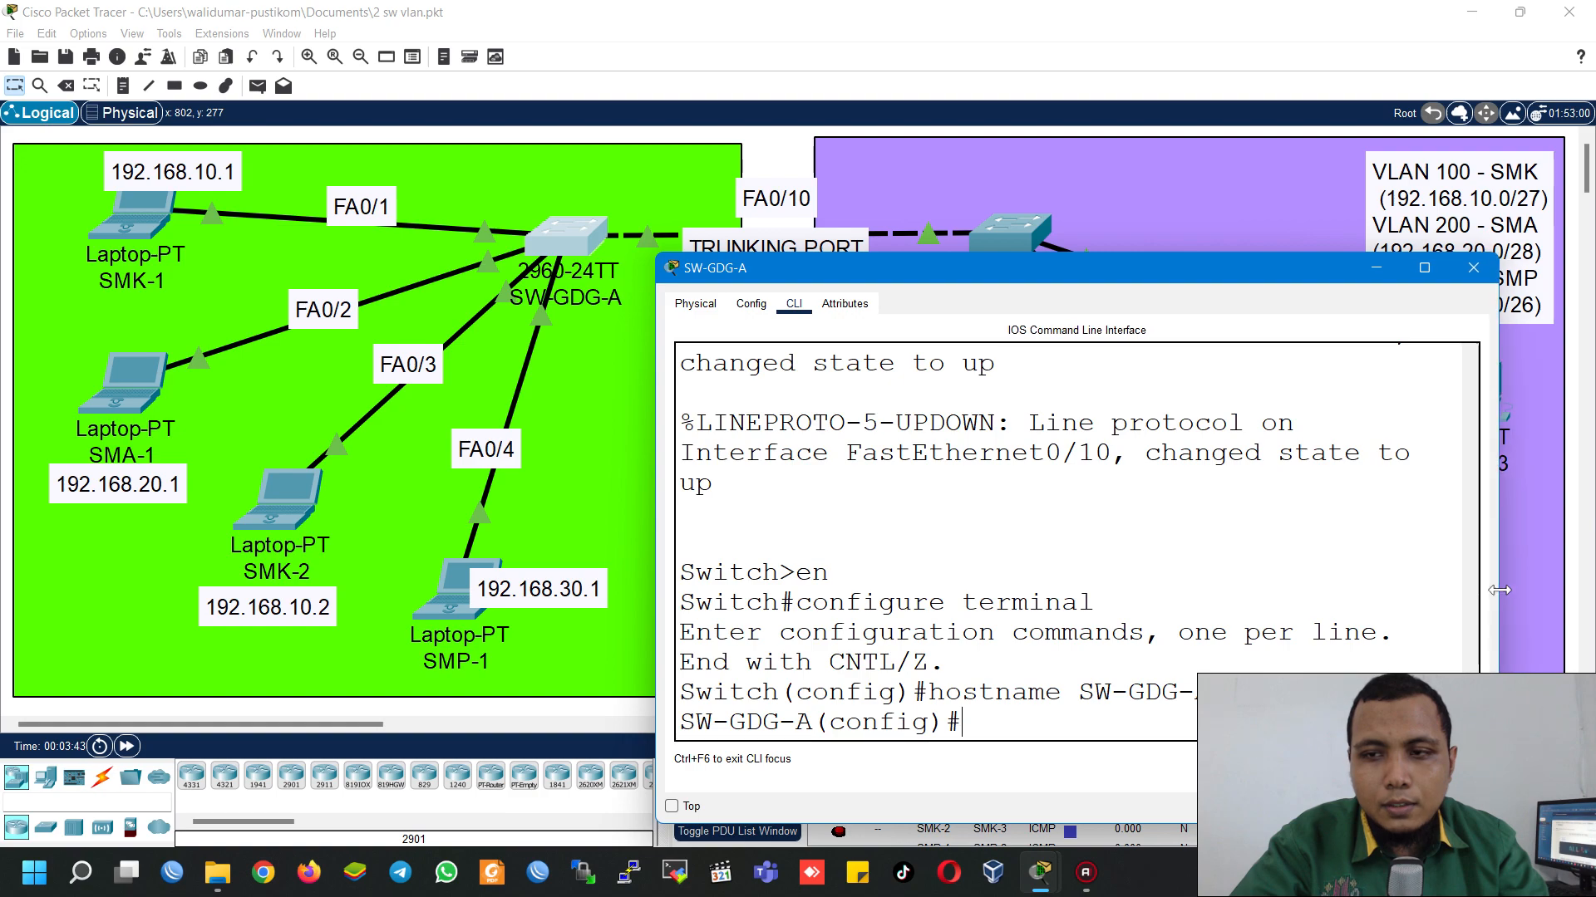
left_click_drag(1014, 273, 926, 272)
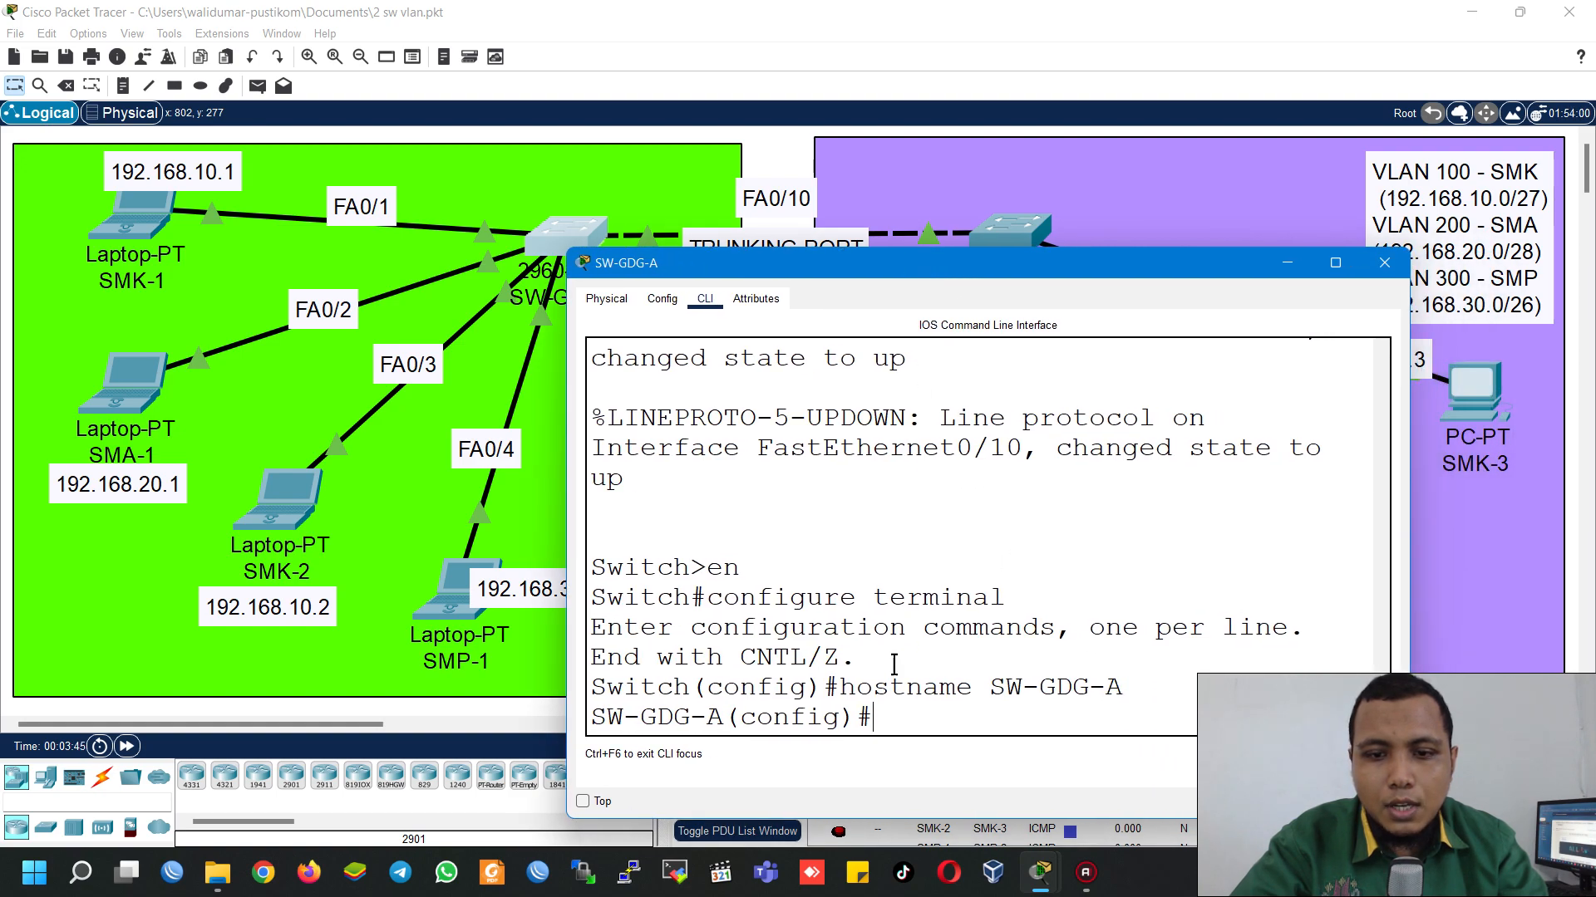
type("vlan 100")
key("Return")
type("name SMK")
key("Return")
type("exit")
key("Return")
Step: Create VLAN 200 on SW-GDG-A with the name SMA and return to global configuration mode
type("vlan 200")
key("Return")
type("name SMA")
key("Return")
type("ex")
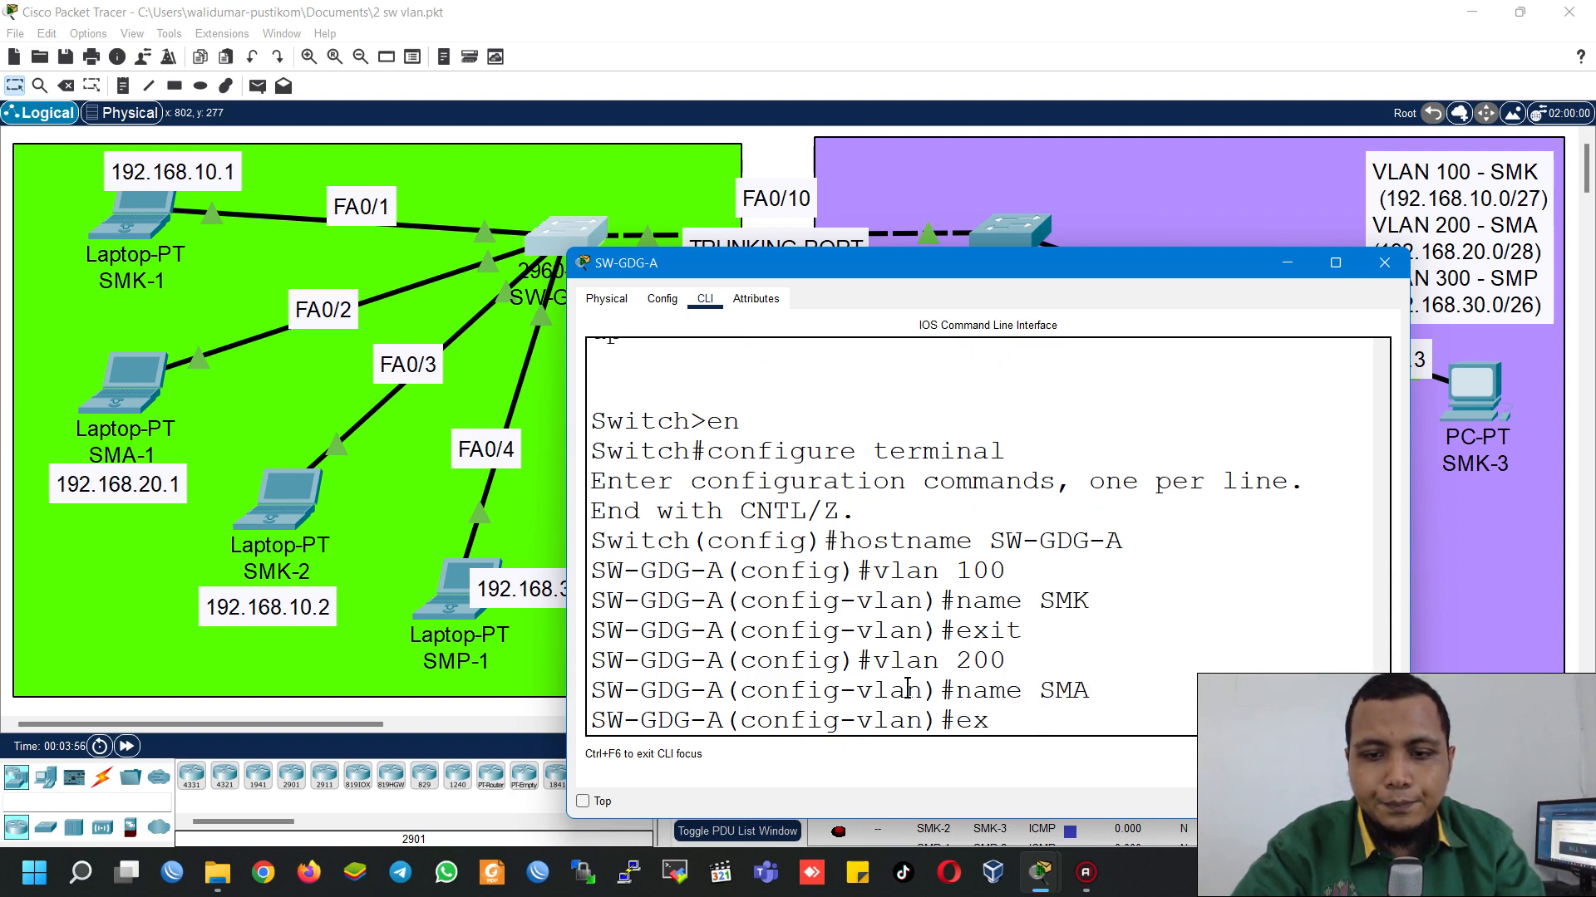
type("it")
key("Return")
Step: Create VLAN 300 on SW-GDG-A with the name SMP and return to global configuration mode
type("vlan 300")
key("Return")
type("name SMP")
key("Return")
type("ex")
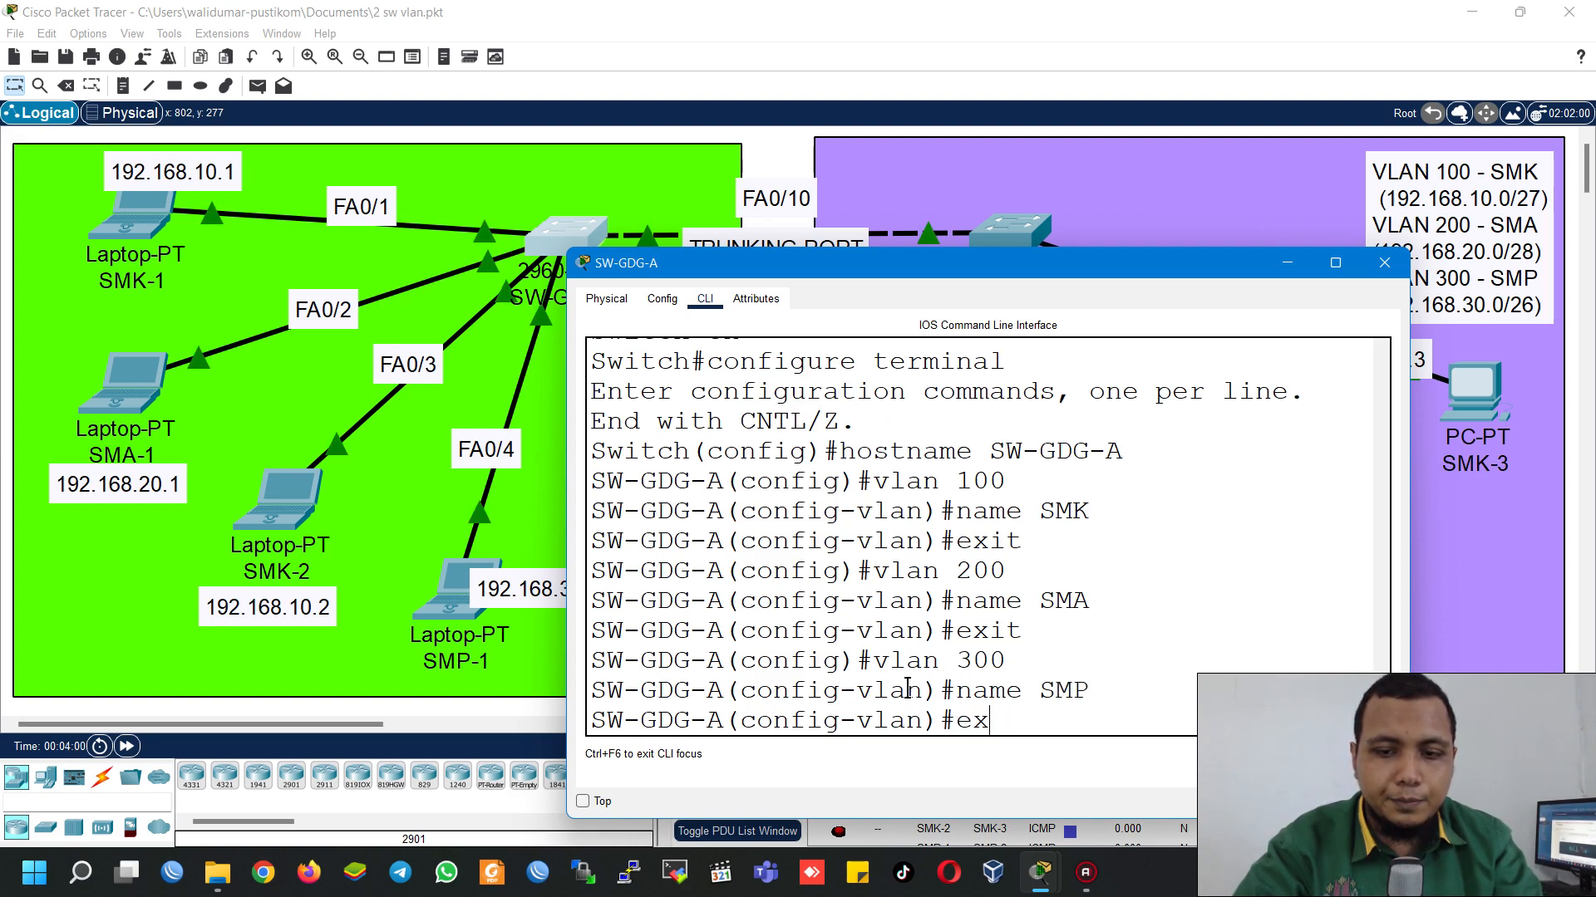
type("it")
key("Return")
Step: Display the VLAN table with do show vlan and review the new VLANs, resizing the window to read the listing
type("do show vlan")
key("Return")
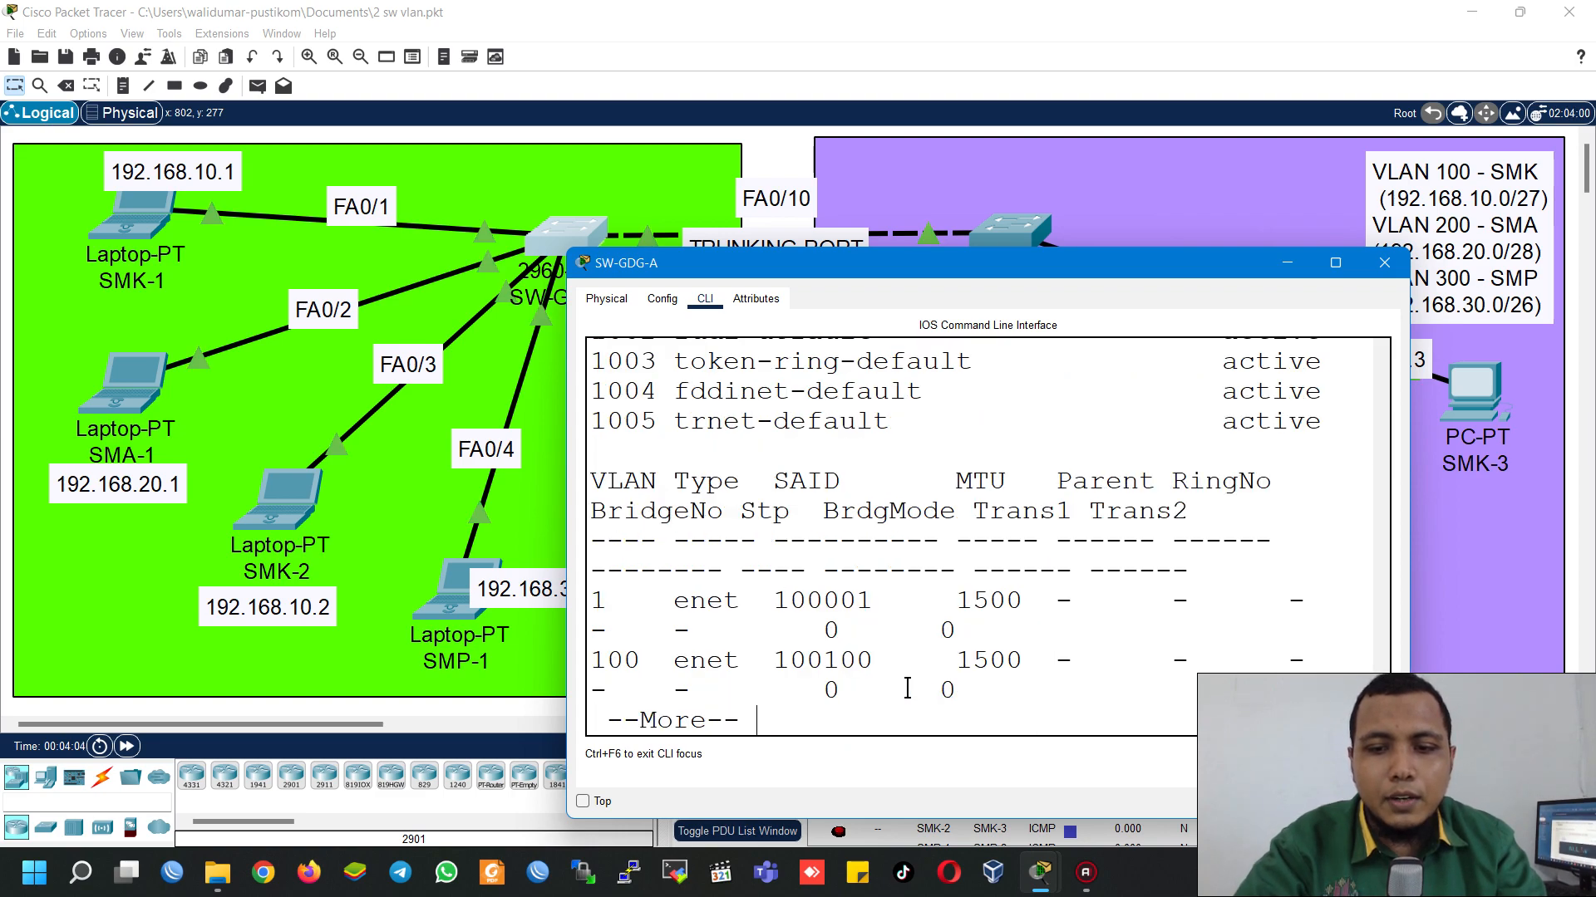
scroll(908, 686, "up", 3)
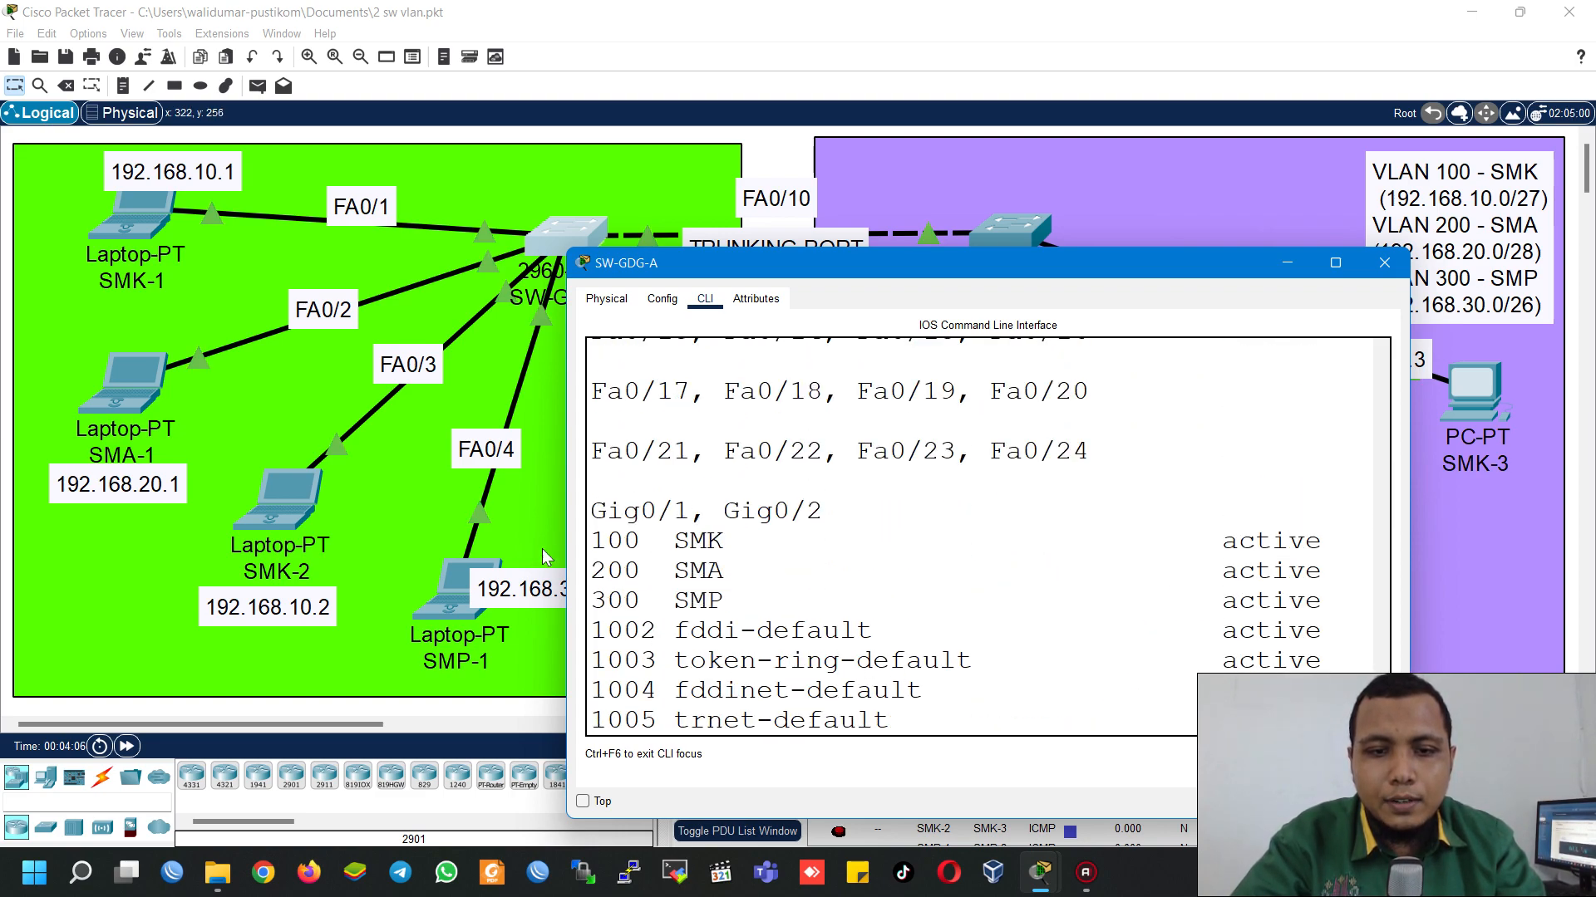
left_click_drag(567, 559, 298, 558)
scroll(617, 604, "up", 4)
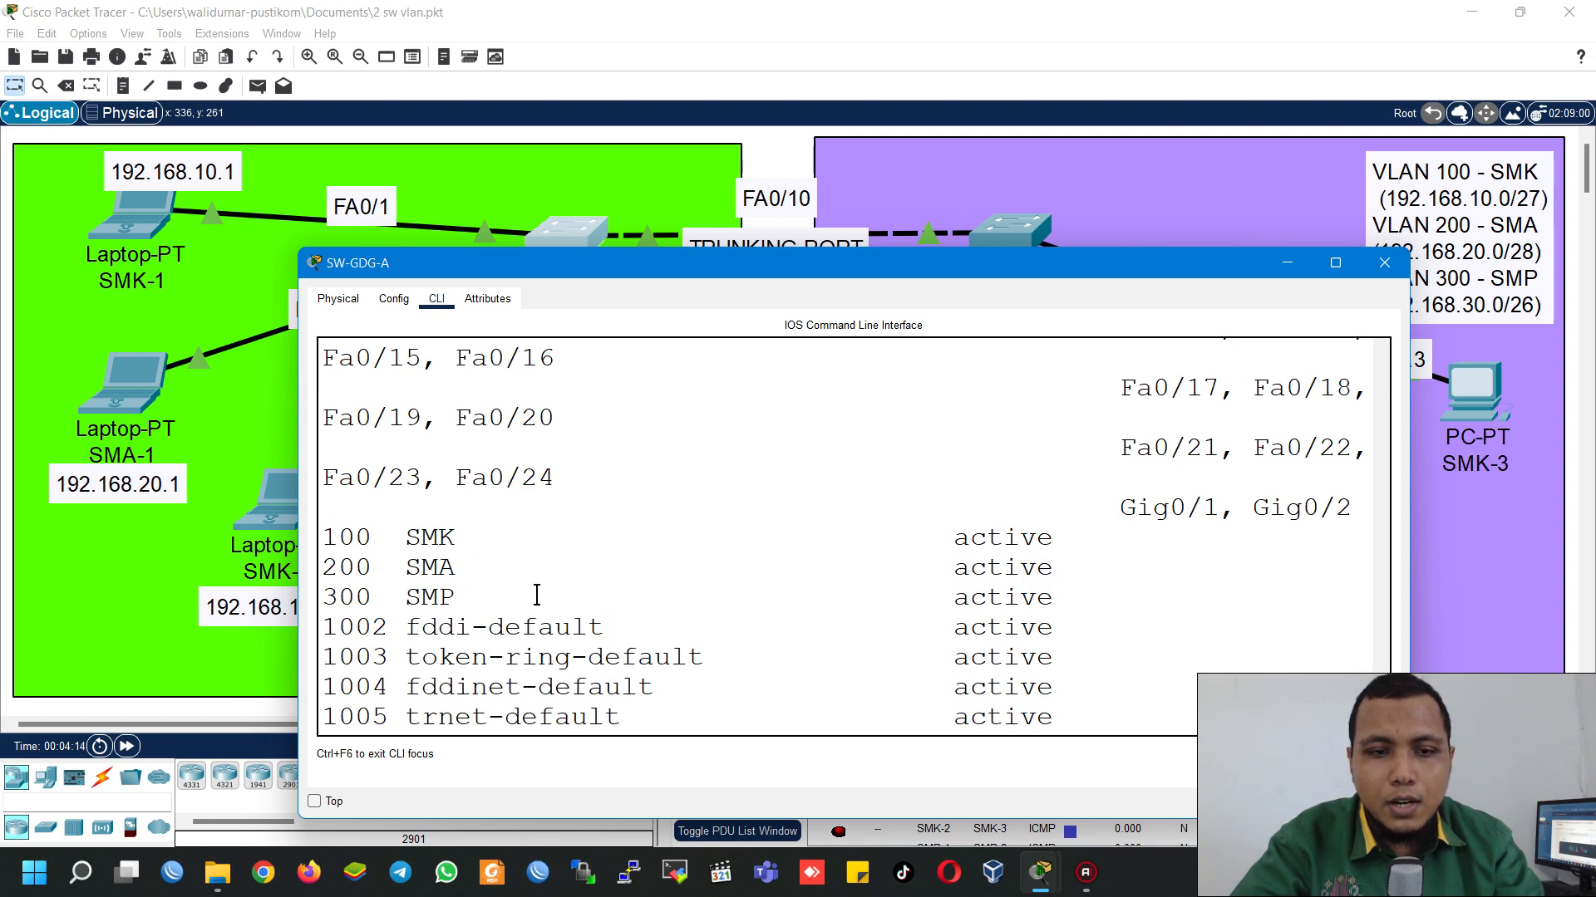
scroll(667, 566, "down", 4)
key("space")
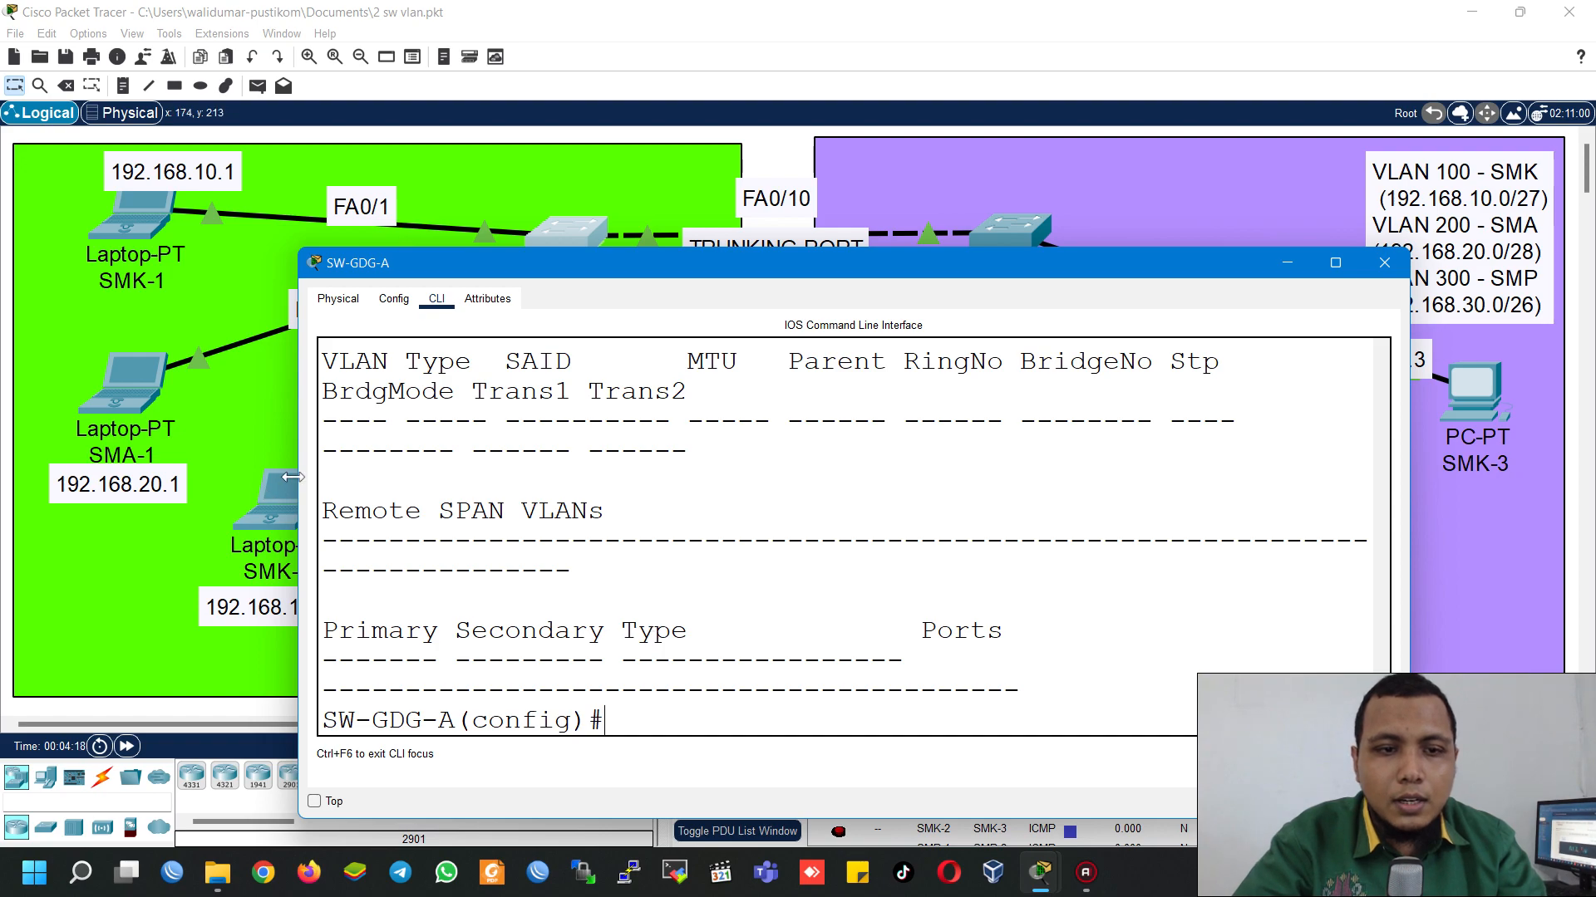
left_click_drag(292, 477, 408, 477)
left_click_drag(566, 268, 728, 262)
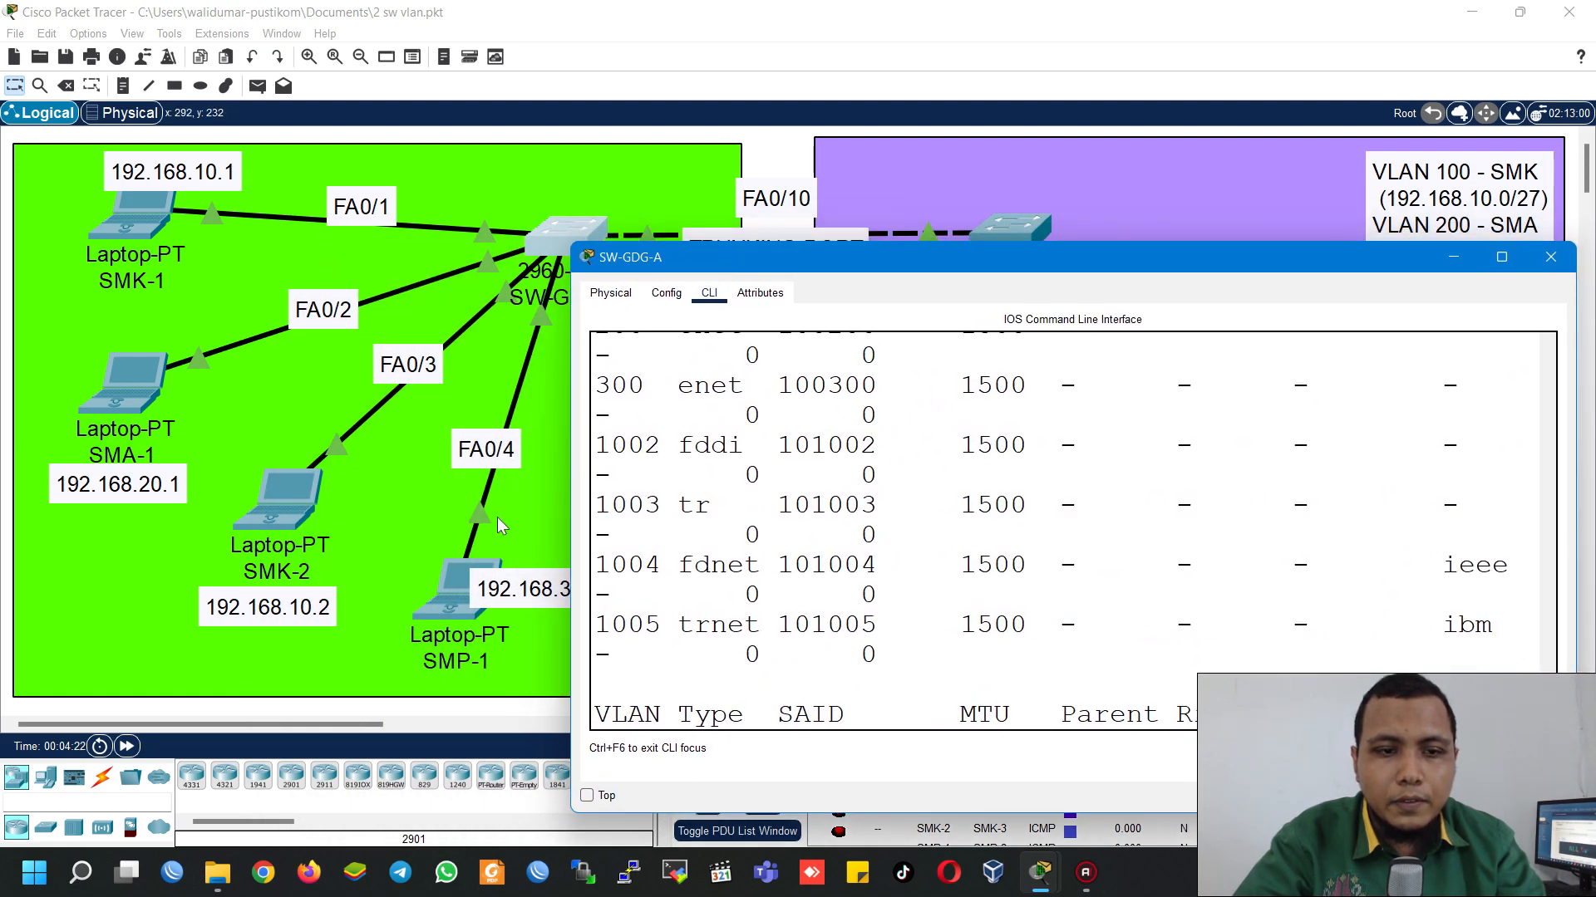
scroll(754, 714, "down", 4)
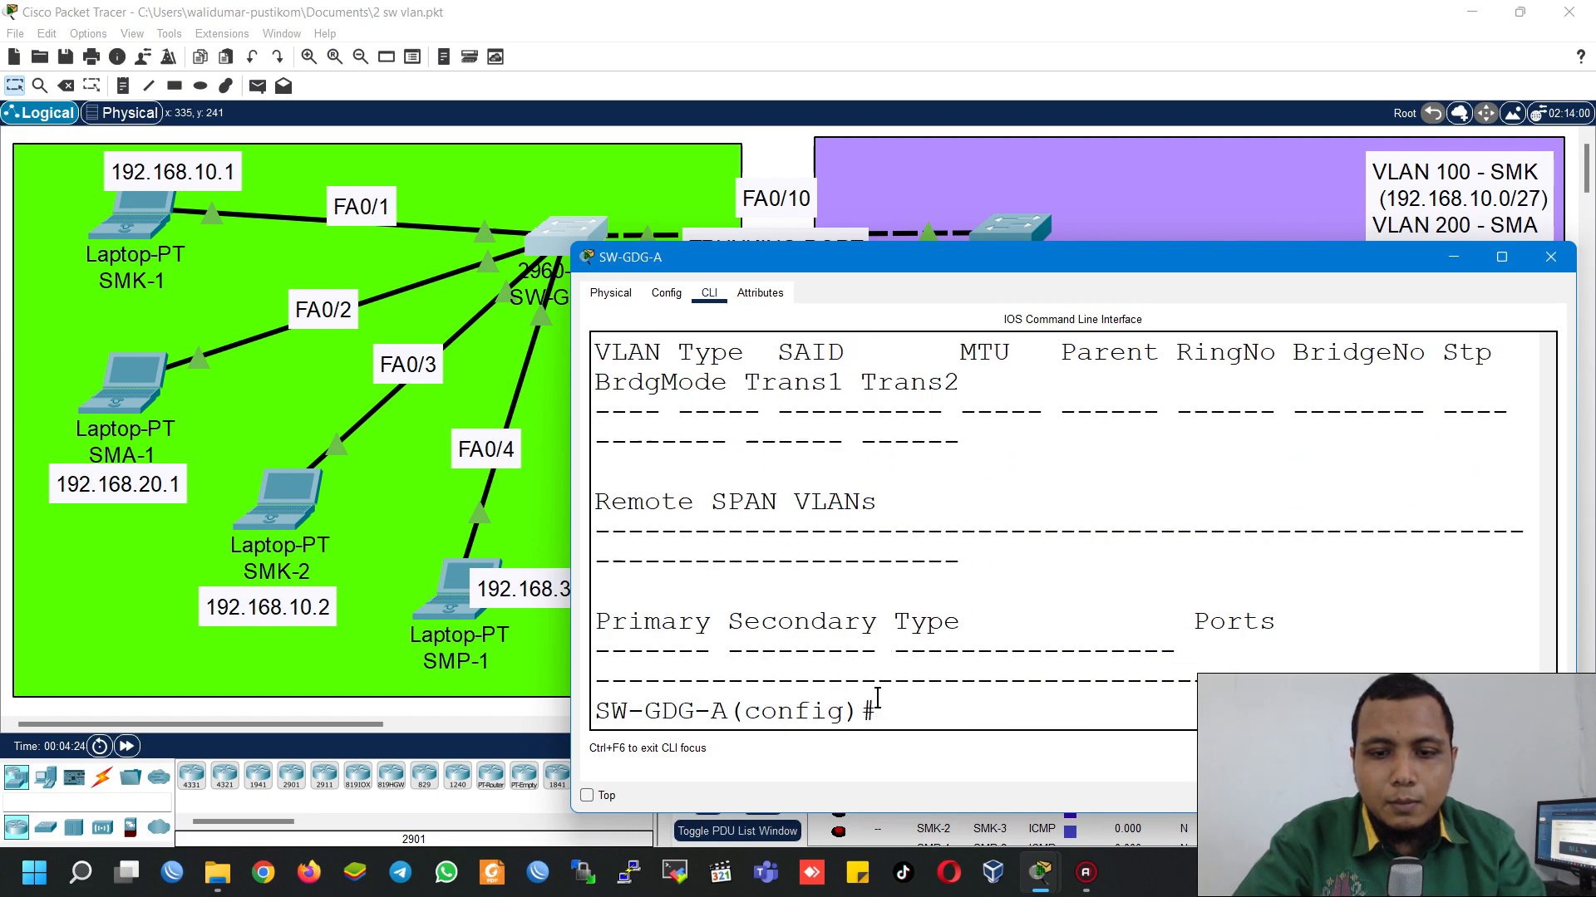
Step: Enter interface fa0/1 on SW-GDG-A and set its switchport mode to access
type("interface")
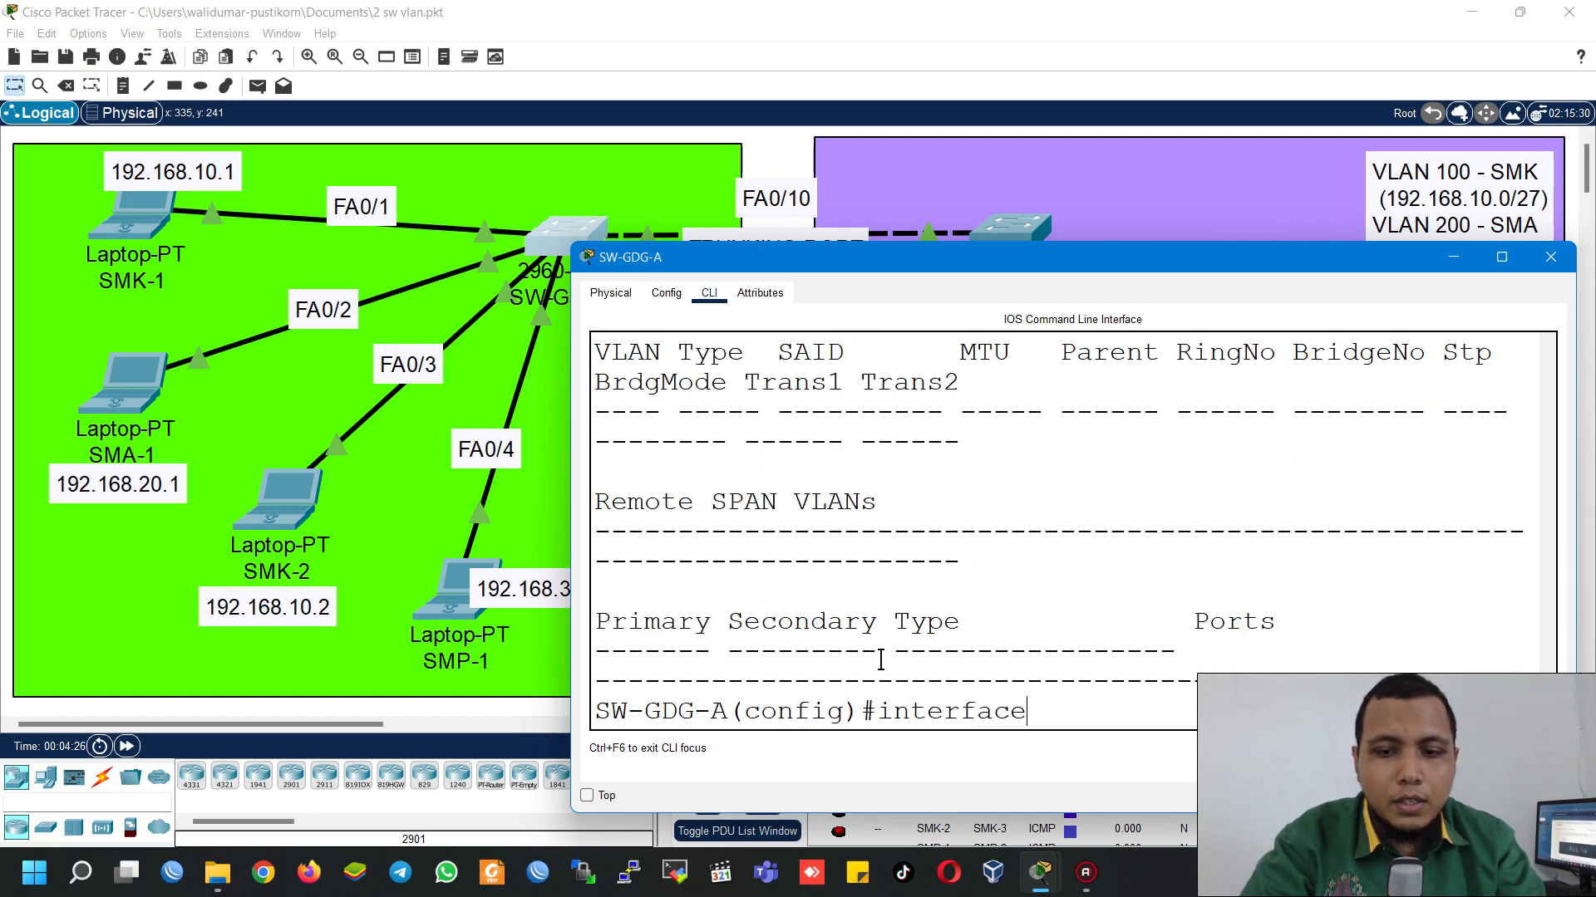
key("Tab")
type("fa0/1")
key("Return")
type("switchpo")
key("Tab")
type("mo")
key("Tab")
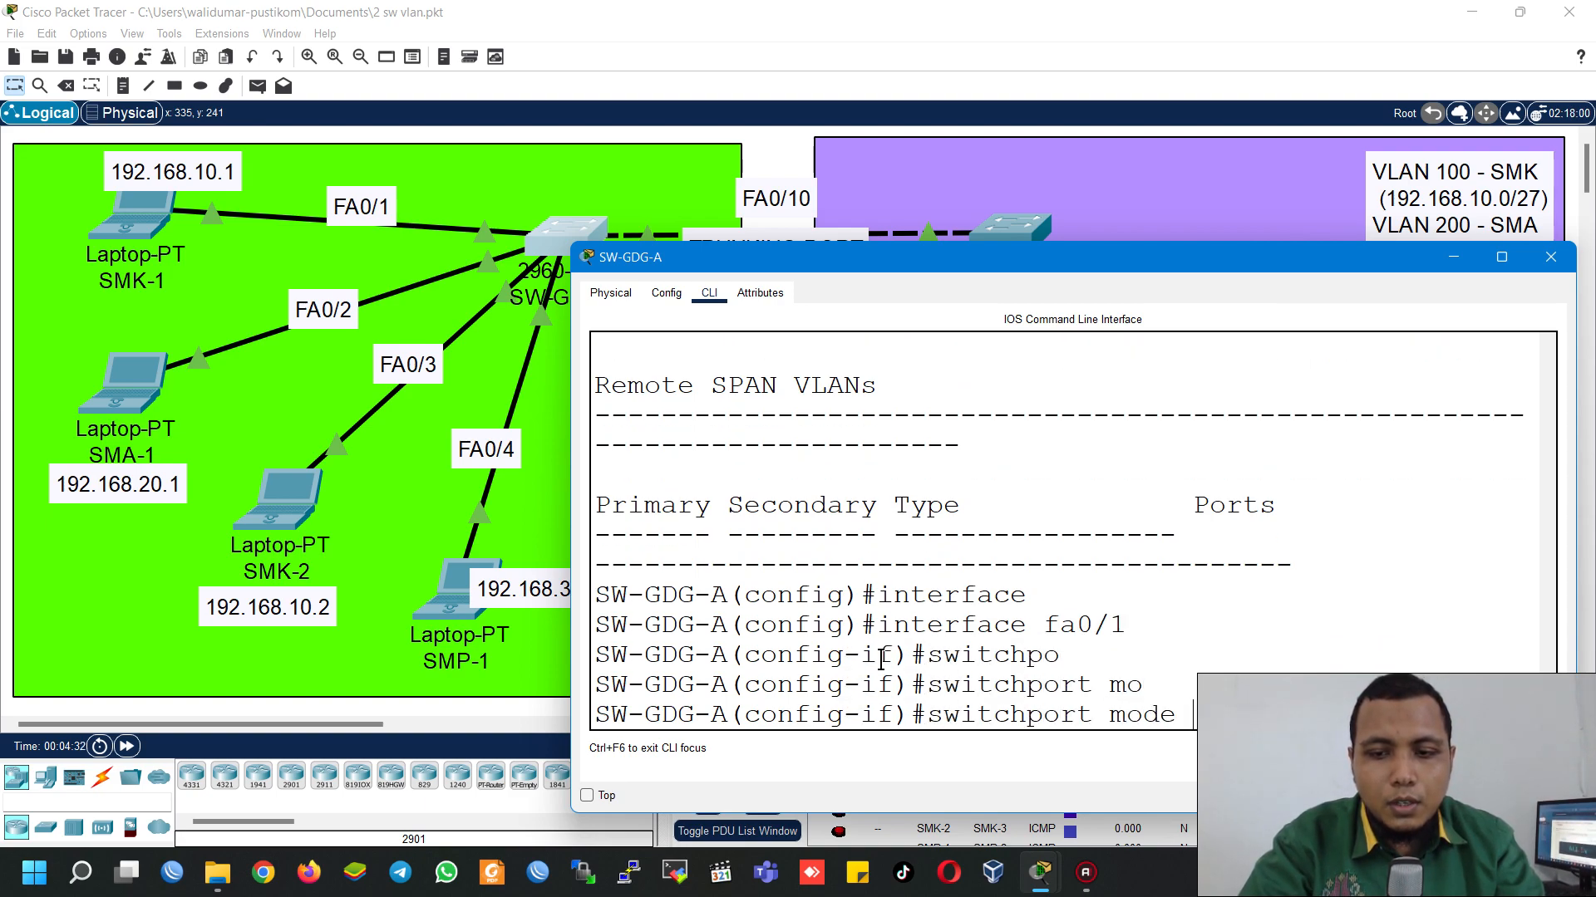
type("ac")
key("Tab")
key("Return")
Step: Assign interface fa0/1 to access VLAN 100 and exit the interface configuration
type("e")
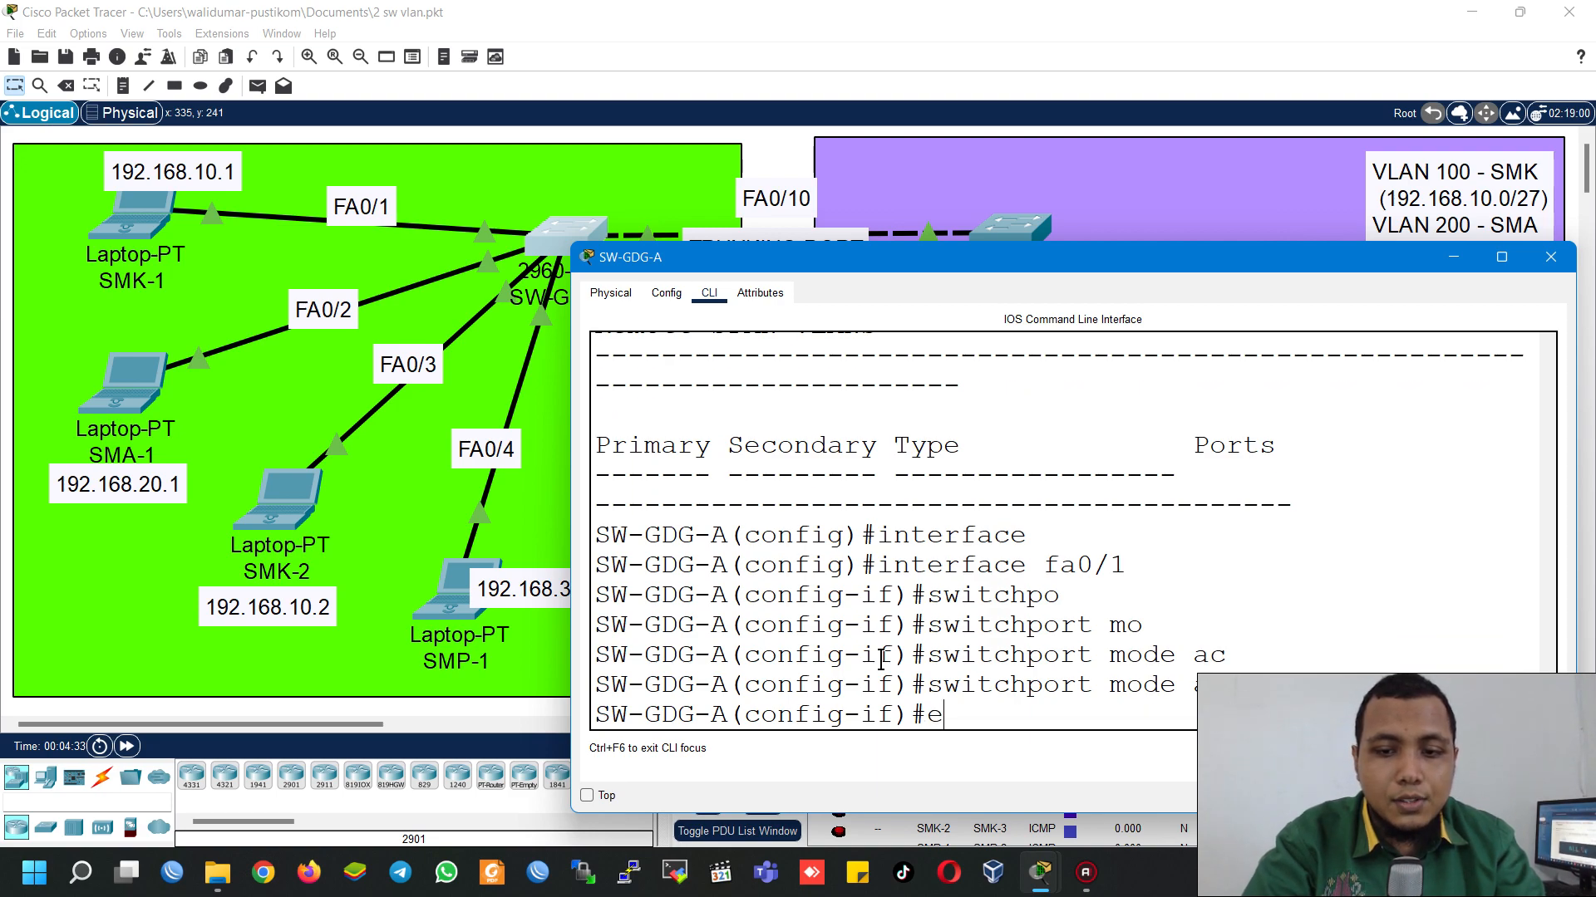
type("witch port acces")
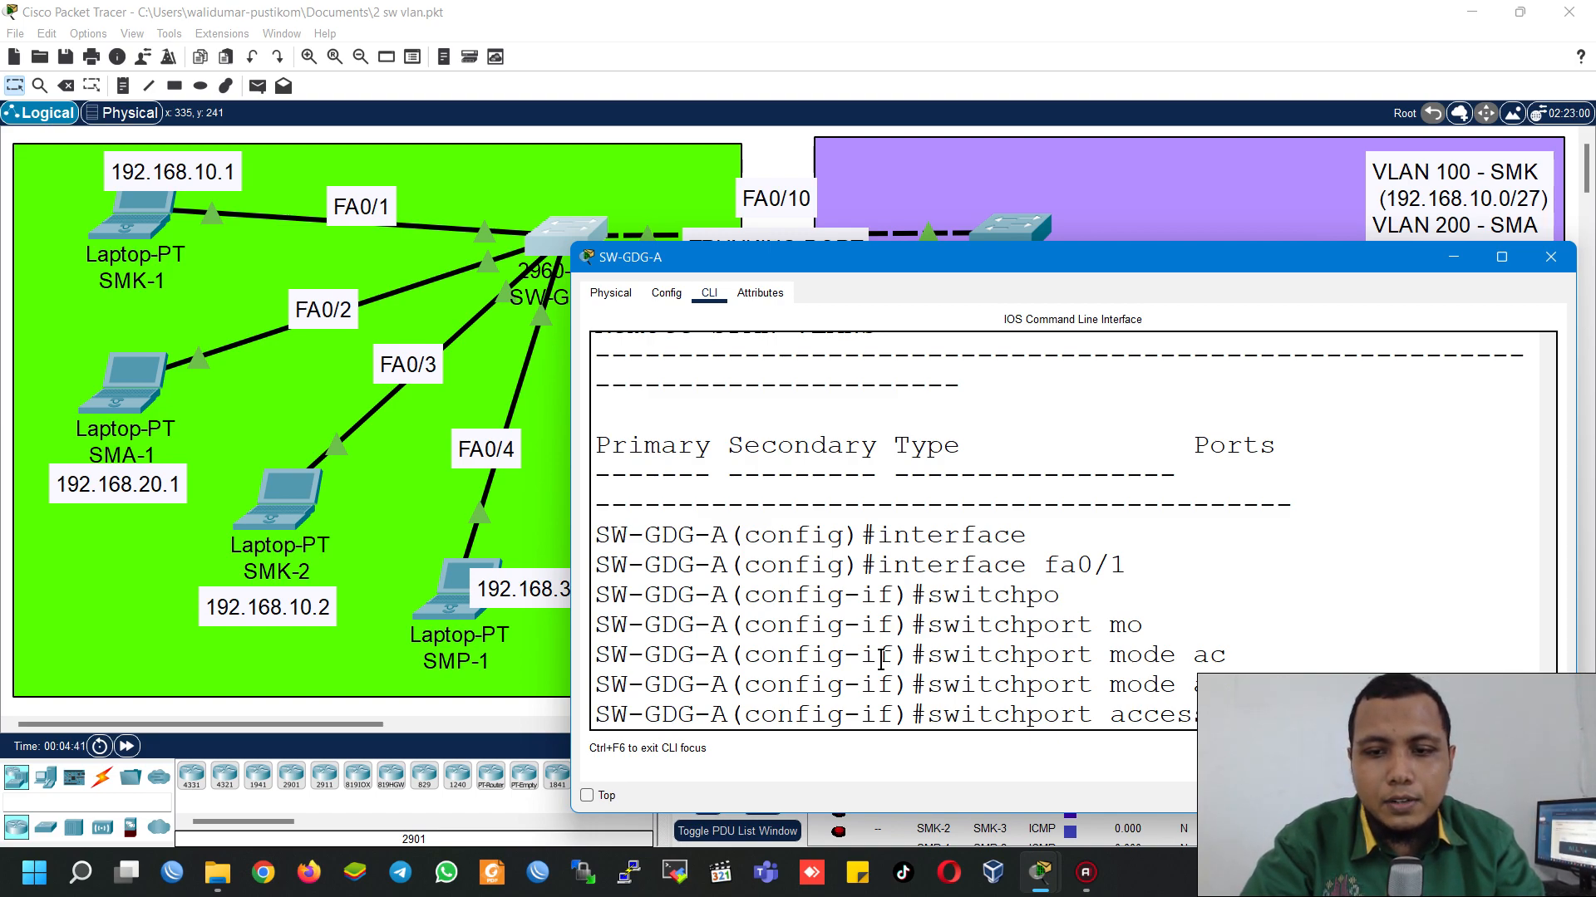
key("Return")
type("exit")
key("Return")
Step: Set interface fa0/2 to access mode, assign it to VLAN 200 and exit the interface configuration
type("interface fa0/2")
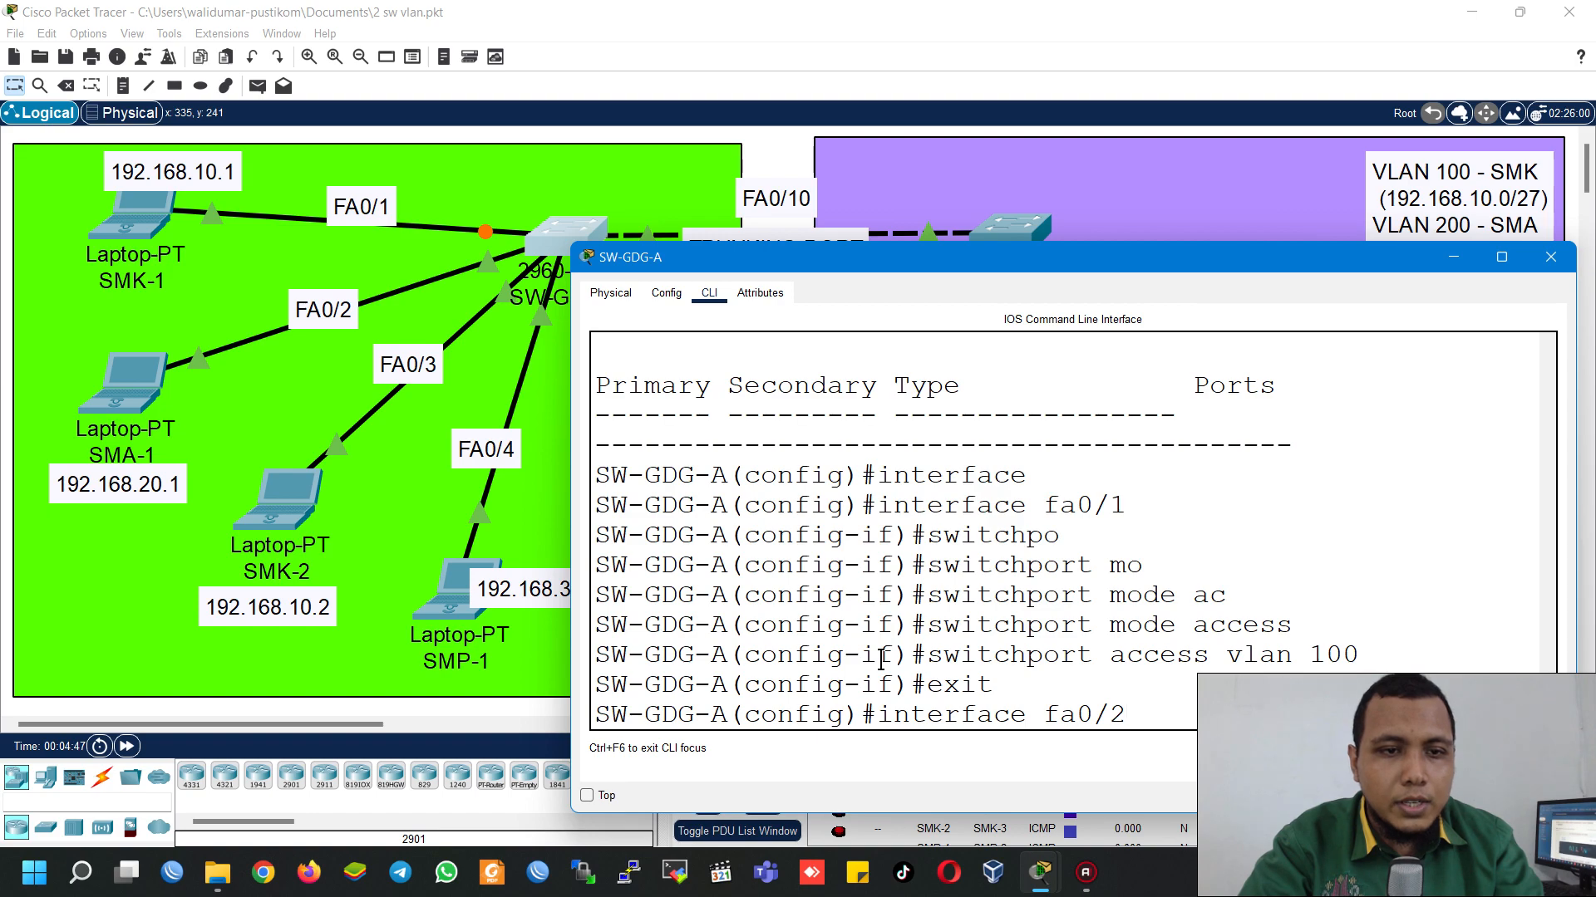
key("Return")
type("switchport mode")
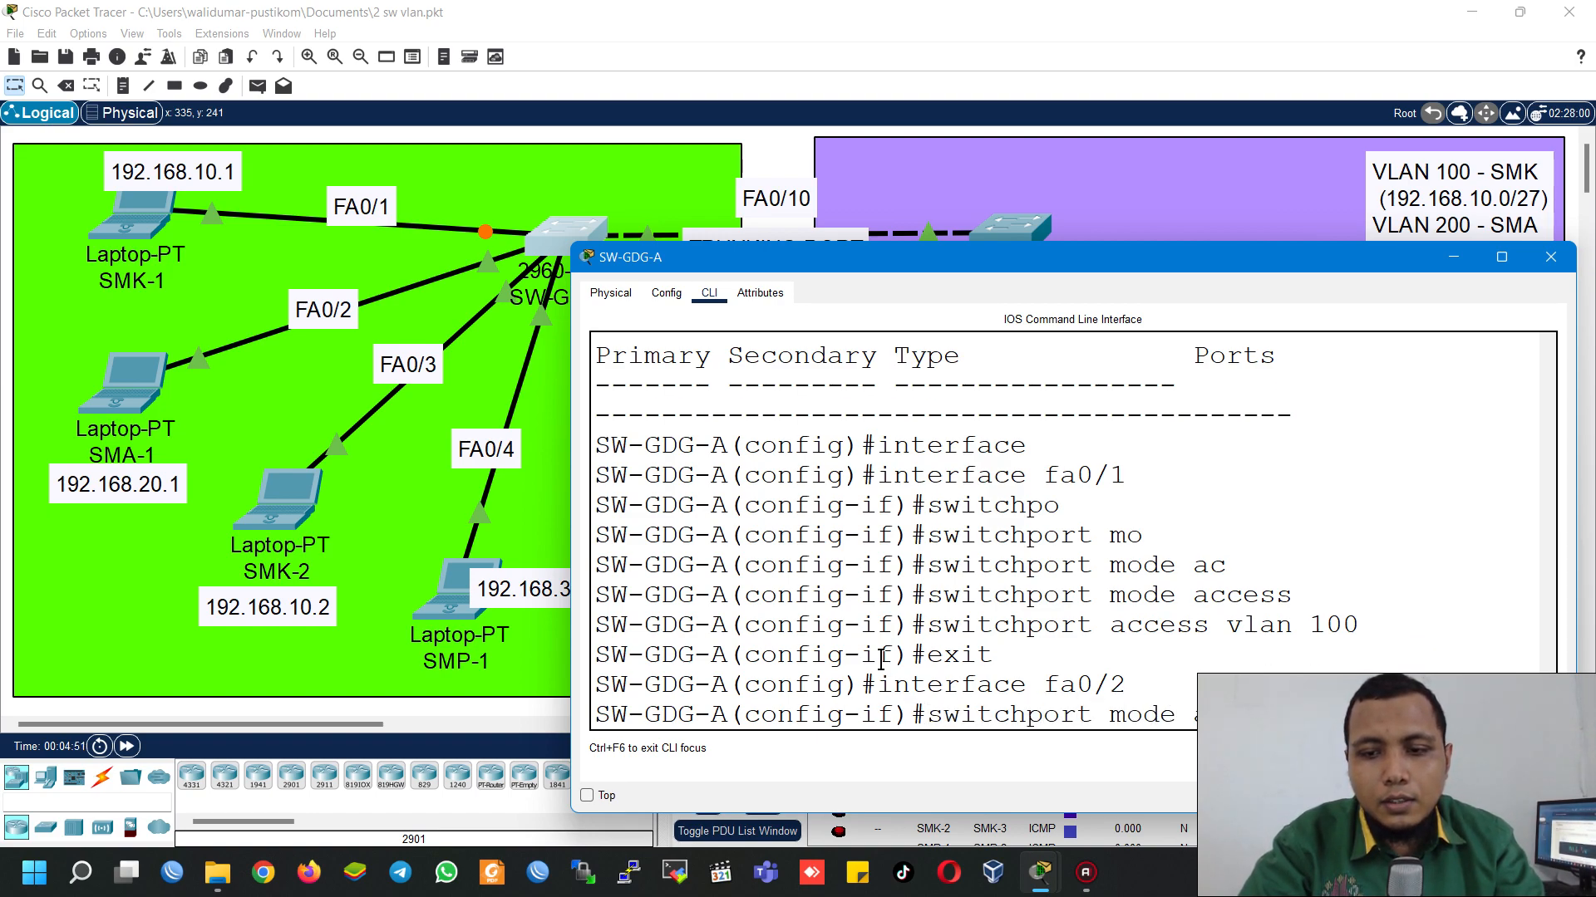
key("Return")
type("switchport acces")
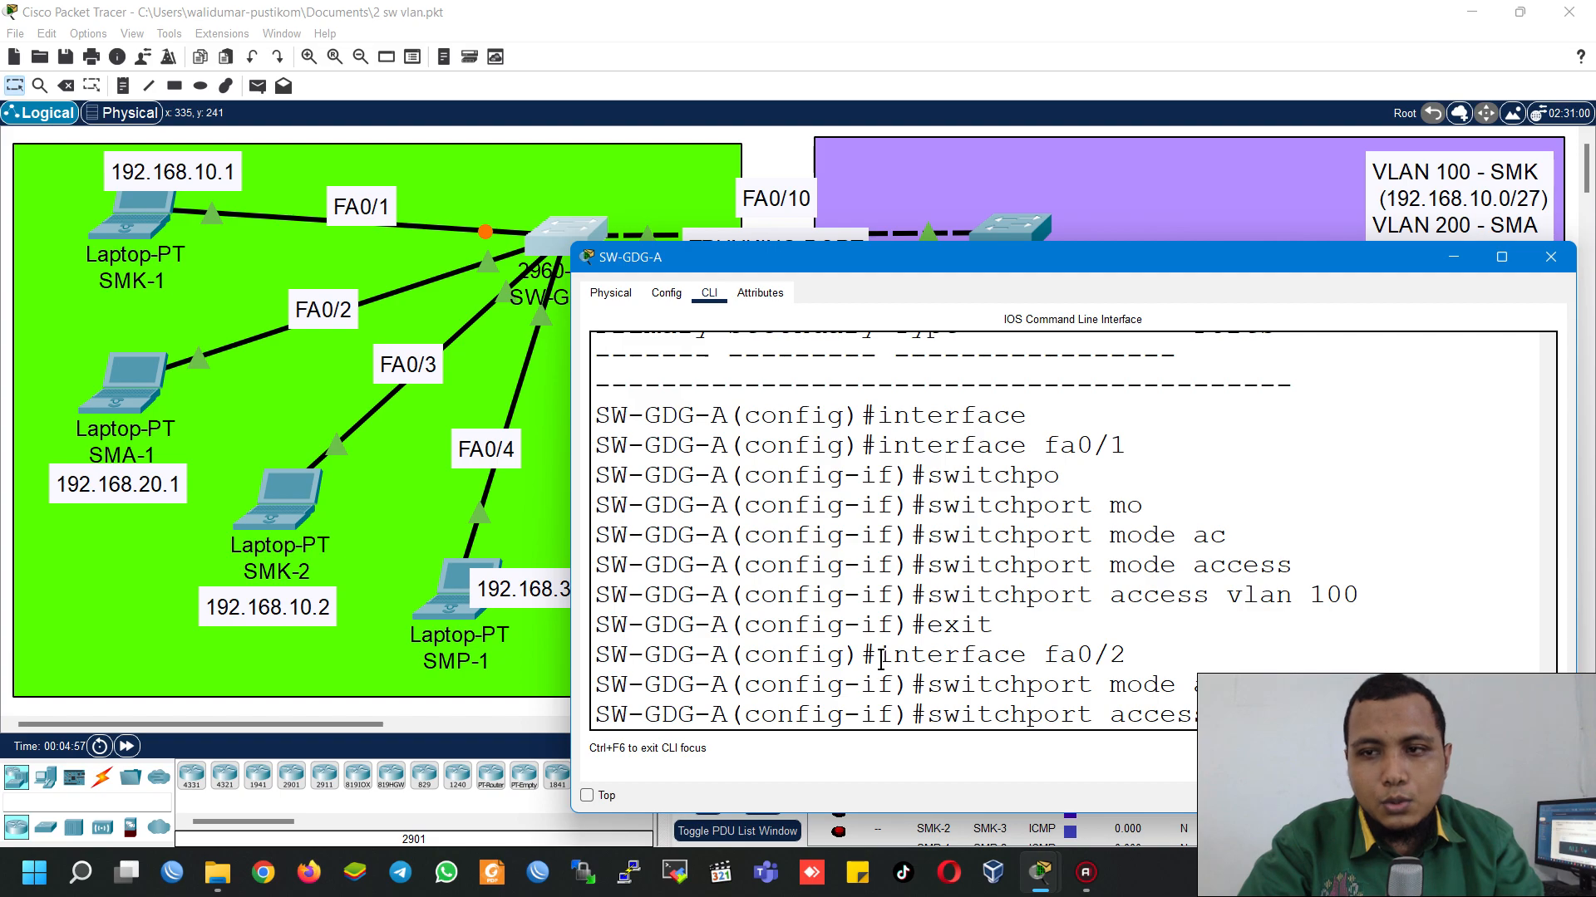
key("Return")
type("exit")
key("Return")
Step: Enter interface fa0/3 on SW-GDG-A and set its switchport mode to access
type("interf")
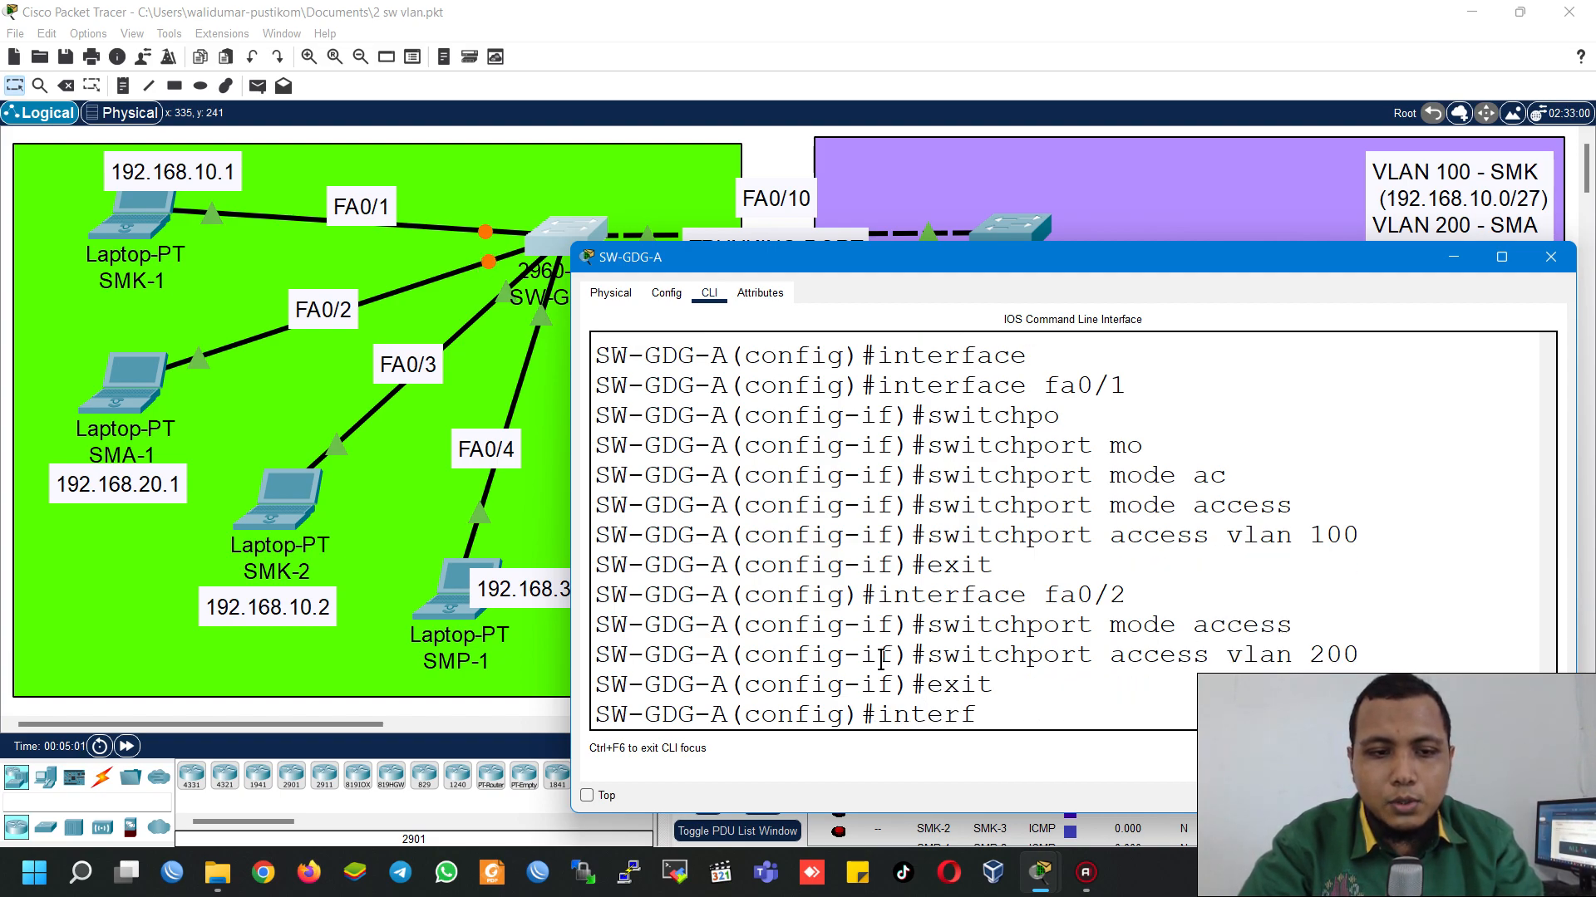
type("ace fa0/3")
key("Return")
type("switchp")
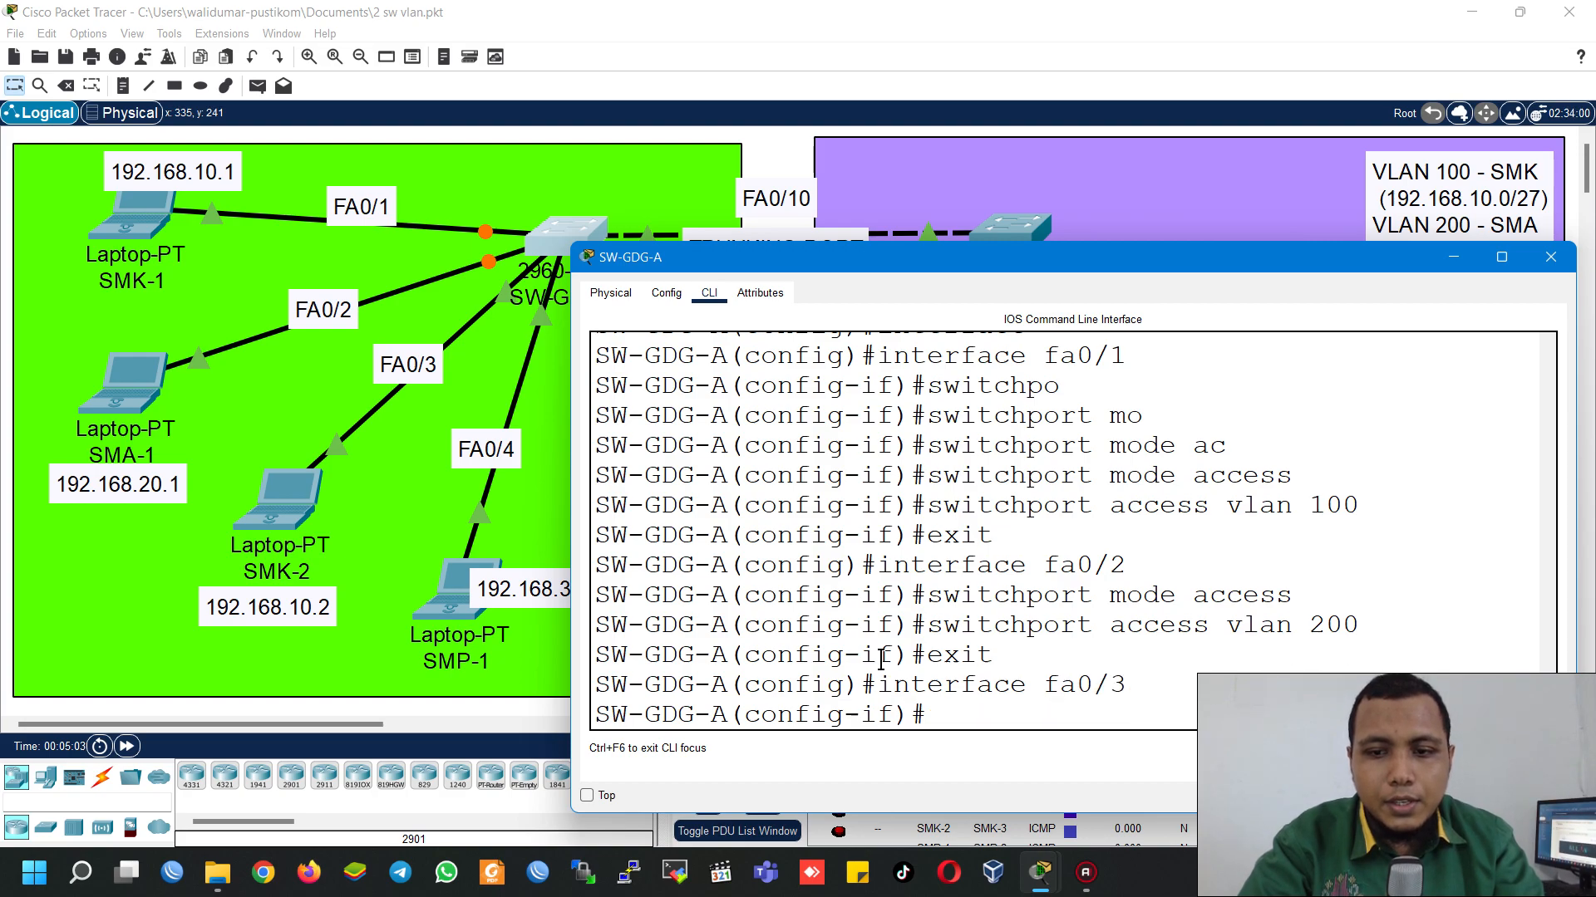
type("ort mode a")
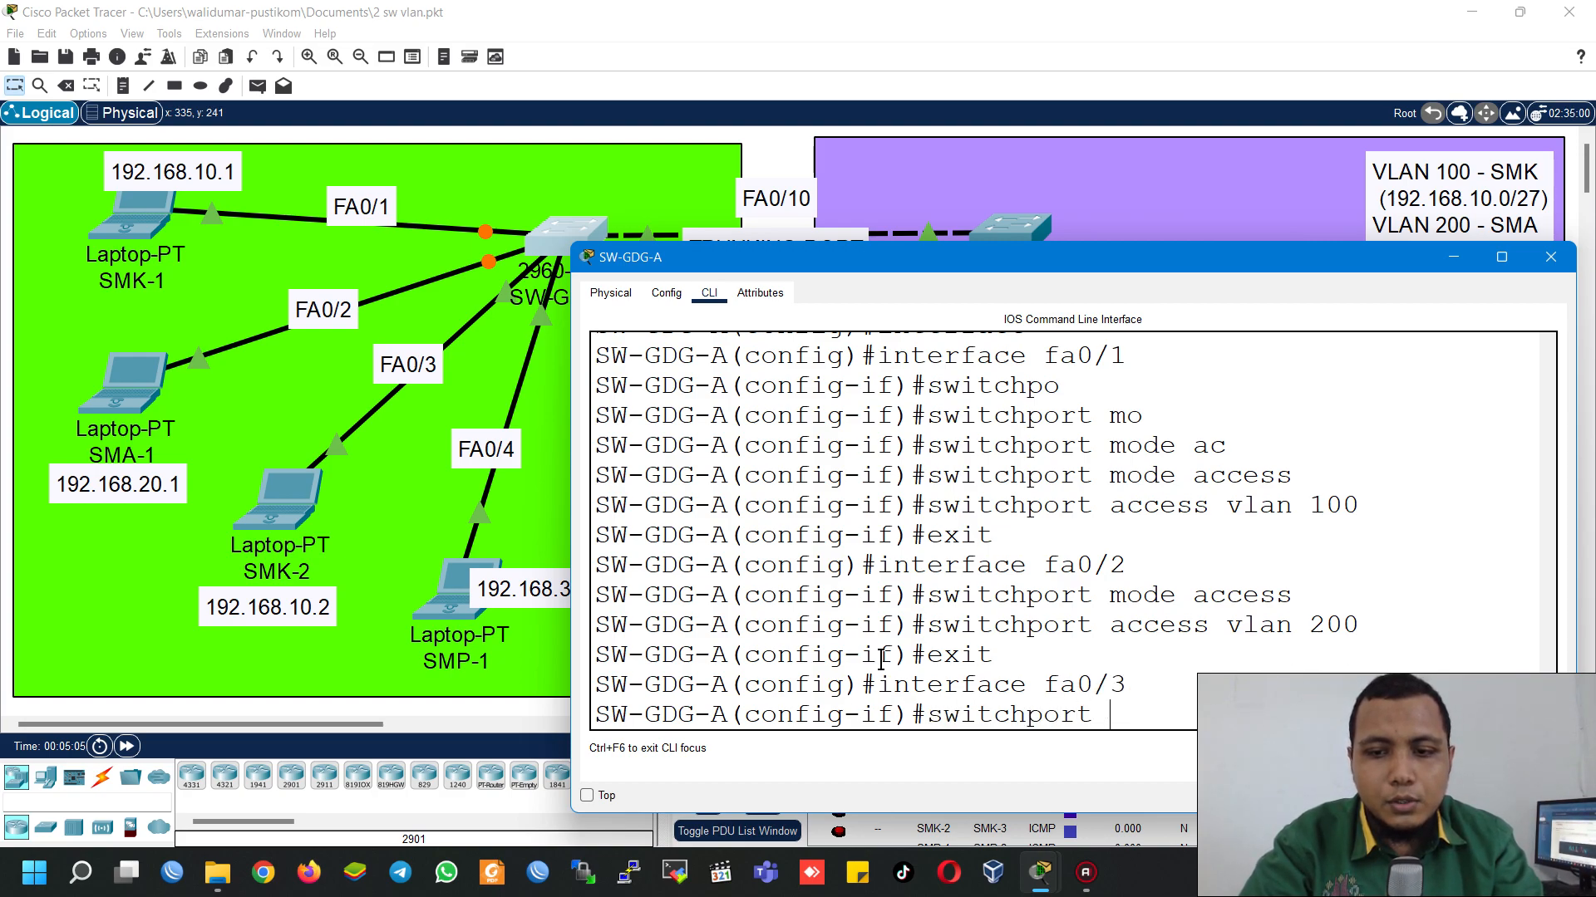
key("Return")
Step: Assign interface fa0/3 to access VLAN 100 and exit the interface configuration
type("switchport ac")
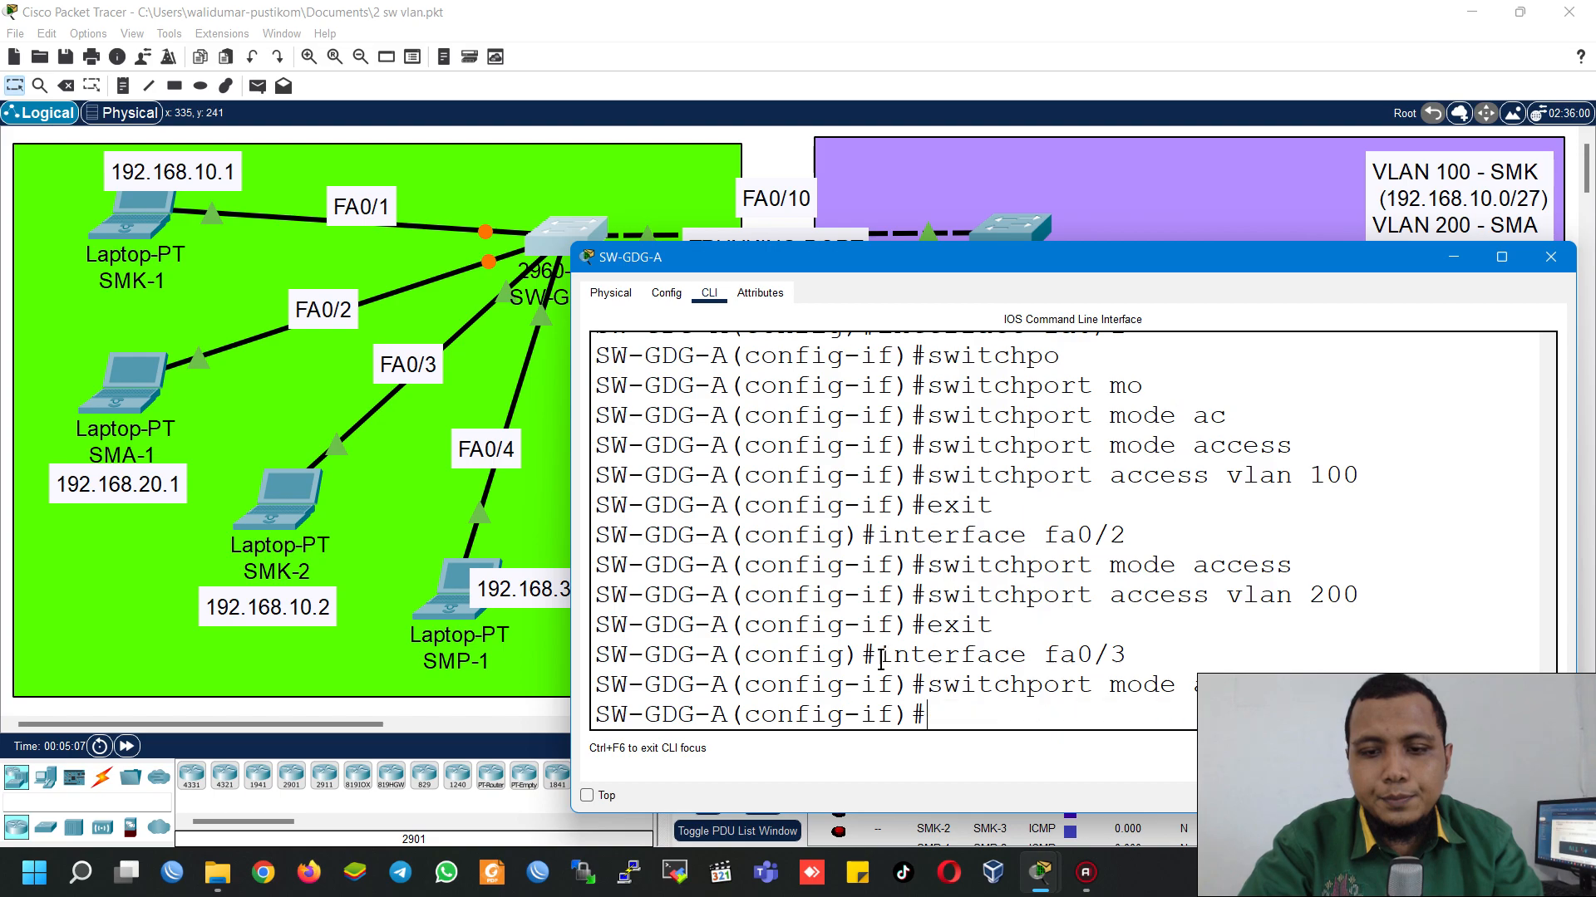
type("ces")
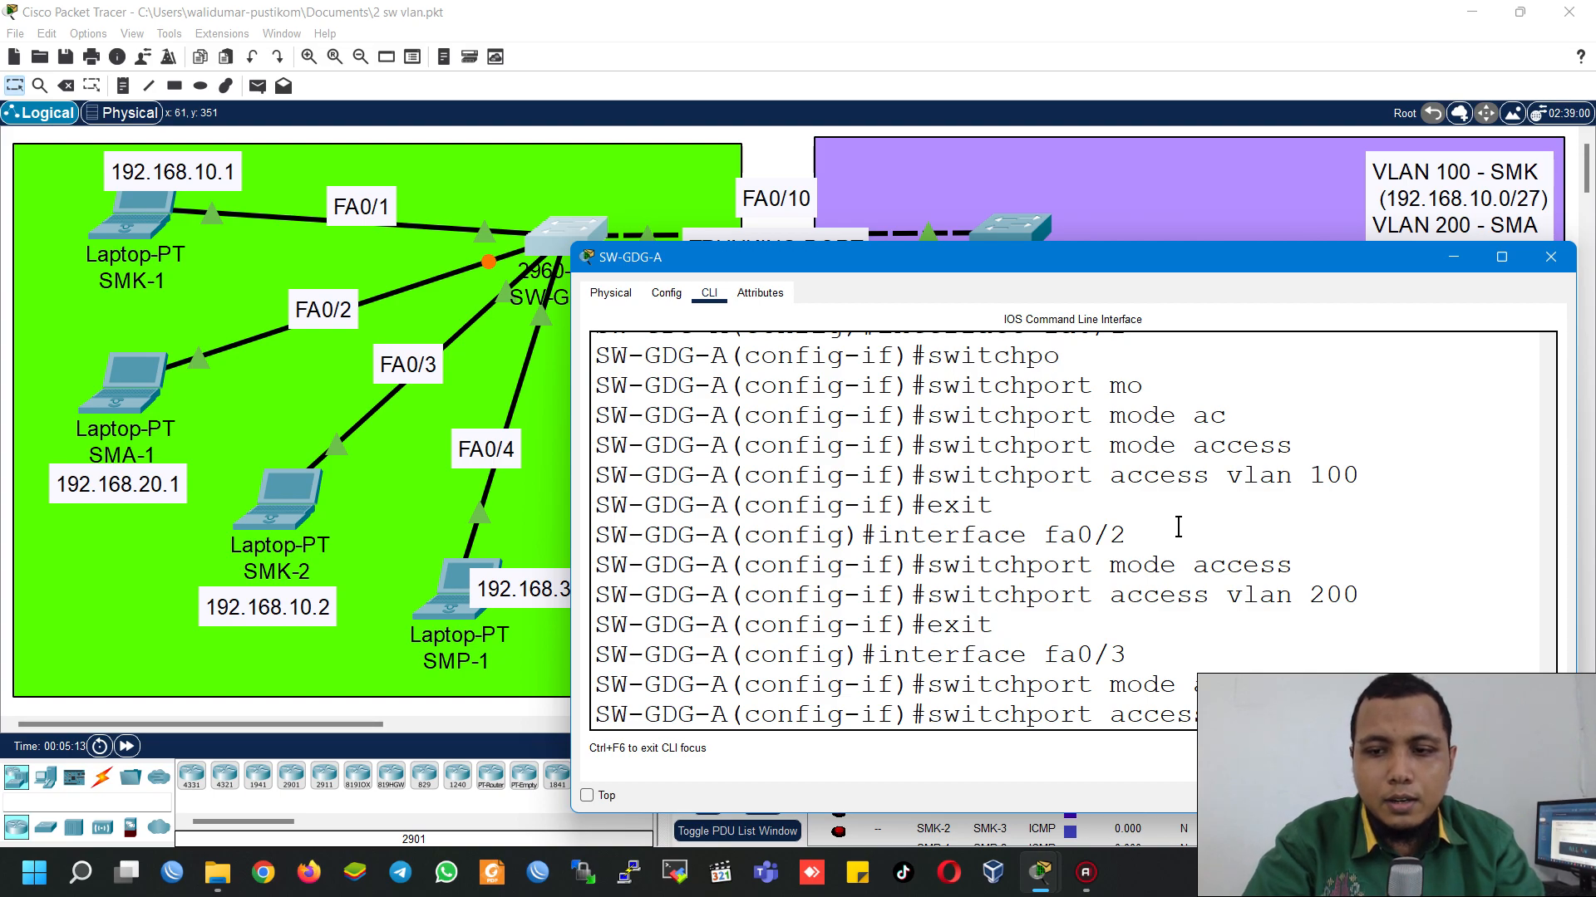
key("Return")
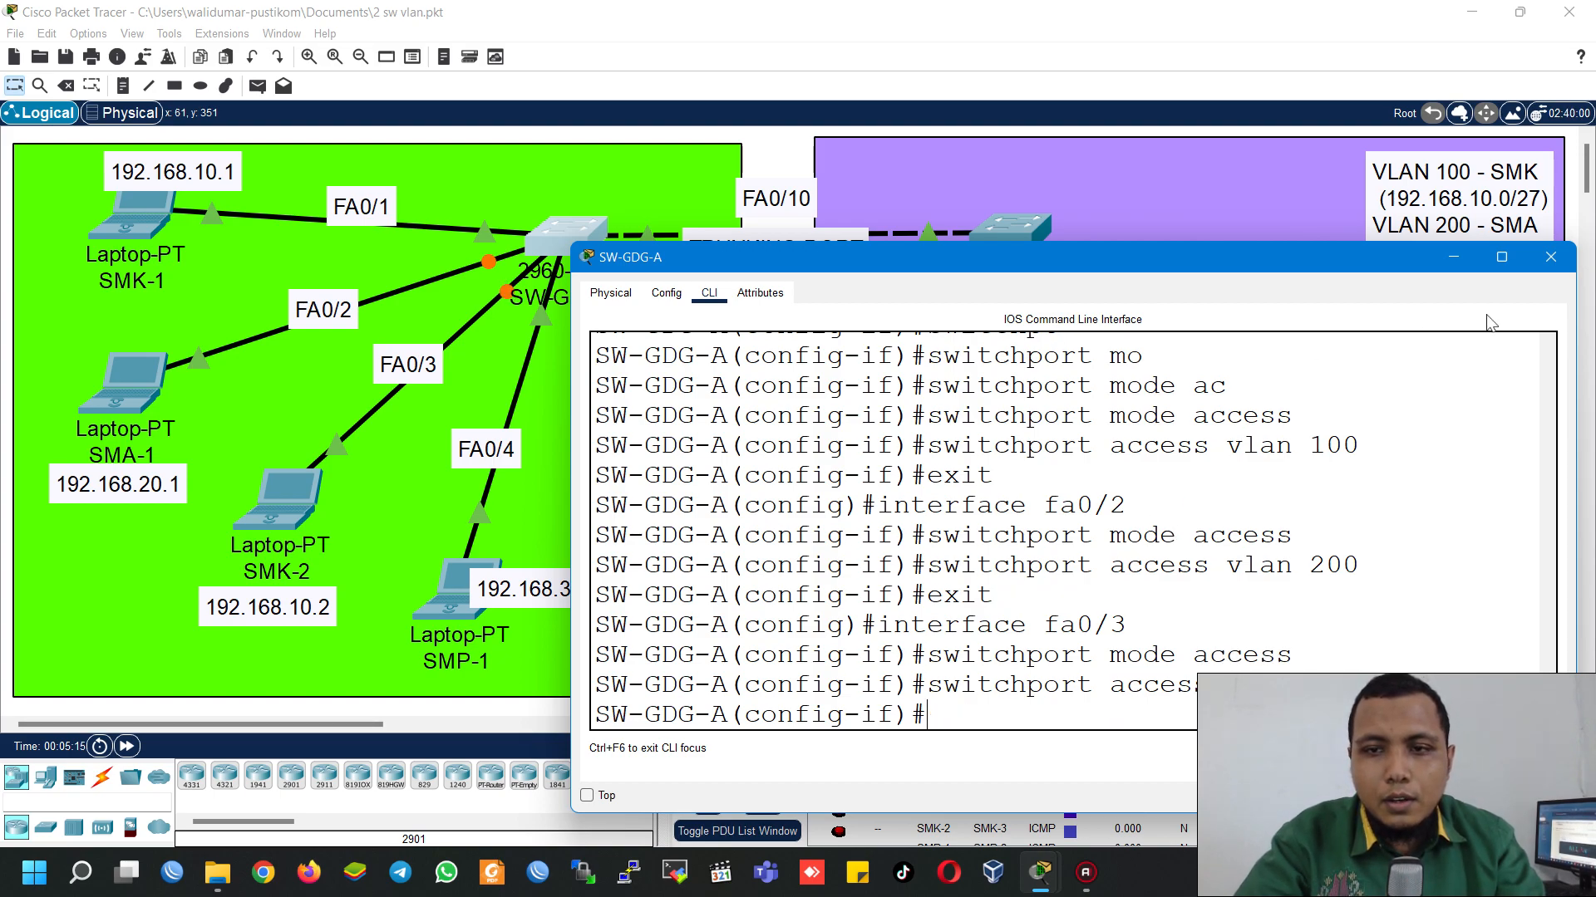
left_click_drag(1303, 269, 1275, 332)
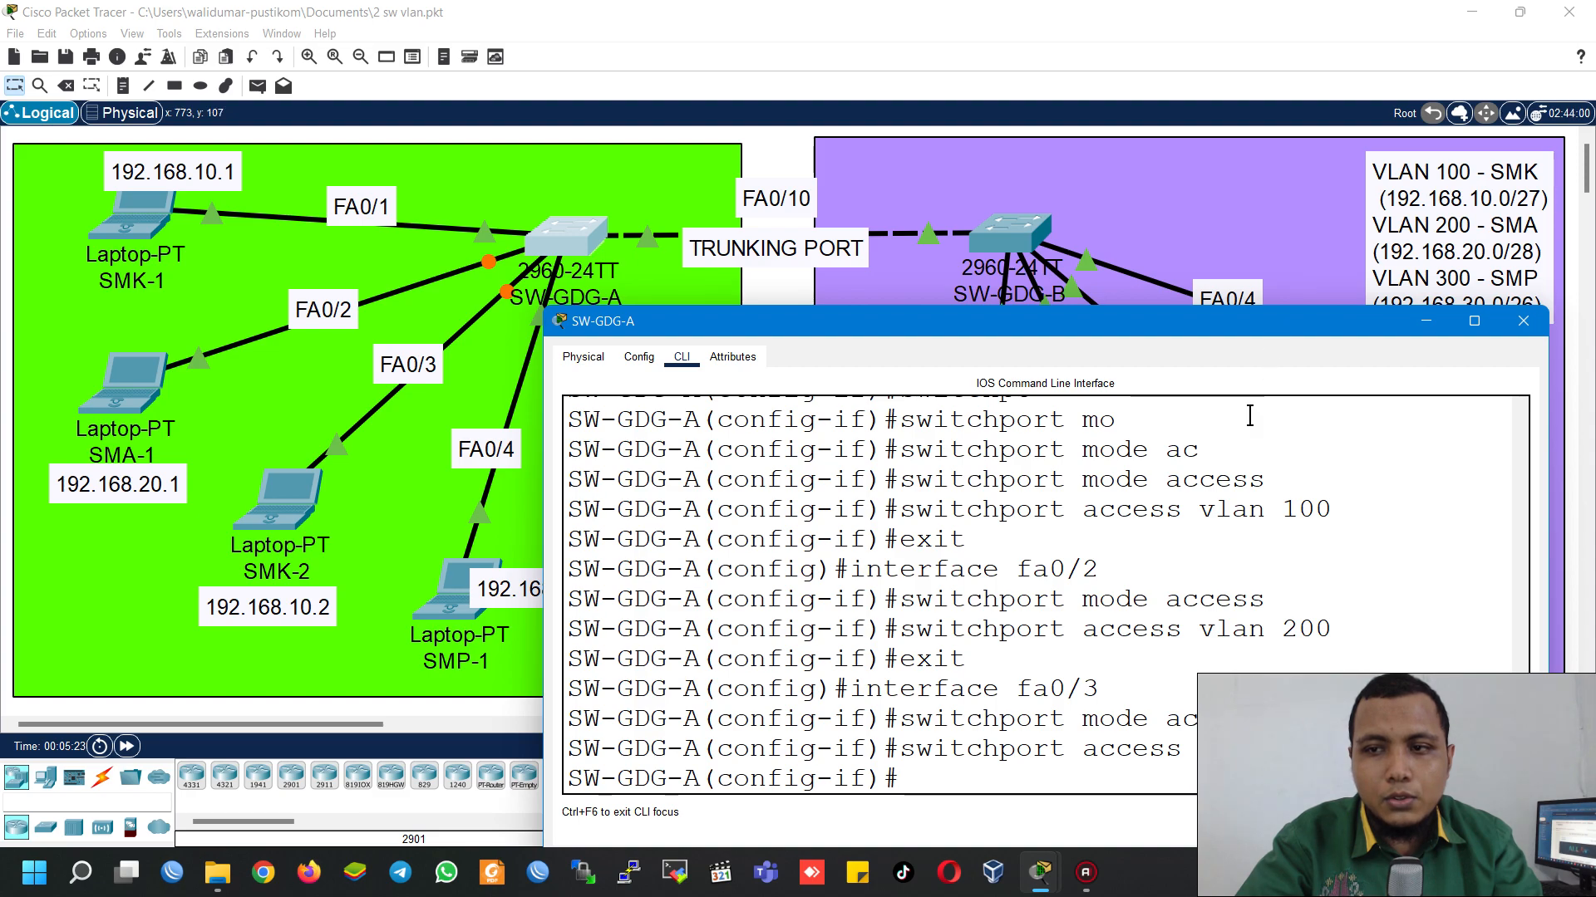
type("exit")
key("Return")
Step: Enter interface fa0/4 on SW-GDG-A and set its switchport mode to access
type("i")
key("BackSpace")
type("rf")
key("BackSpace")
key("BackSpace")
key("BackSpace")
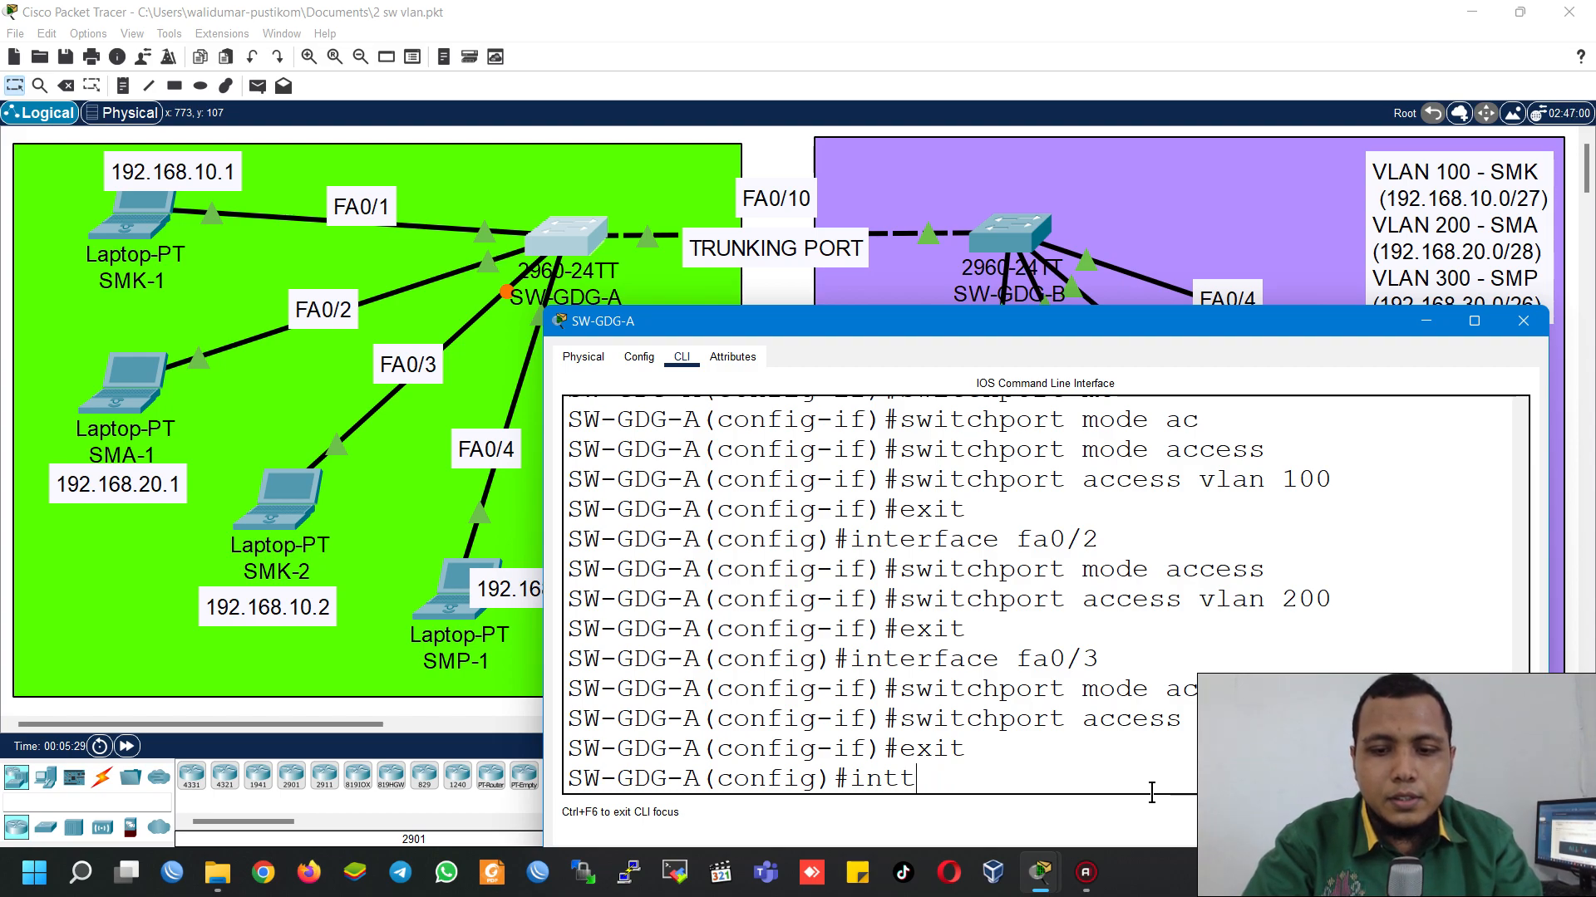
type("e fa0/4")
key("Return")
type("s")
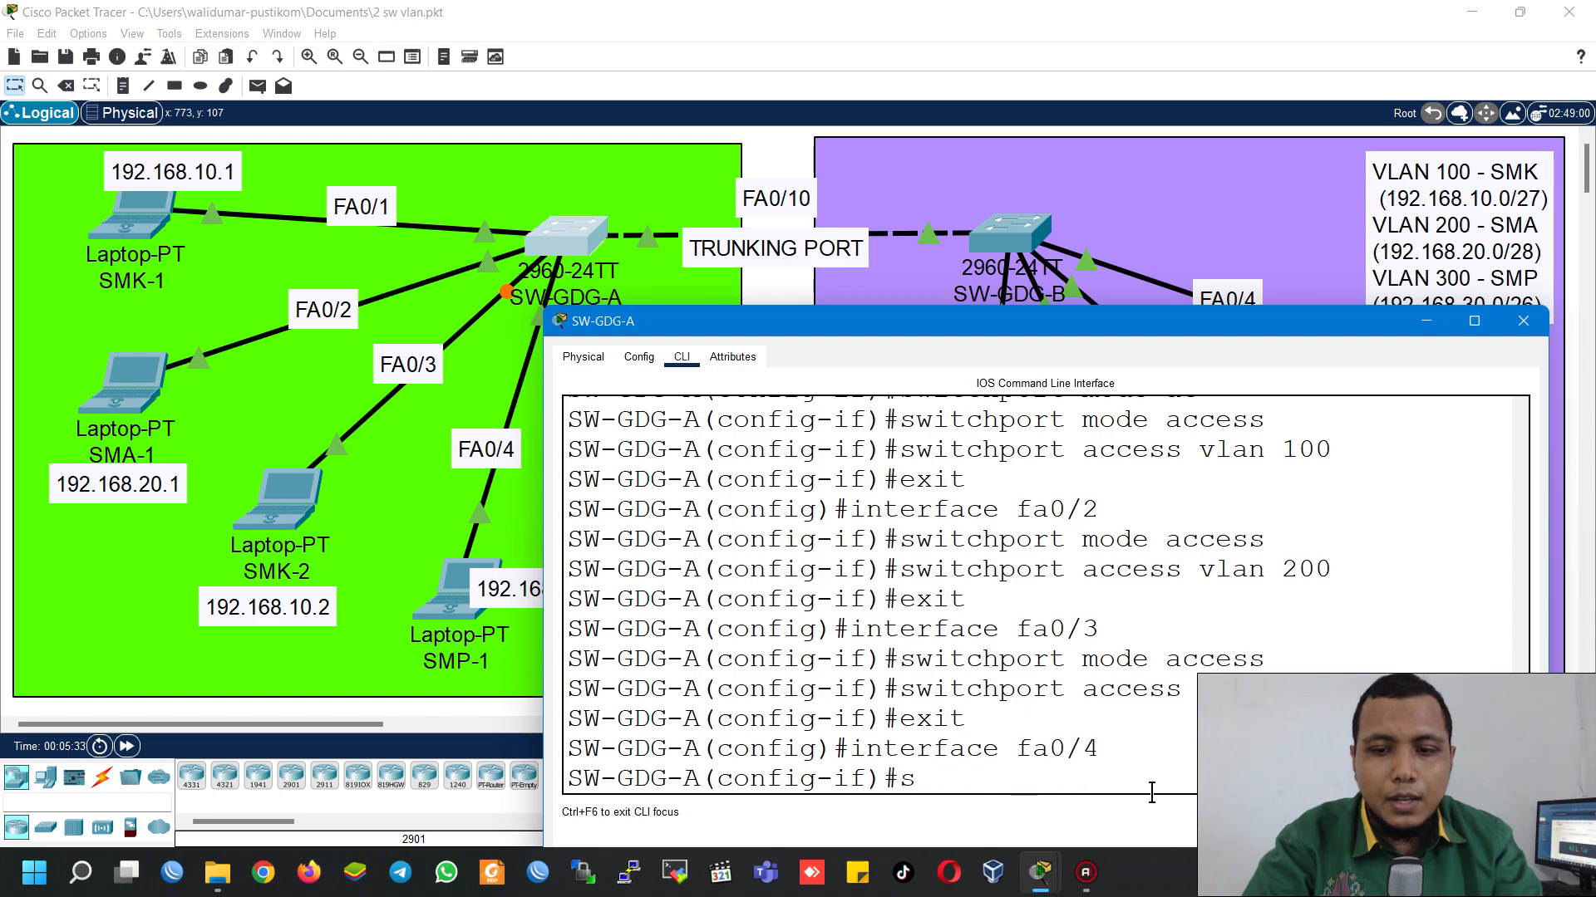
type("witchport mode ac")
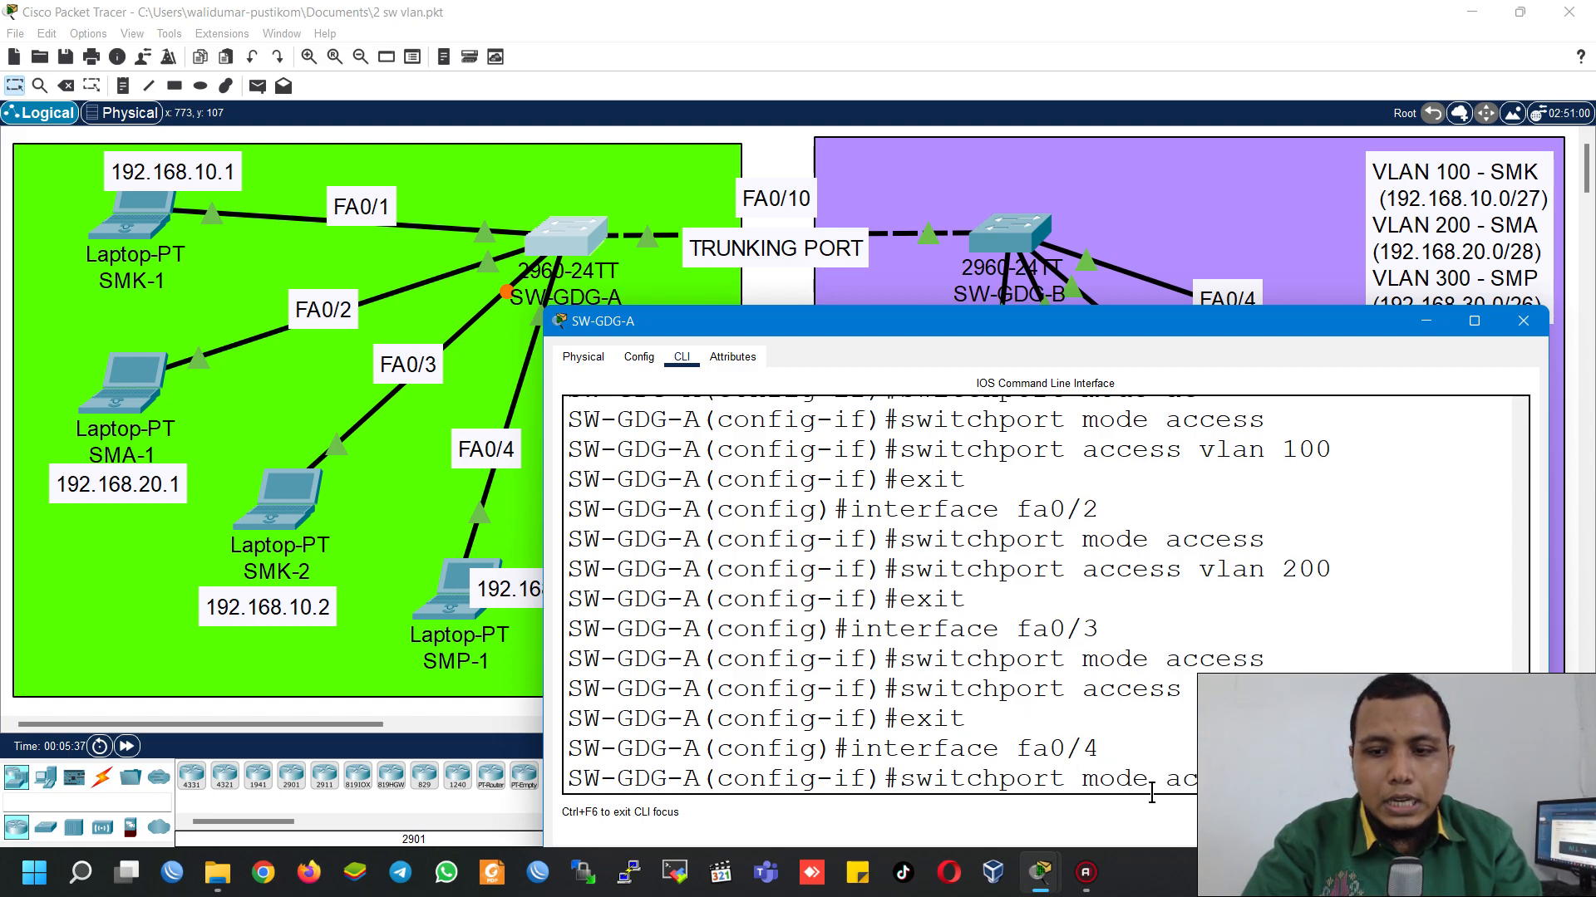
key("Return")
Step: Assign interface fa0/4 to access VLAN 300 and exit the interface configuration
type("switchp")
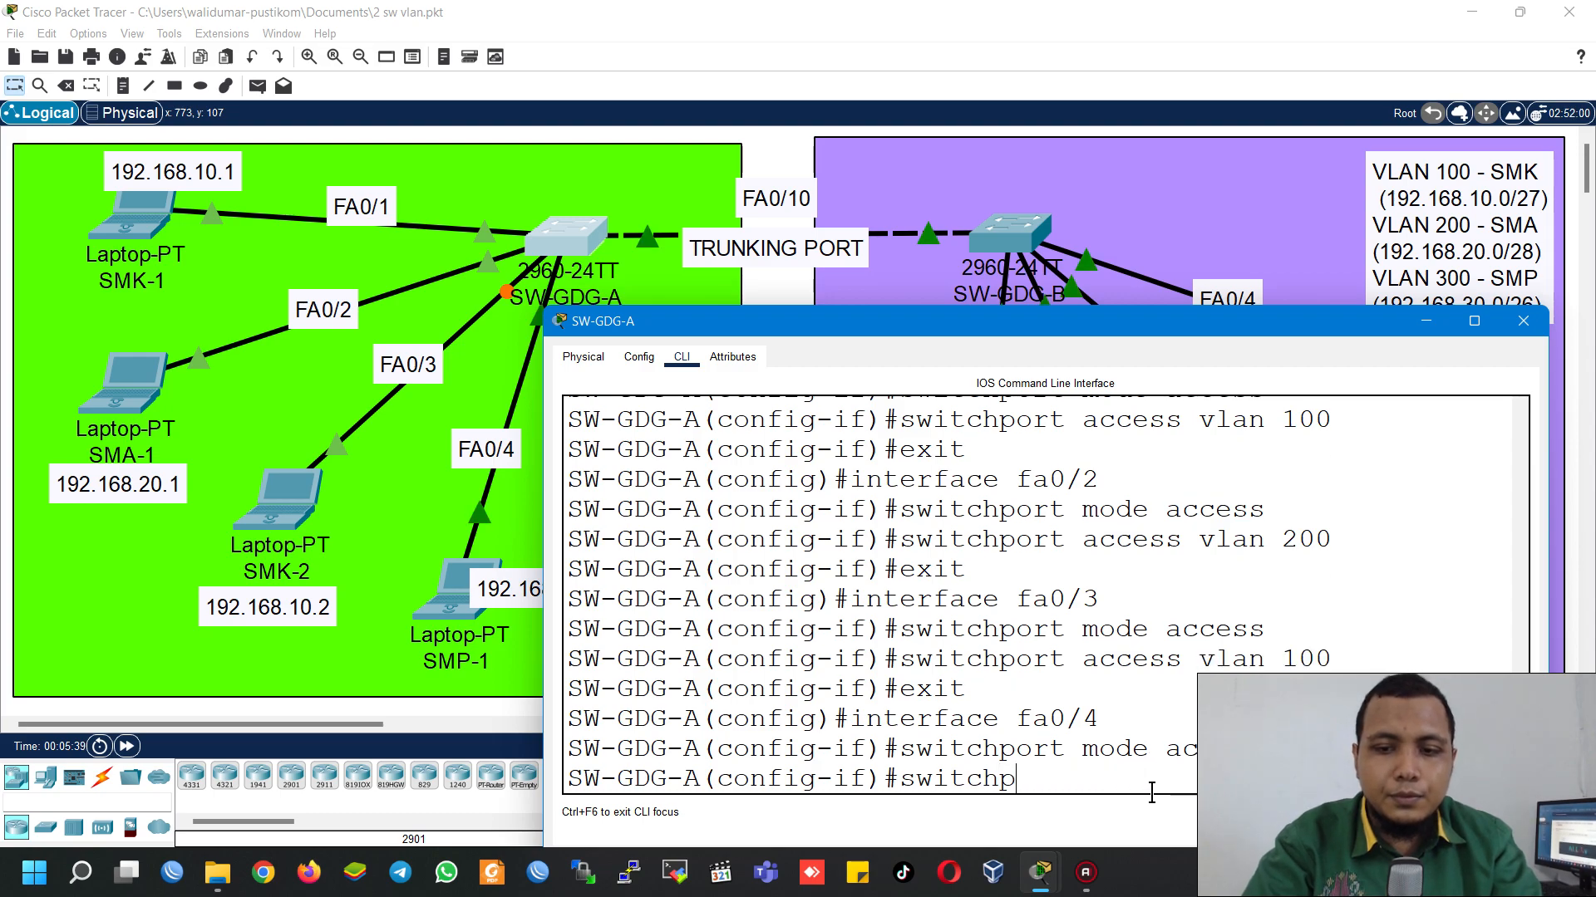
type("ort access")
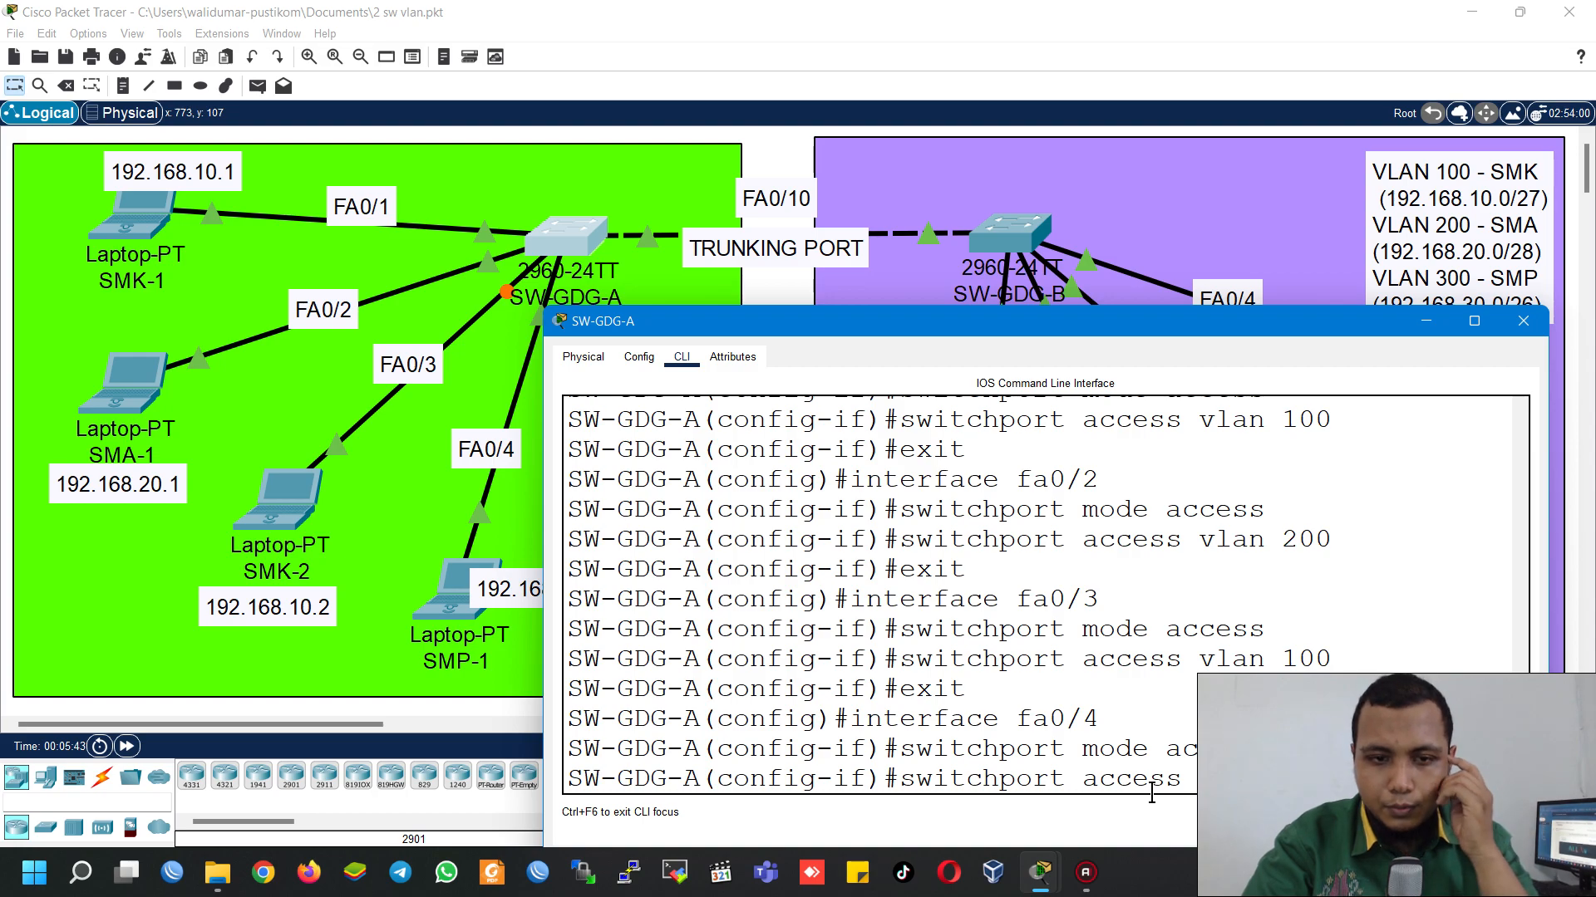
key("Return")
type("exit")
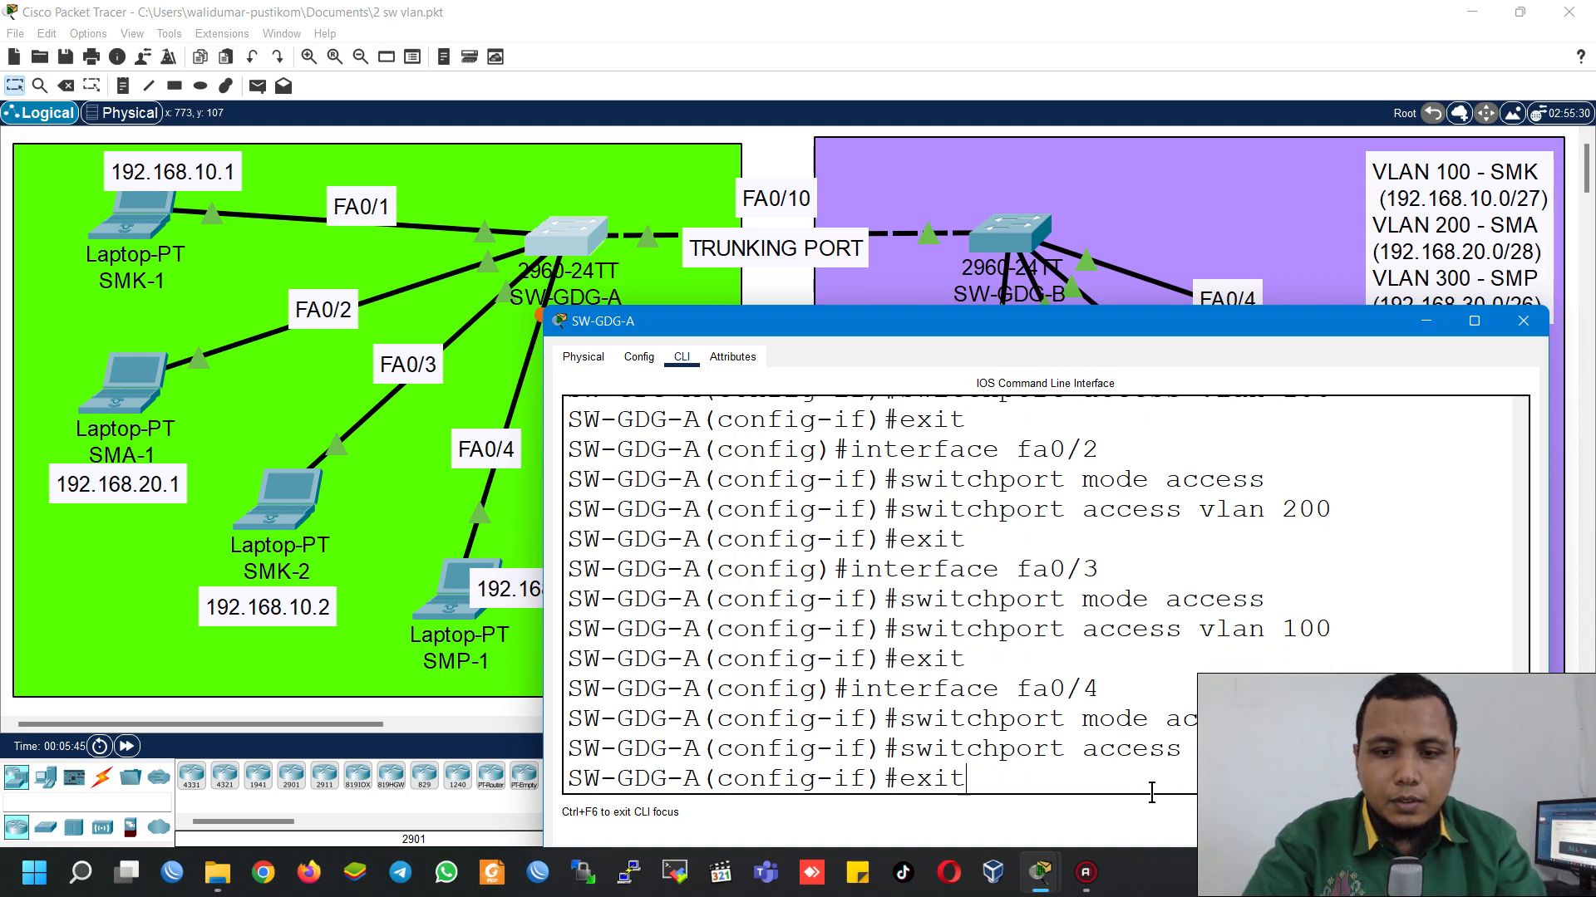
key("Return")
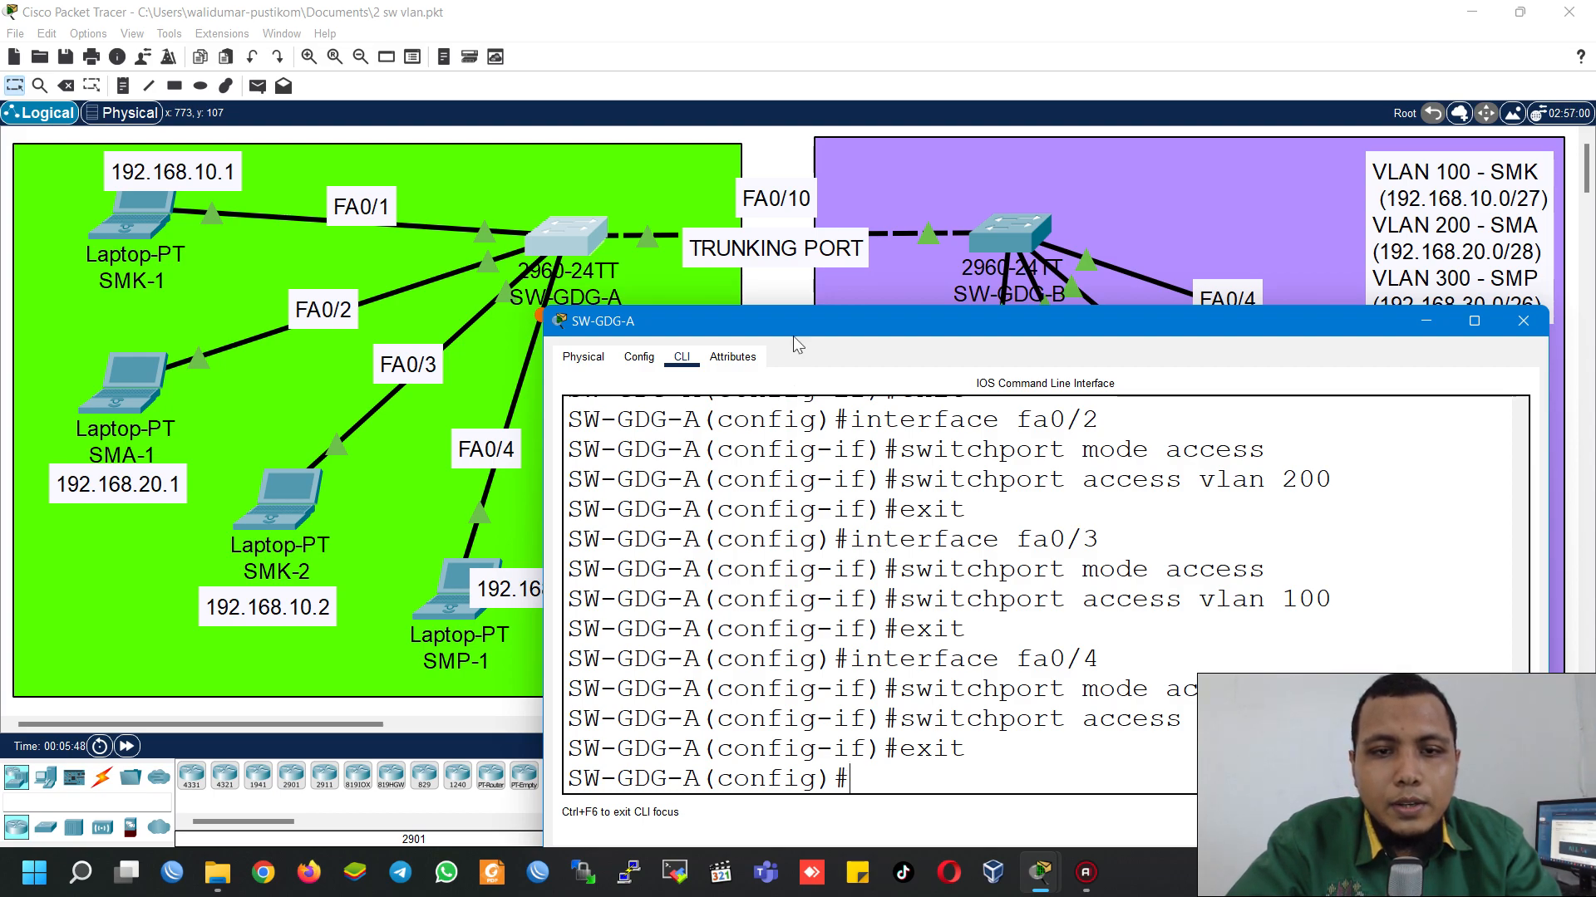
Step: Display the VLAN table with do show vlan and check the ports listed for VLANs 100, 200 and 300, widening the window
left_click_drag(795, 323, 812, 300)
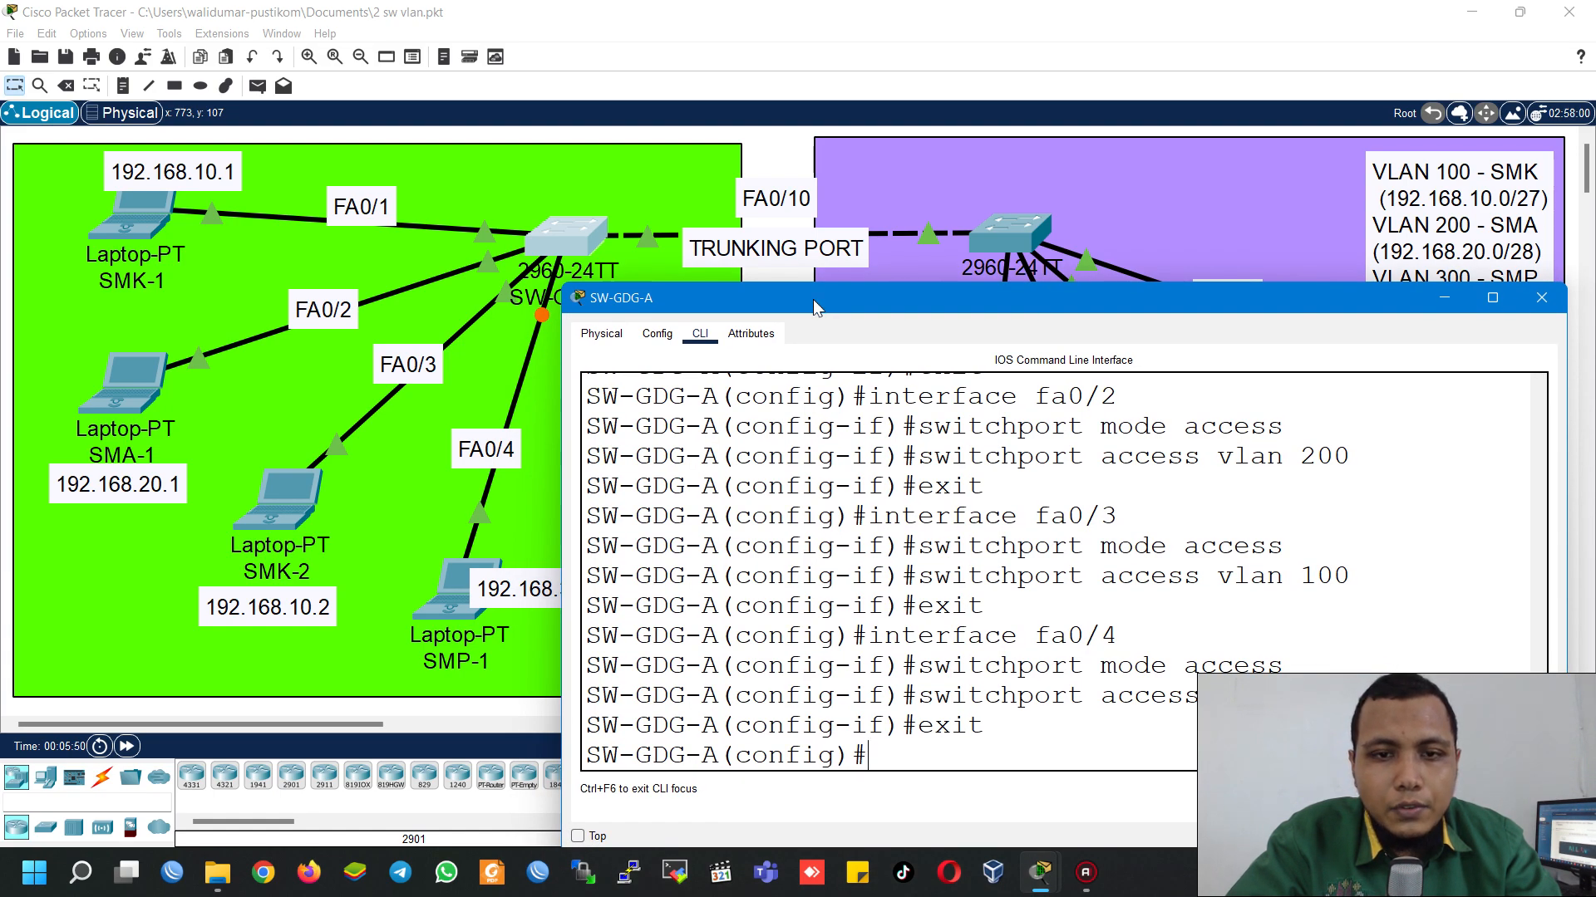
scroll(825, 502, "up", 1)
scroll(823, 503, "down", 1)
type("do show vlan")
key("Return")
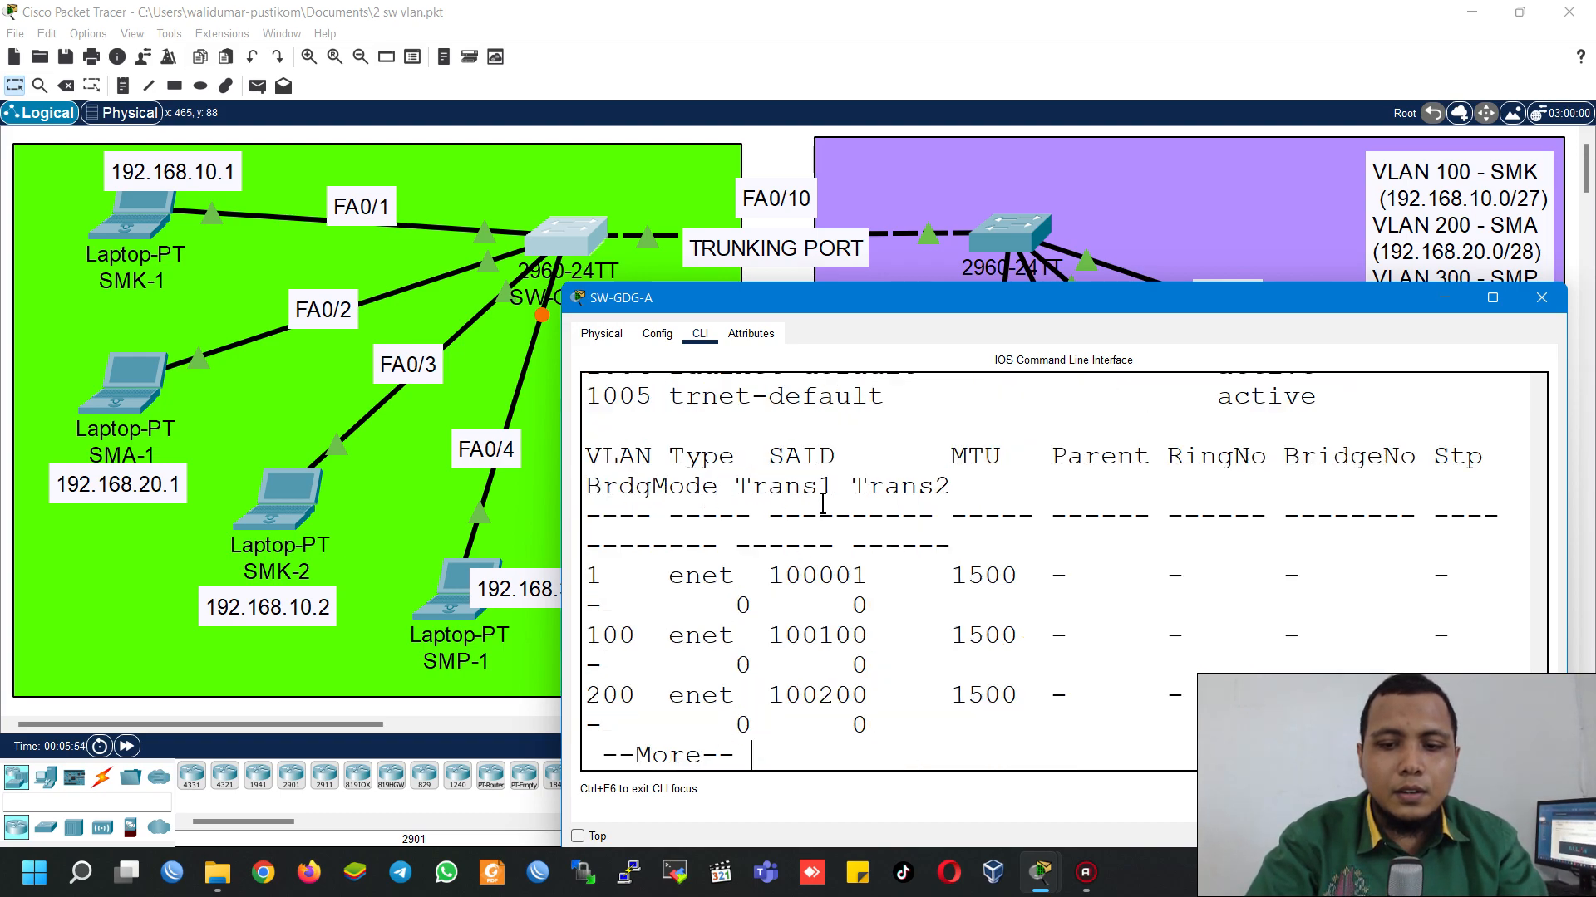
scroll(855, 524, "up", 4)
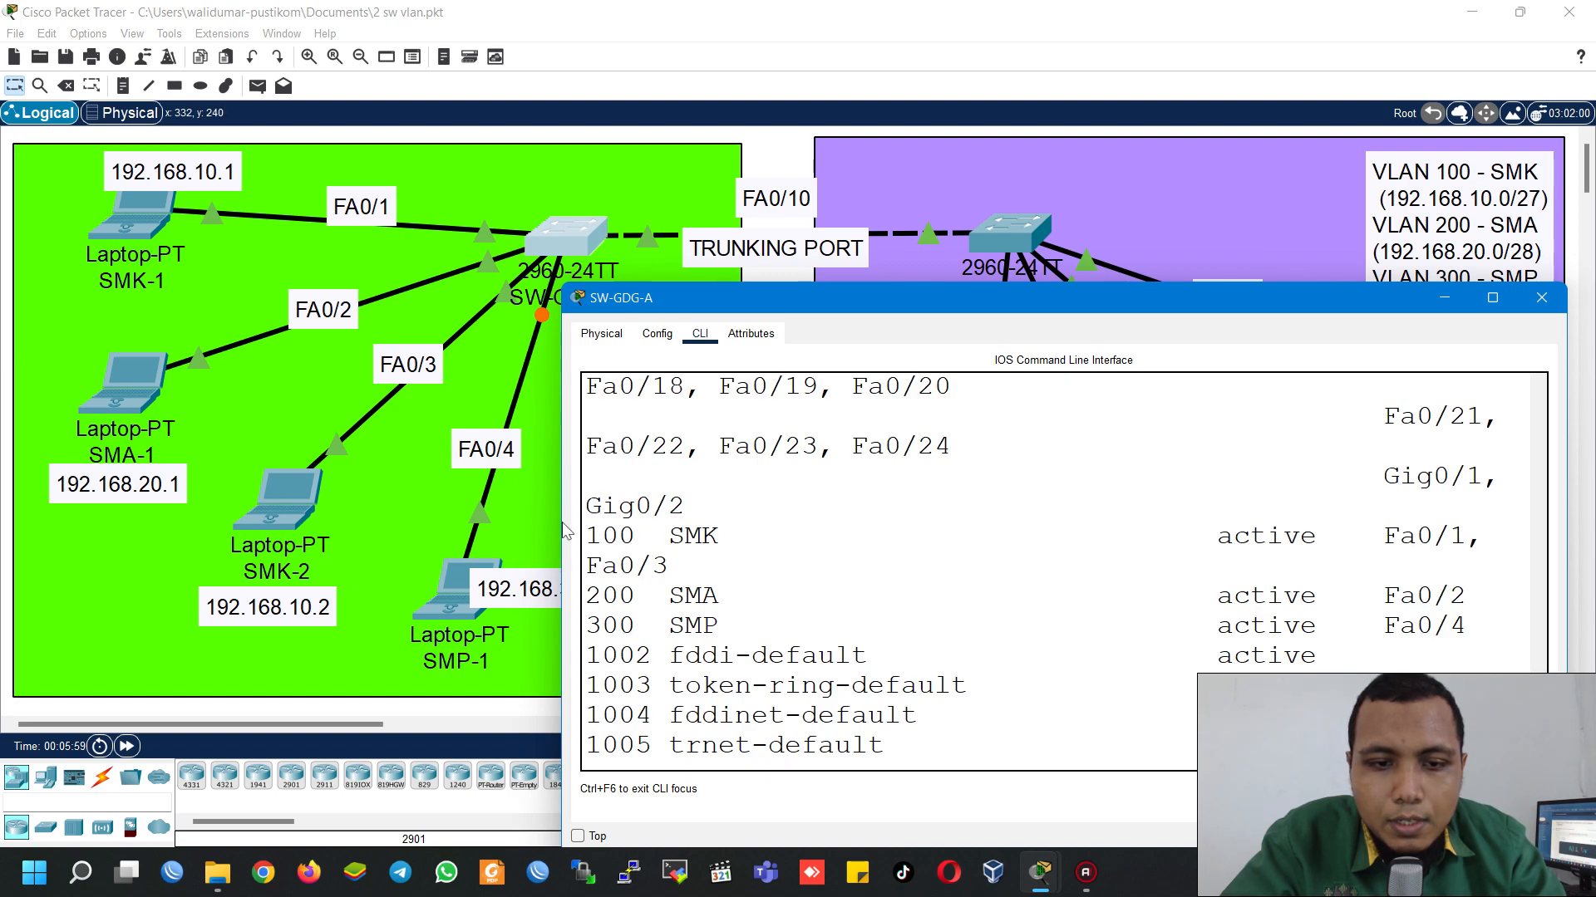
left_click_drag(564, 519, 278, 511)
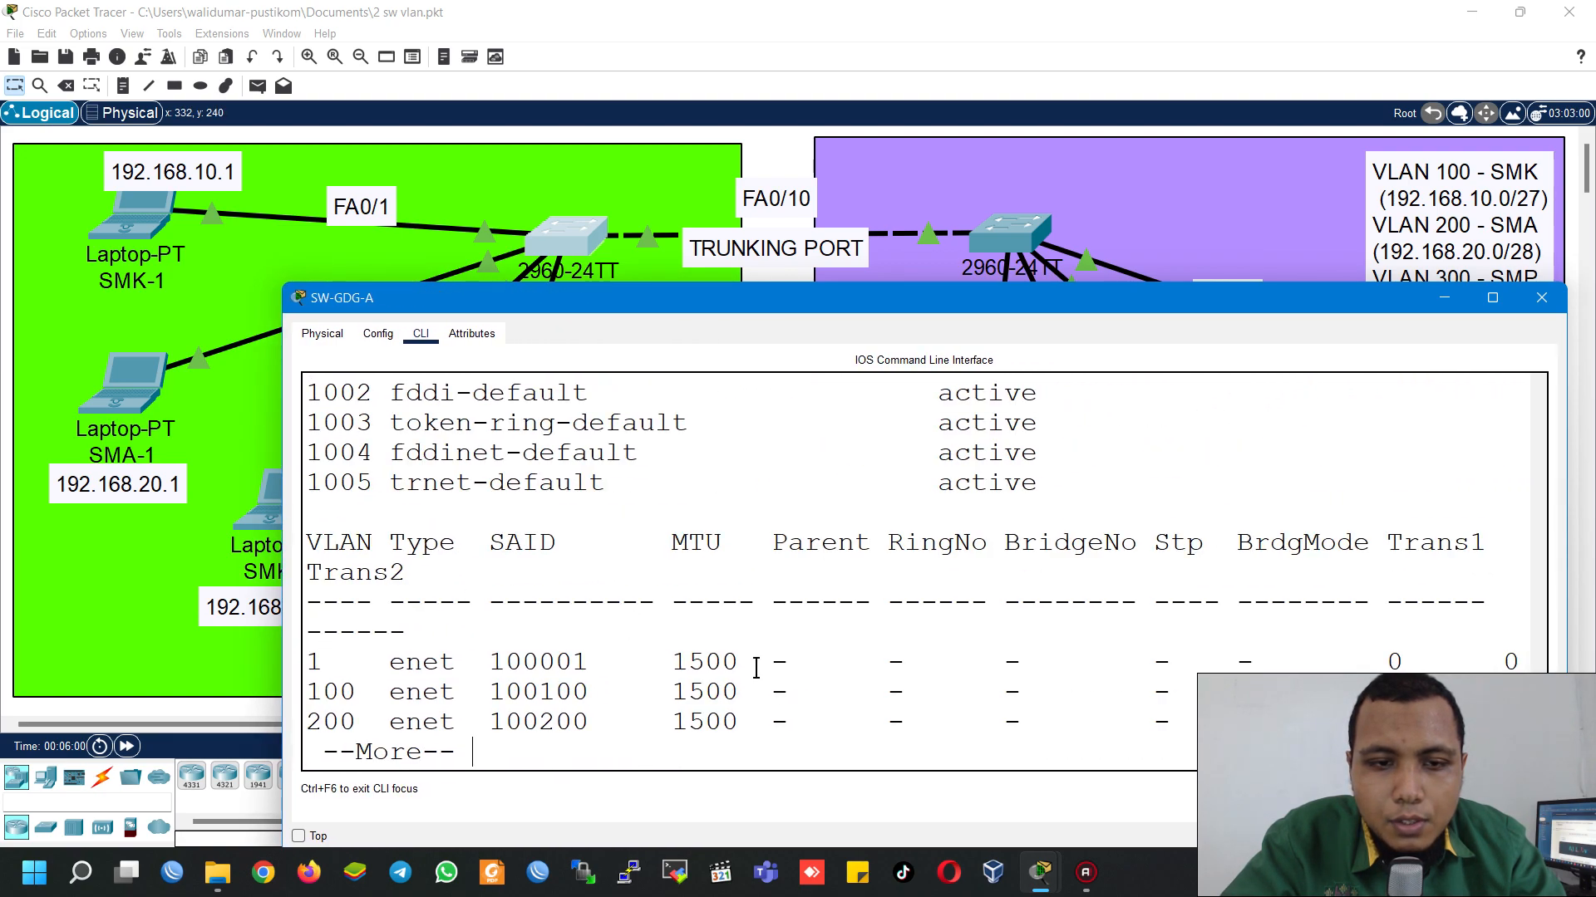
scroll(756, 665, "up", 3)
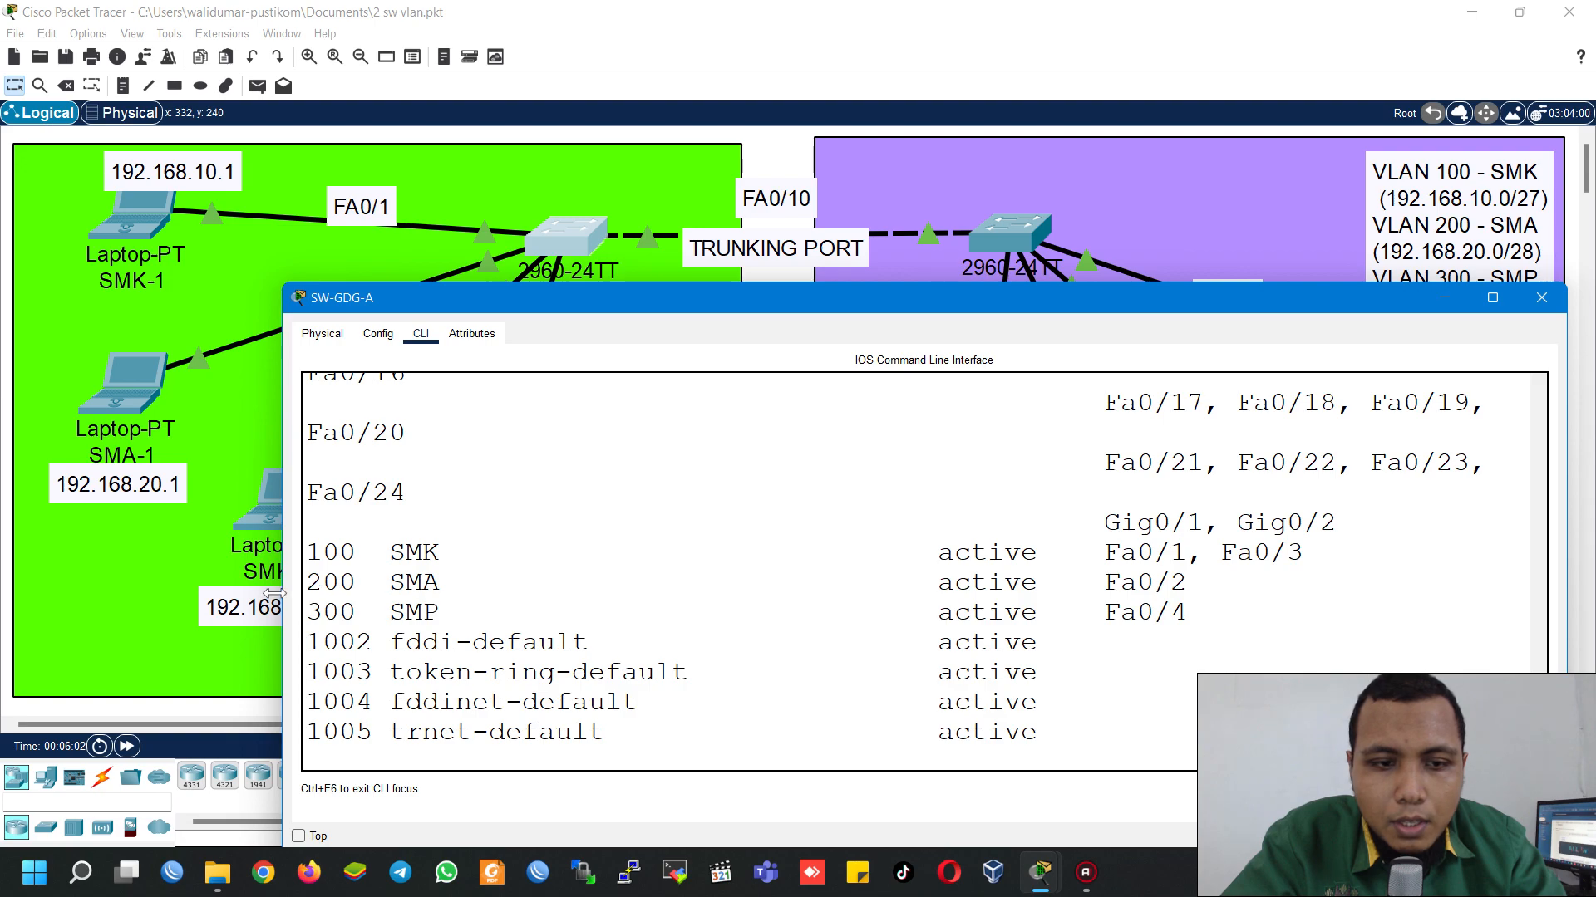
left_click_drag(284, 589, 226, 570)
left_click_drag(1060, 471, 1257, 469)
left_click(1100, 486)
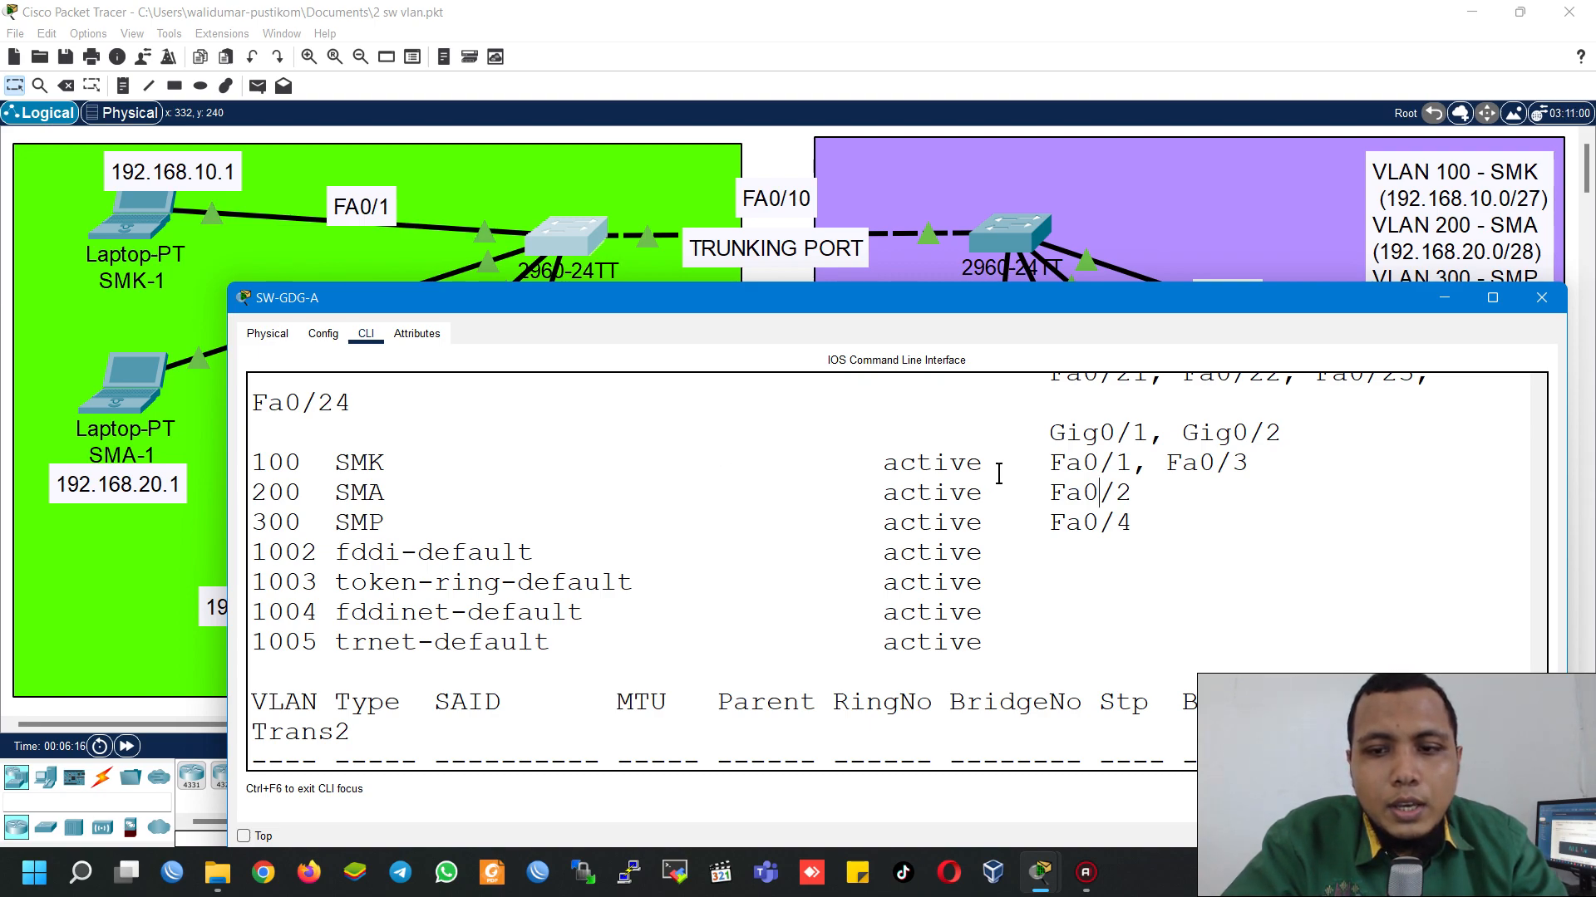
left_click_drag(1049, 522, 1175, 525)
left_click(1175, 526)
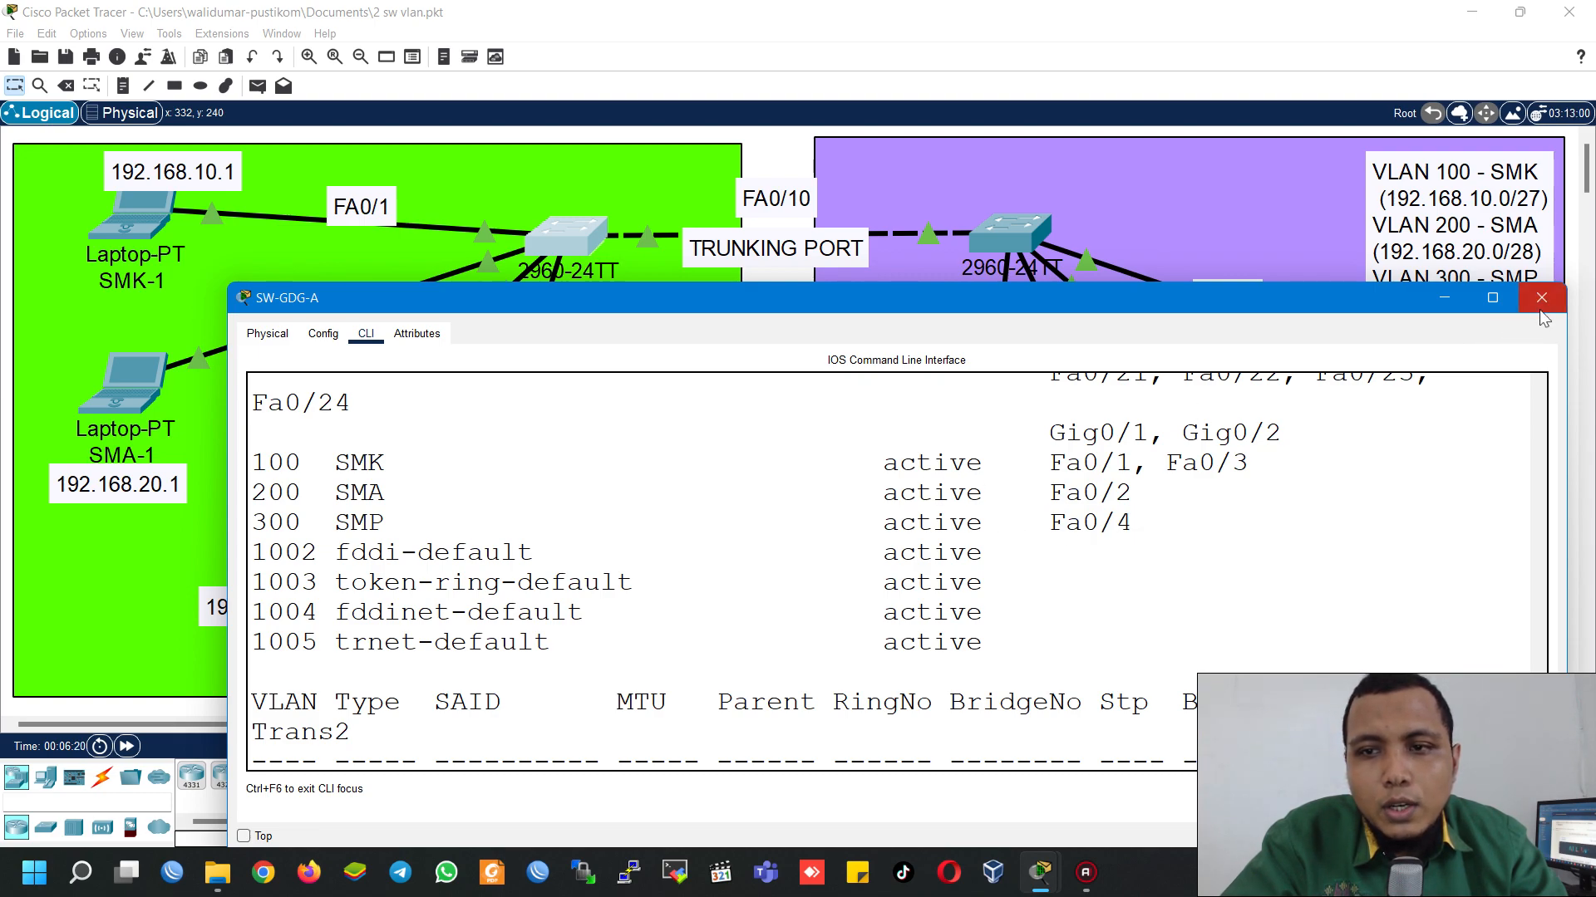
Step: Close the SW-GDG-A window and open the command line of switch SW-GDG-B, moving its window clear of the SW-GDG-B devices
left_click(769, 171)
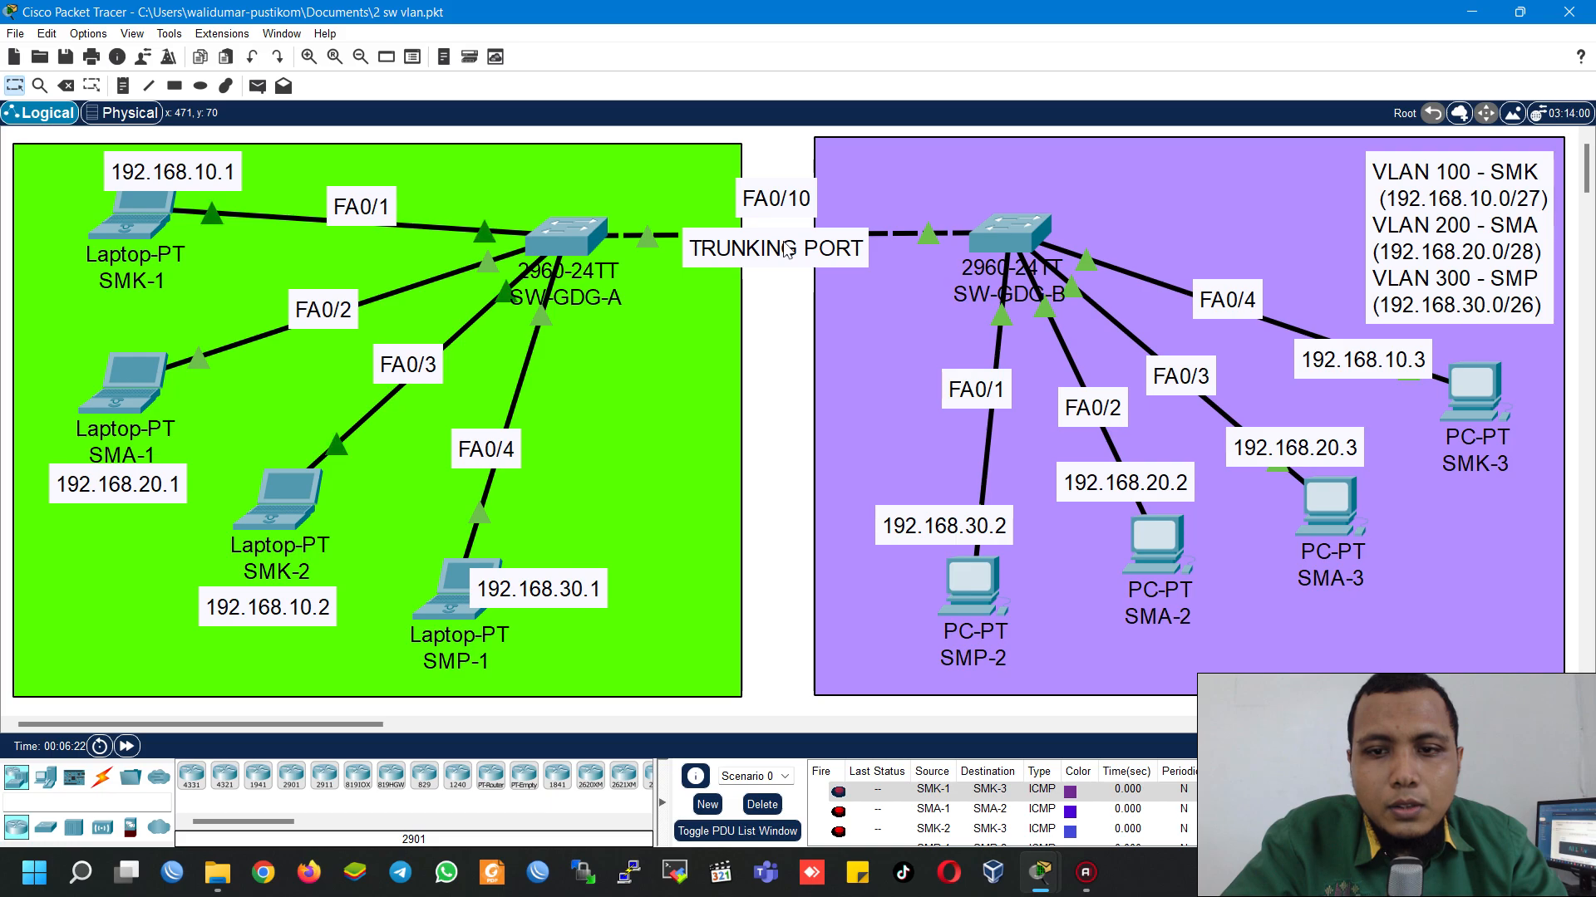
left_click(989, 245)
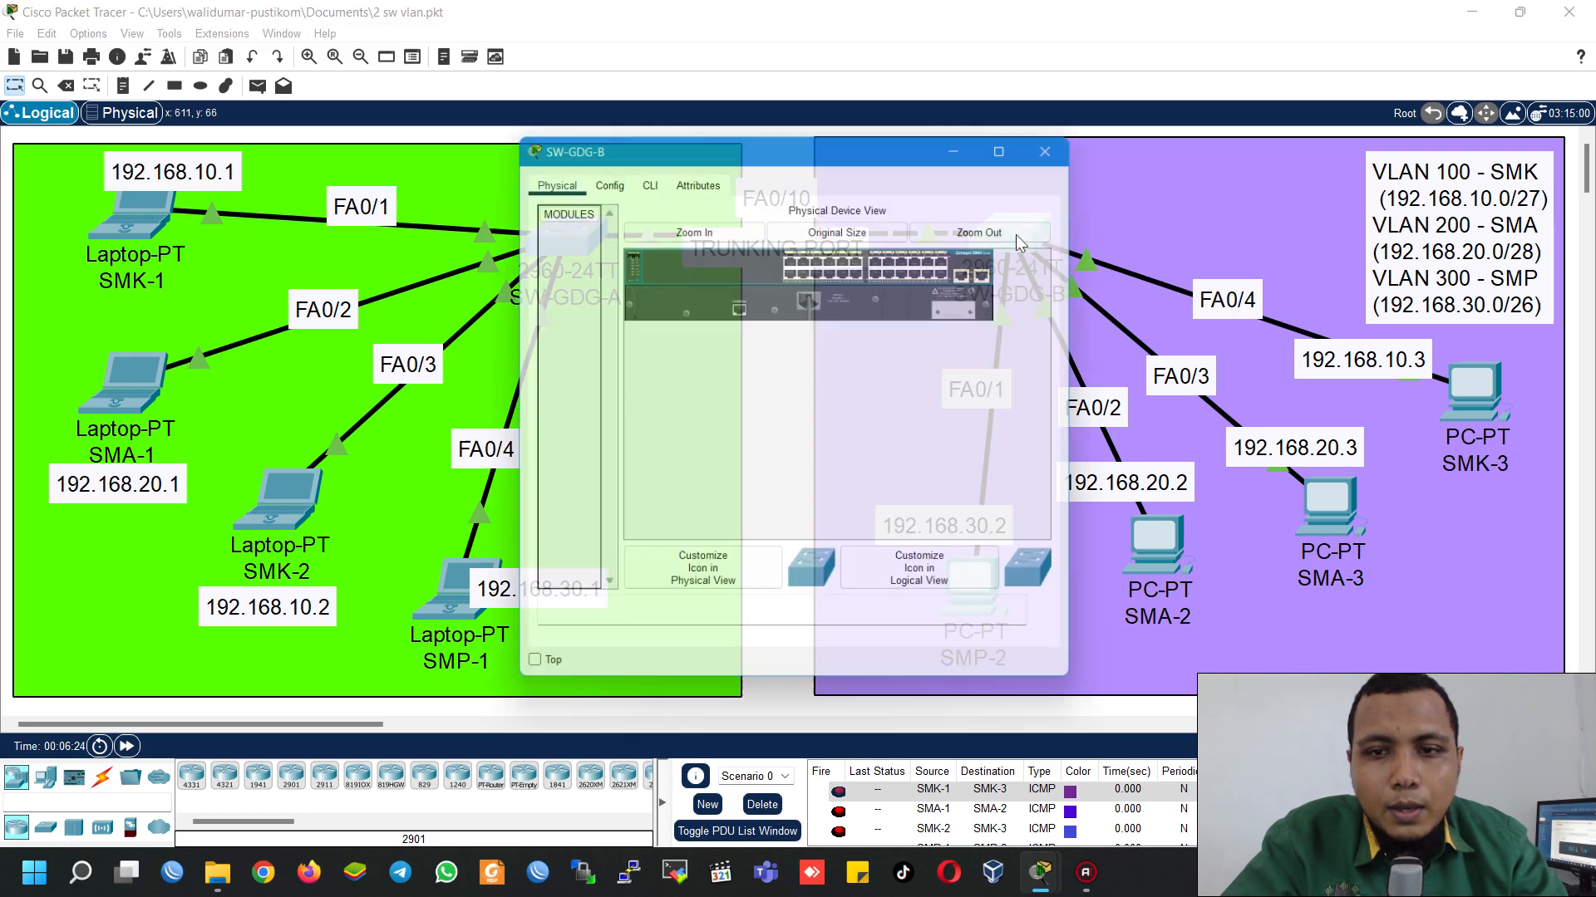
left_click_drag(504, 255, 163, 258)
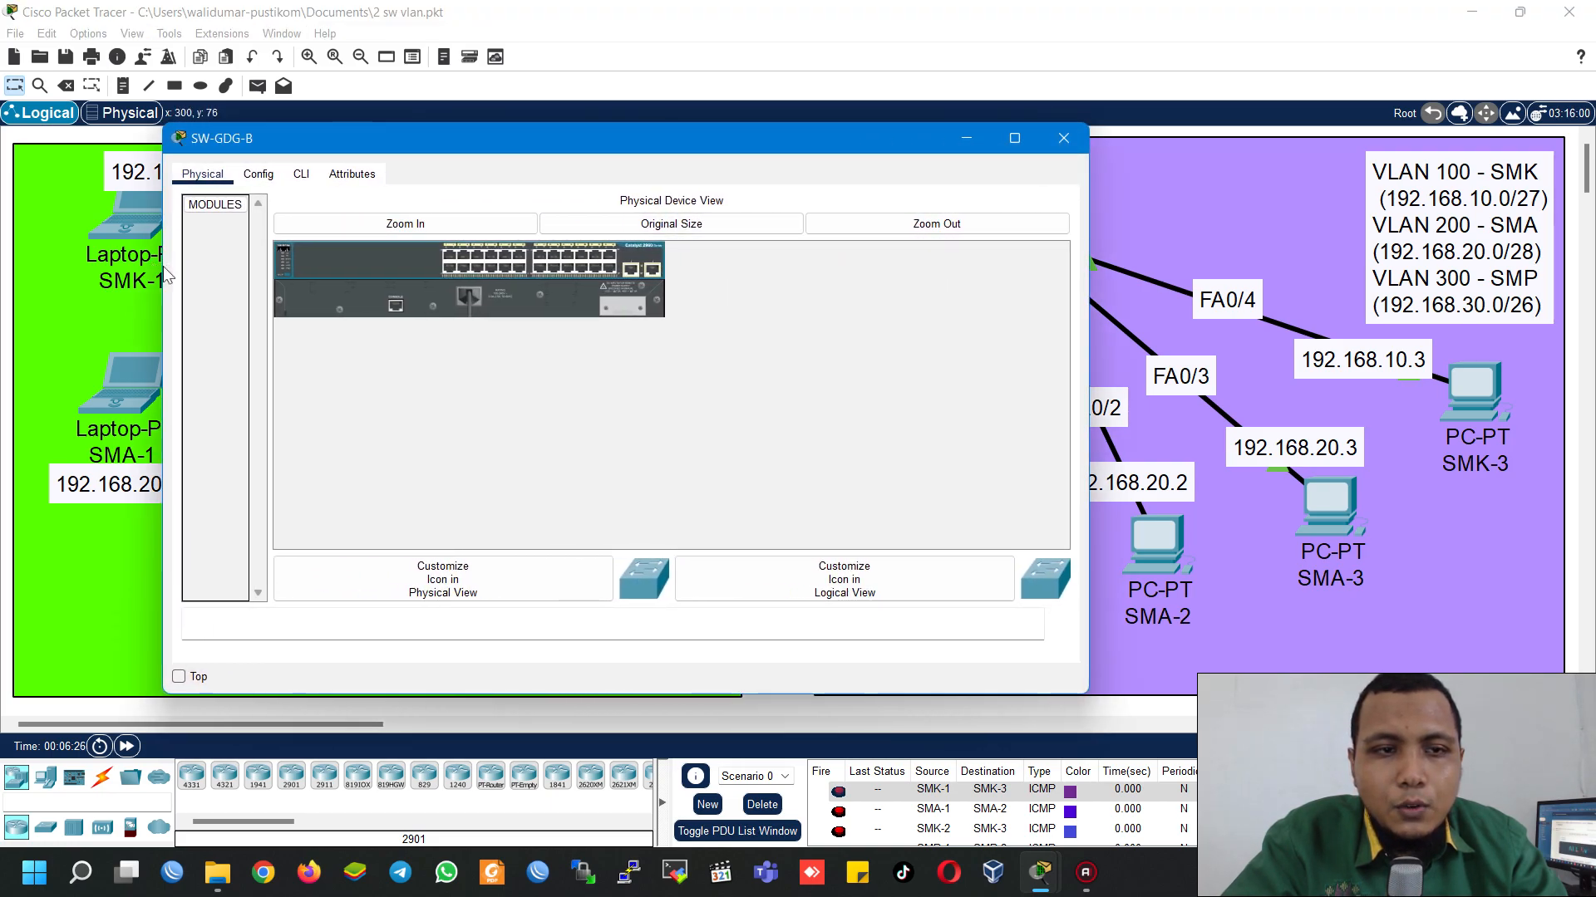
left_click_drag(303, 149, 151, 163)
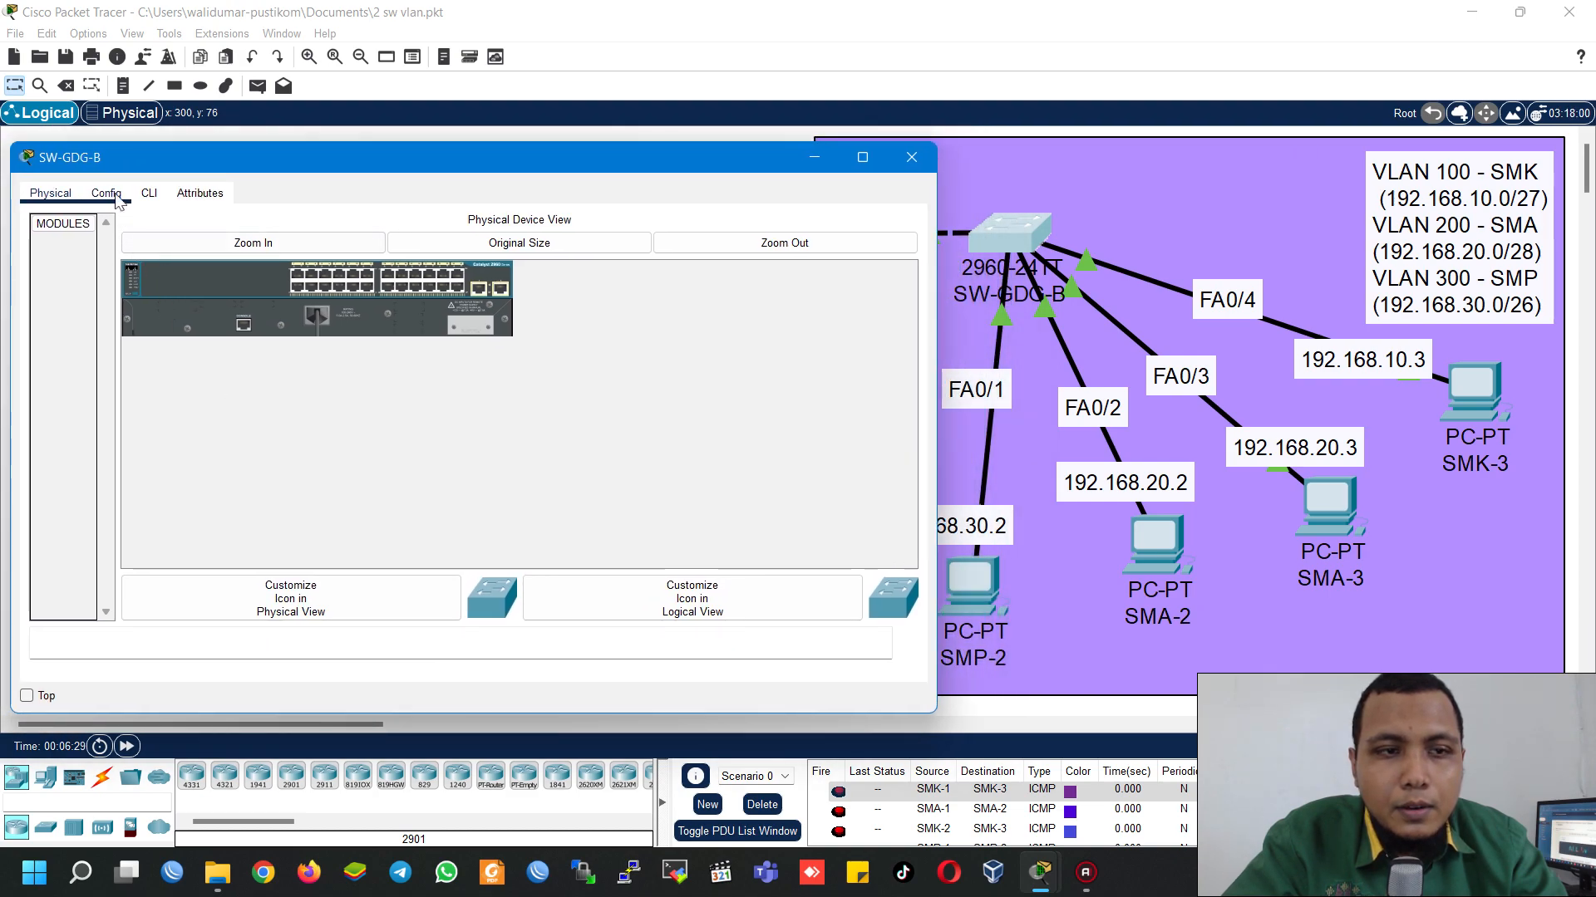
left_click(149, 192)
Step: Enter privileged mode and global configuration on the second switch and set its hostname to SW-GDG-B
key("Return")
type("en")
key("Return")
type("configure ")
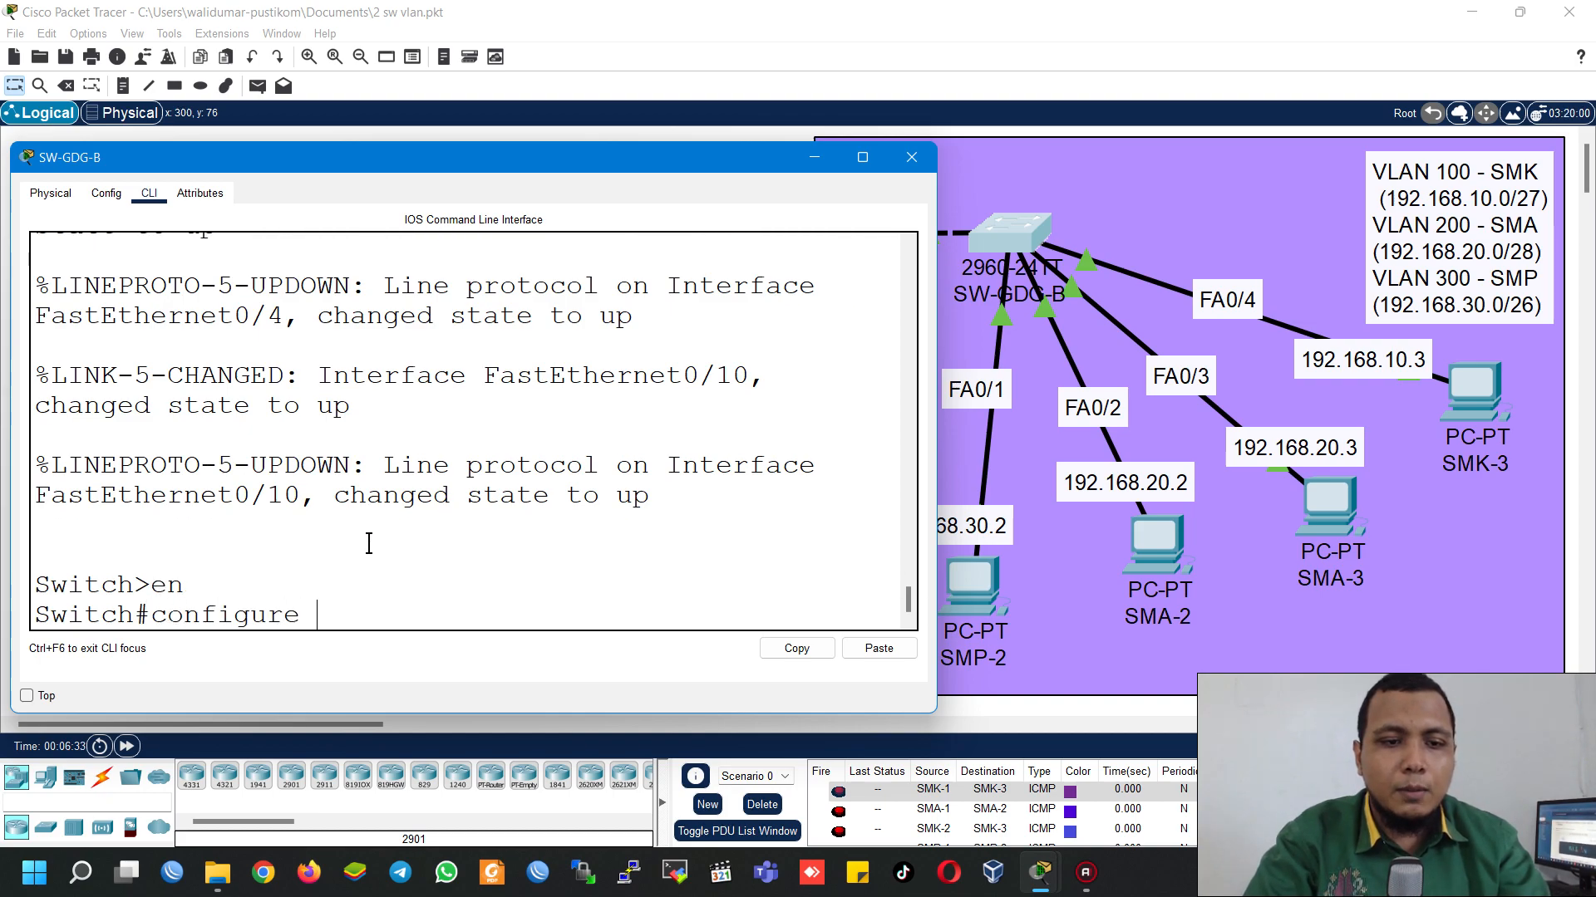
type("terminal")
key("Return")
type("hostname SW-D")
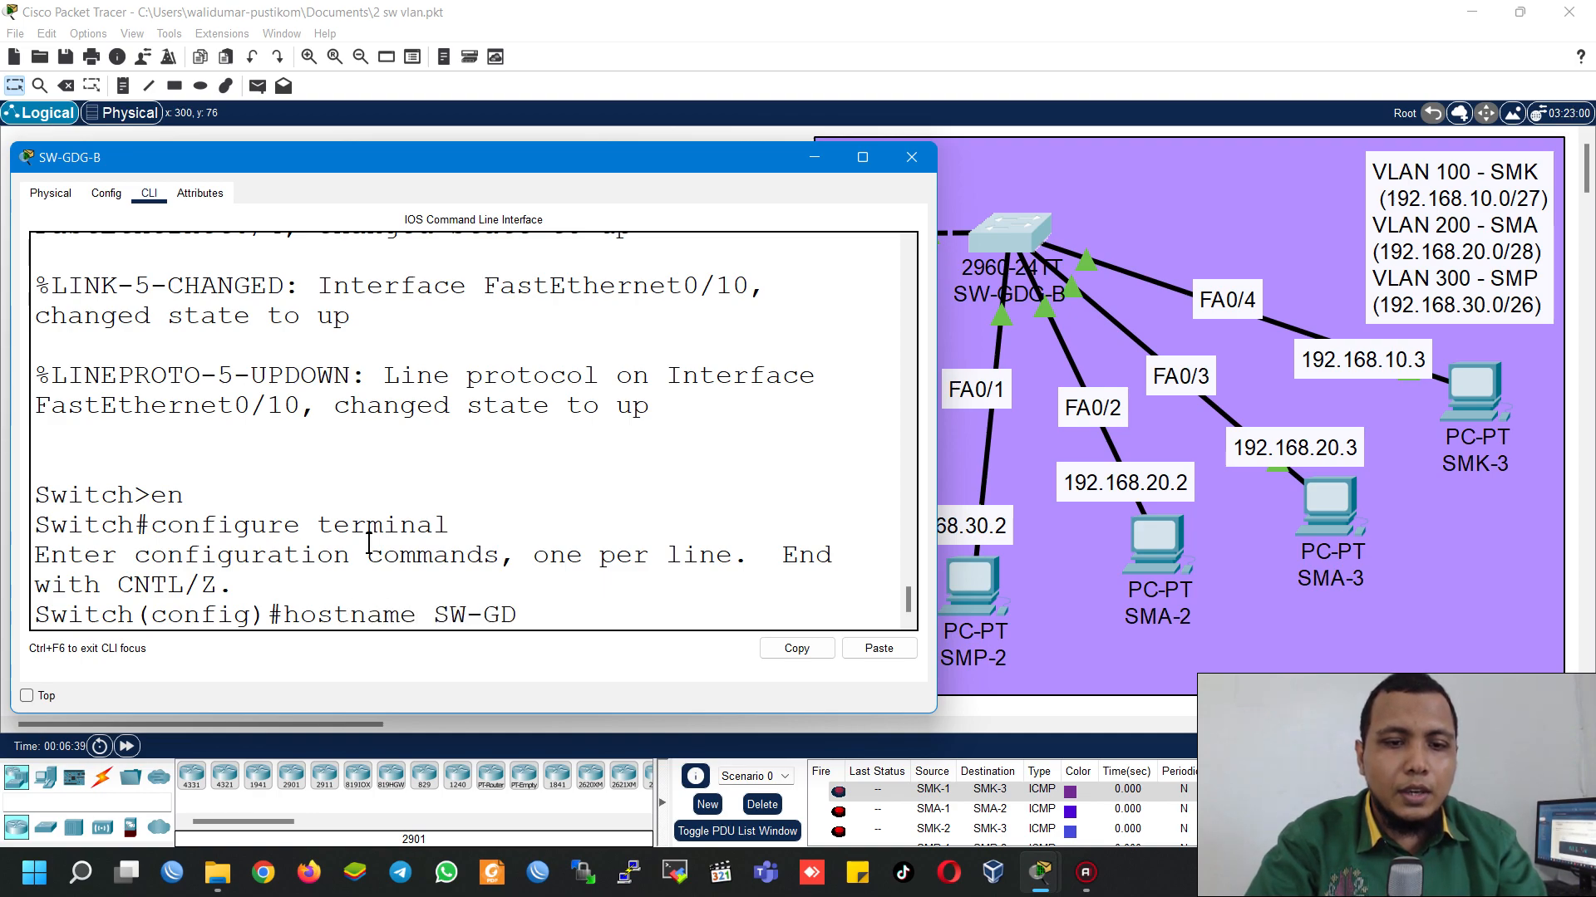
type("G-B")
key("Return")
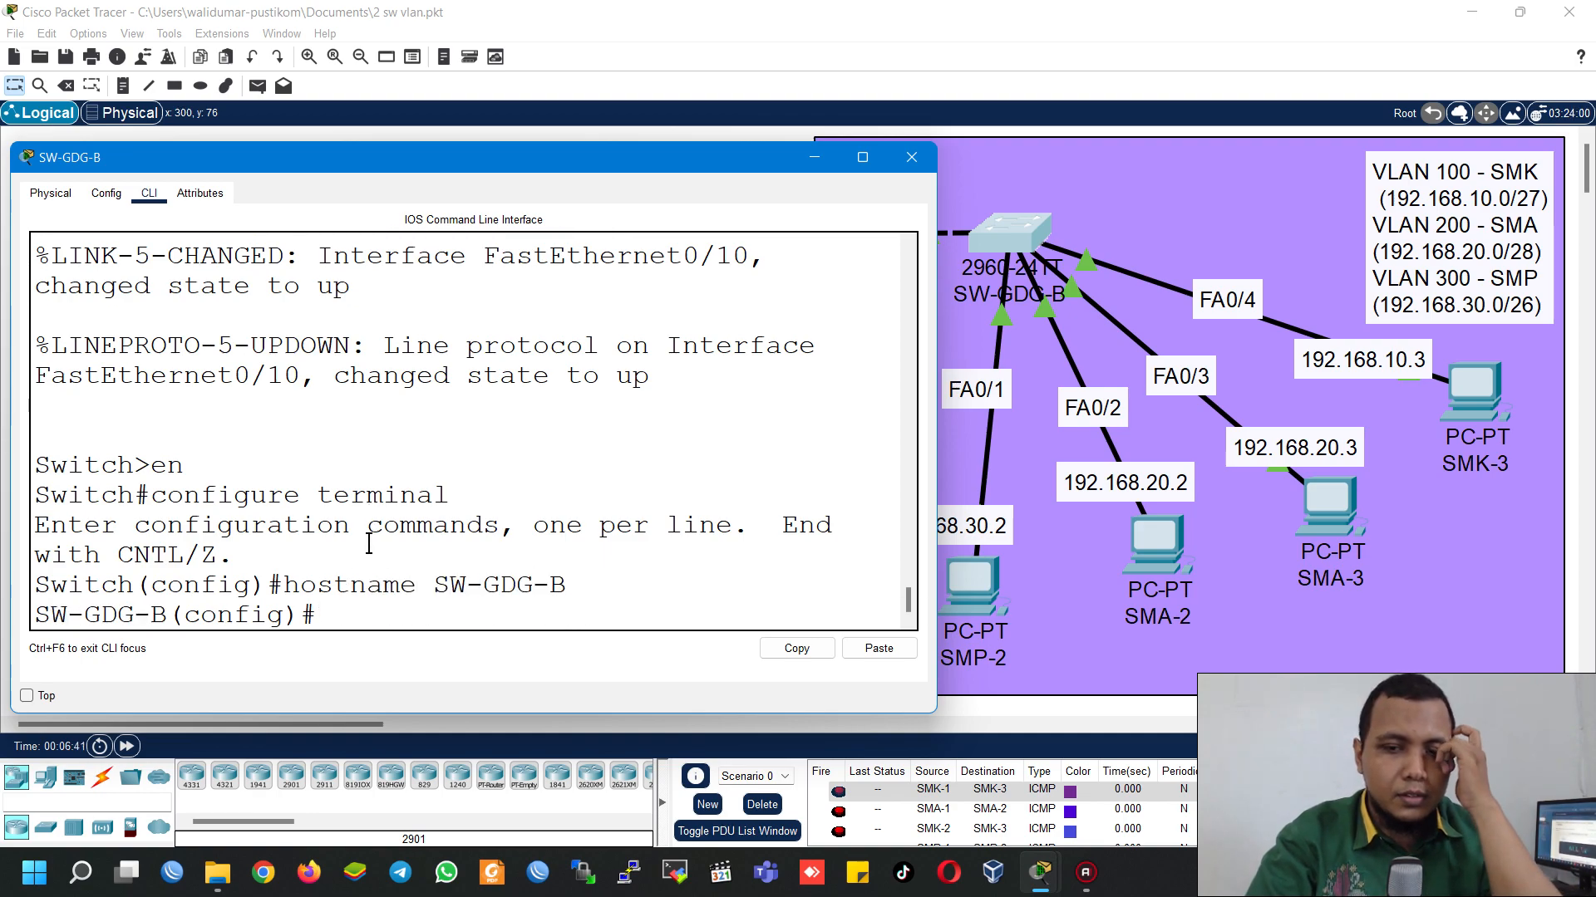
Step: Enter interface fa0/1 on SW-GDG-B and set its switchport mode to access
type("int fa0/1")
key("Return")
type("swiwtch")
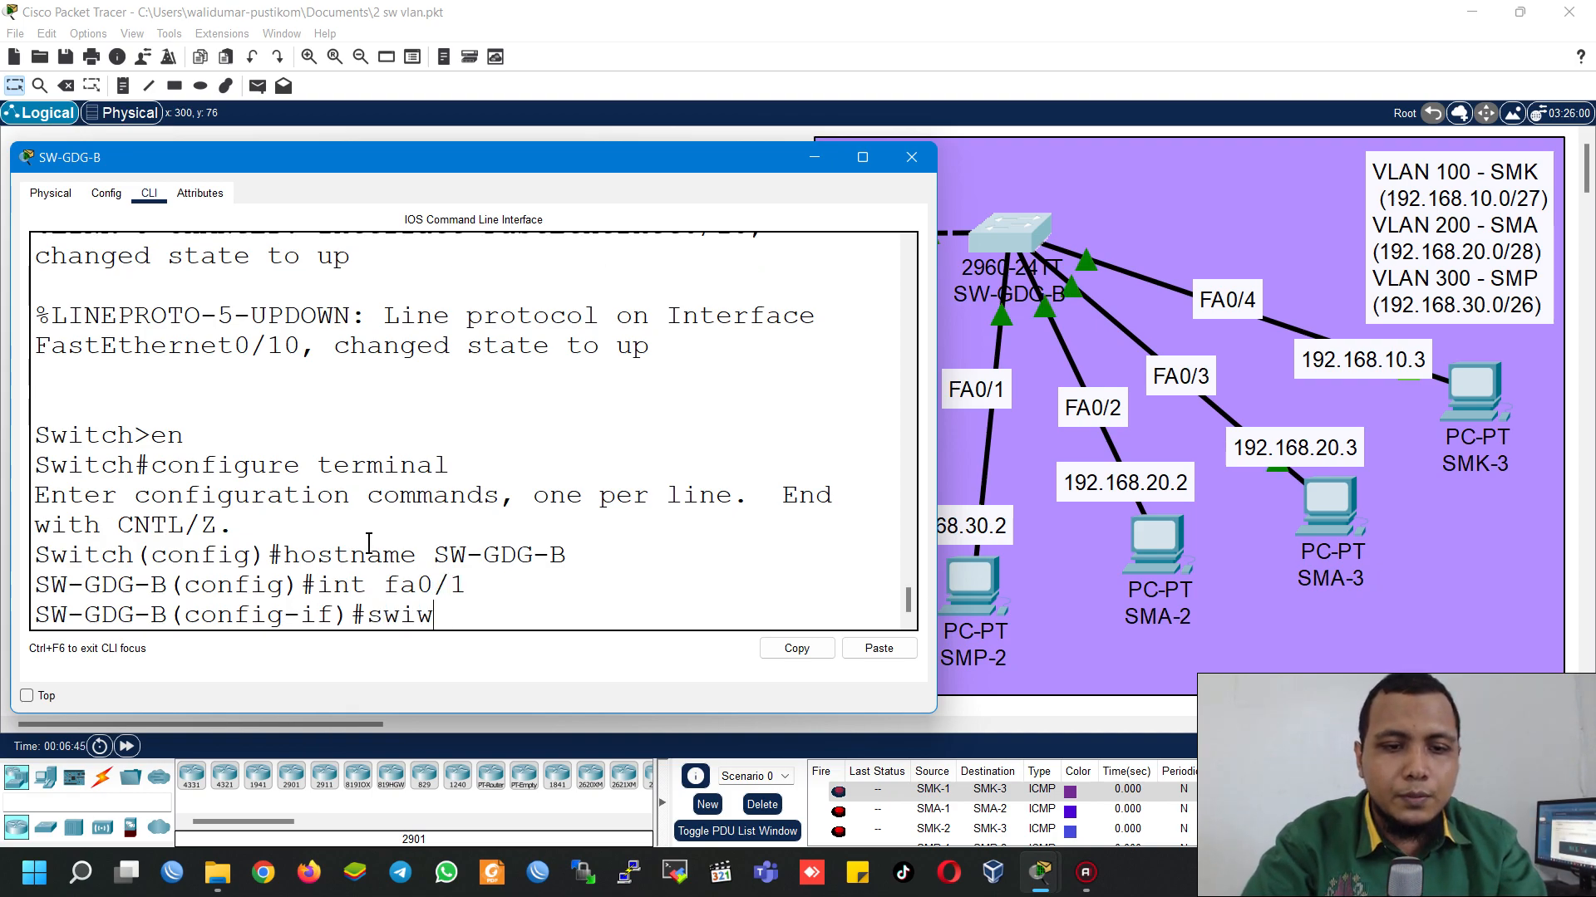
key("BackSpace")
key("BackSpace")
key("BackSpace")
key("BackSpace")
type("tchport mode access")
key("Return")
Step: Assign interface fa0/1 on SW-GDG-B to access VLAN 300 and exit the interface configuration
type("switchport")
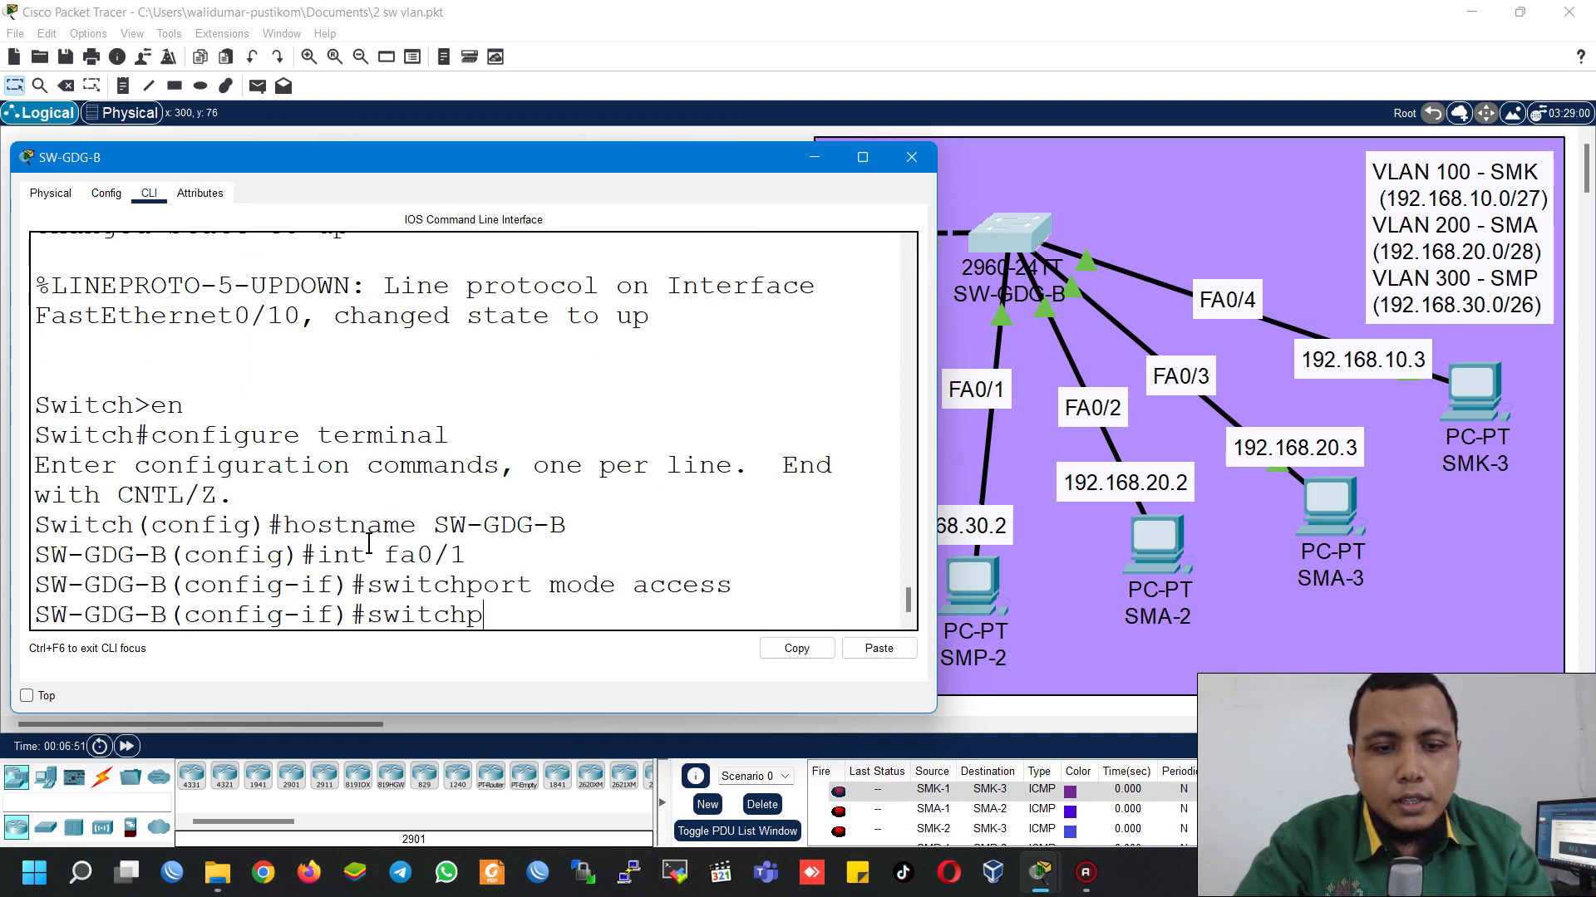
type(" access ")
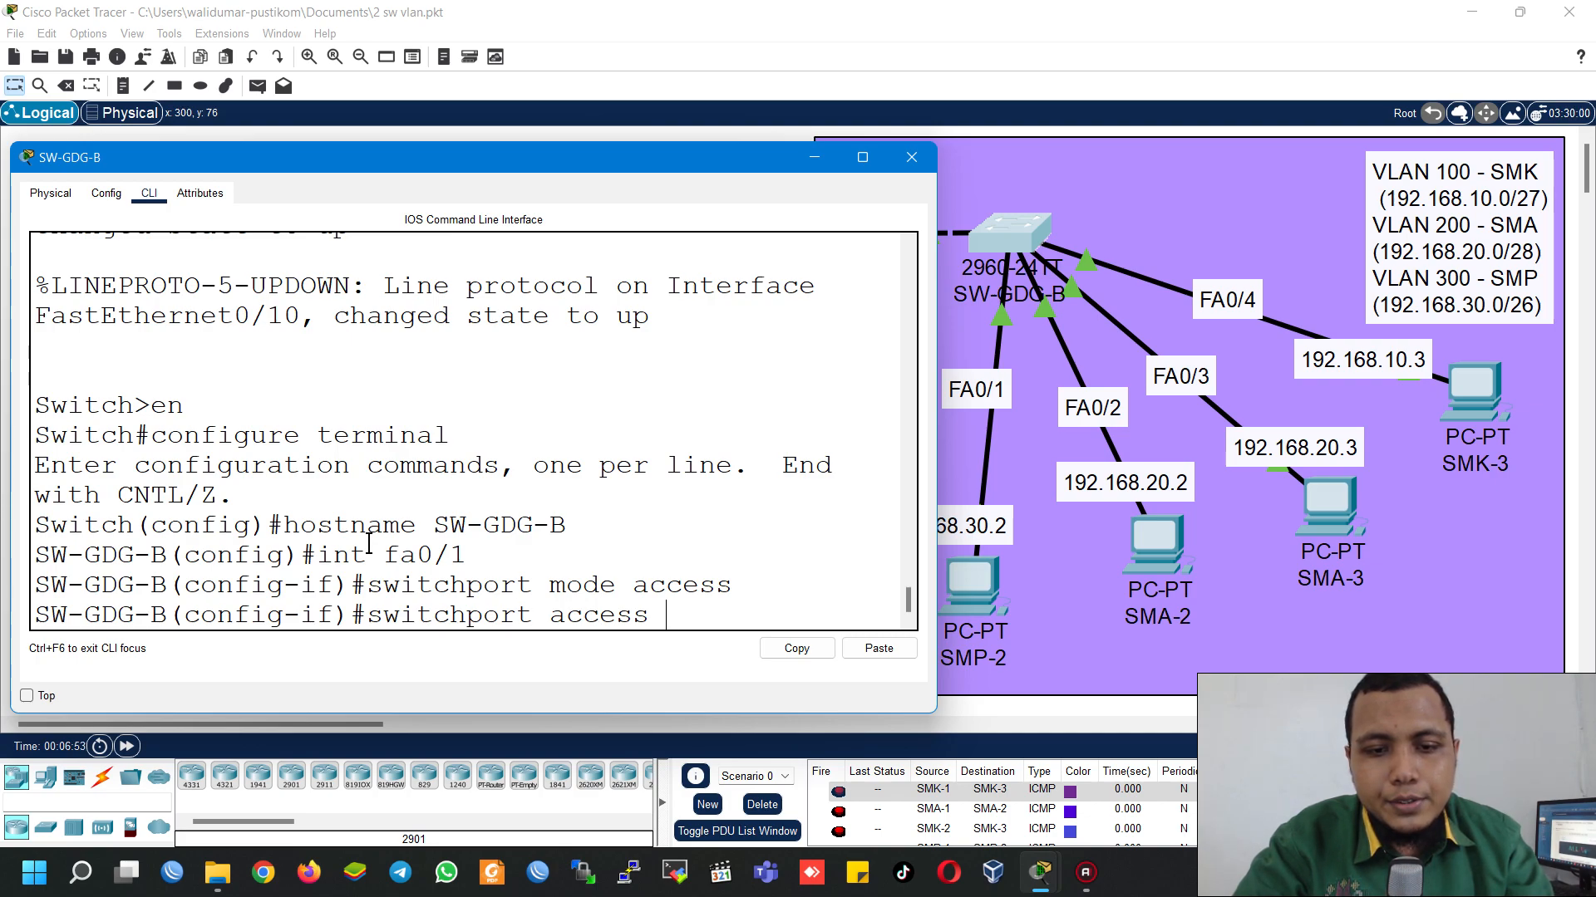
type("vlan 300")
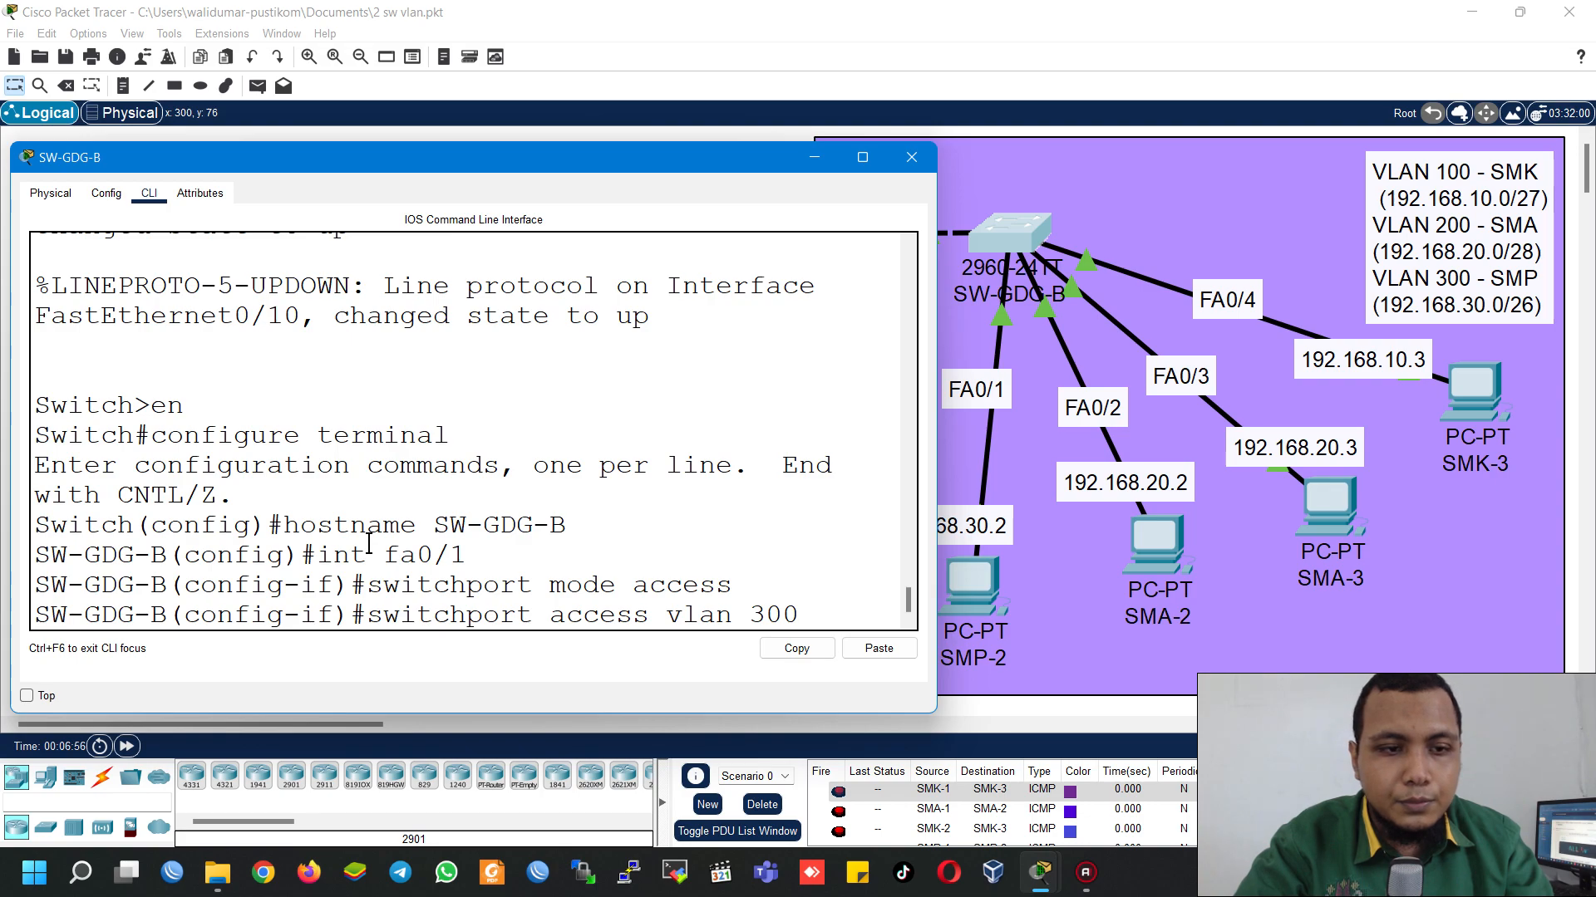
key("Return")
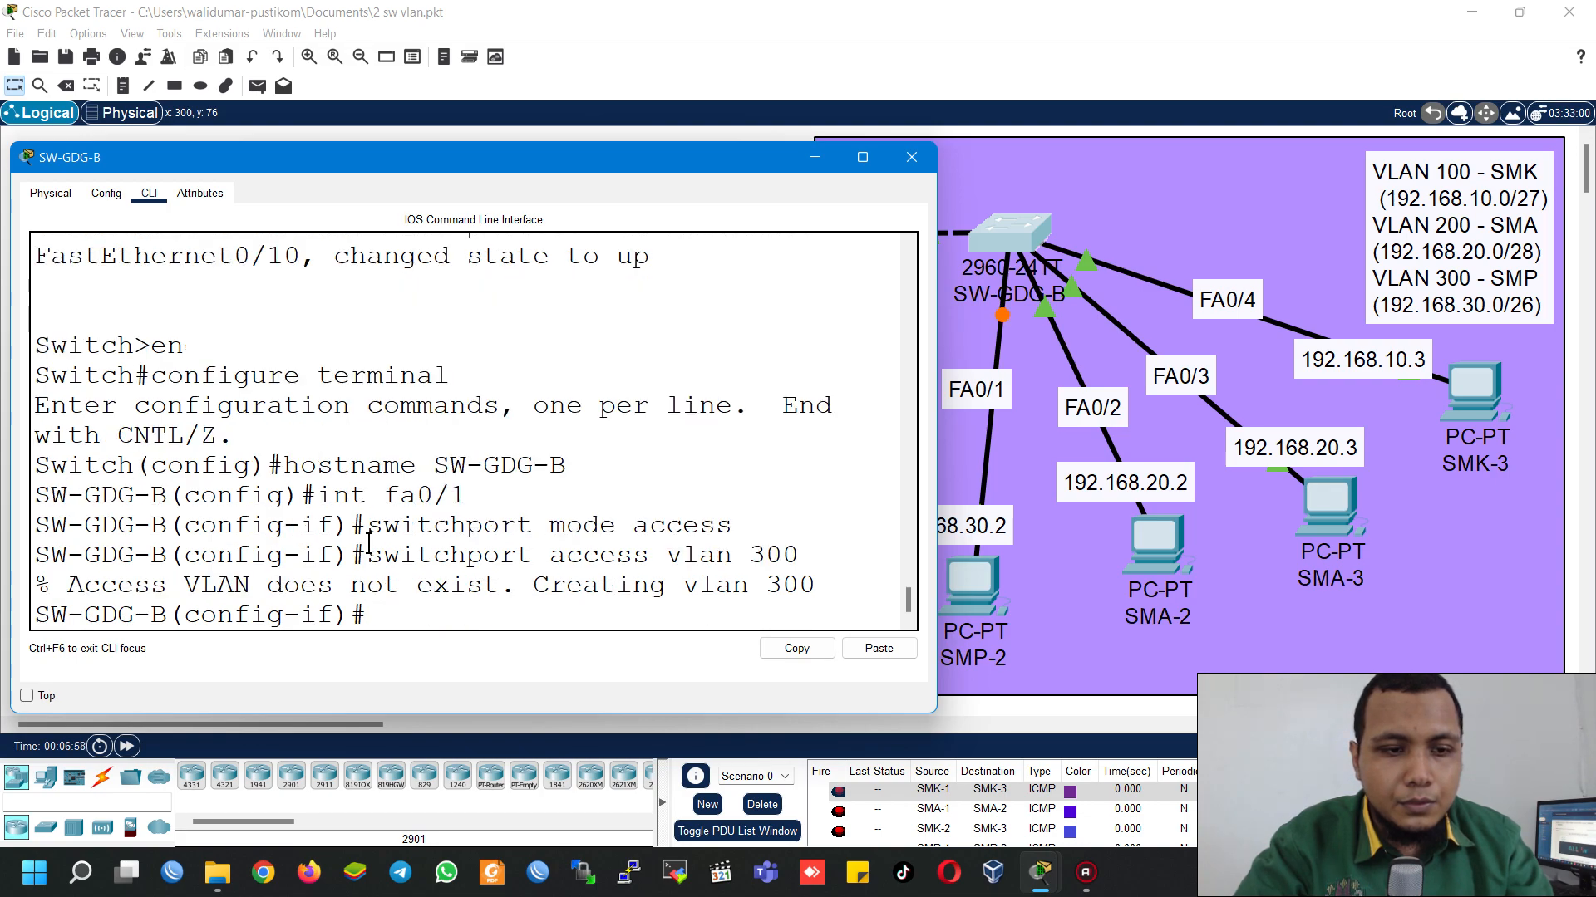
type("exit")
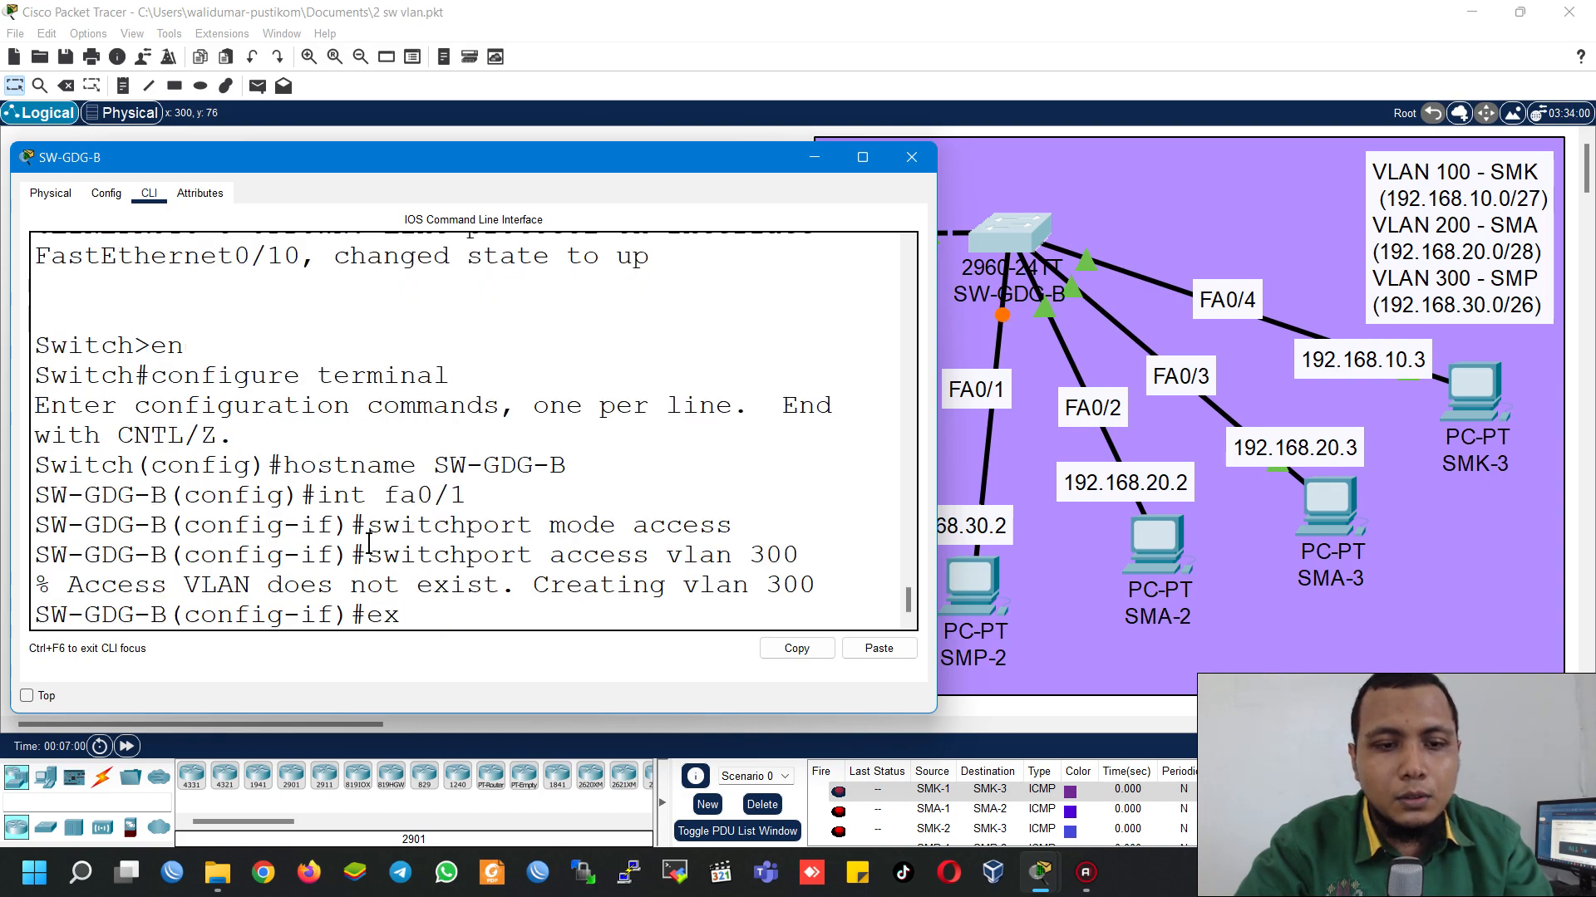
key("Return")
Step: Create VLAN 100 on SW-GDG-B, name it SMK and exit the VLAN configuration
type("vlan 100")
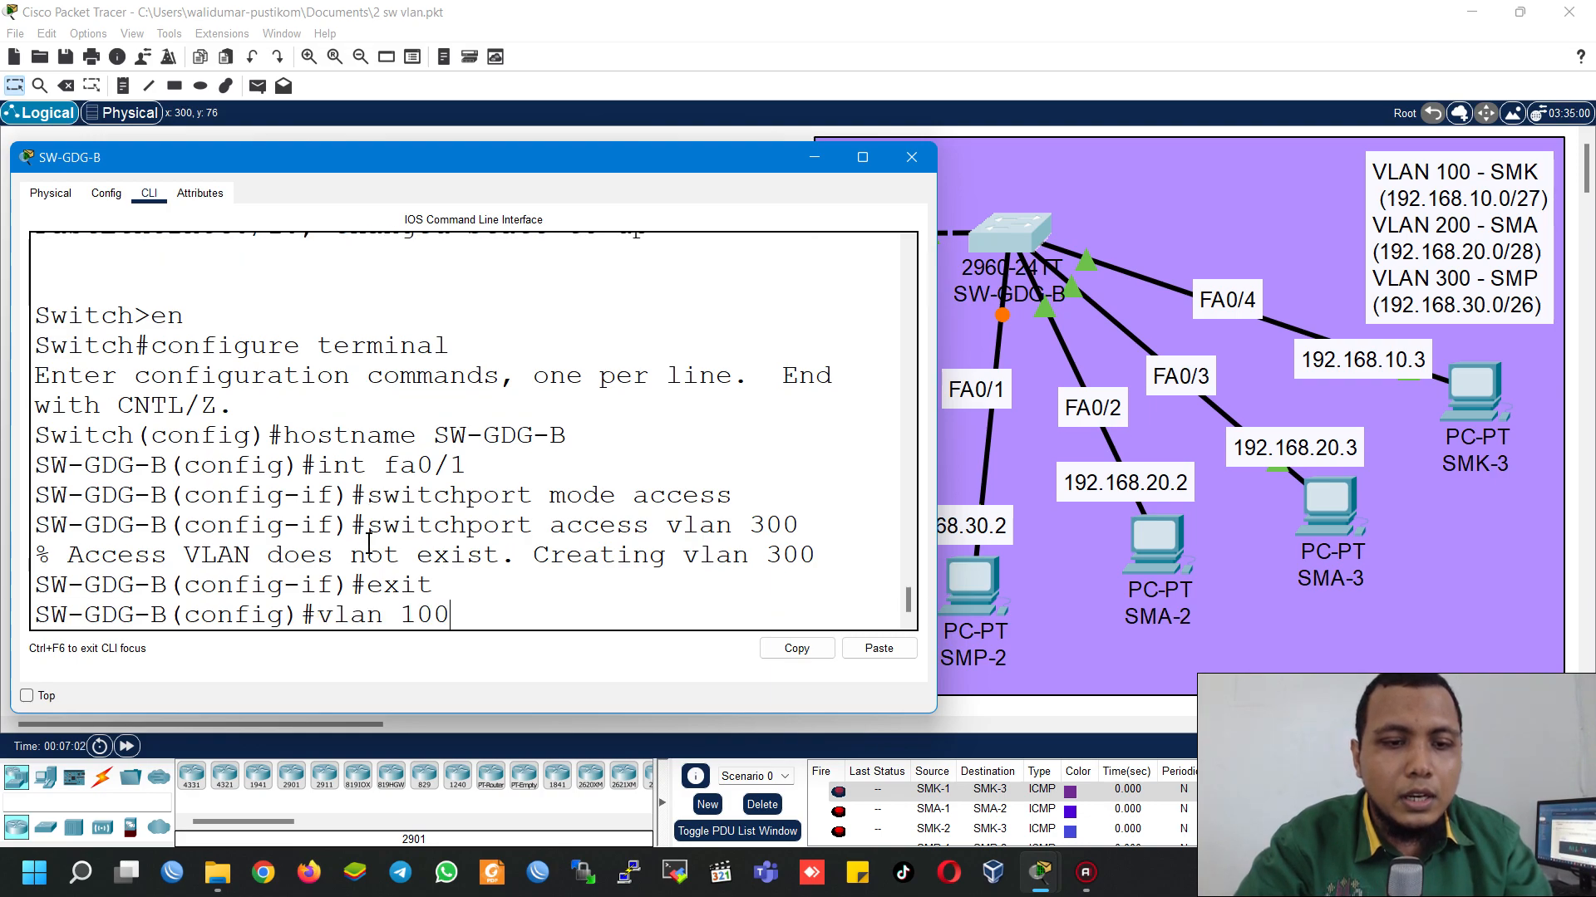
key("Return")
type("name")
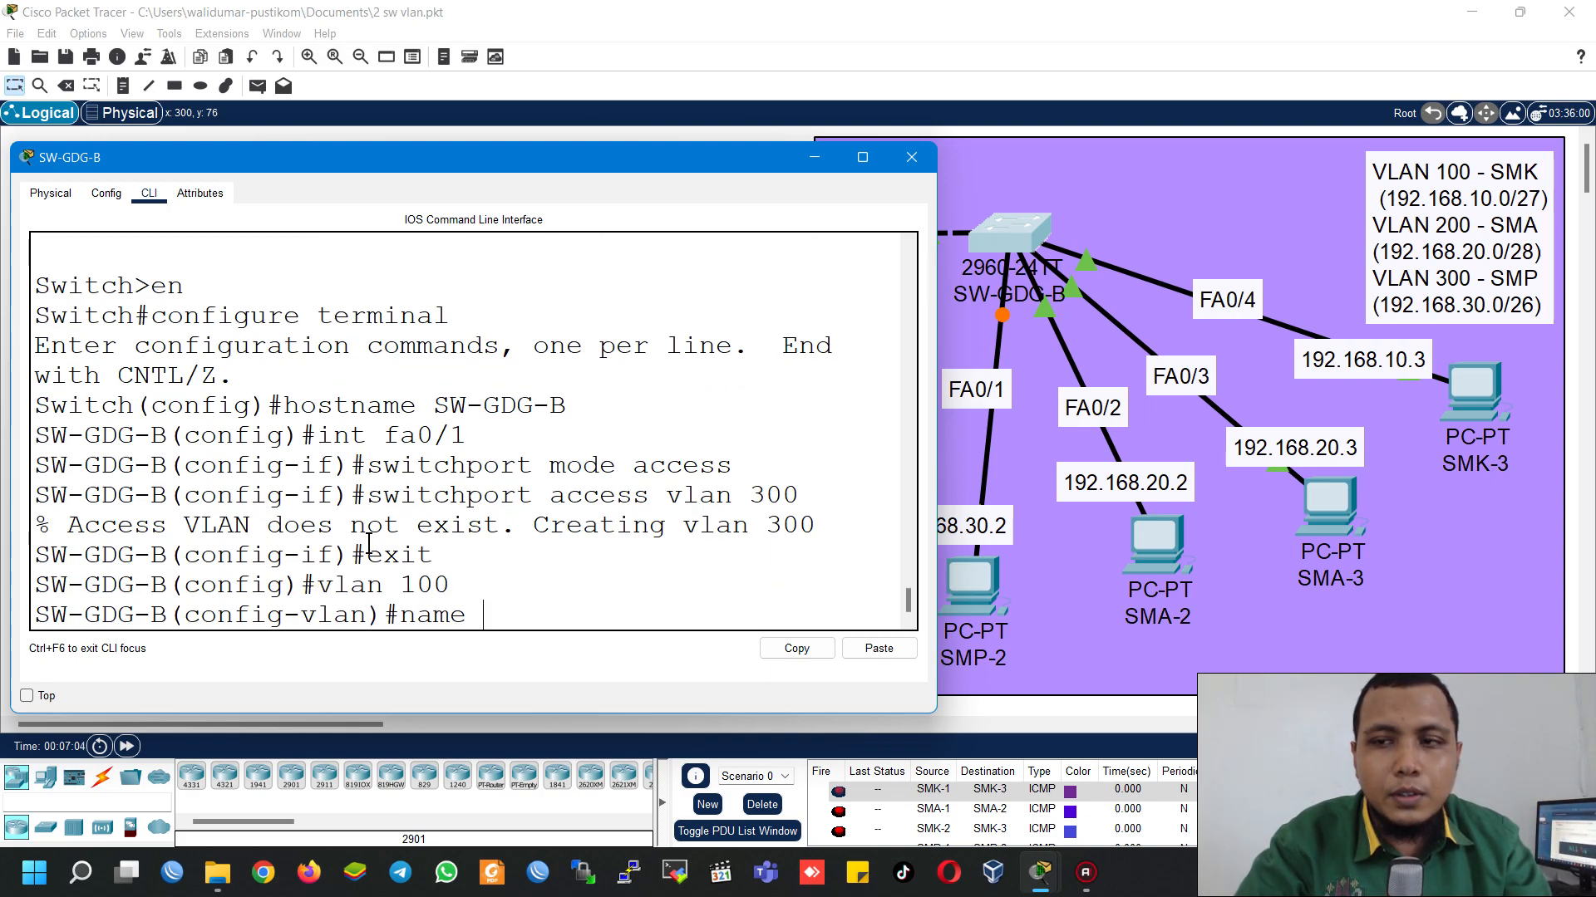
type(" SMK")
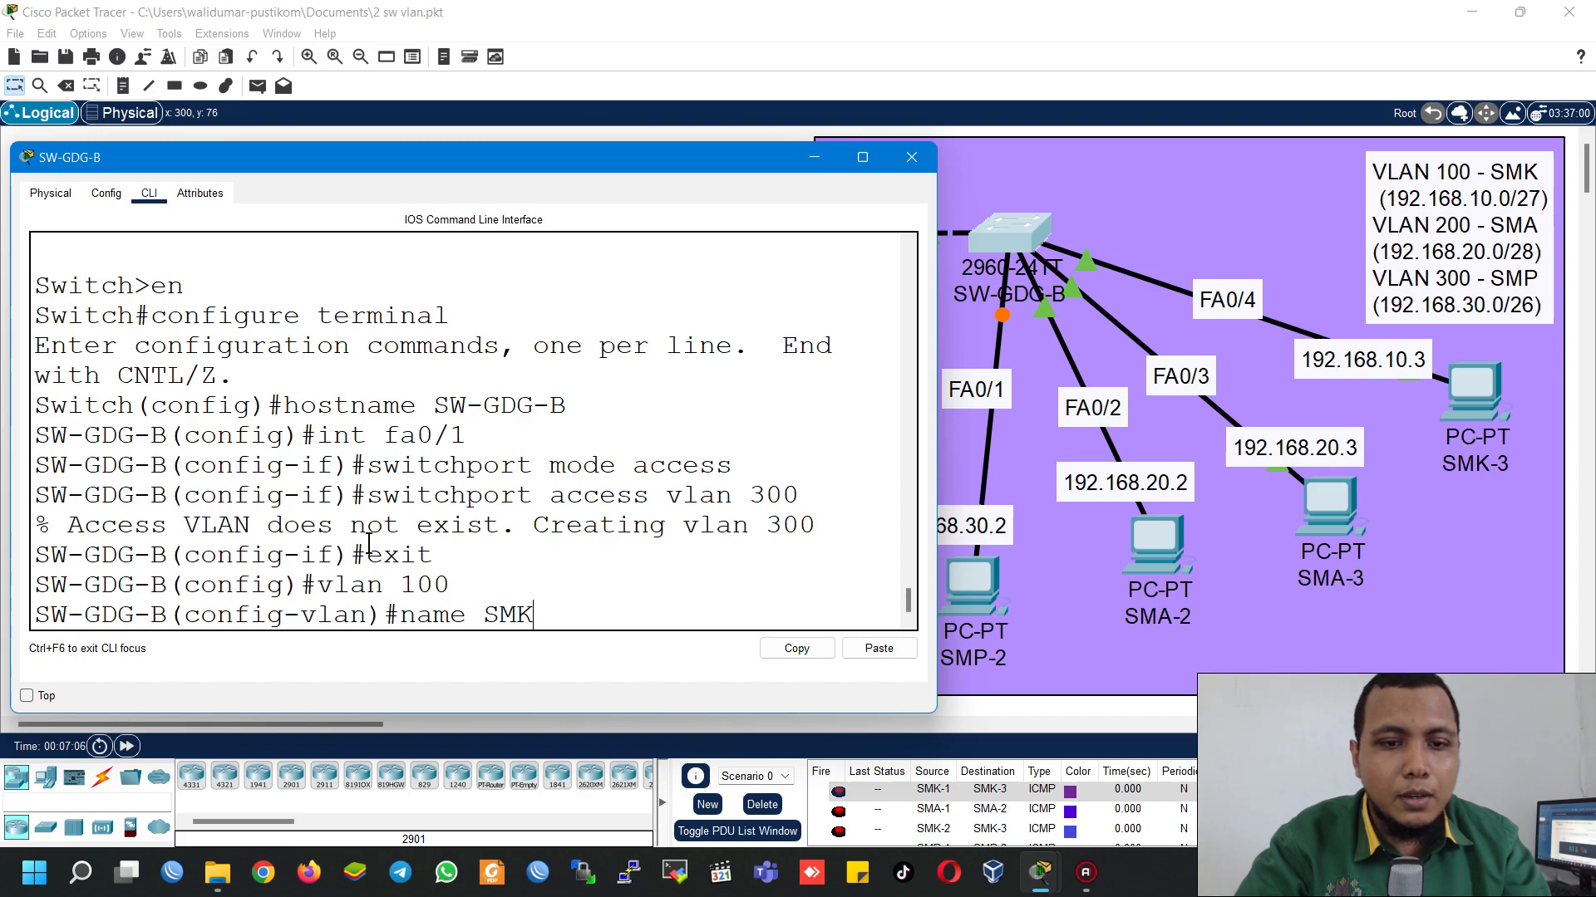
key("Return")
type("exit")
key("Return")
Step: Create VLAN 200 on SW-GDG-B, name it SMA and return to global configuration
type("vlan 200")
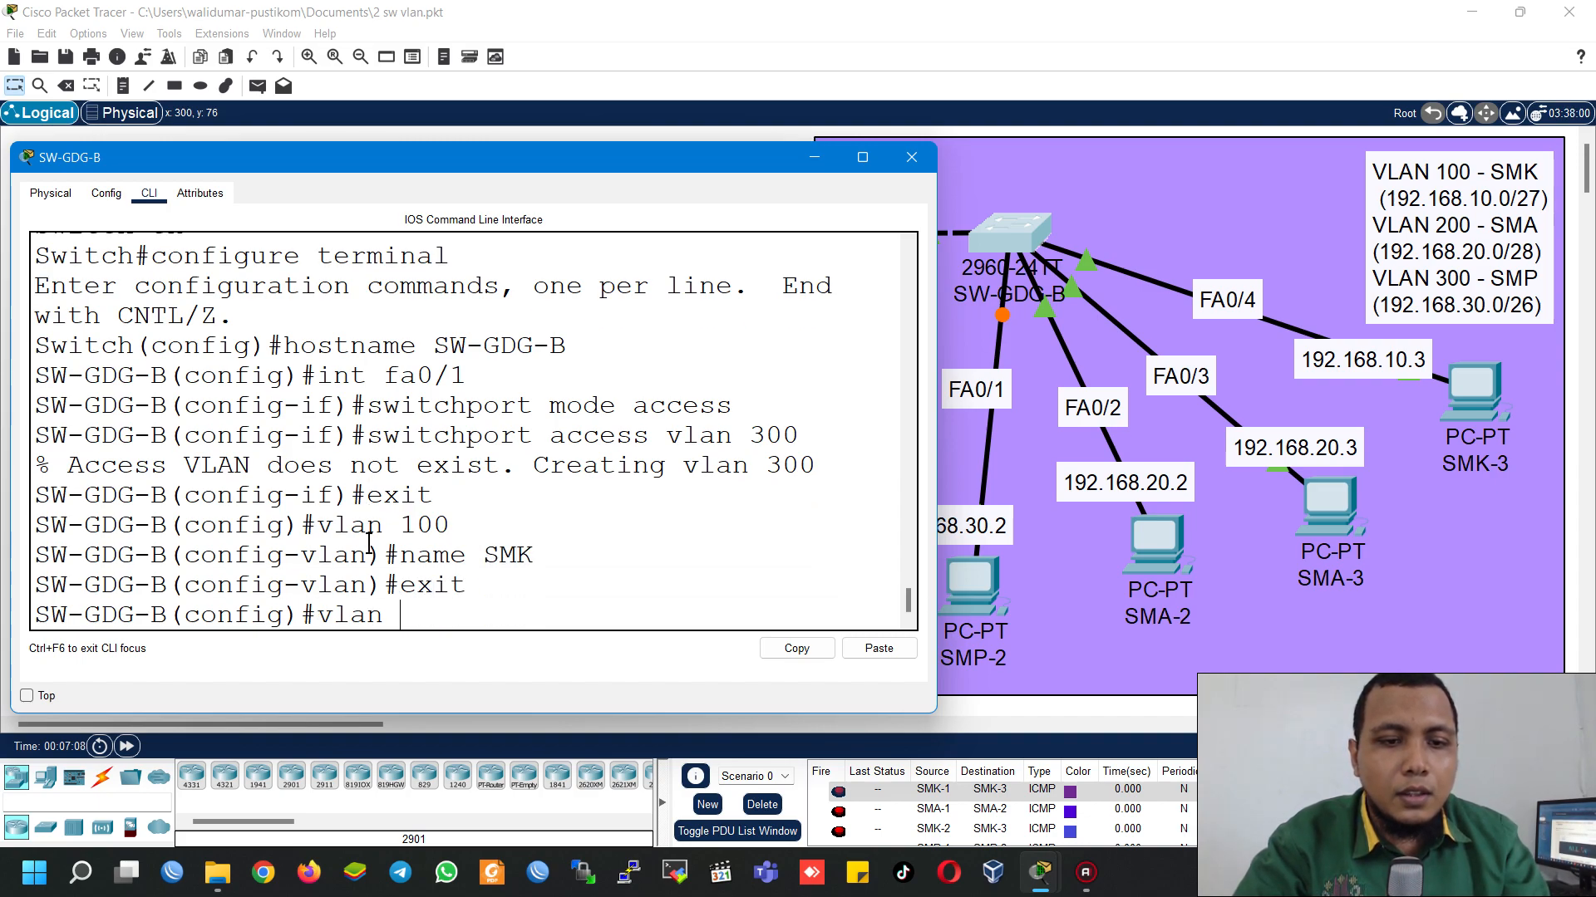
key("Return")
type("name SMA")
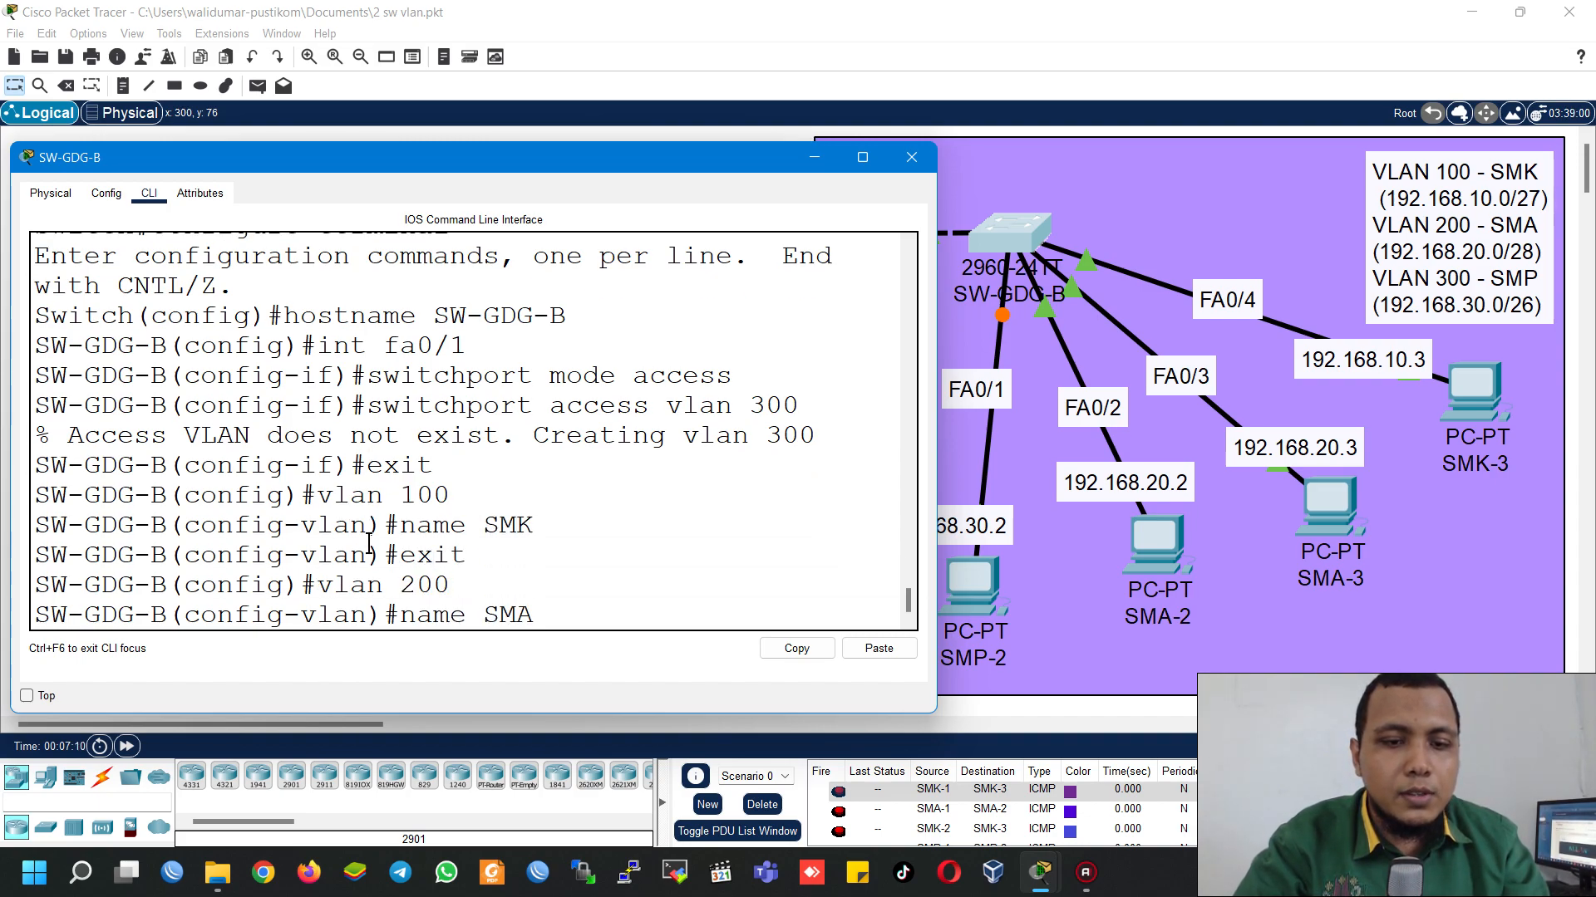
key("Return")
type("exit")
key("Return")
Step: Name VLAN 300 on SW-GDG-B as SMP and exit the VLAN configuration
type("vlan")
key("BackSpace")
type("an 300")
key("Return")
type("name SMP")
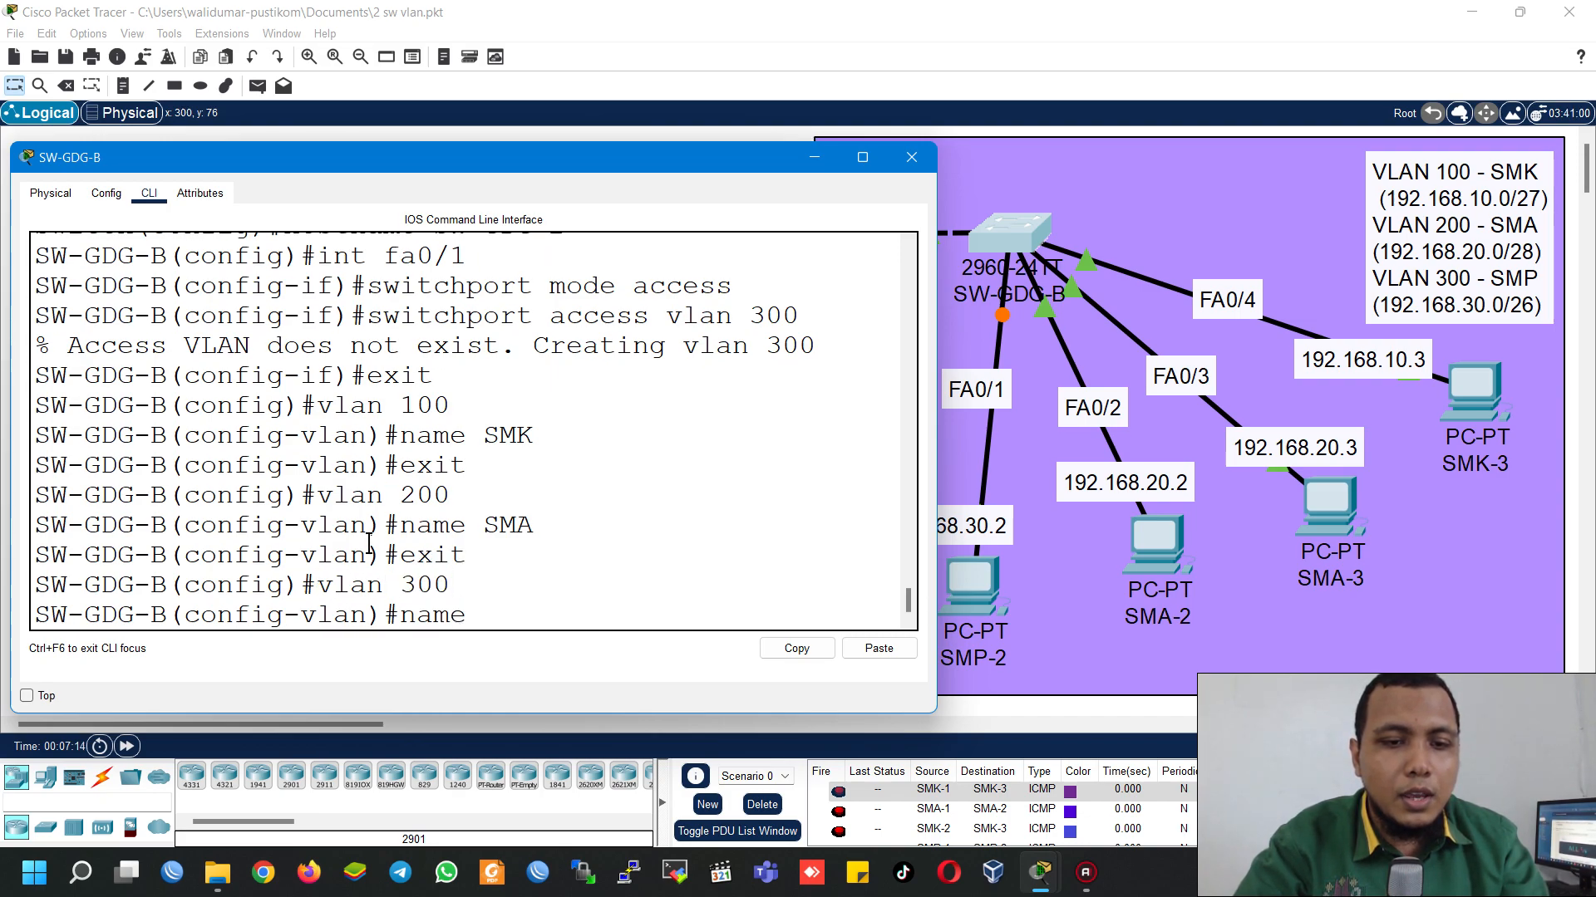
key("Return")
type("exit")
key("Return")
Step: Re-enter interface fa0/1 on SW-GDG-B and set its switchport mode to access again
type("int fa0/1")
key("Return")
type("swi")
key("BackSpace")
key("BackSpace")
type("tchport mode acc")
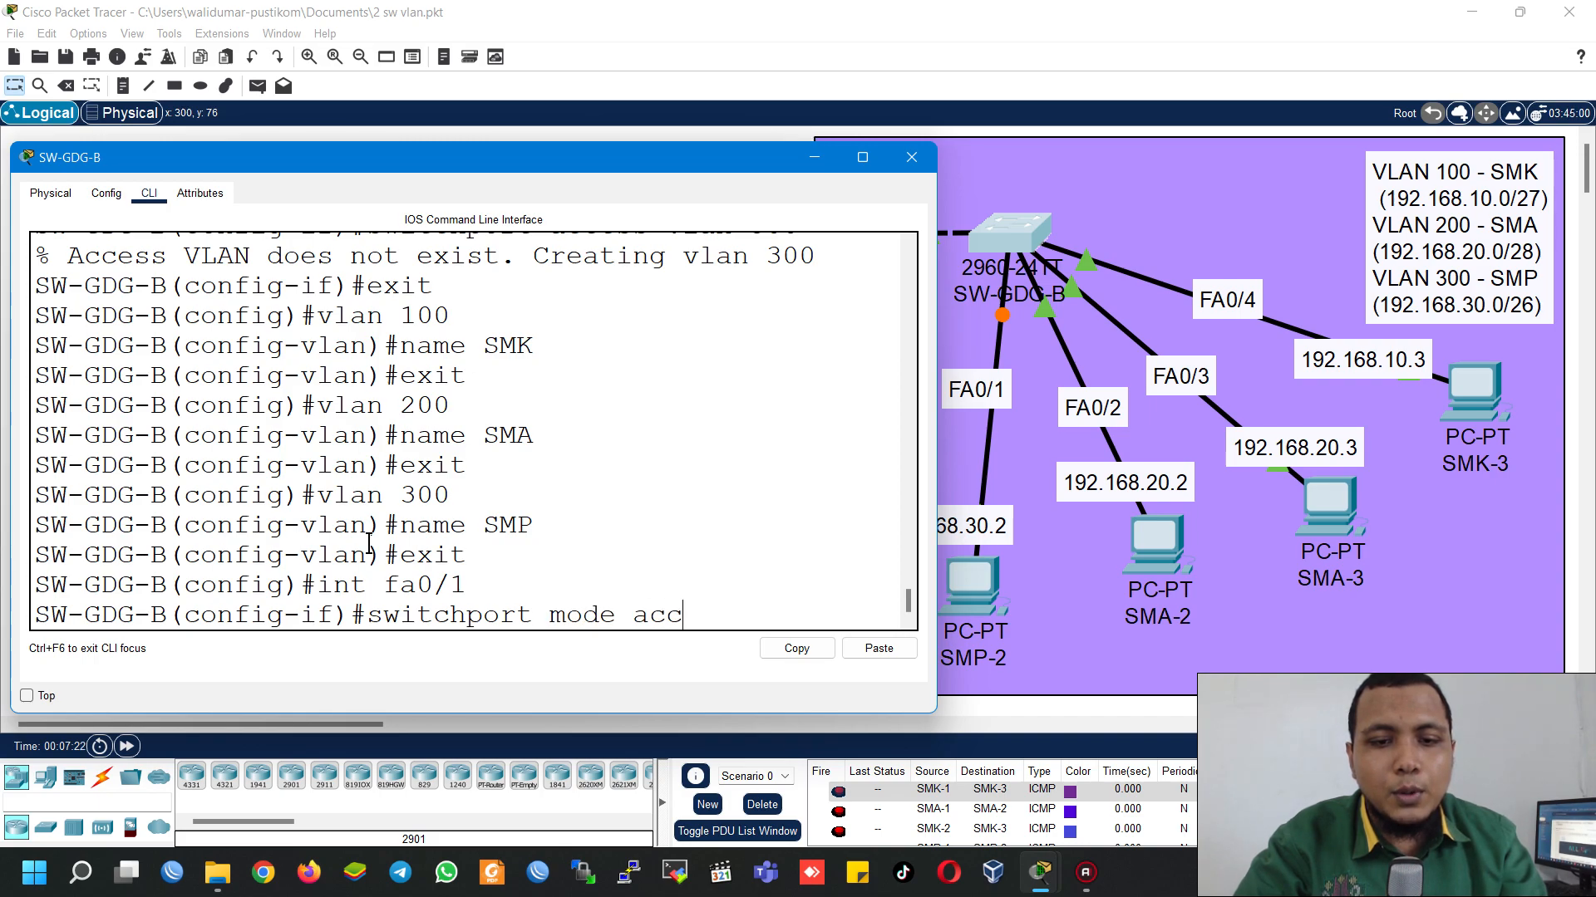
type("ess")
key("Return")
Step: Assign interface fa0/1 to access VLAN 300 again and exit the interface configuration
type("switchp")
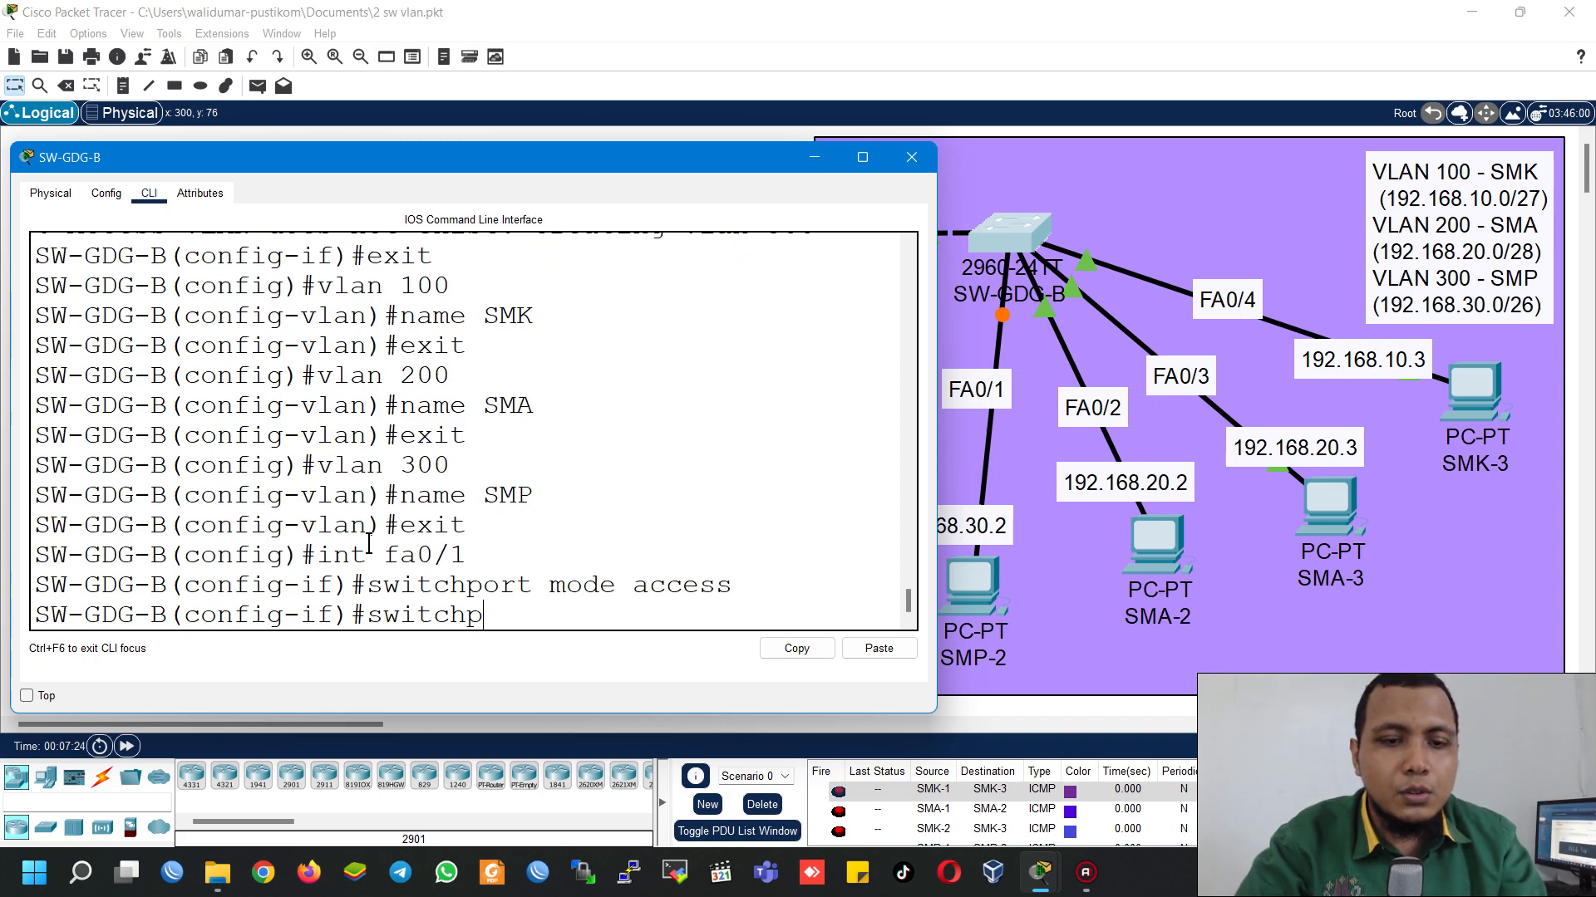
type("ort access vlan")
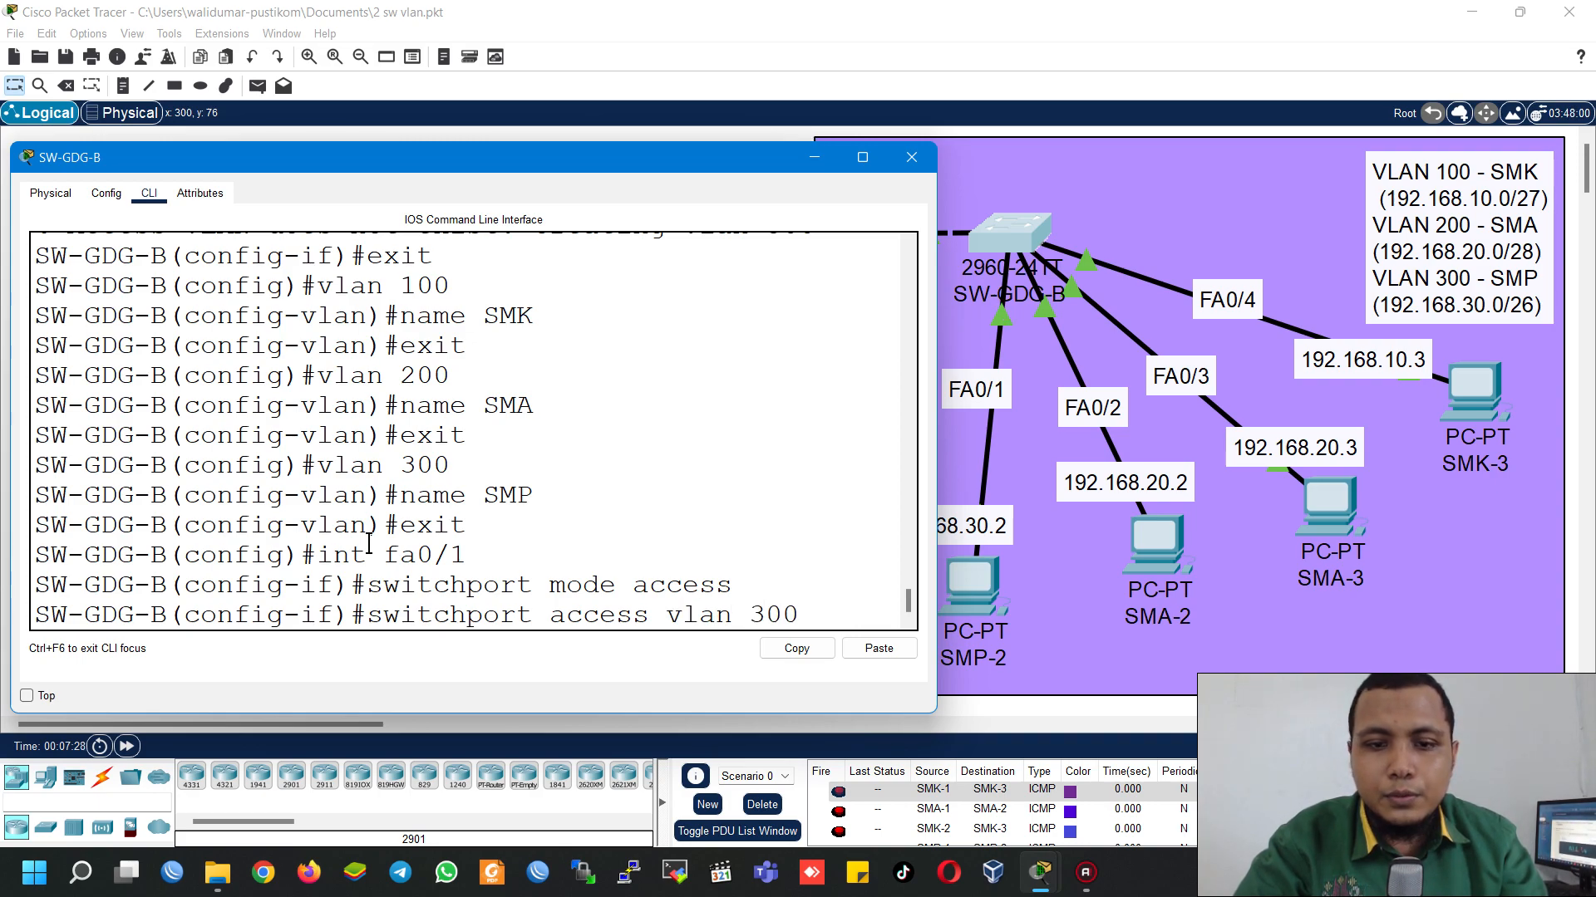
type(" 300")
key("Return")
type("exit")
key("Return")
Step: Enter interface fa0/2 on SW-GDG-B and set its switchport mode to access
type("fa0/2")
key("Return")
type("int fa0/2")
key("Return")
type("s")
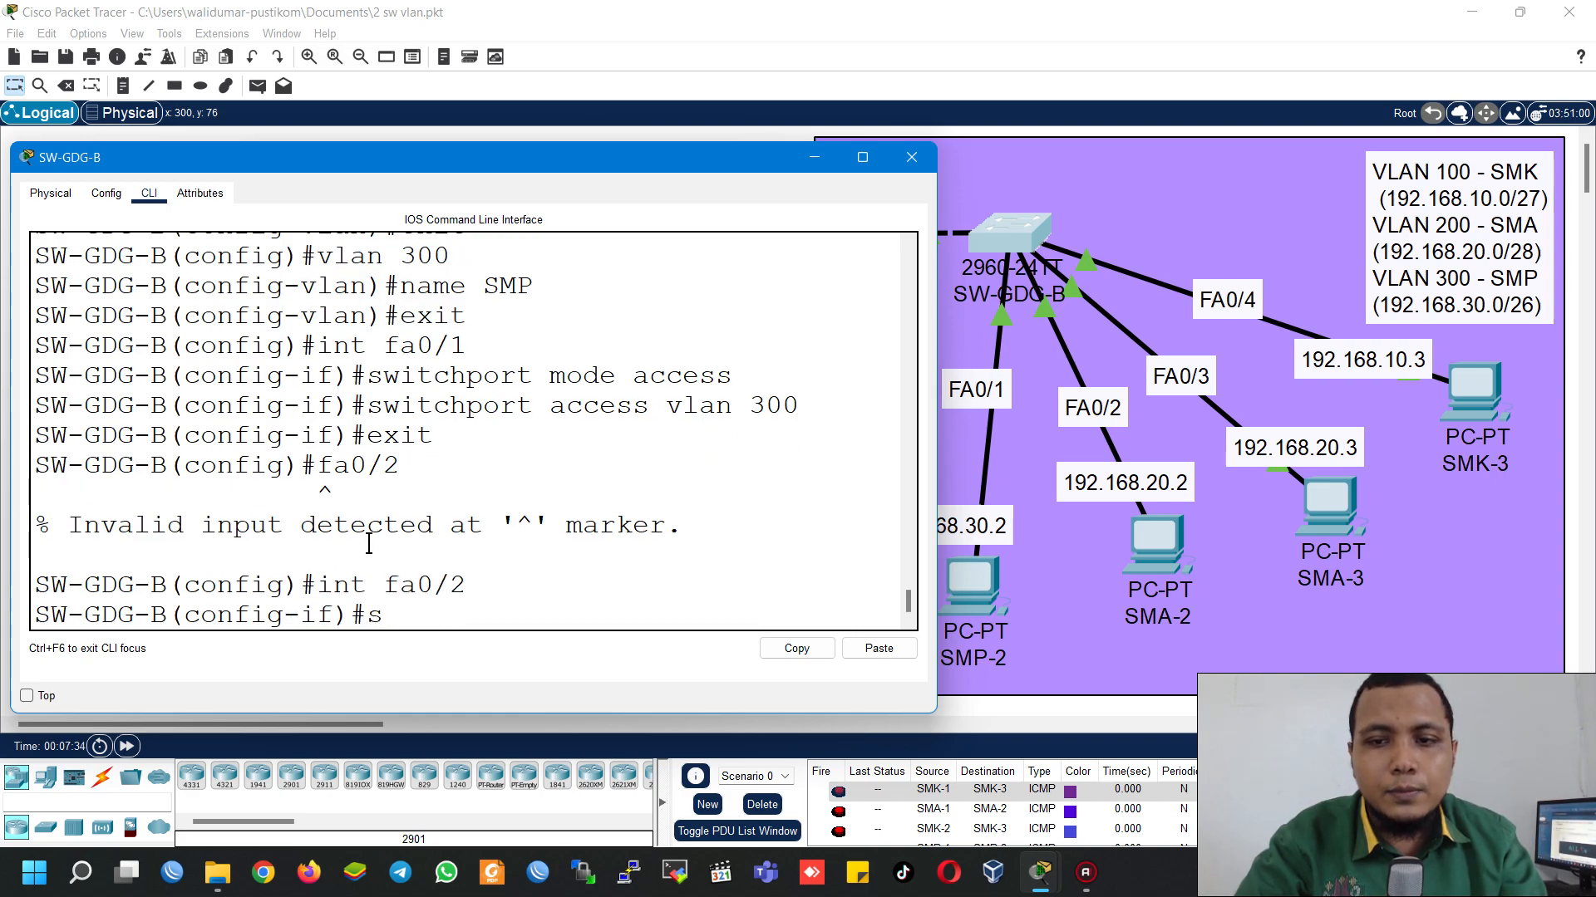
type("witchport acc")
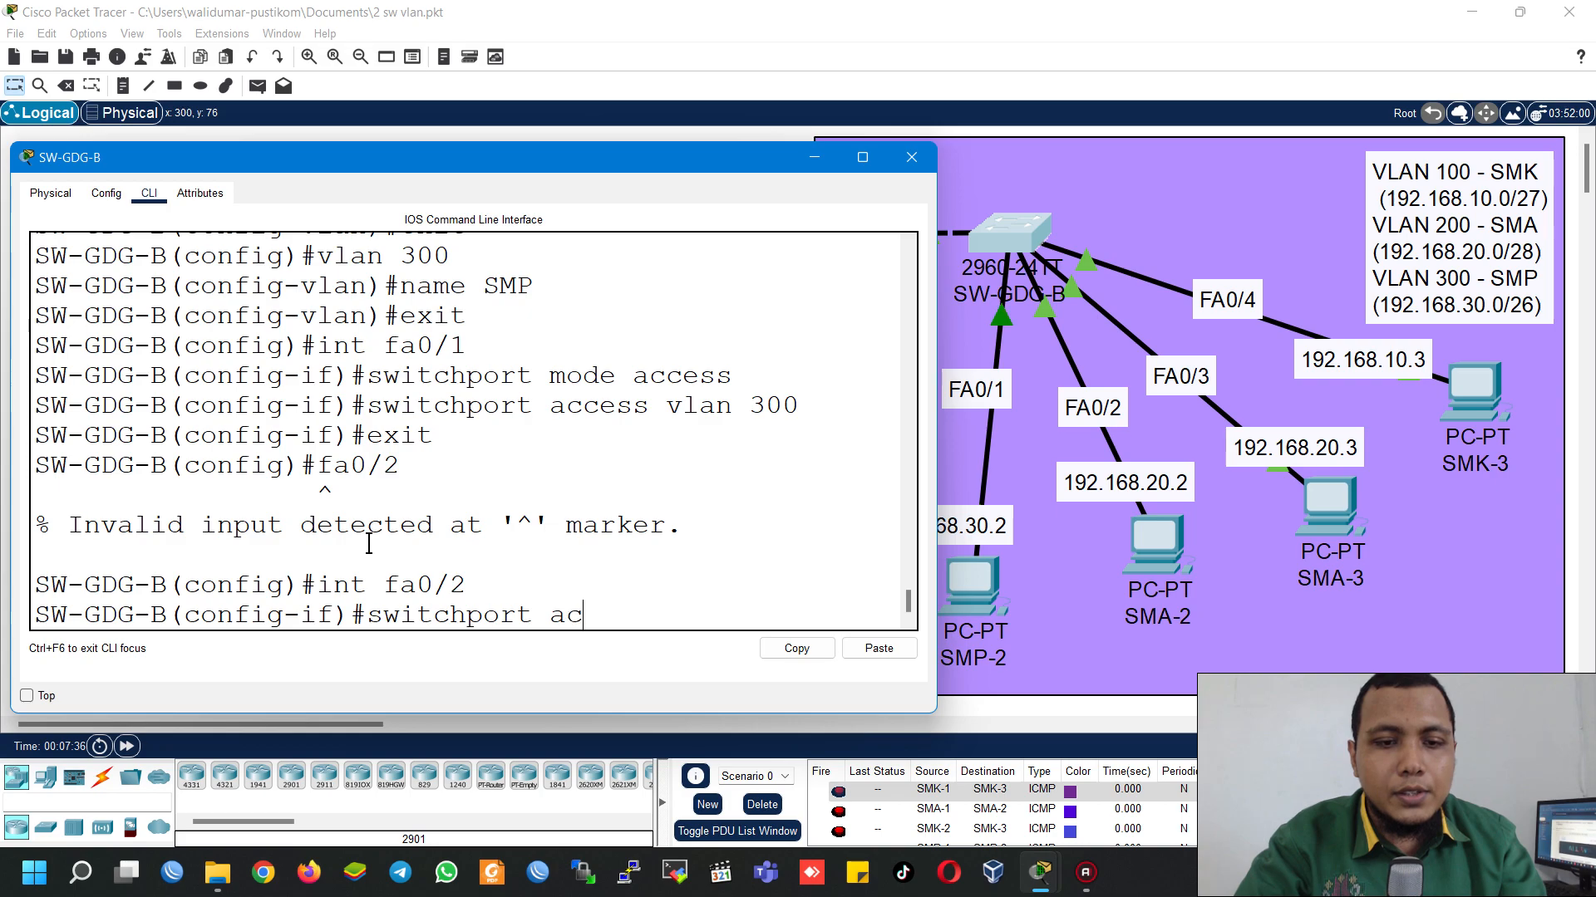
key("BackSpace")
key("BackSpace")
type("mode")
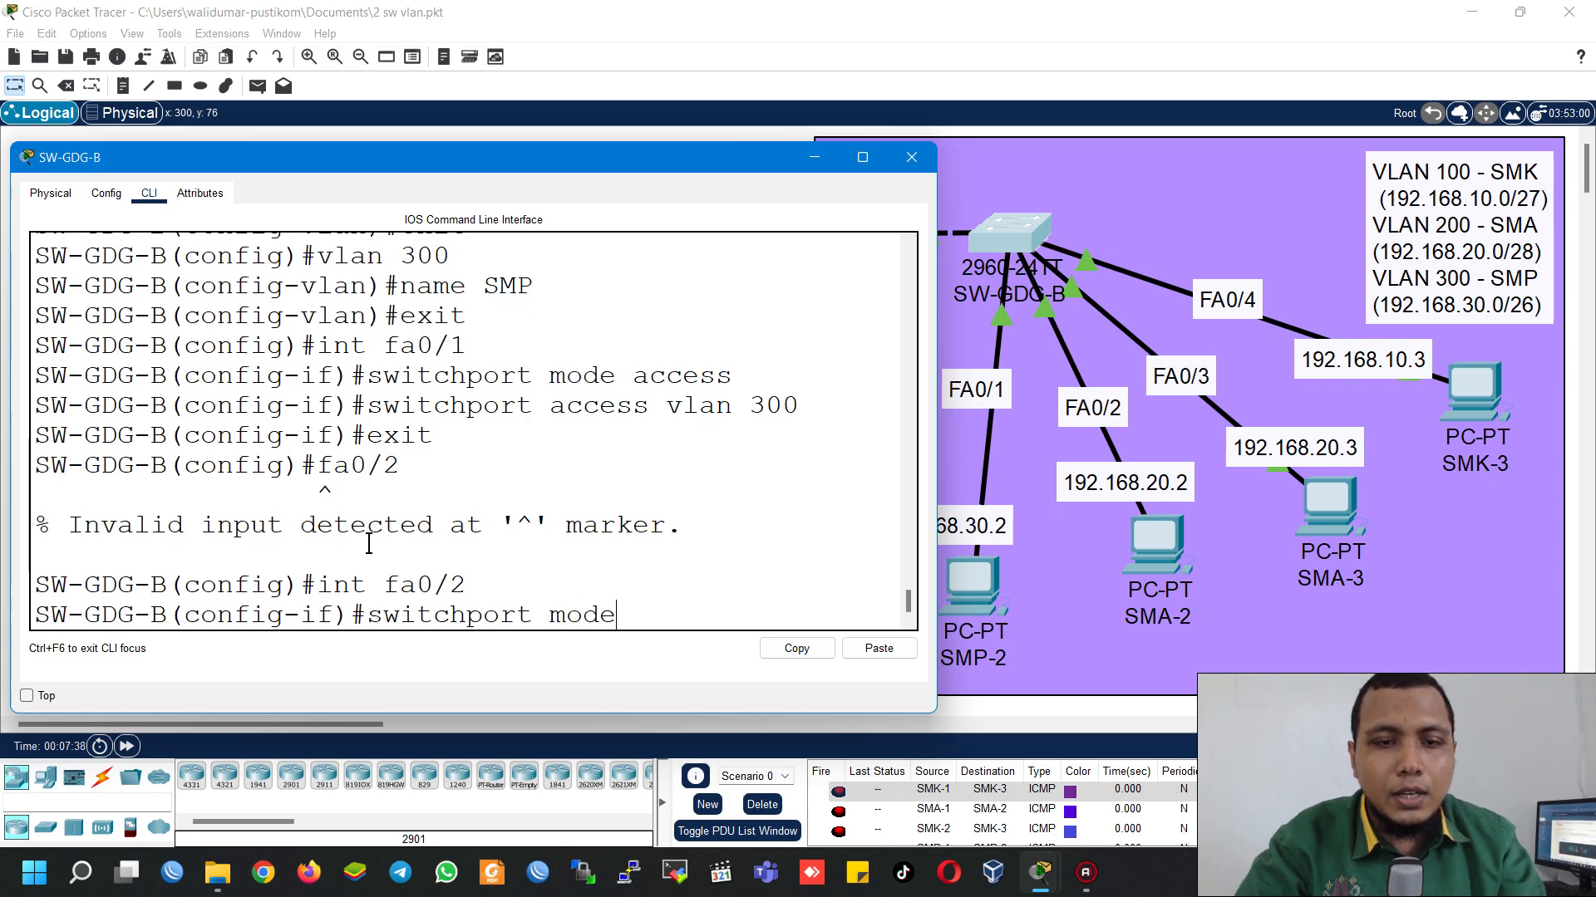
type(" access")
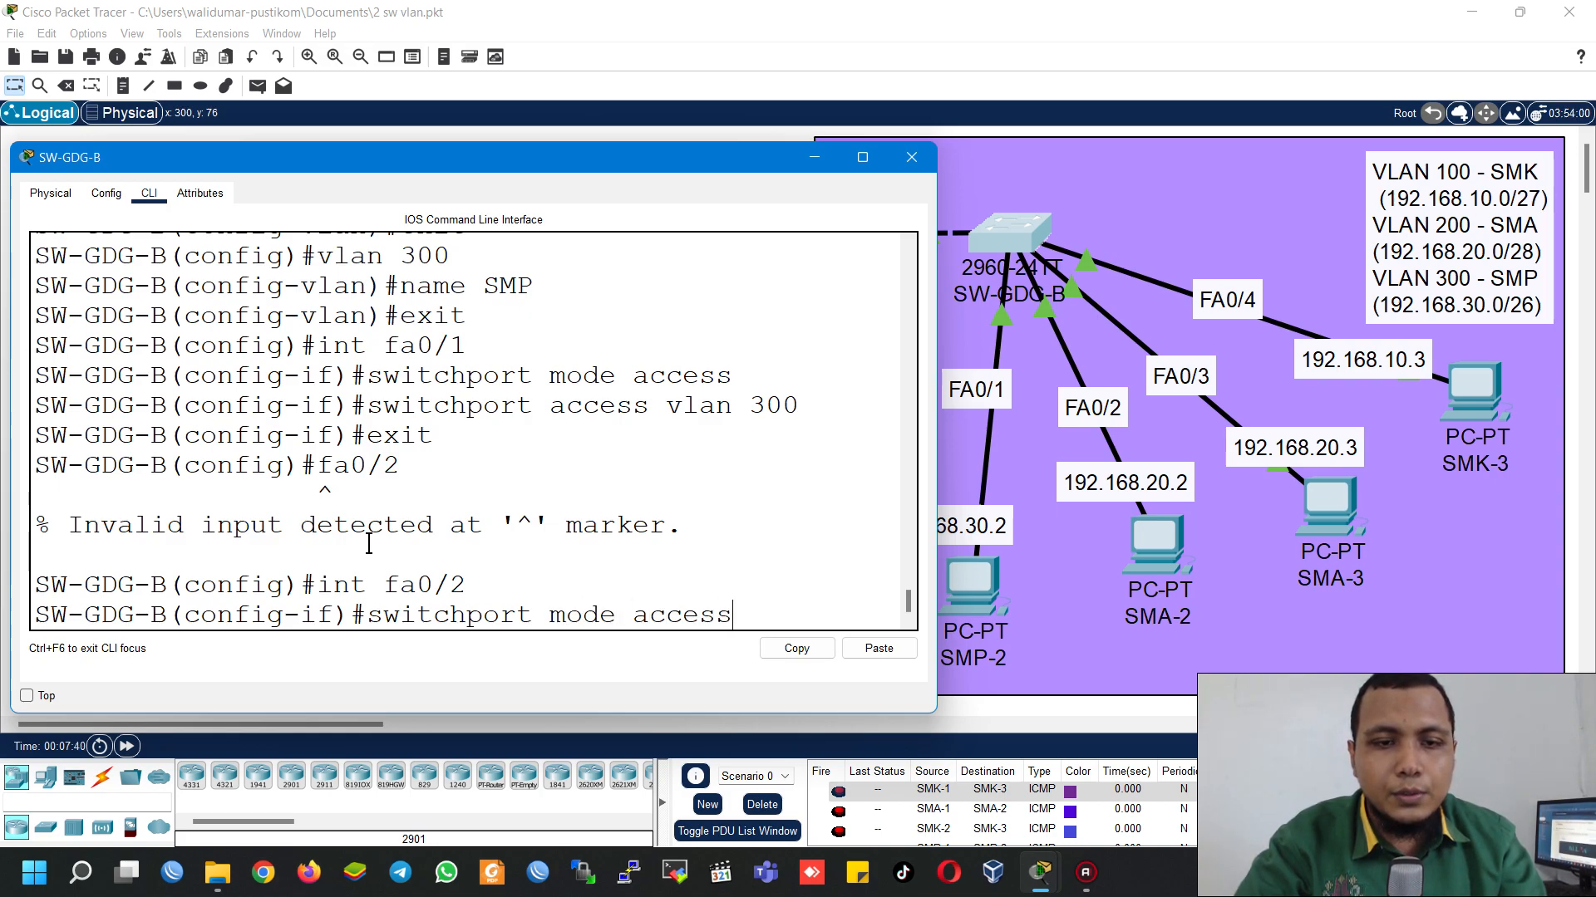
key("Return")
Step: Assign interface fa0/2 on SW-GDG-B to access VLAN 200 and exit the interface configuration
type("switchport access vlan 200")
key("Return")
type("exit")
key("Return")
Step: Enter interface fa0/3 on SW-GDG-B and set its switchport mode to access
type("fa")
key("BackSpace")
key("BackSpace")
type("int fa0")
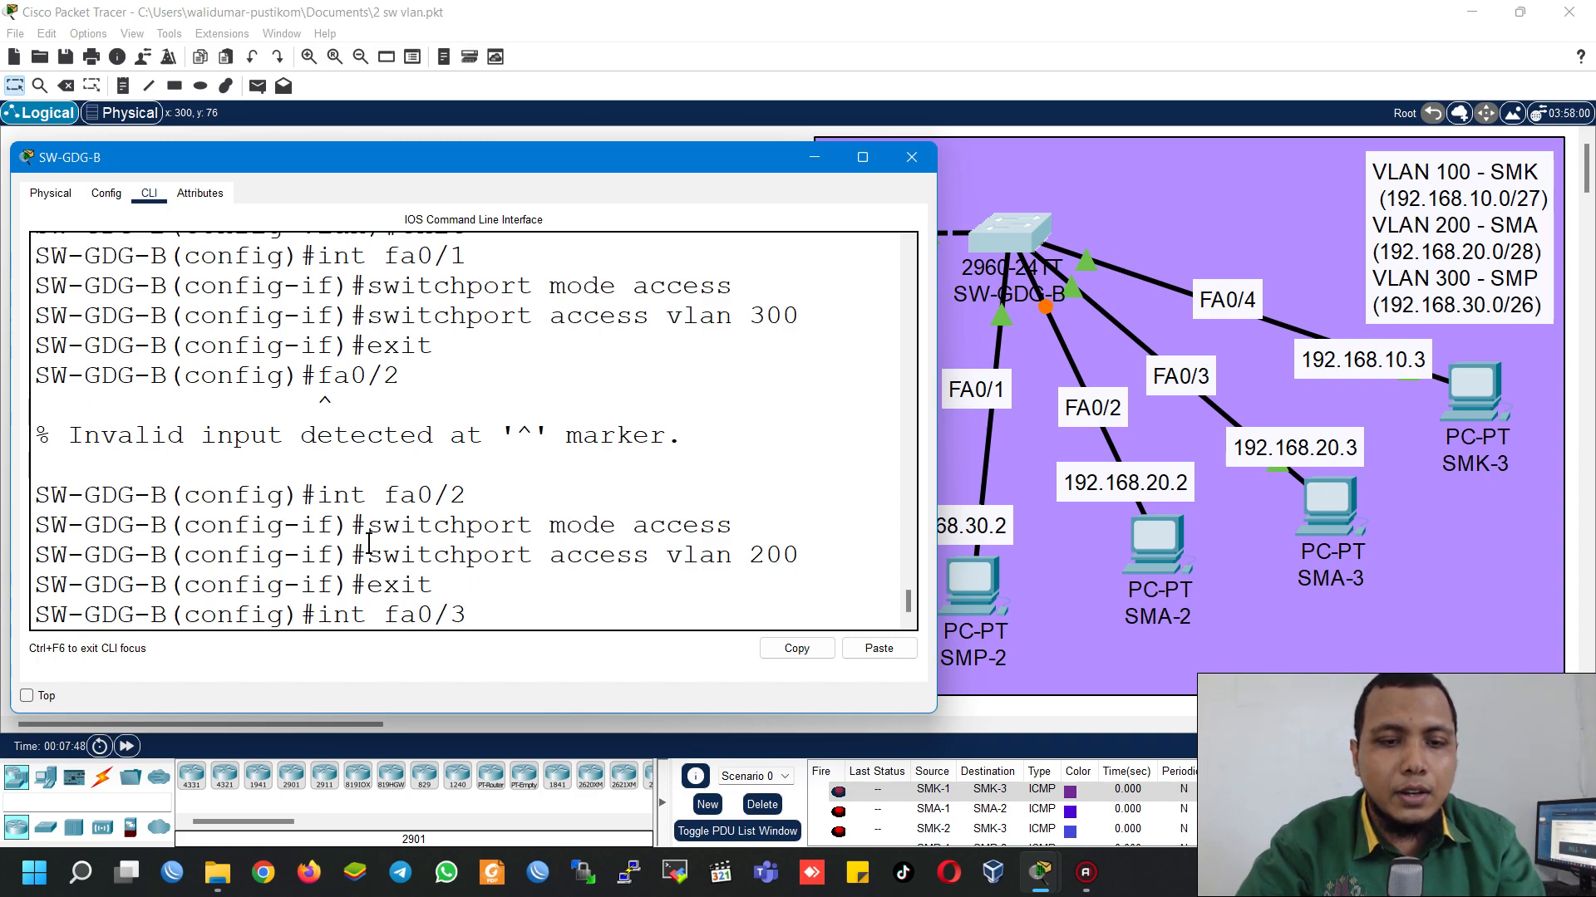
type("/3")
key("Return")
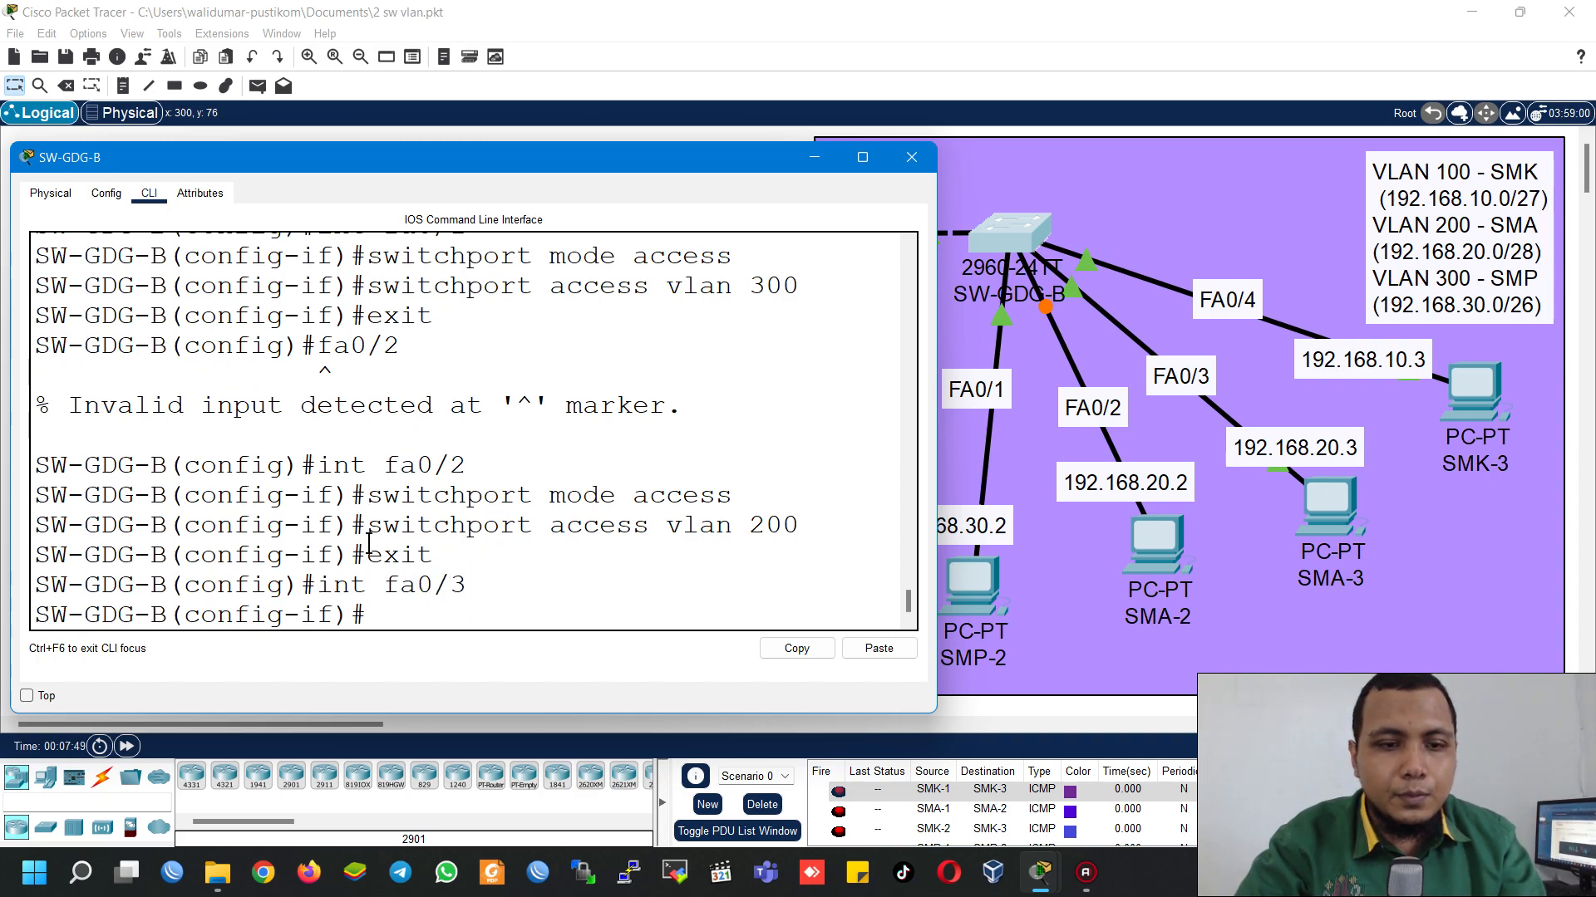
type("switchpo")
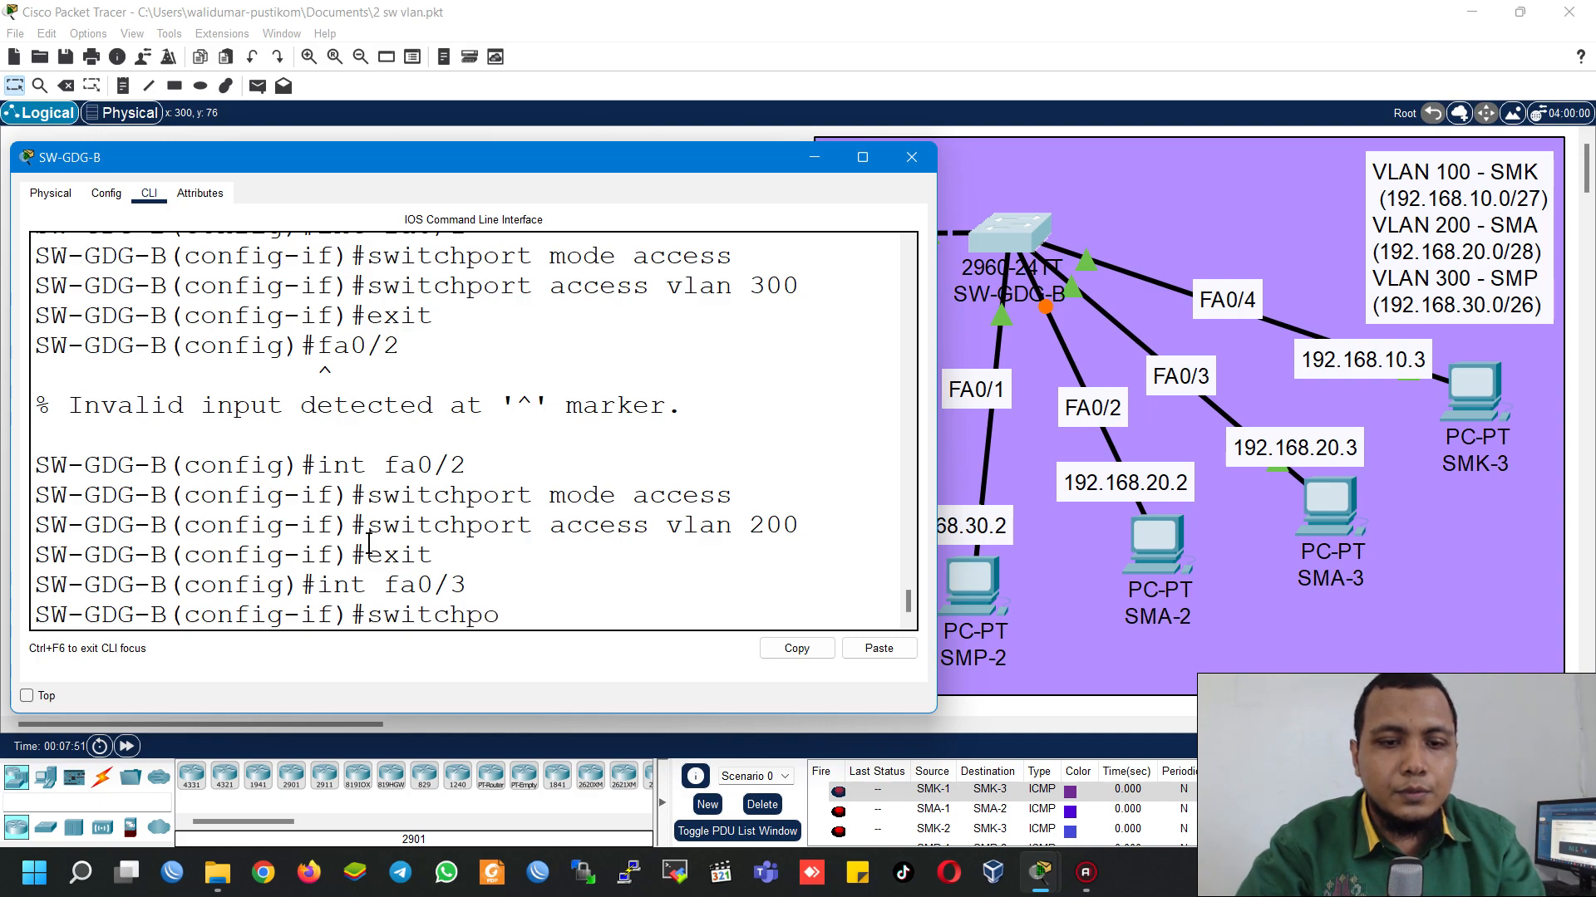
type("rt mode access")
key("Return")
Step: Assign interface fa0/3 on SW-GDG-B to access VLAN 200 and exit the interface configuration
type("switch")
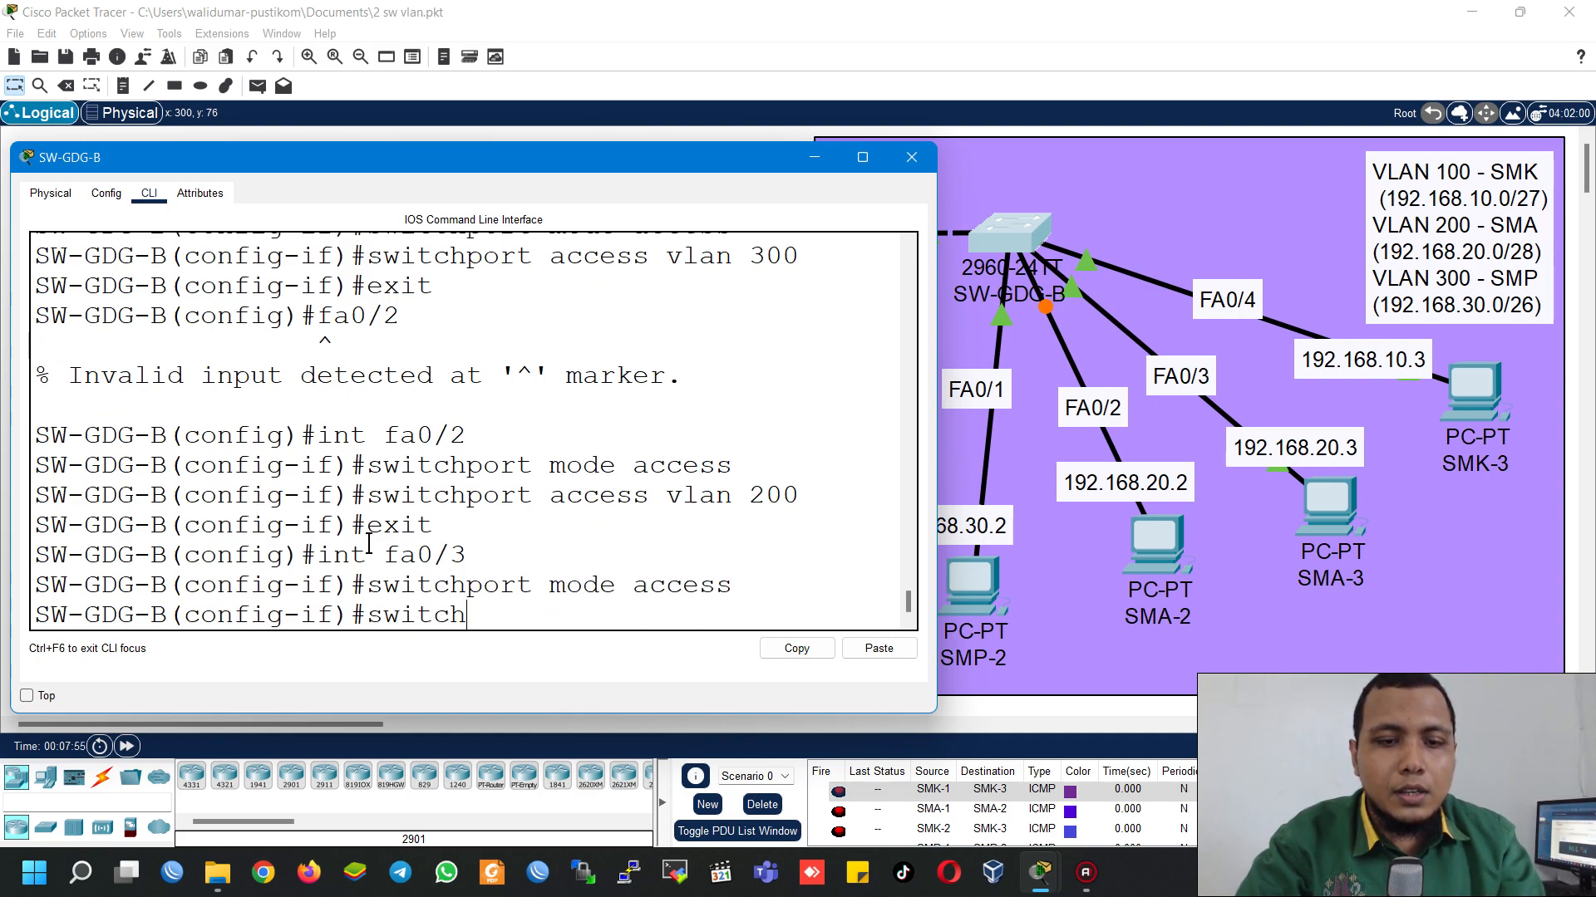
type("port access vlan")
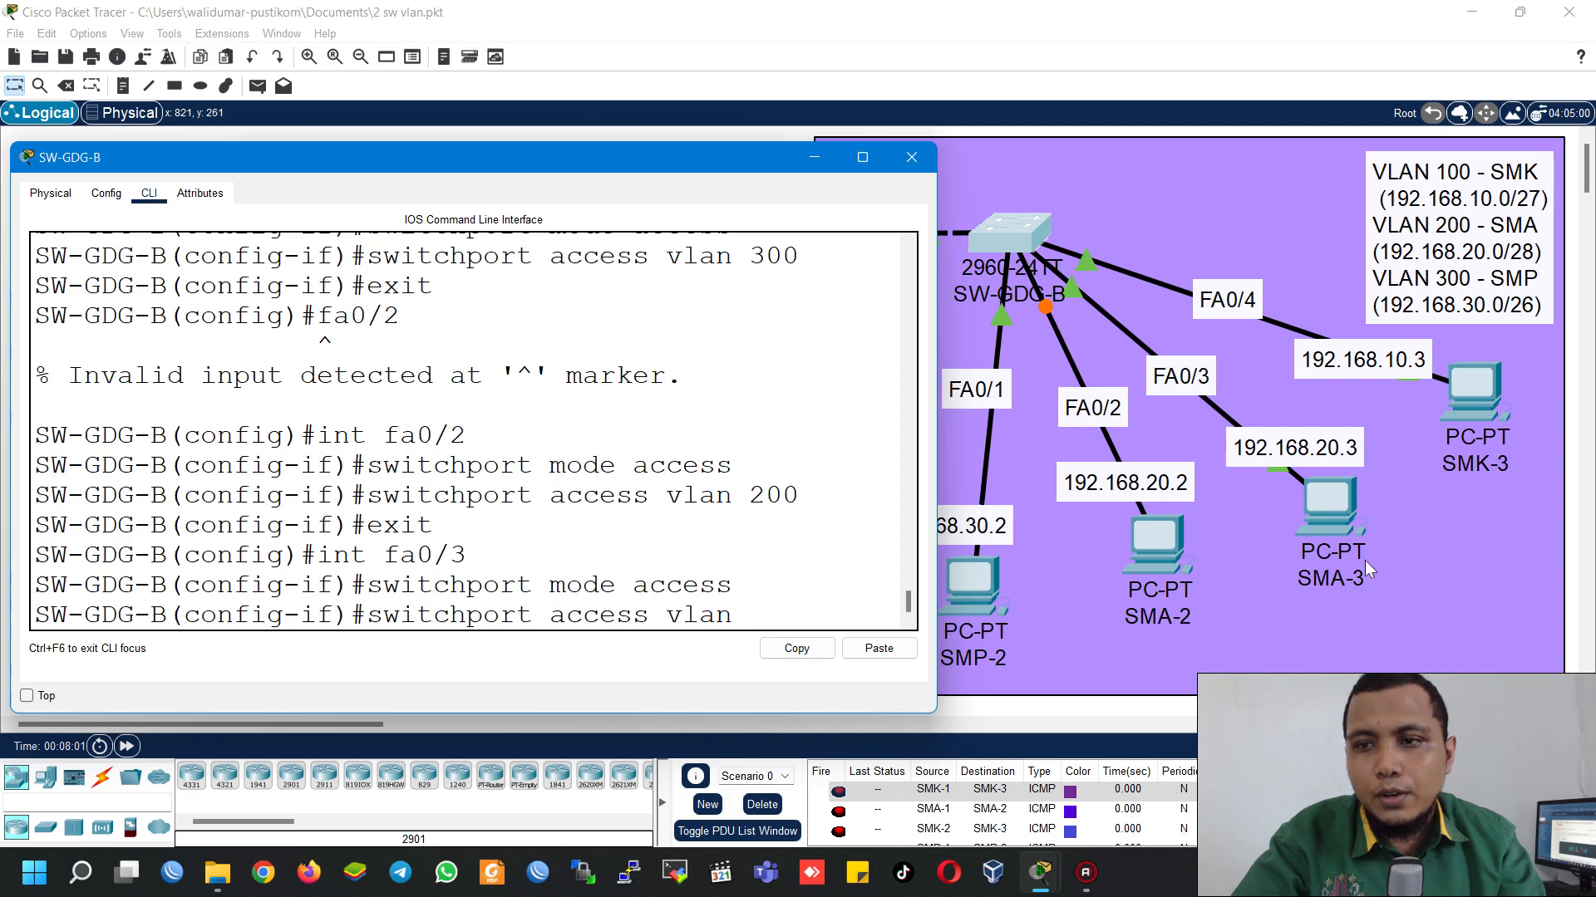
type(" 200")
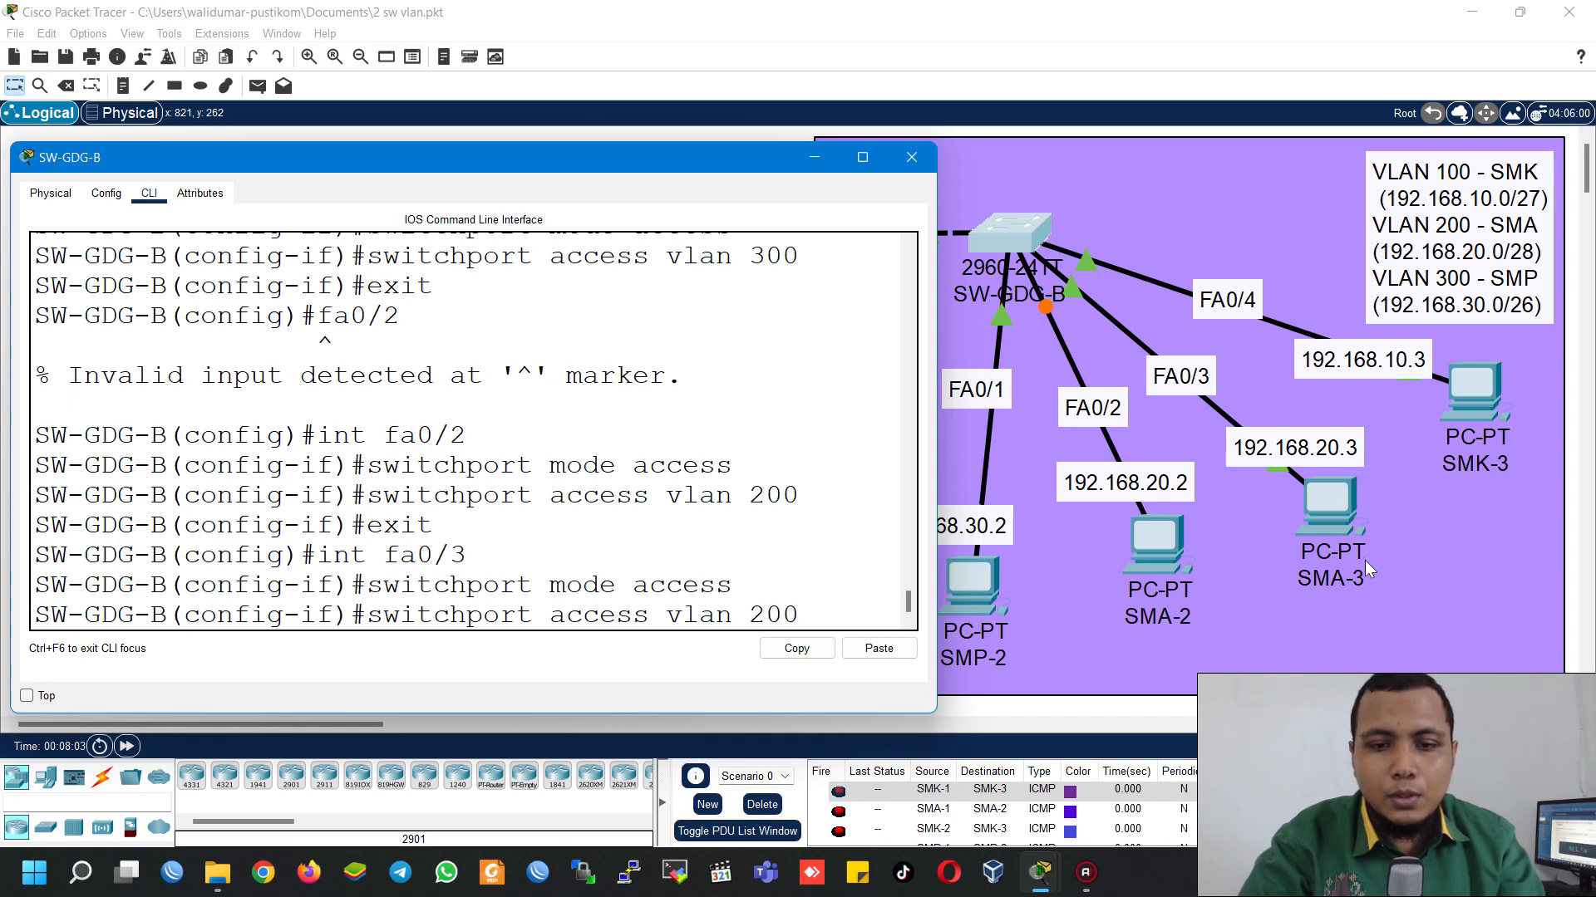
key("Return")
type("exit")
key("Return")
Step: Enter interface fa0/4 on SW-GDG-B and set its switchport mode to access
type("int fa0/4")
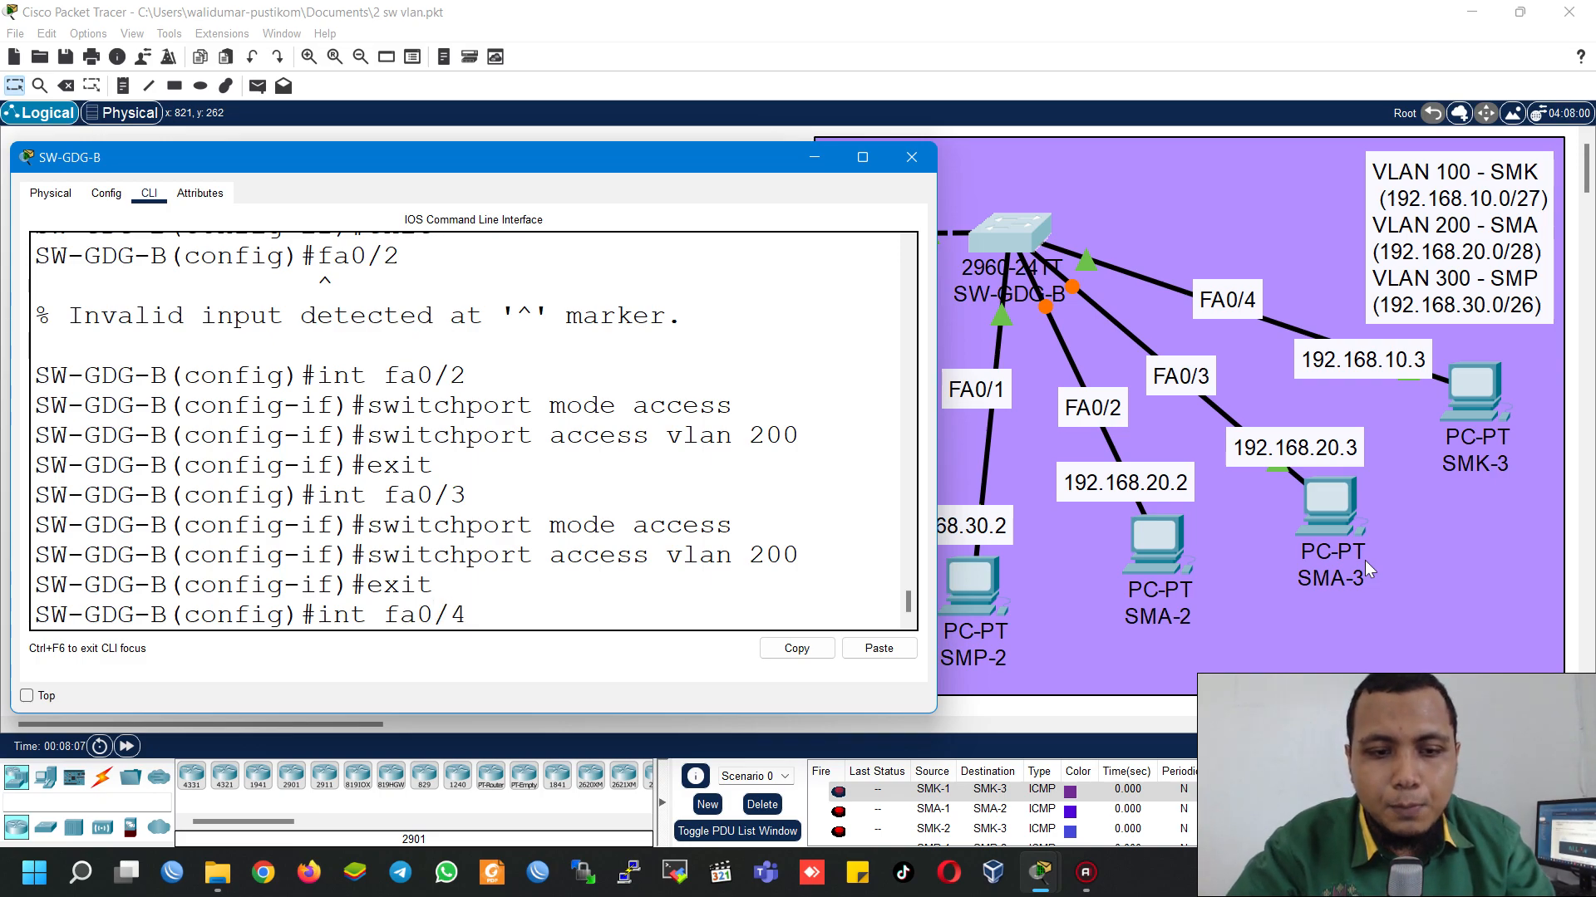
key("Return")
type("switch")
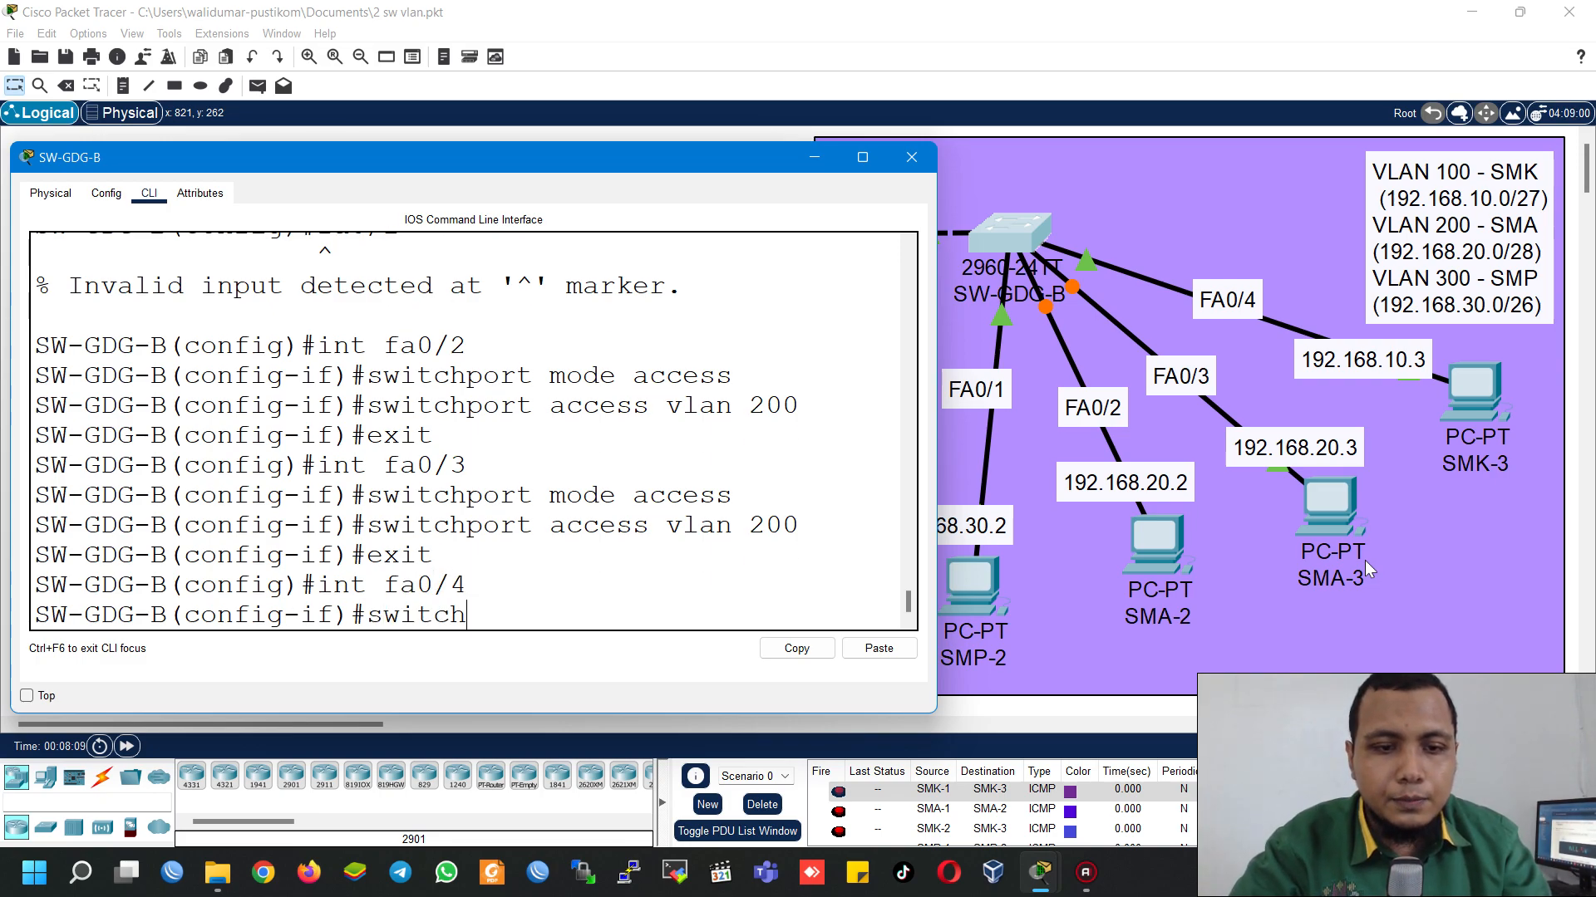
type("port mode ")
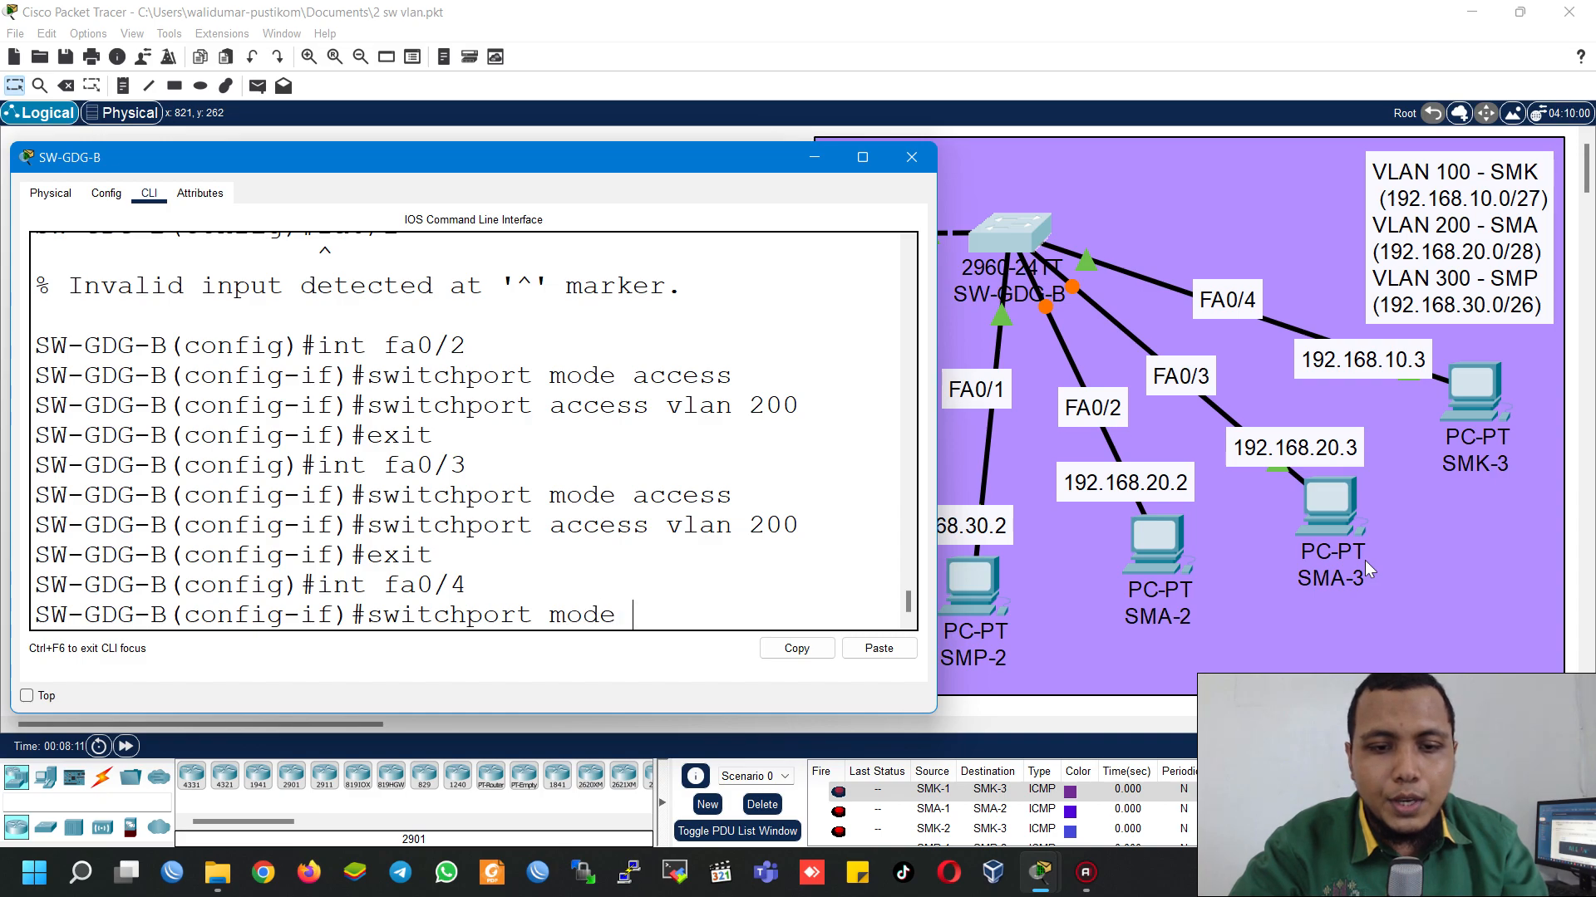
type("access")
key("Return")
Step: Assign interface fa0/4 on SW-GDG-B to access VLAN 100 and exit the interface configuration
type("swit")
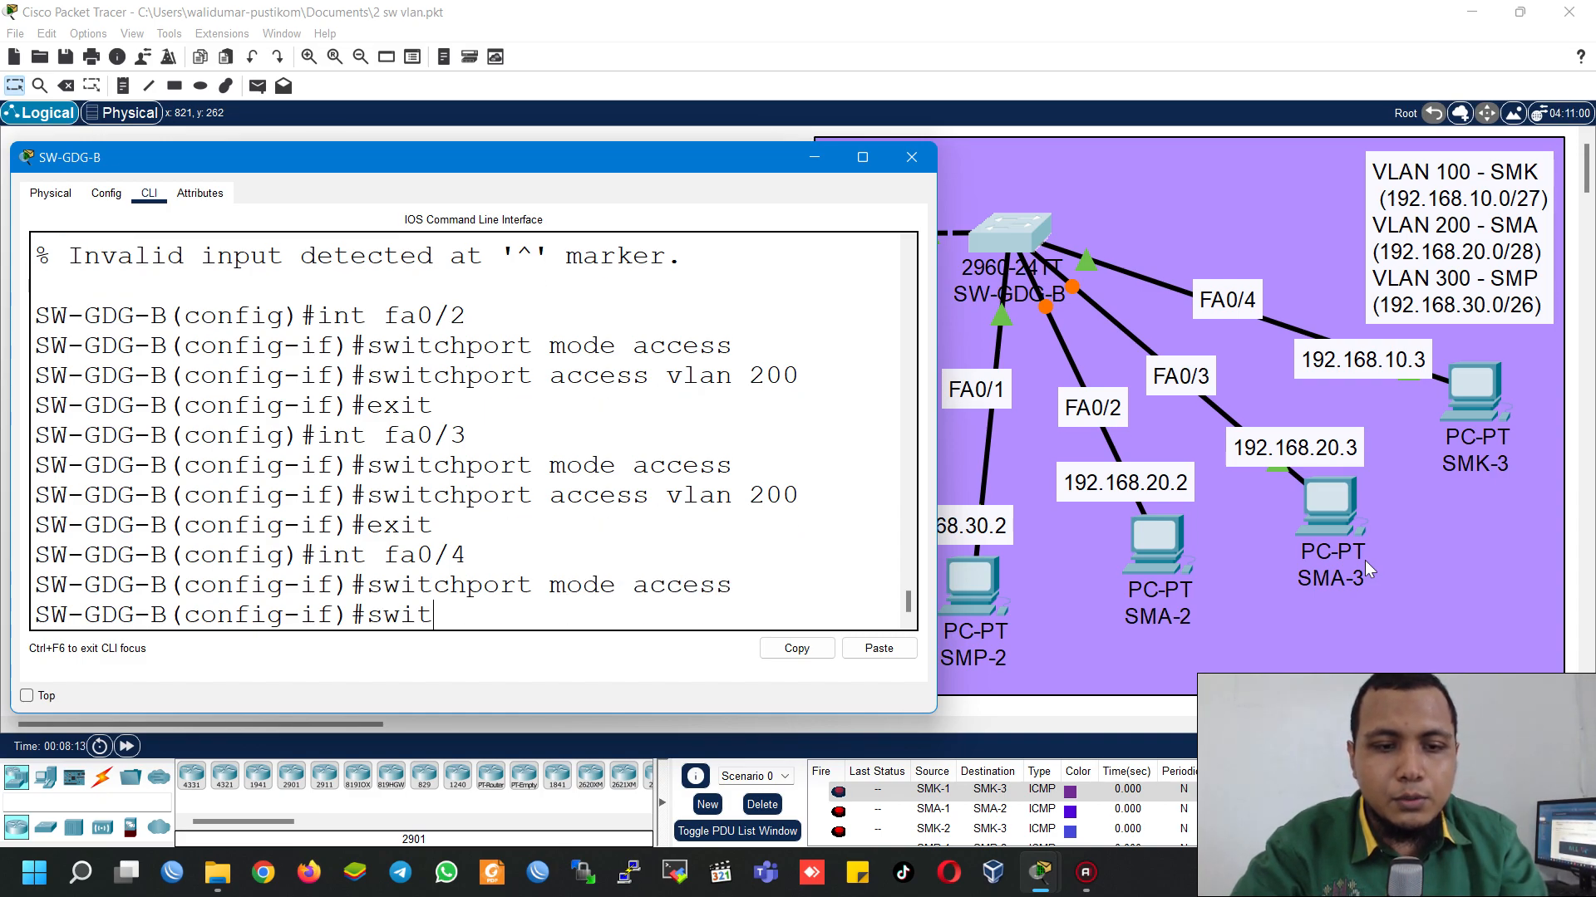
type("chport access vlan ")
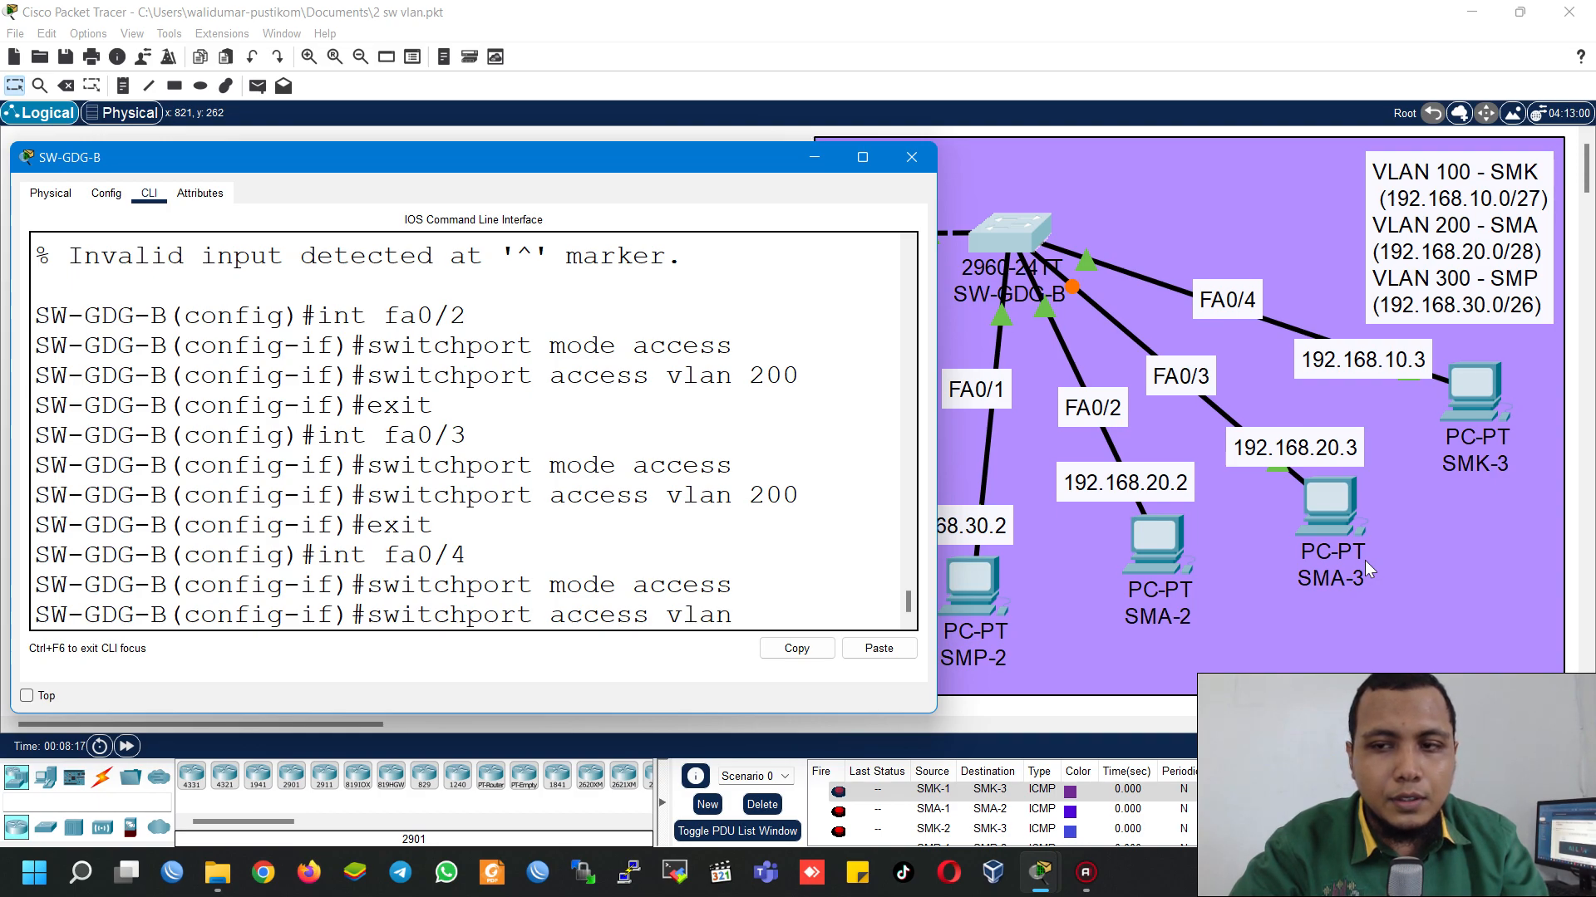
type("100")
key("Return")
type("exit")
key("Return")
Step: Leave global configuration on SW-GDG-B and display its VLAN table with show vlan
type("exi")
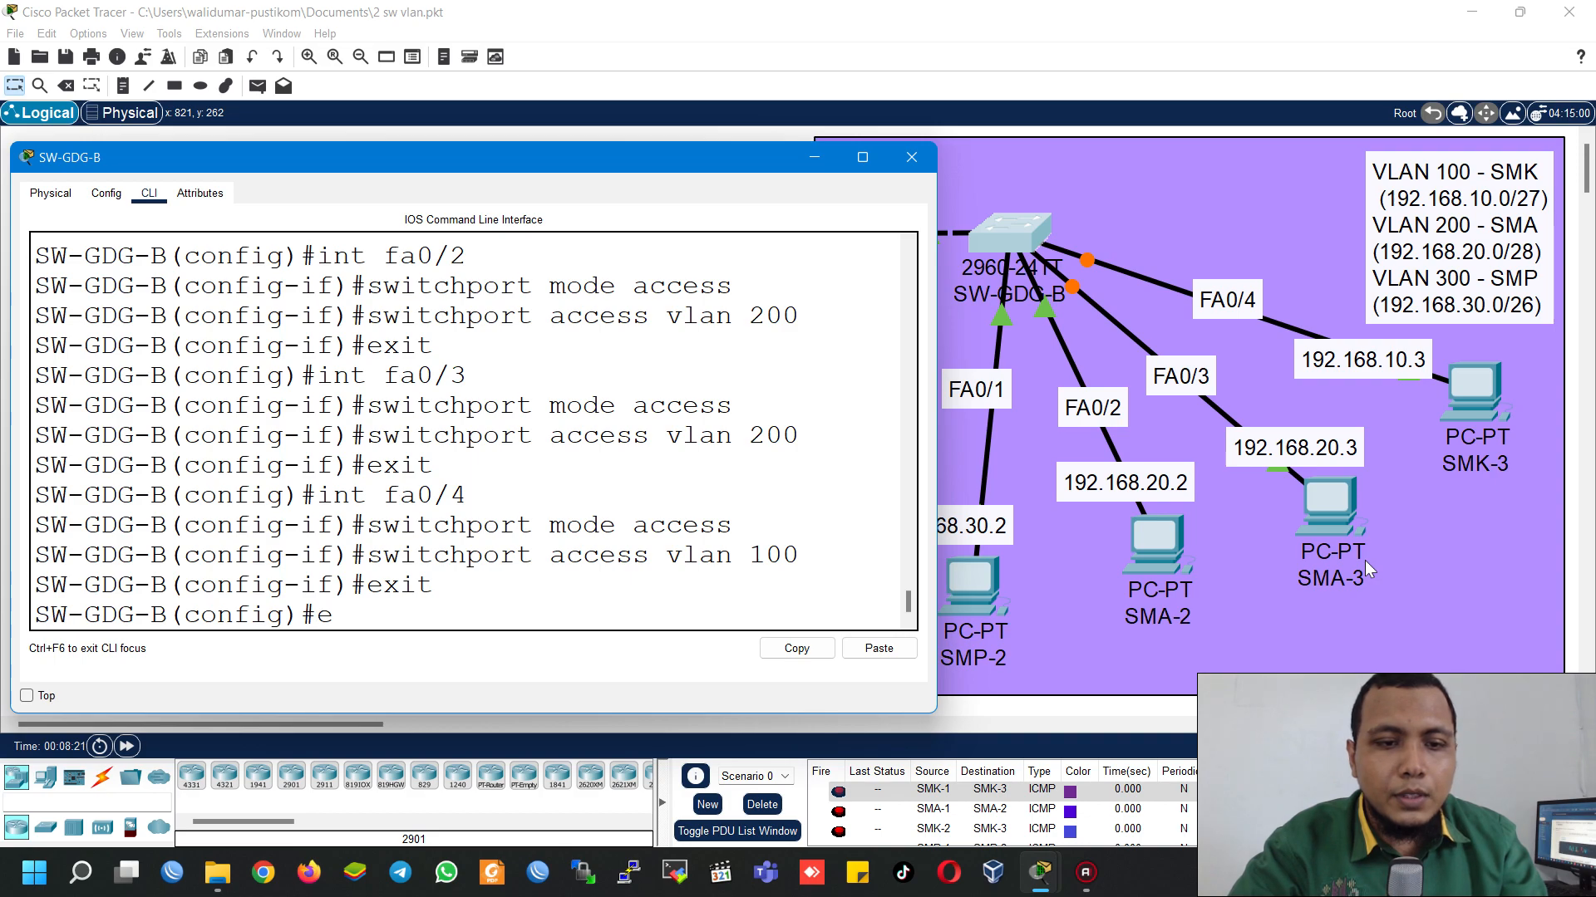
type("t")
key("Return")
type("sho")
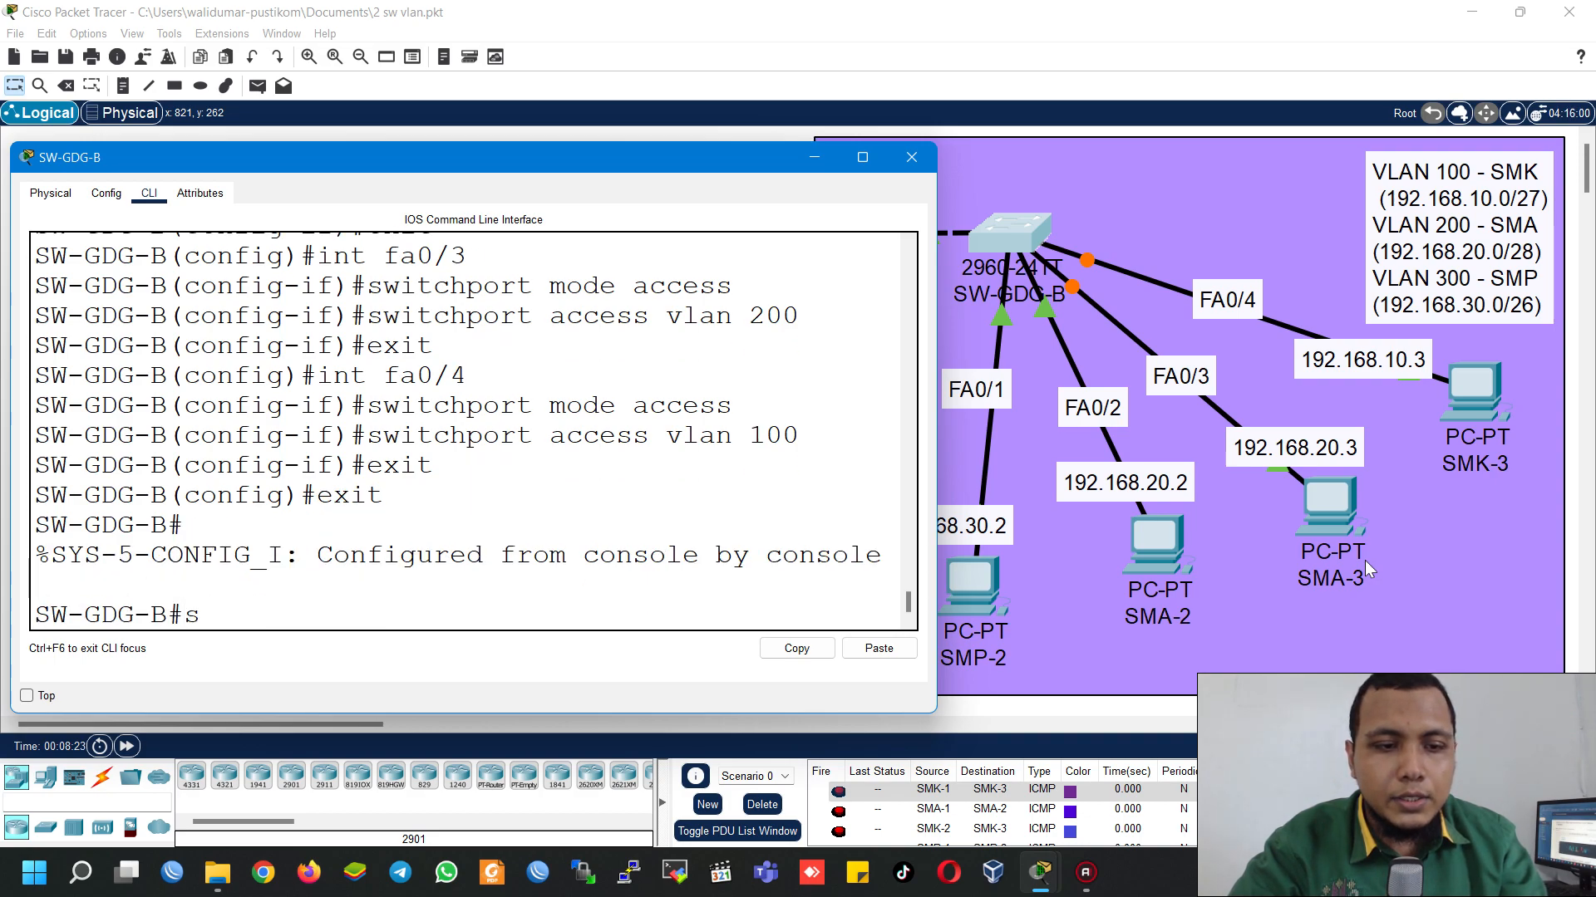
key("Tab")
type("vl")
key("Tab")
key("Return")
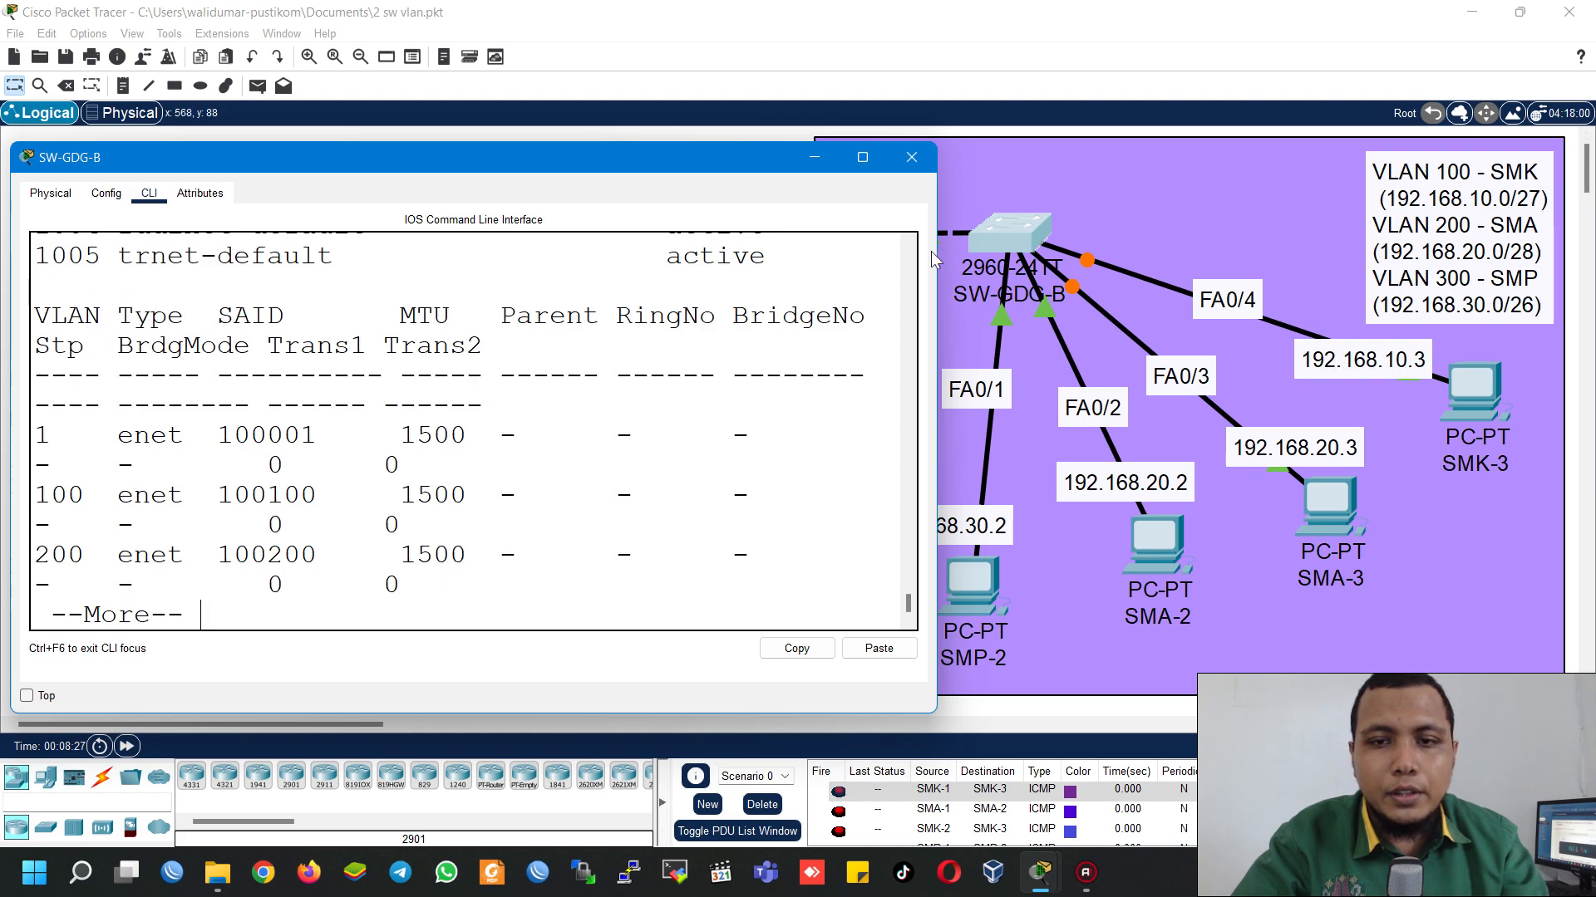
Step: Widen the SW-GDG-B window and examine which ports are listed for VLANs 100, 200 and 300
left_click_drag(936, 251, 1220, 251)
scroll(841, 469, "up", 4)
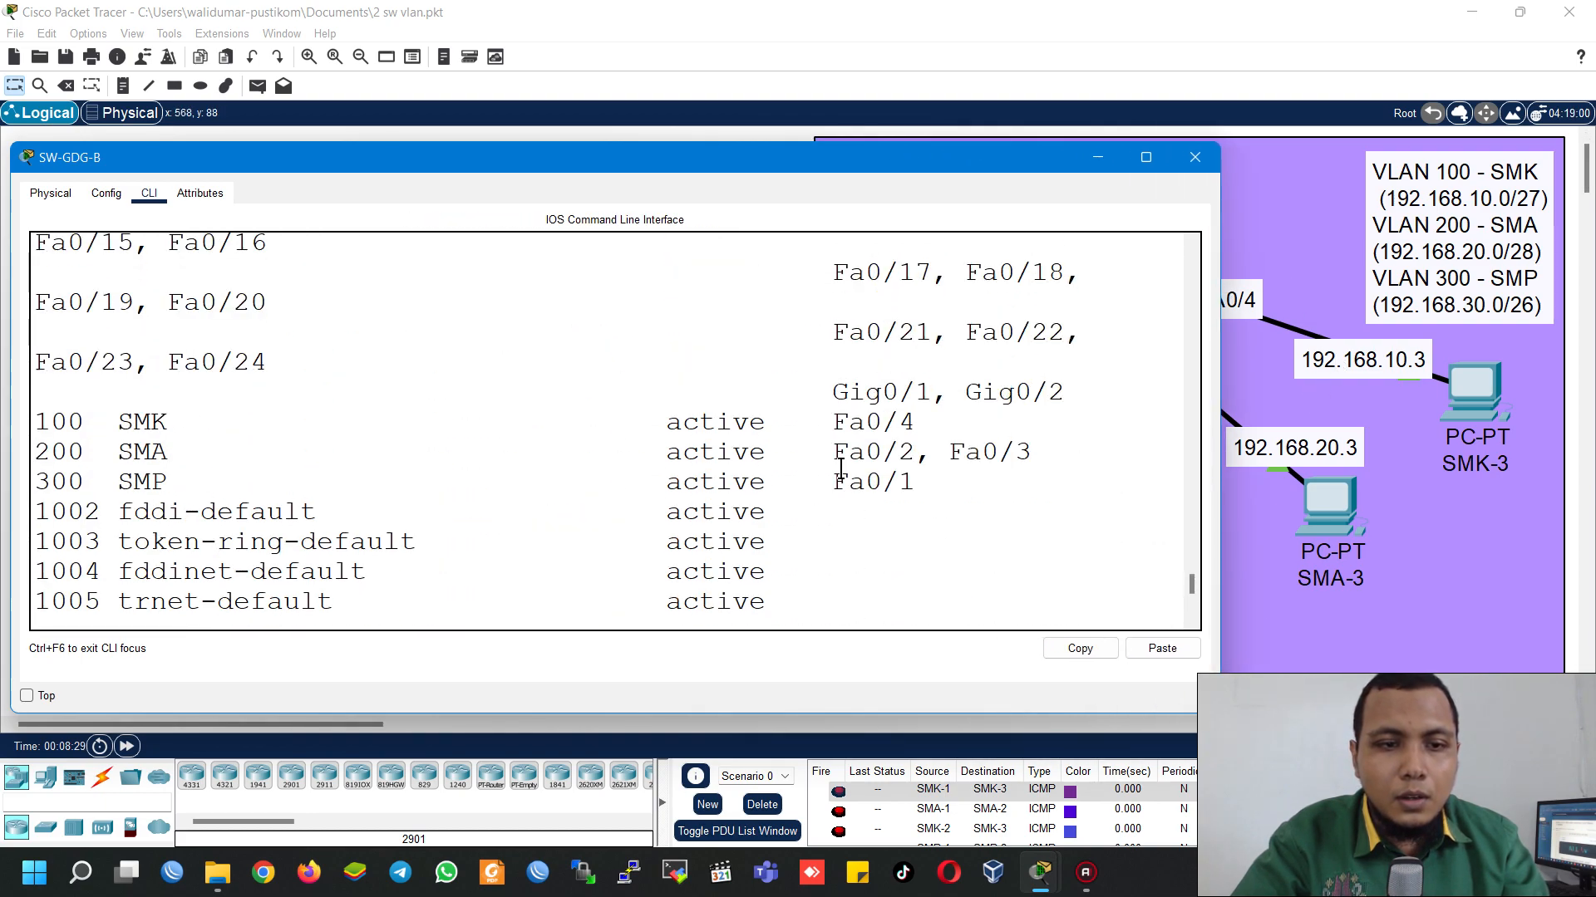
triple_click(103, 424)
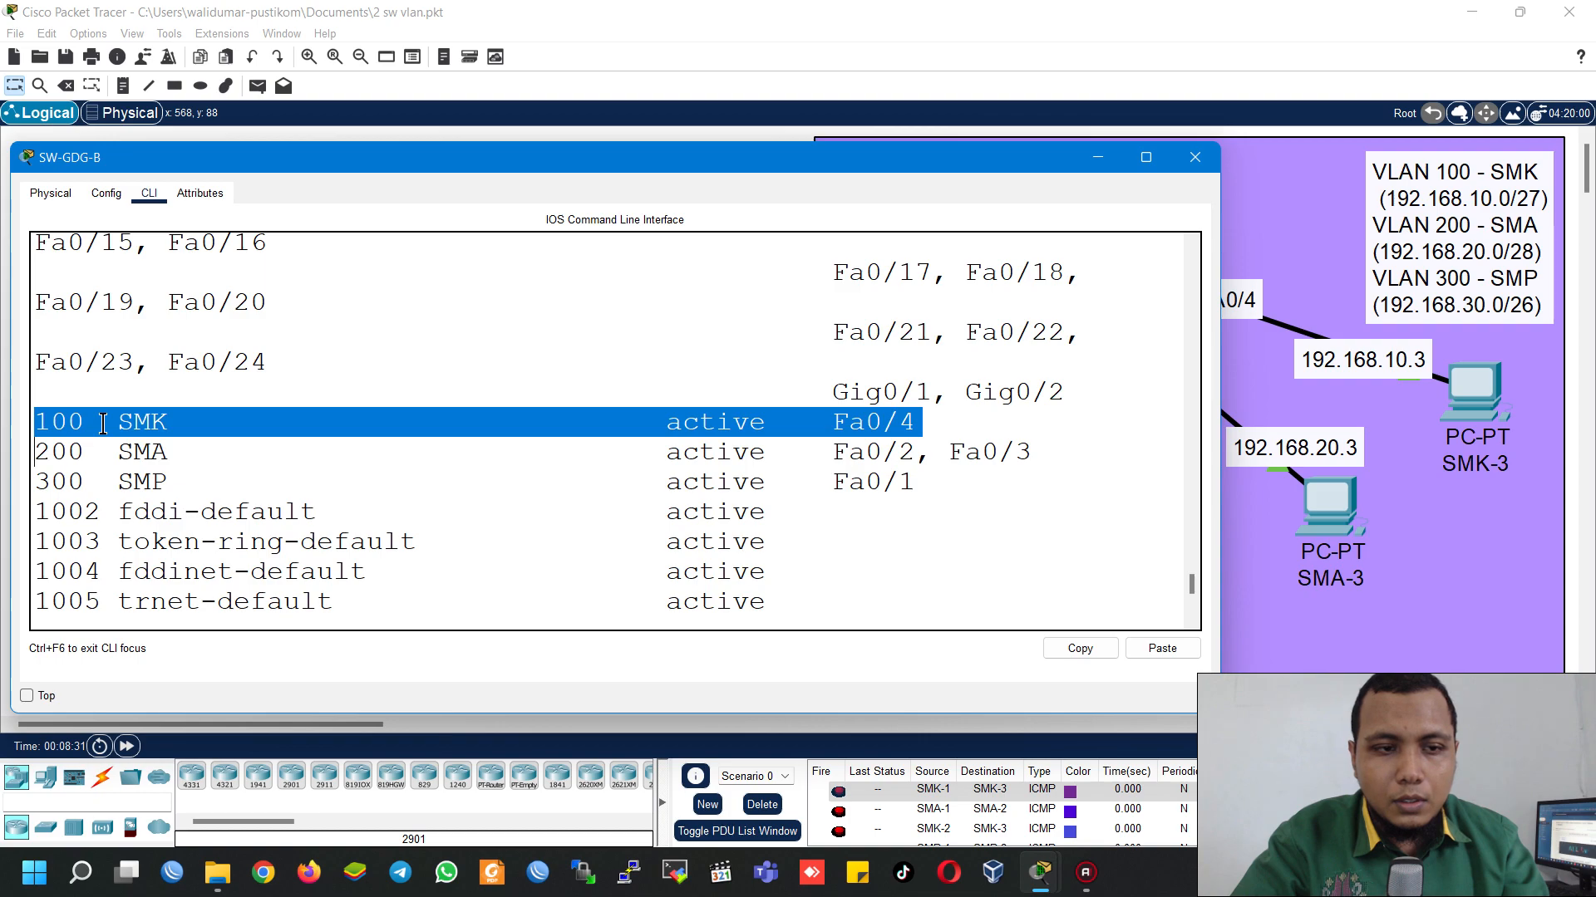
triple_click(103, 423)
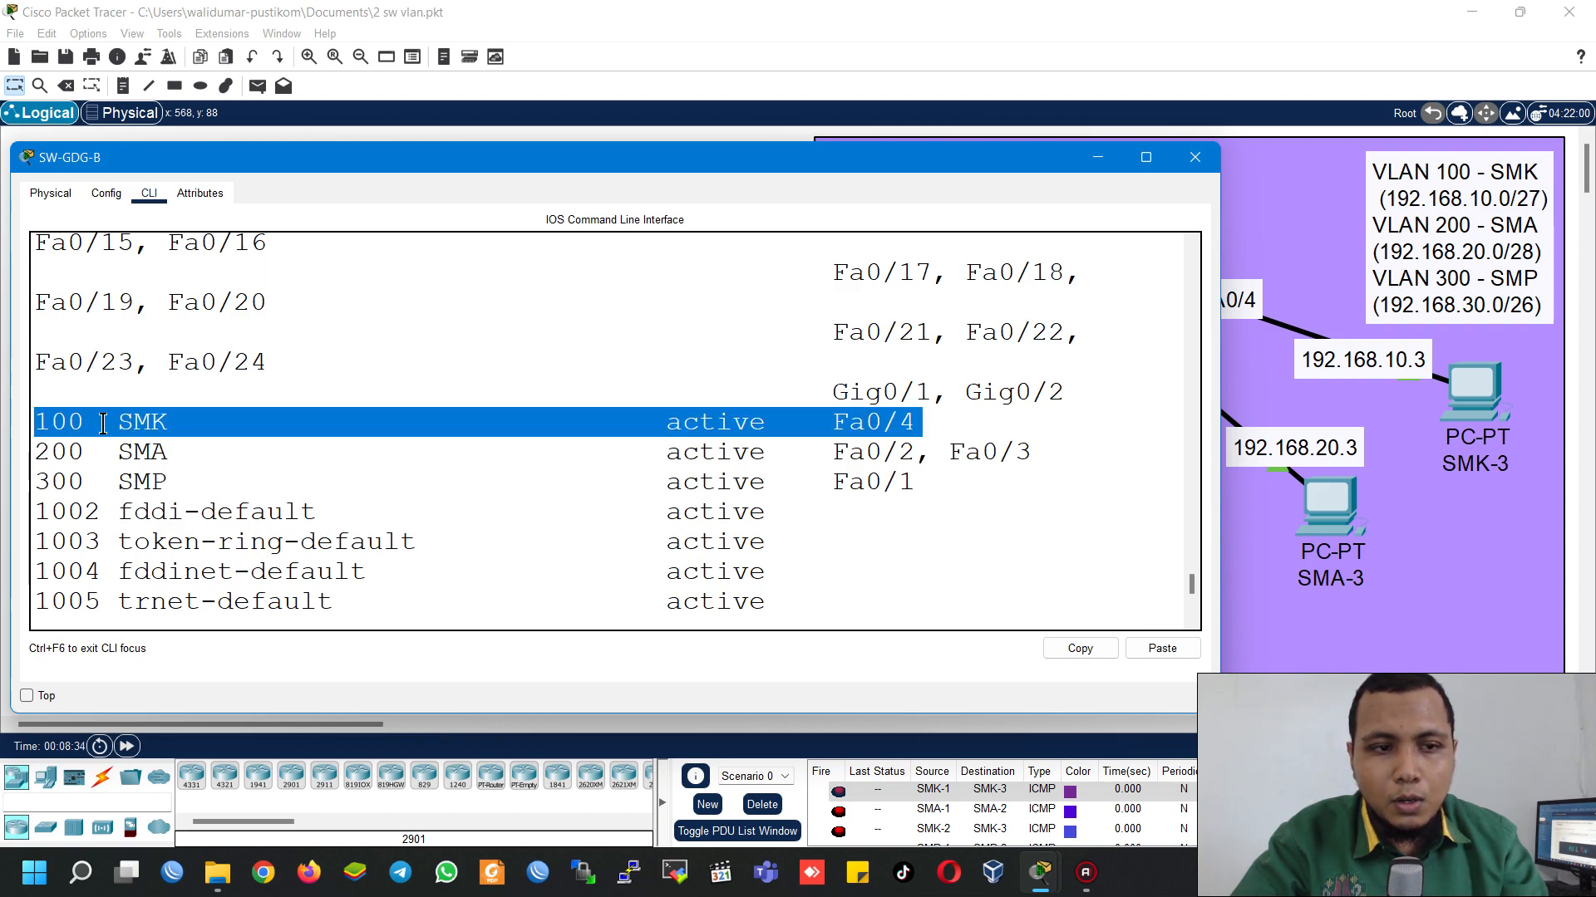
left_click(1216, 667)
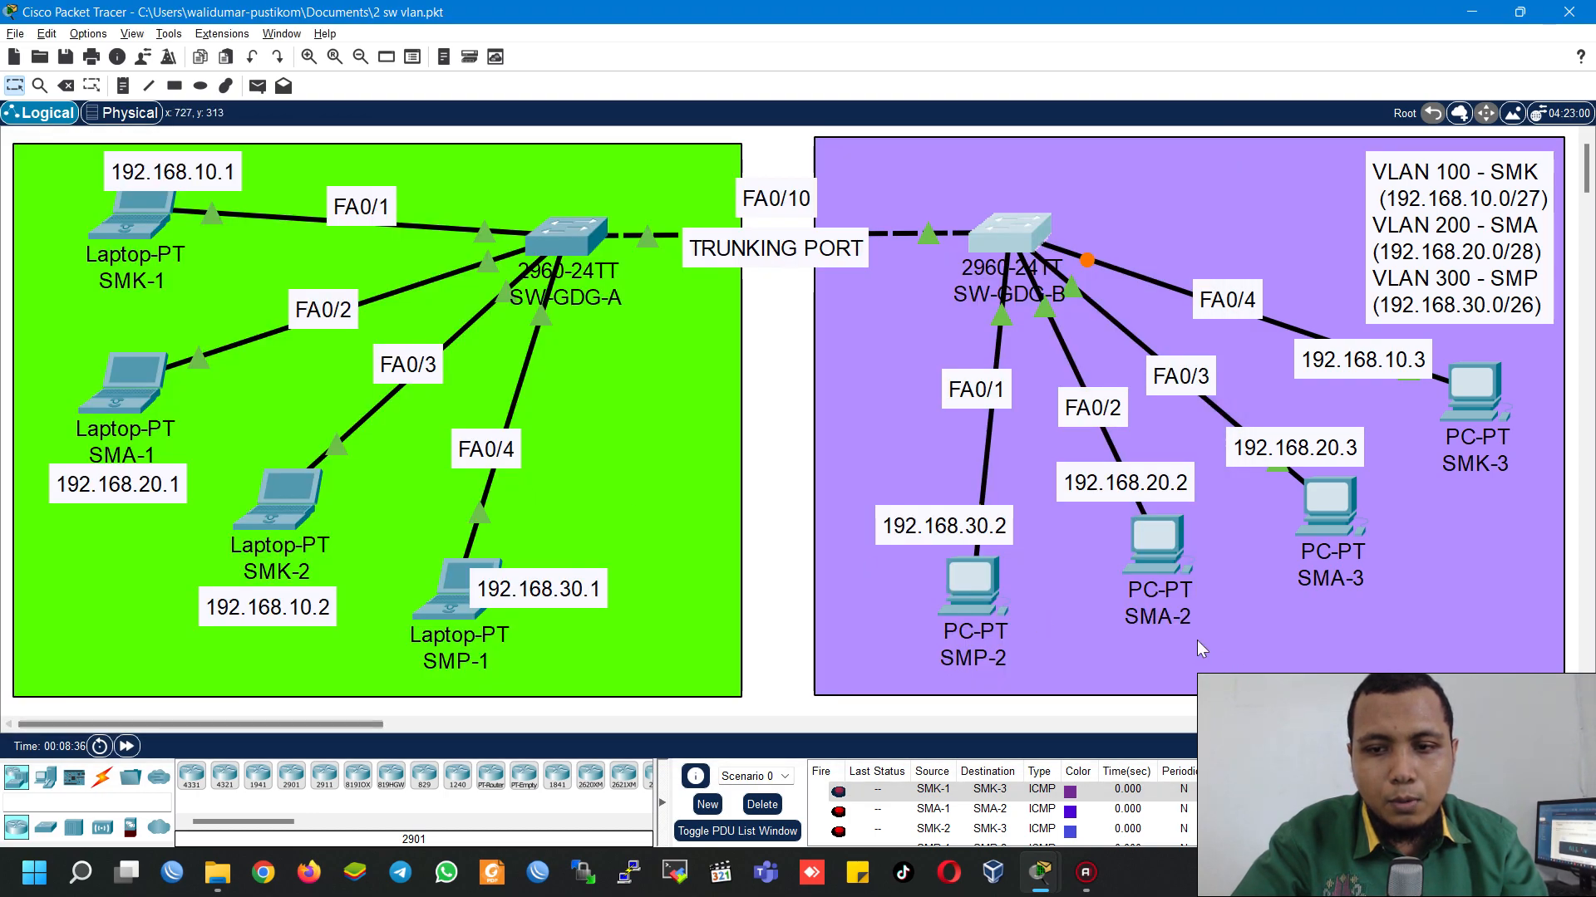
key("alt+Tab")
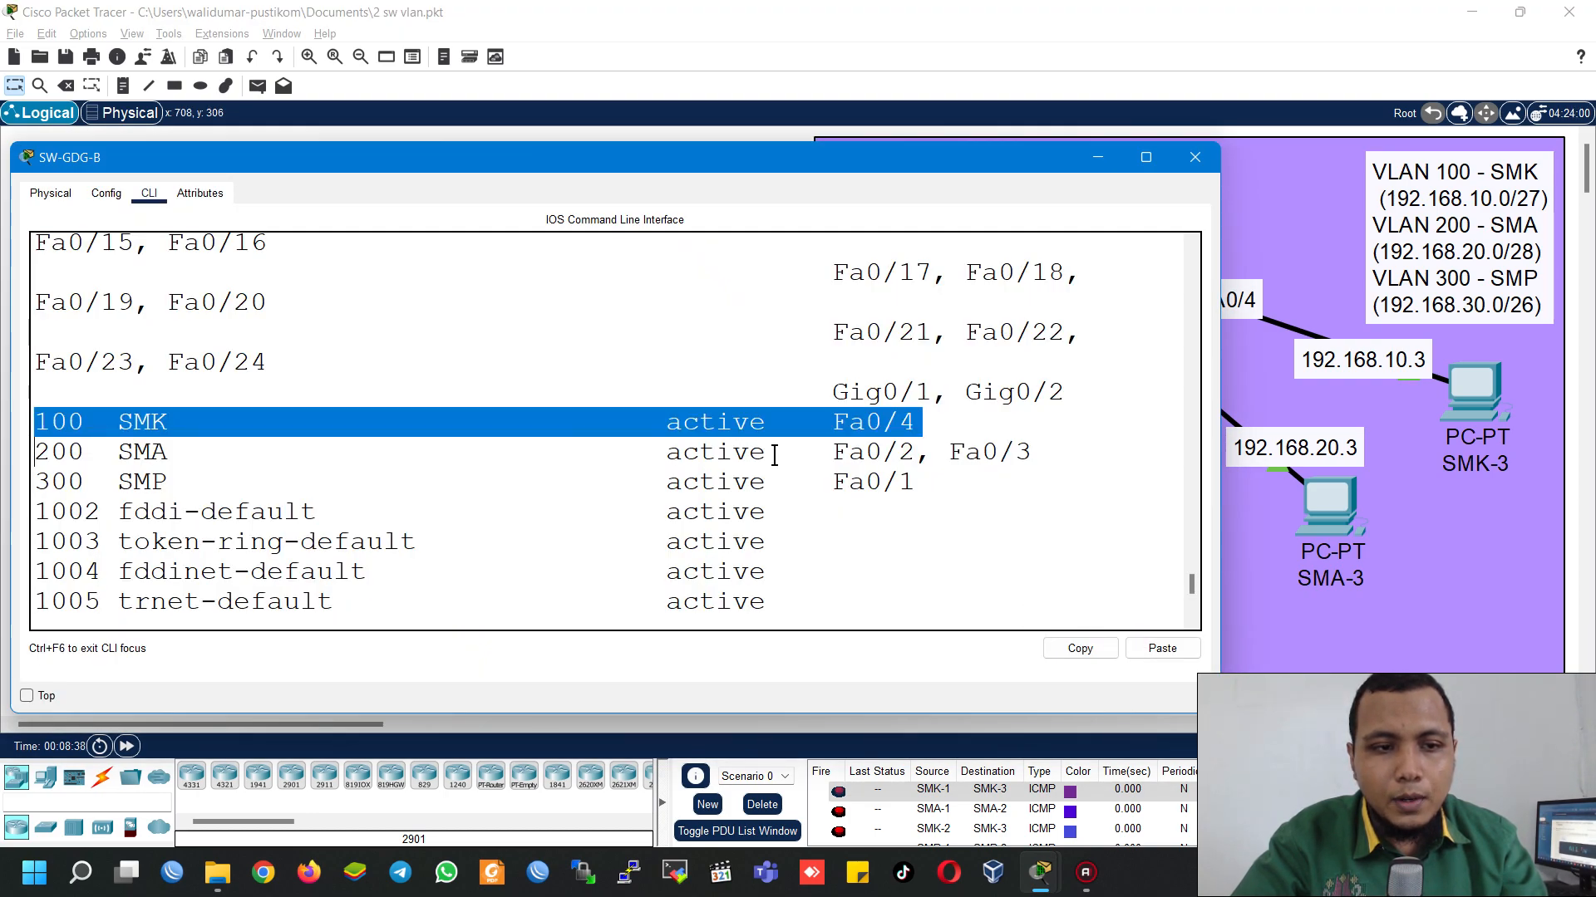
key("alt+Tab")
scroll(549, 460, "down", 4)
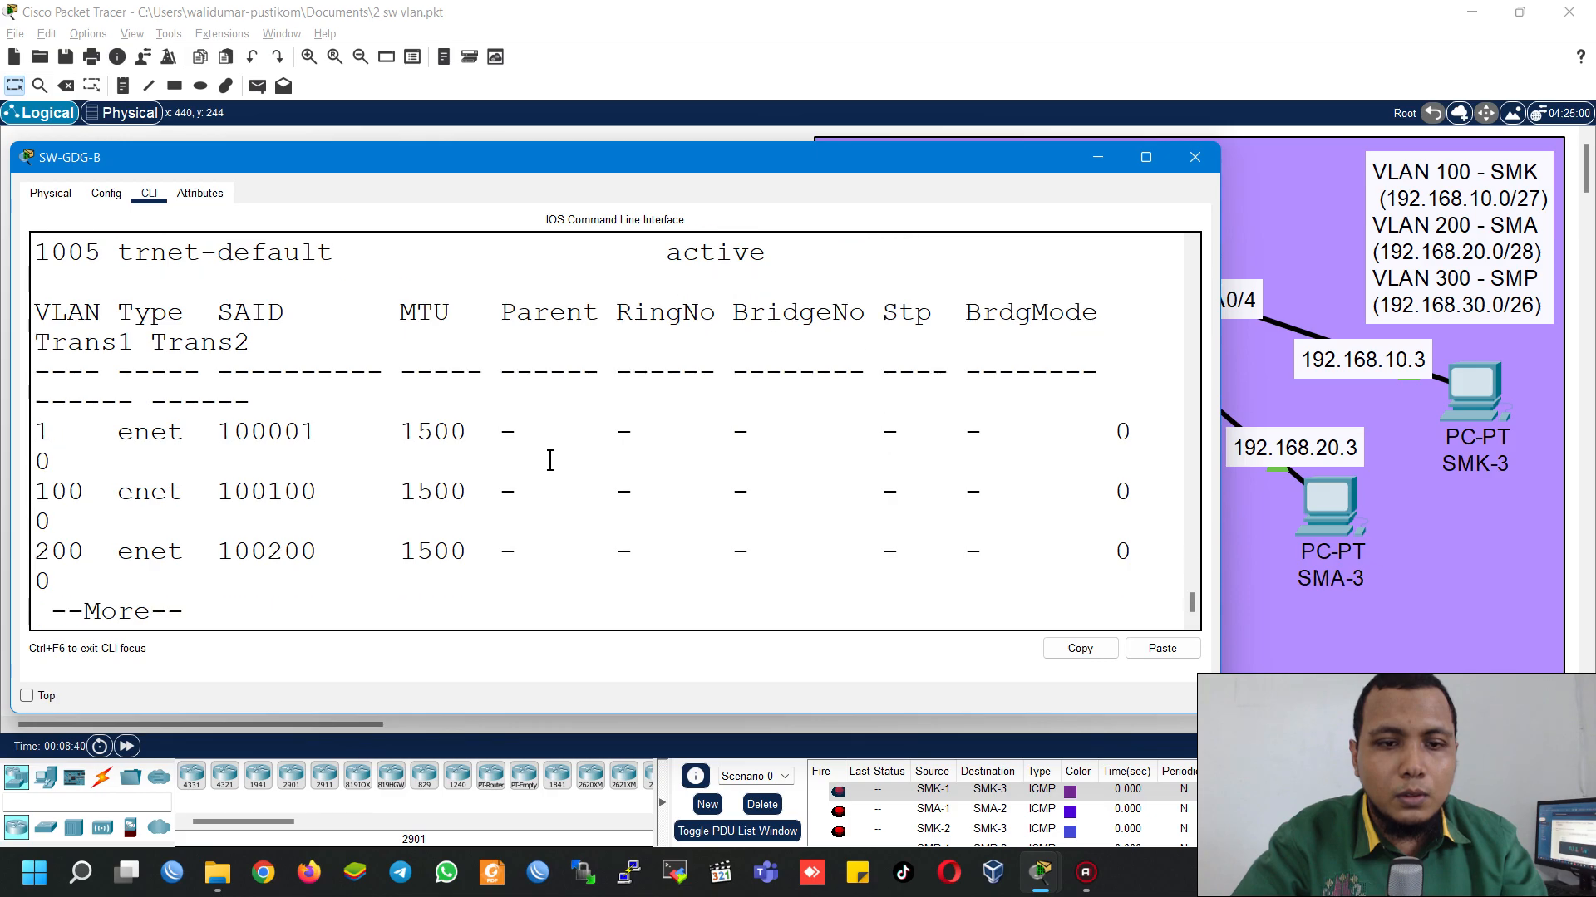
Step: Close the SW-GDG-B window and move the TRUNKING PORT label just below the link between the two switches
left_click(1195, 157)
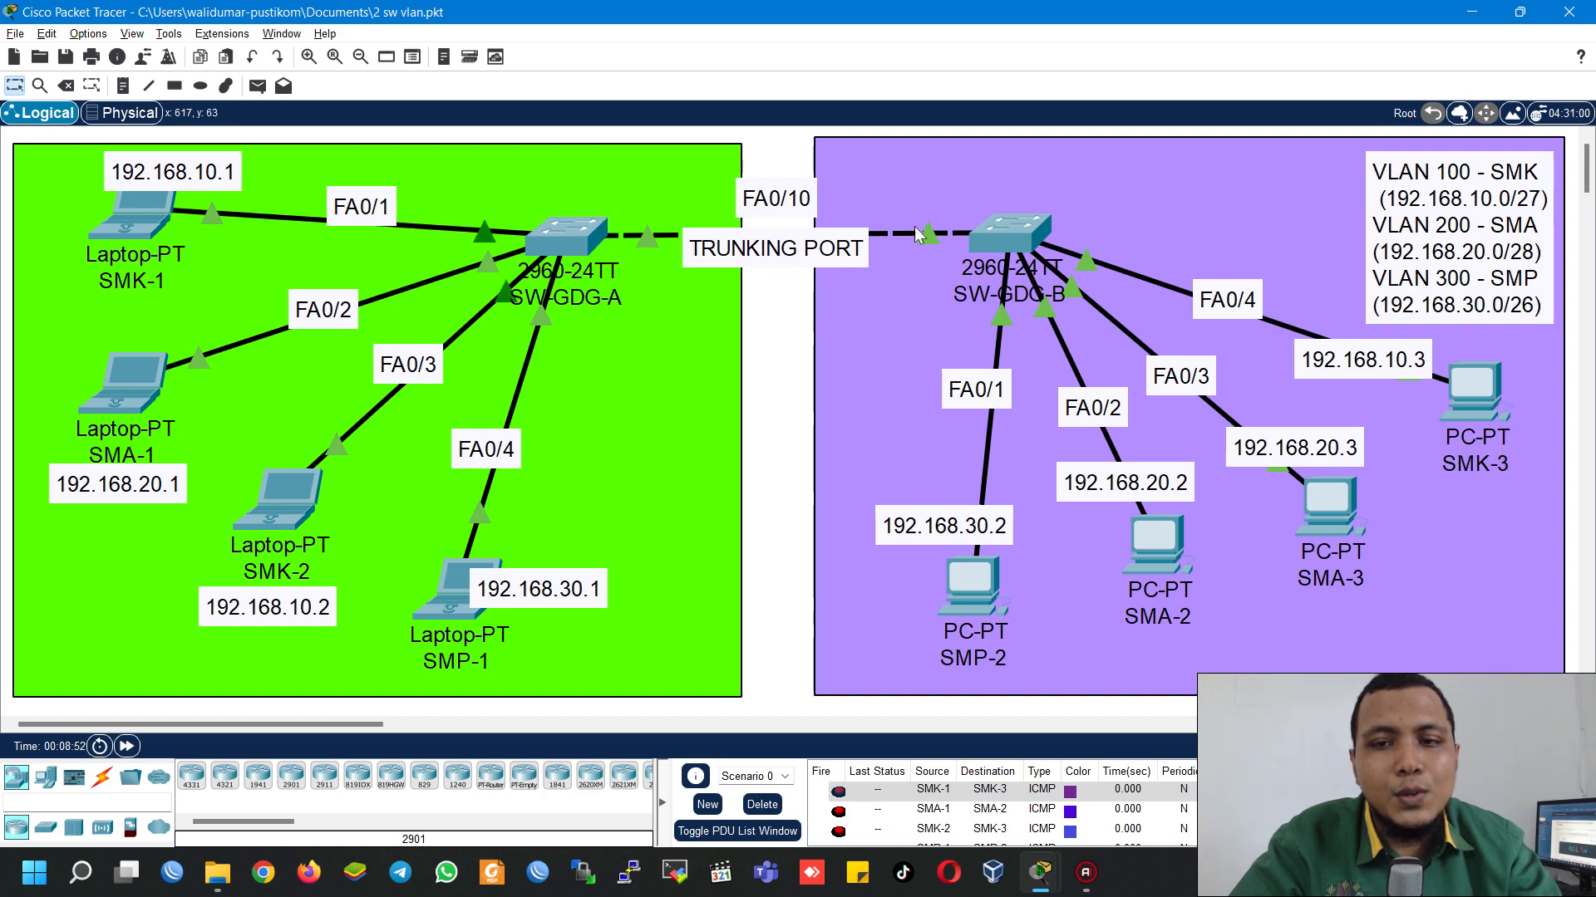
left_click_drag(760, 255, 762, 275)
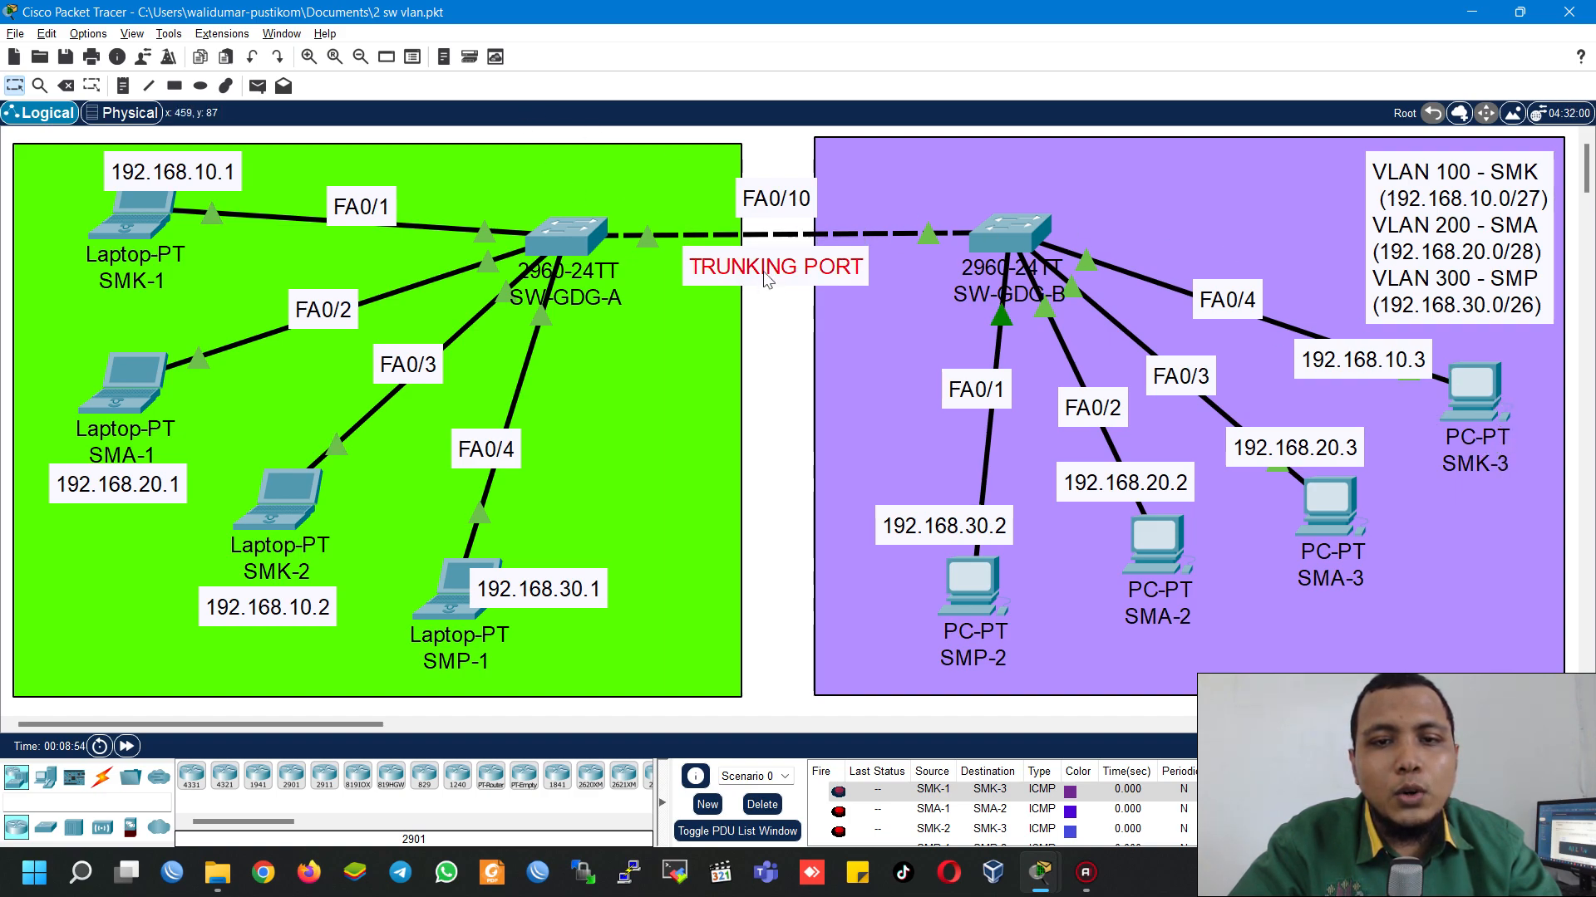
Step: Shift the TRUNKING PORT label slightly downward so it clears the dashed link between the two switches
left_click(774, 316)
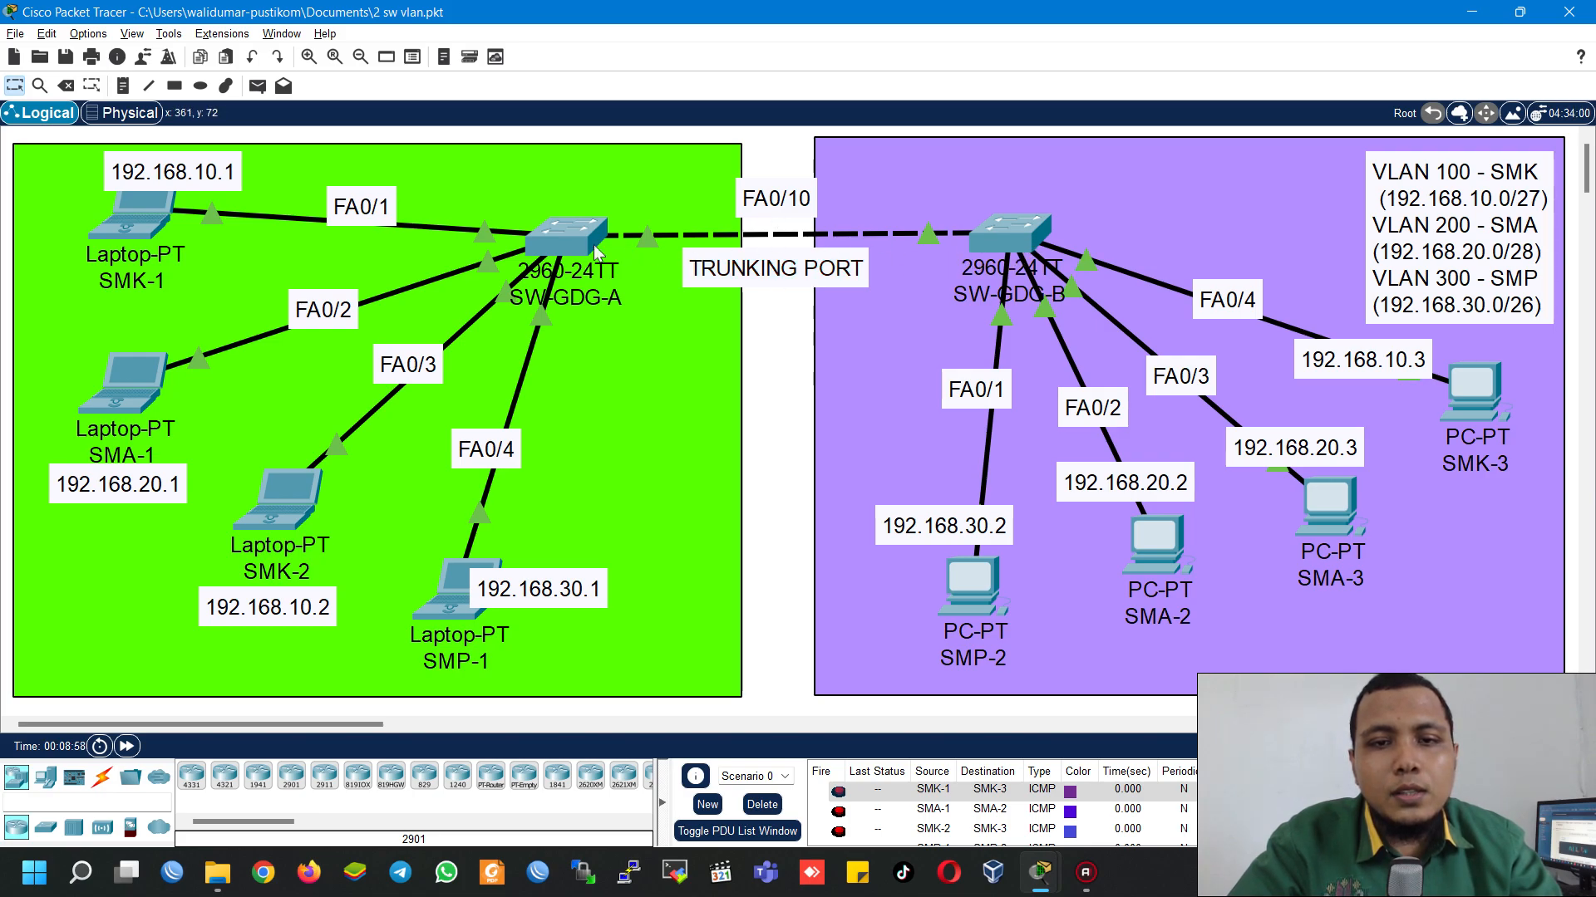
mouse_move(977, 241)
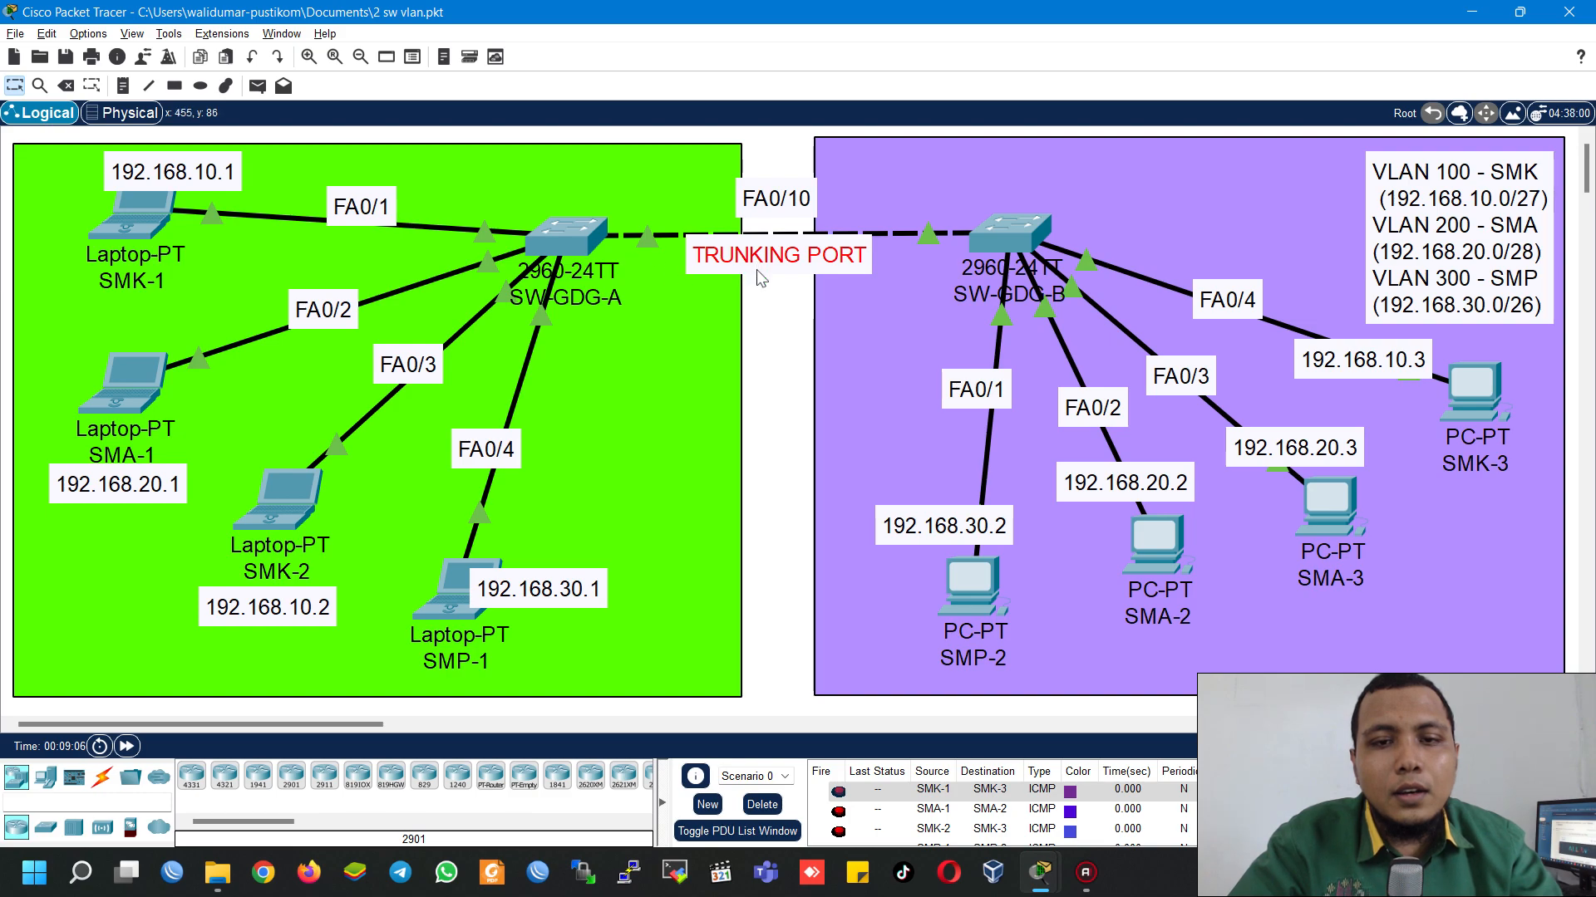
left_click_drag(759, 277, 755, 294)
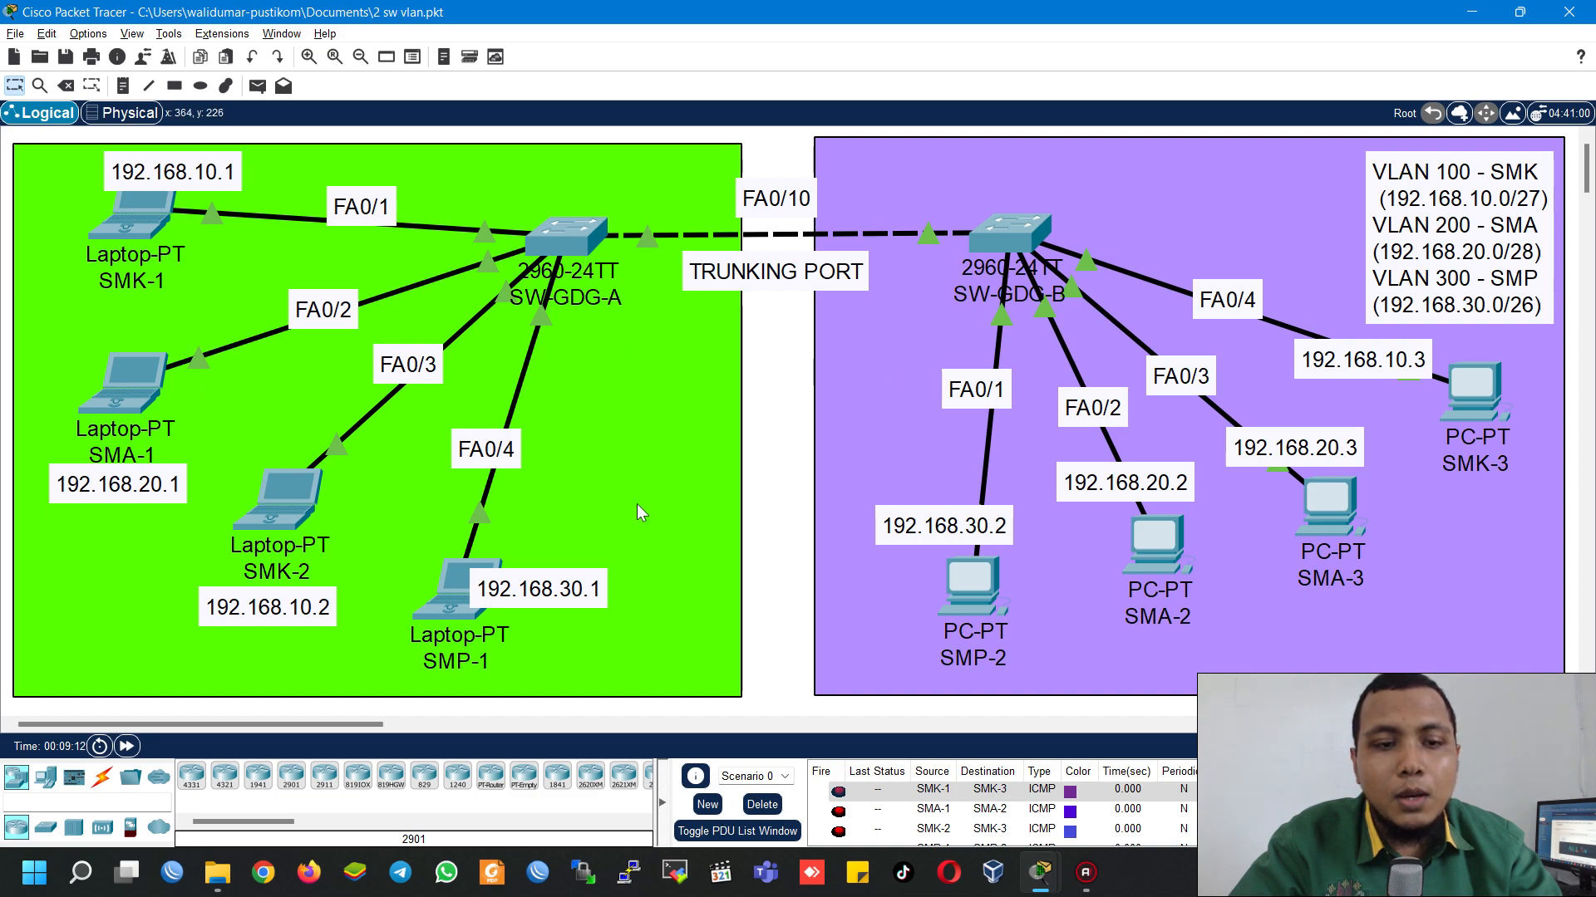
Step: Delete the existing PDU scenario and send a simple PDU from SMK-1 to SMK-2
left_click(762, 805)
left_click(257, 85)
left_click(133, 214)
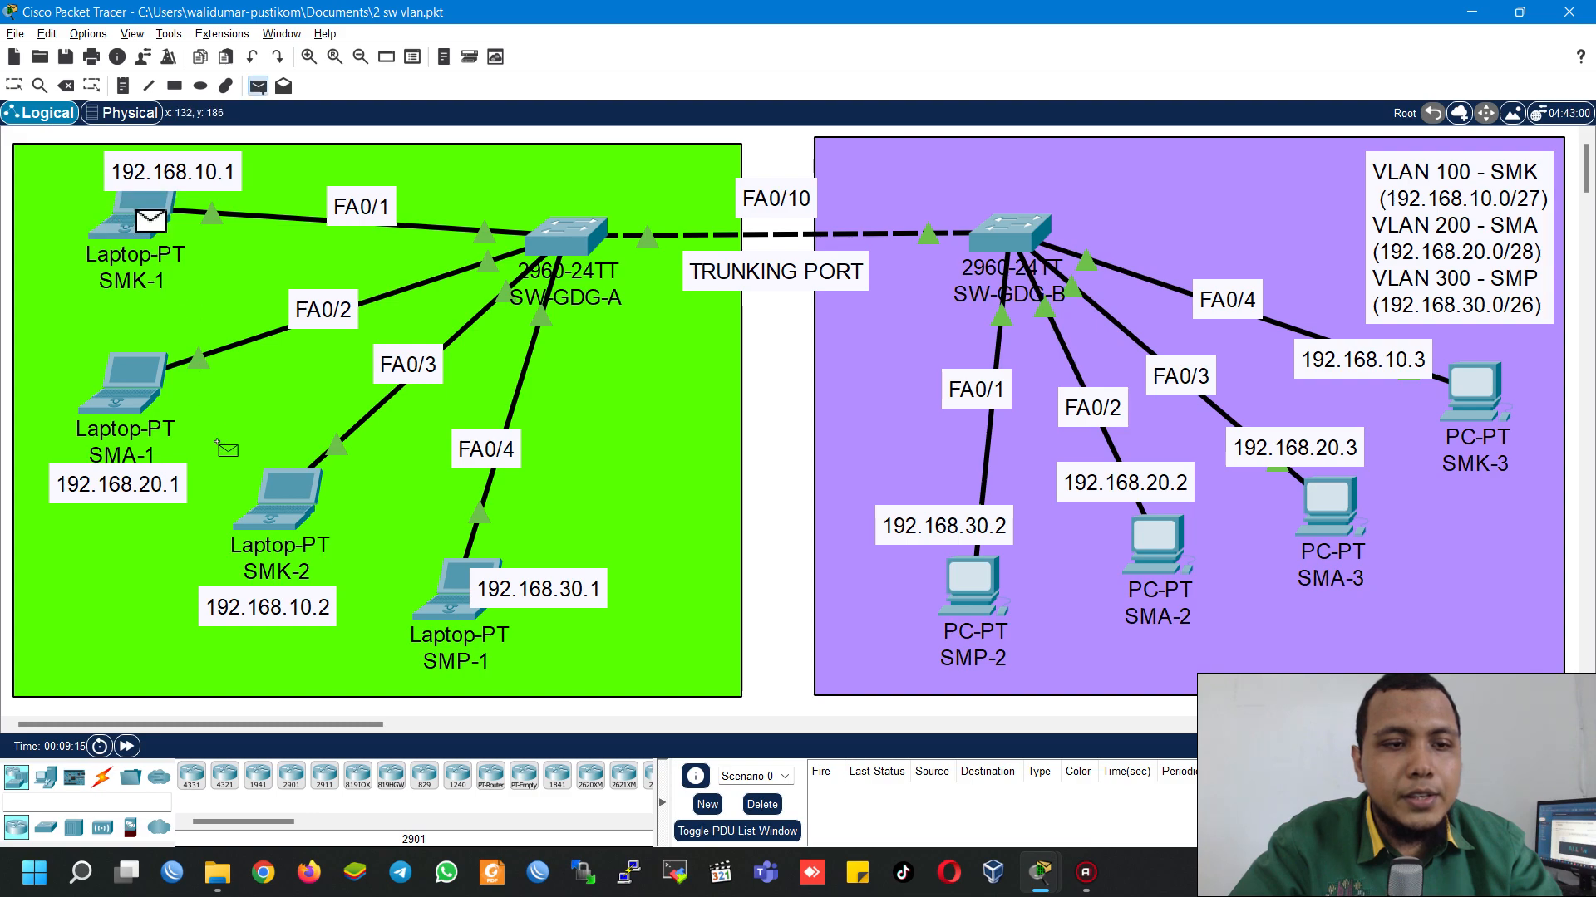
left_click(286, 513)
Step: Send simple PDUs from SMK-1 to SMK-3 and from SMA-1 to SMA-2, and clear the PDU list
left_click(258, 86)
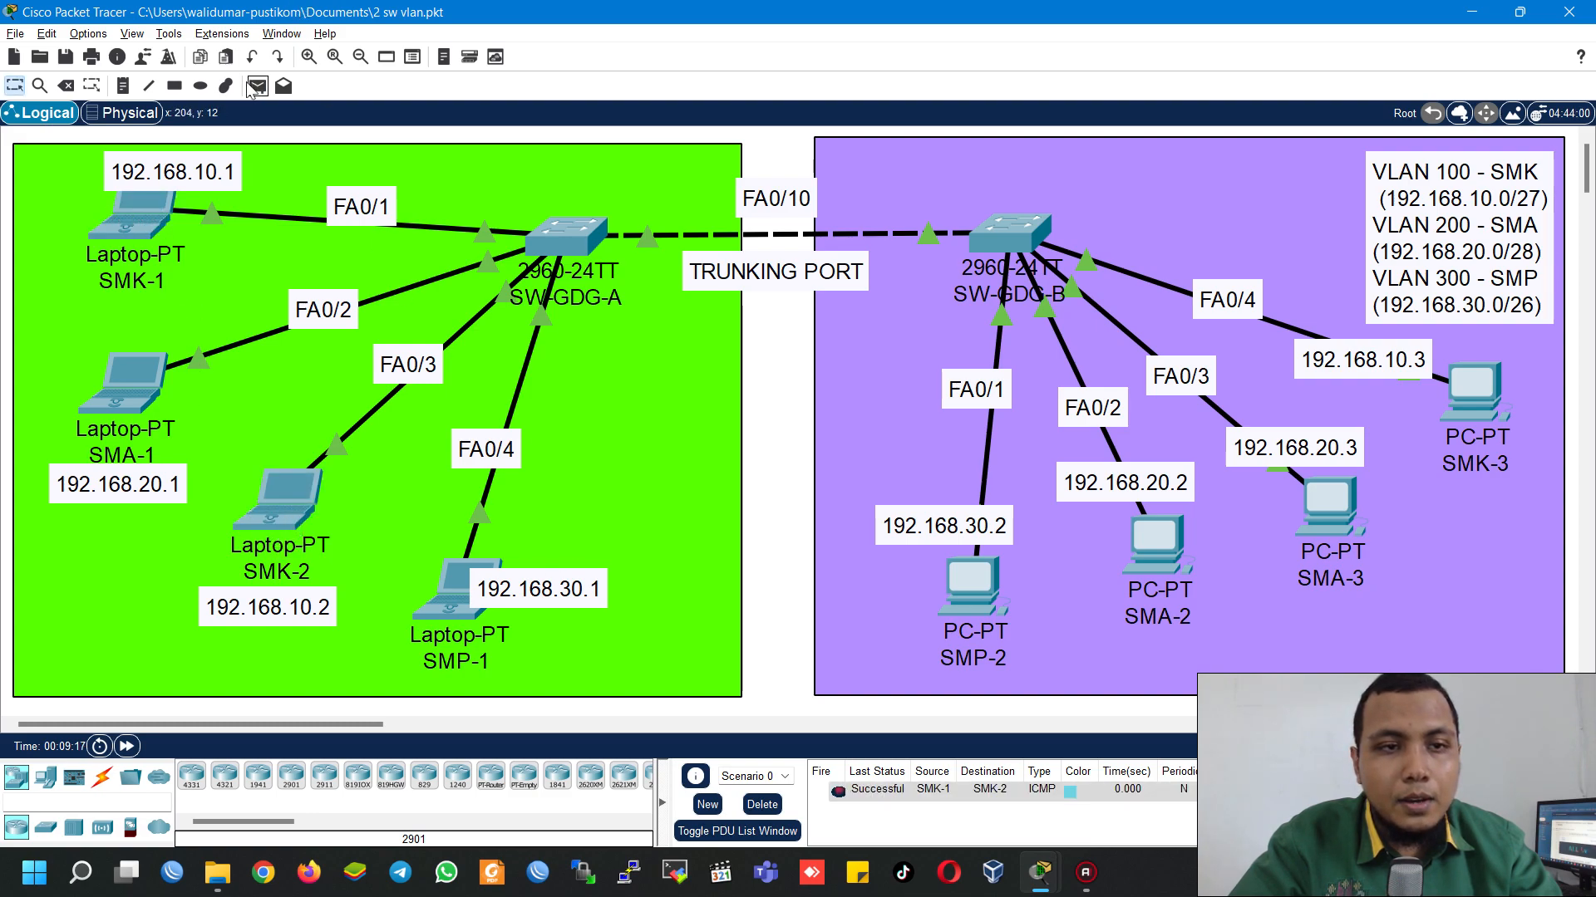
left_click(133, 218)
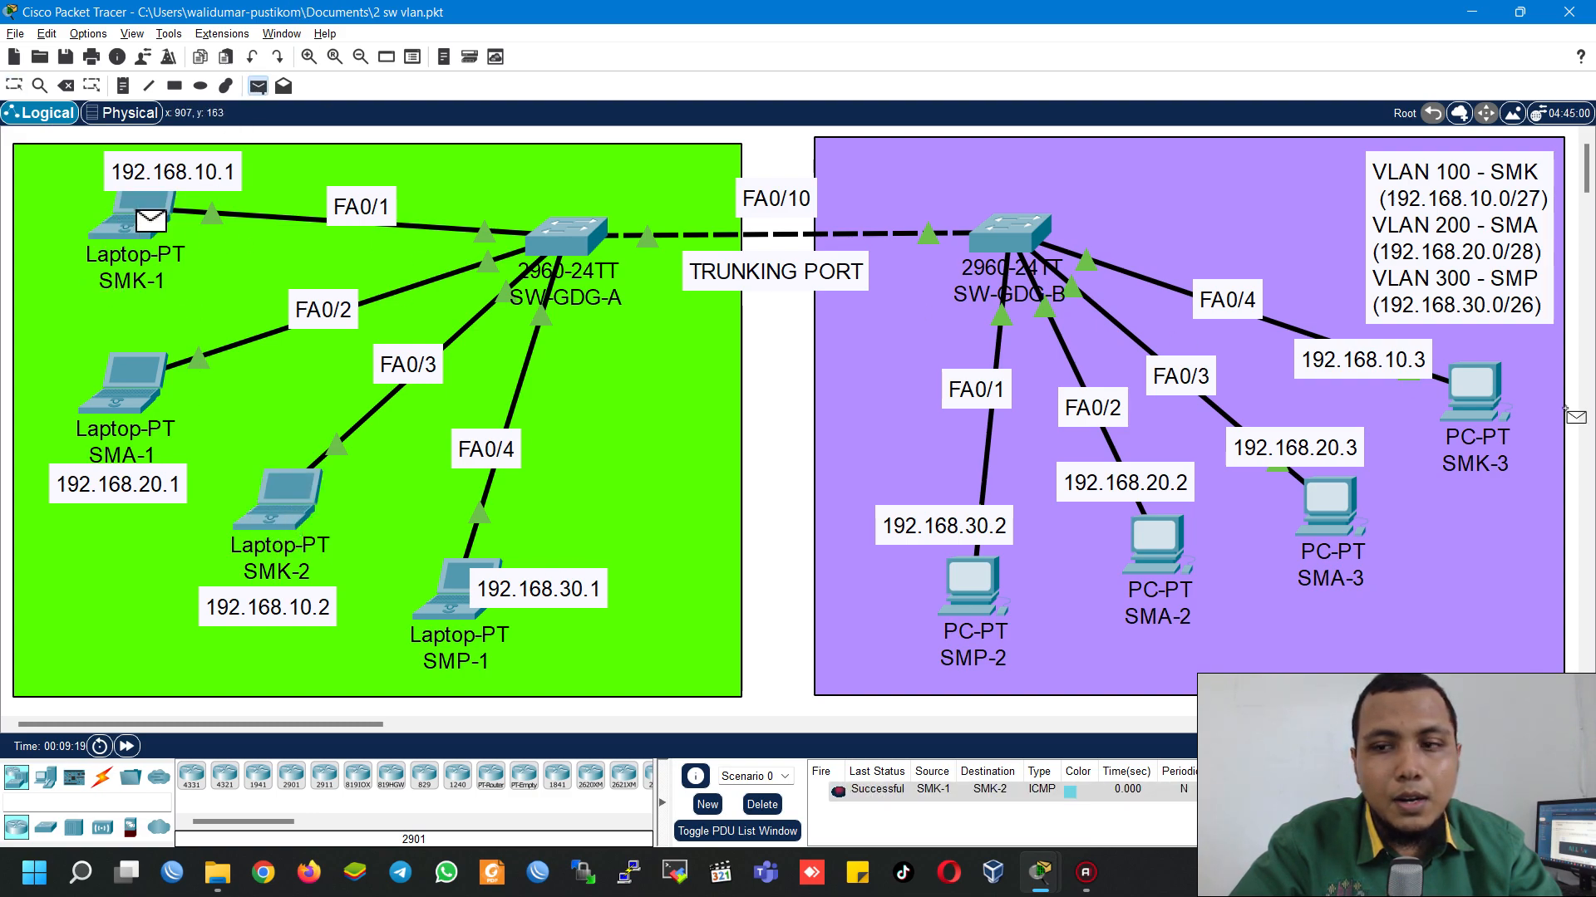
left_click(1483, 403)
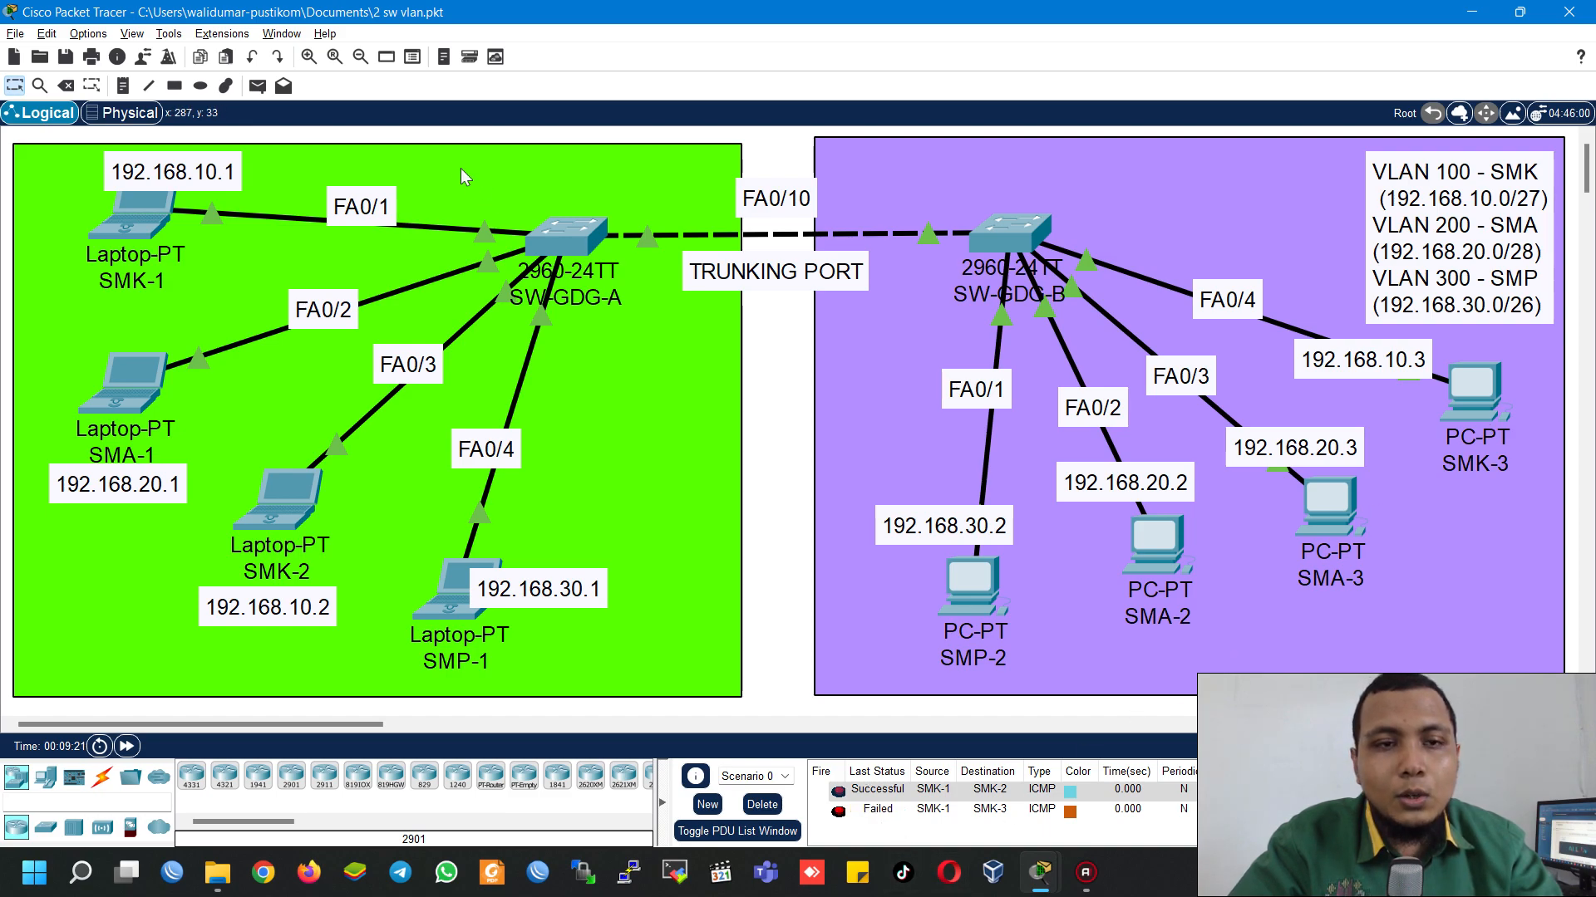
left_click(258, 86)
left_click(121, 384)
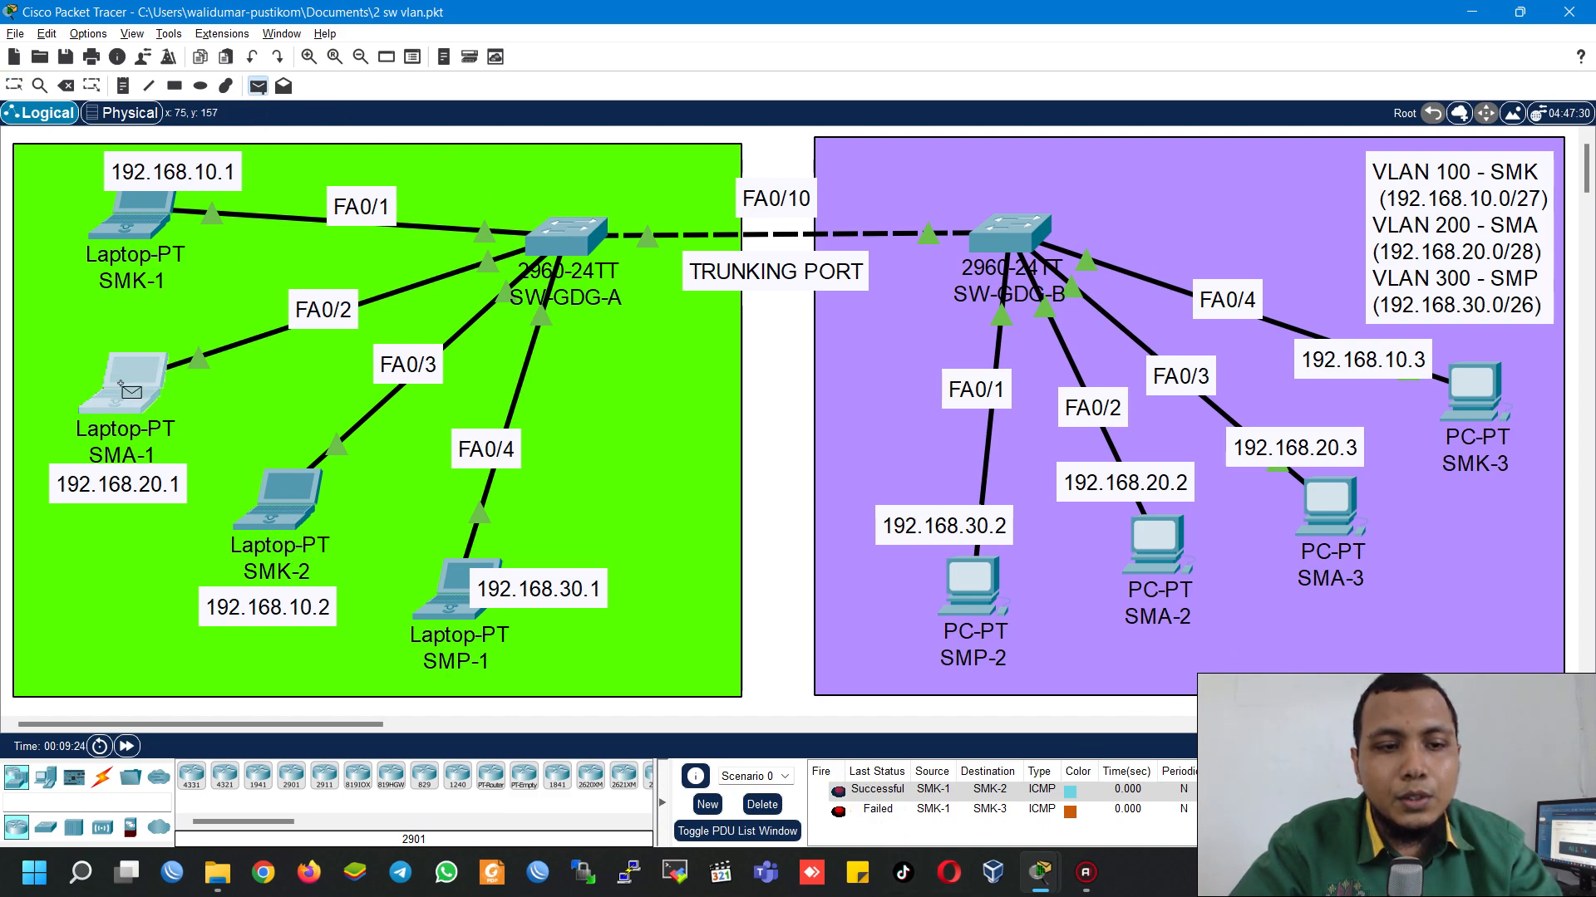
left_click(1155, 552)
left_click(762, 805)
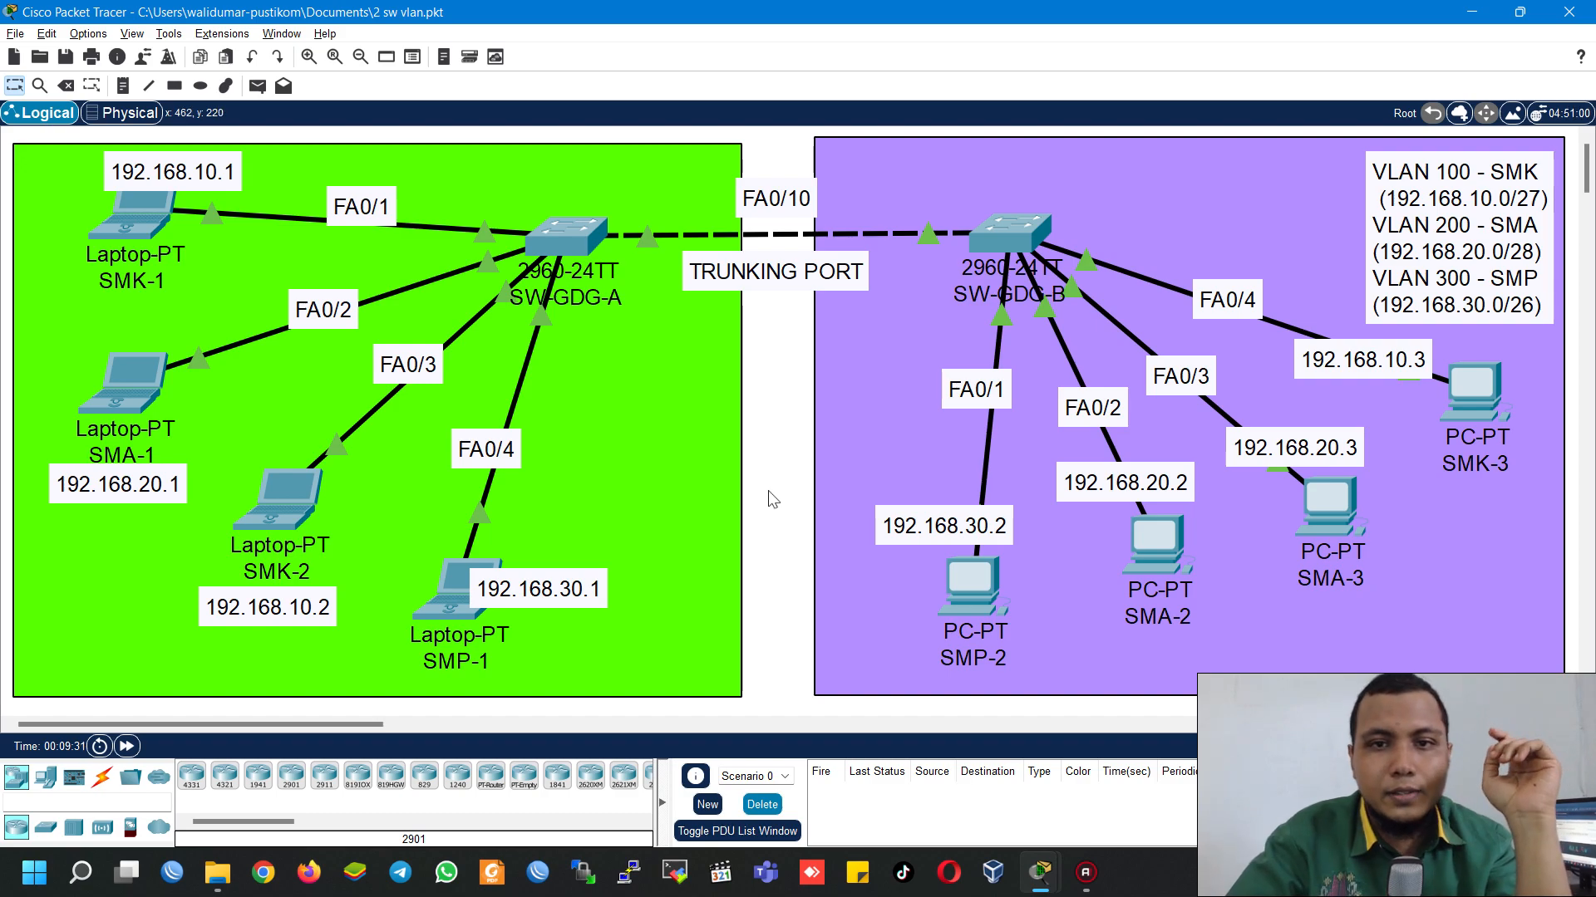
Step: Open the SW-GDG-A command line and set interface fa0/10 to trunk mode with switchport mode trunk
left_click(563, 234)
scroll(485, 690, "down", 3)
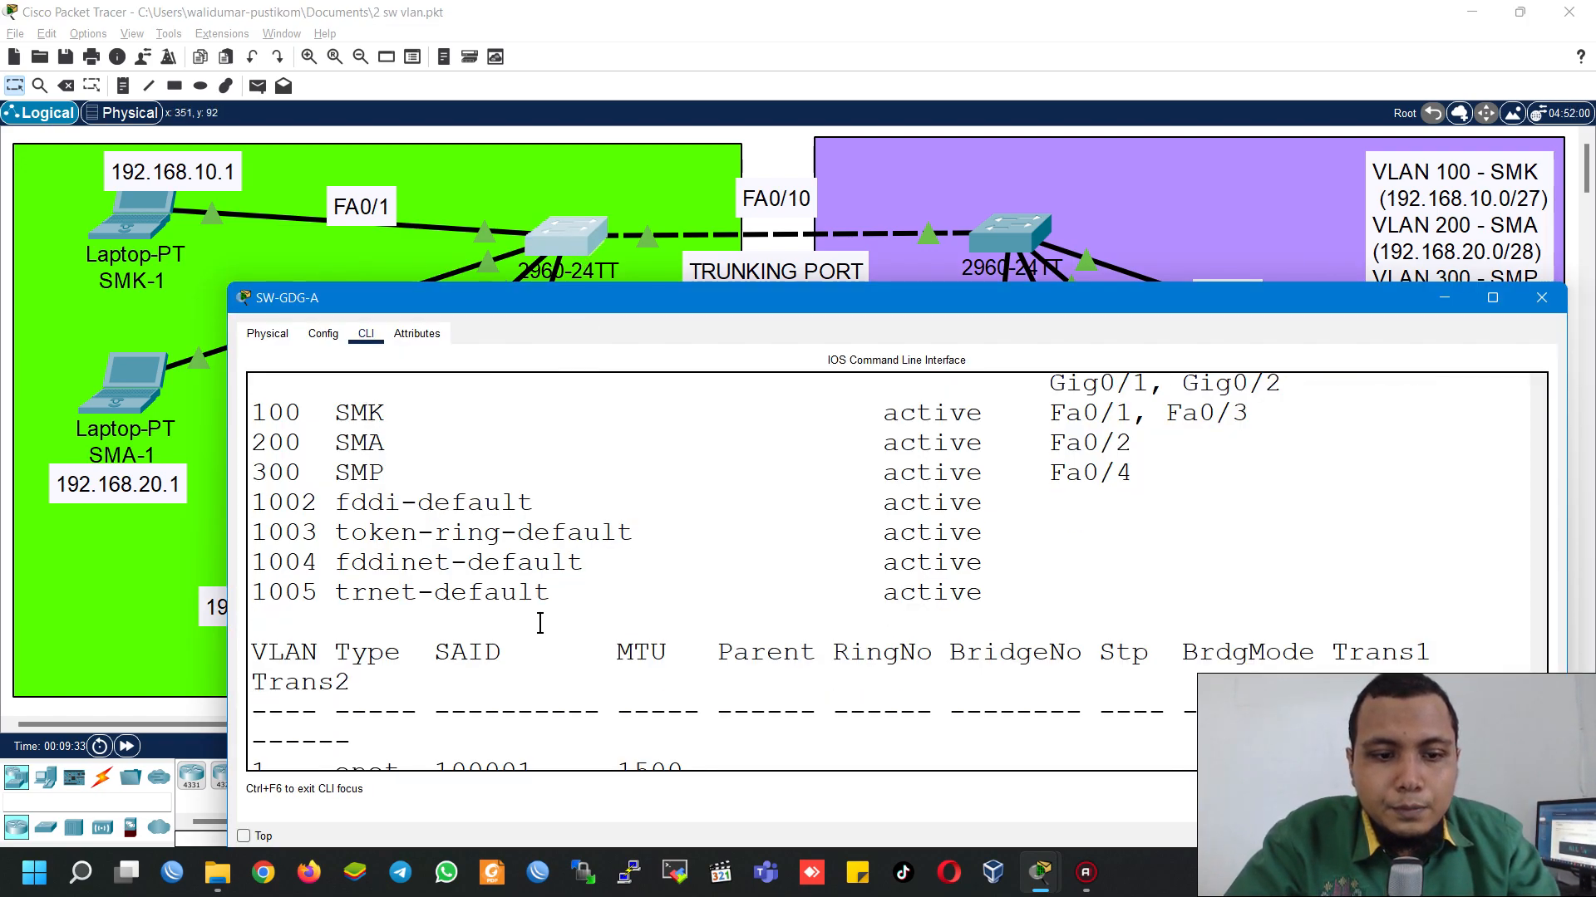
key("space")
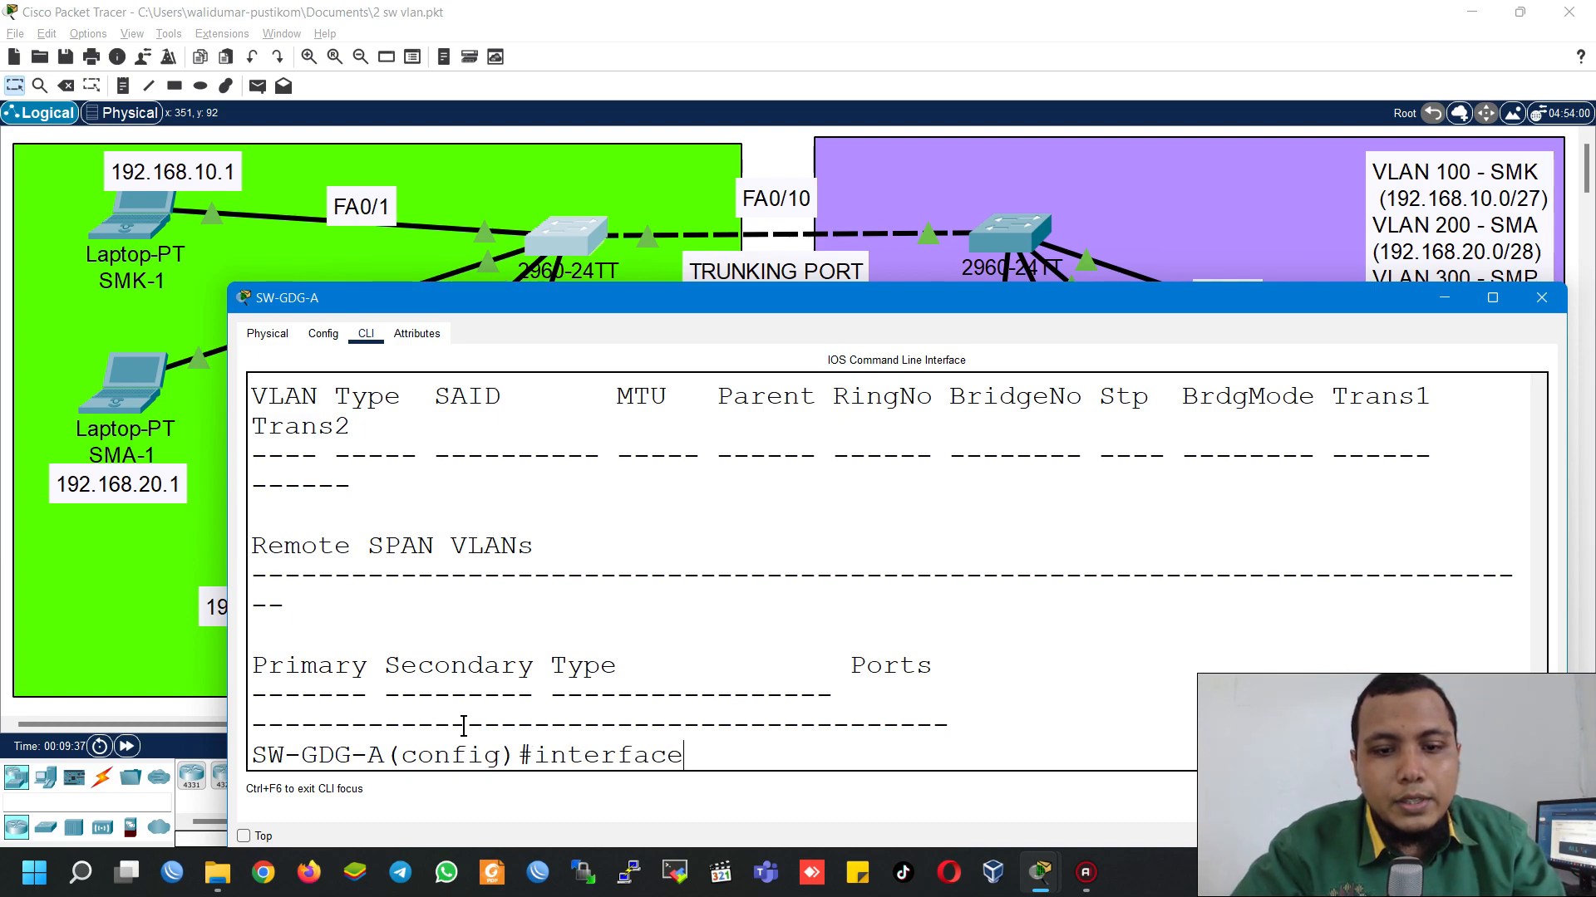
key("Return")
type("s")
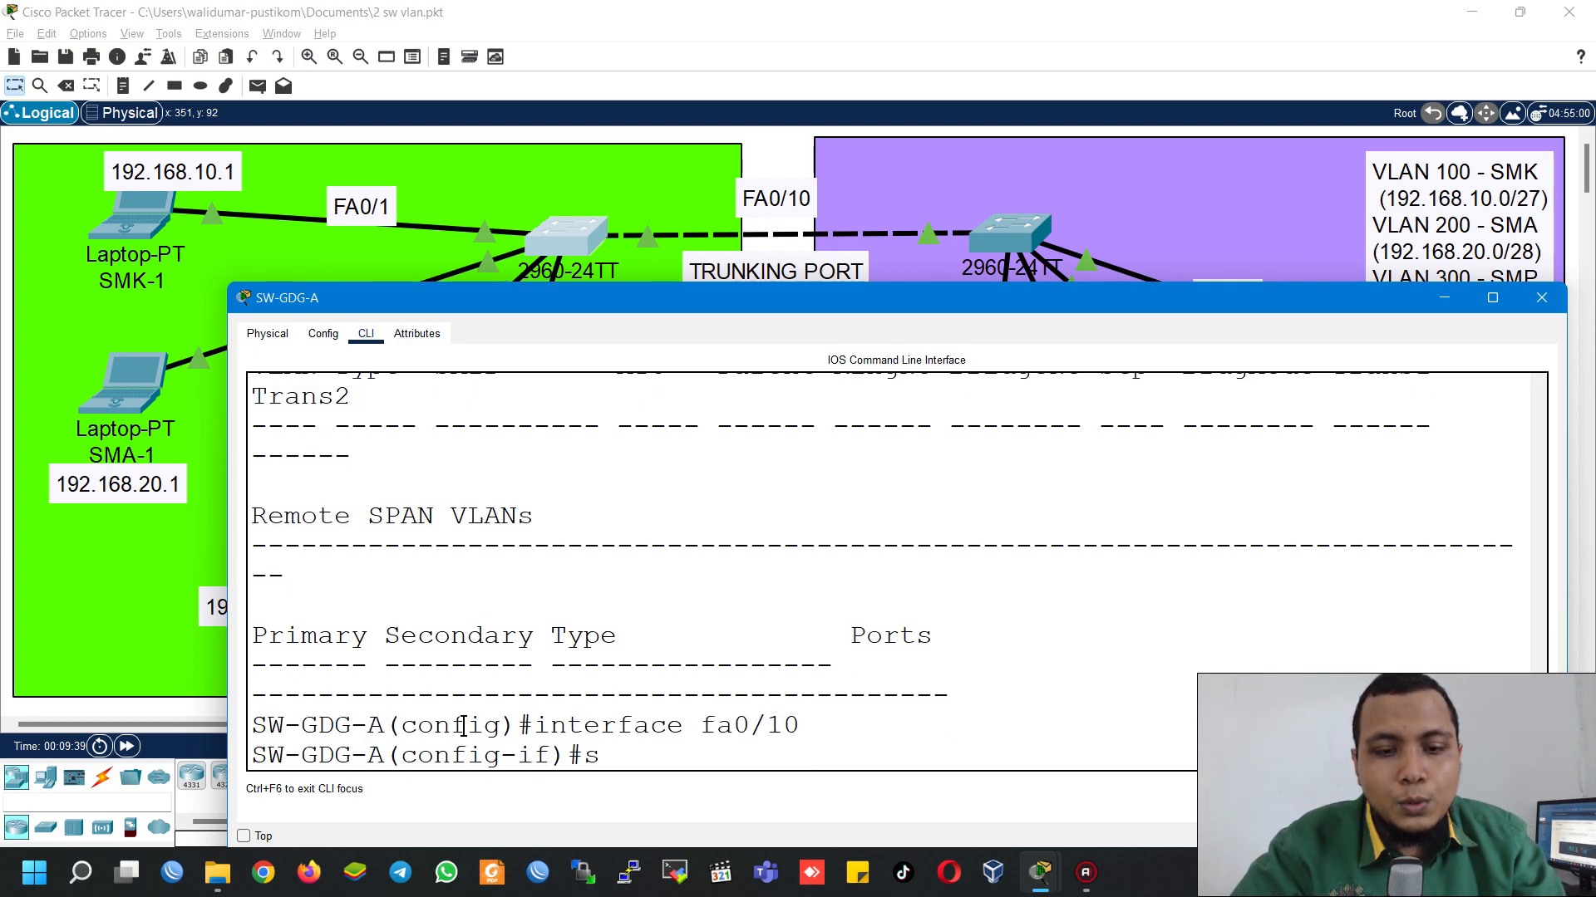
type("witchport mod")
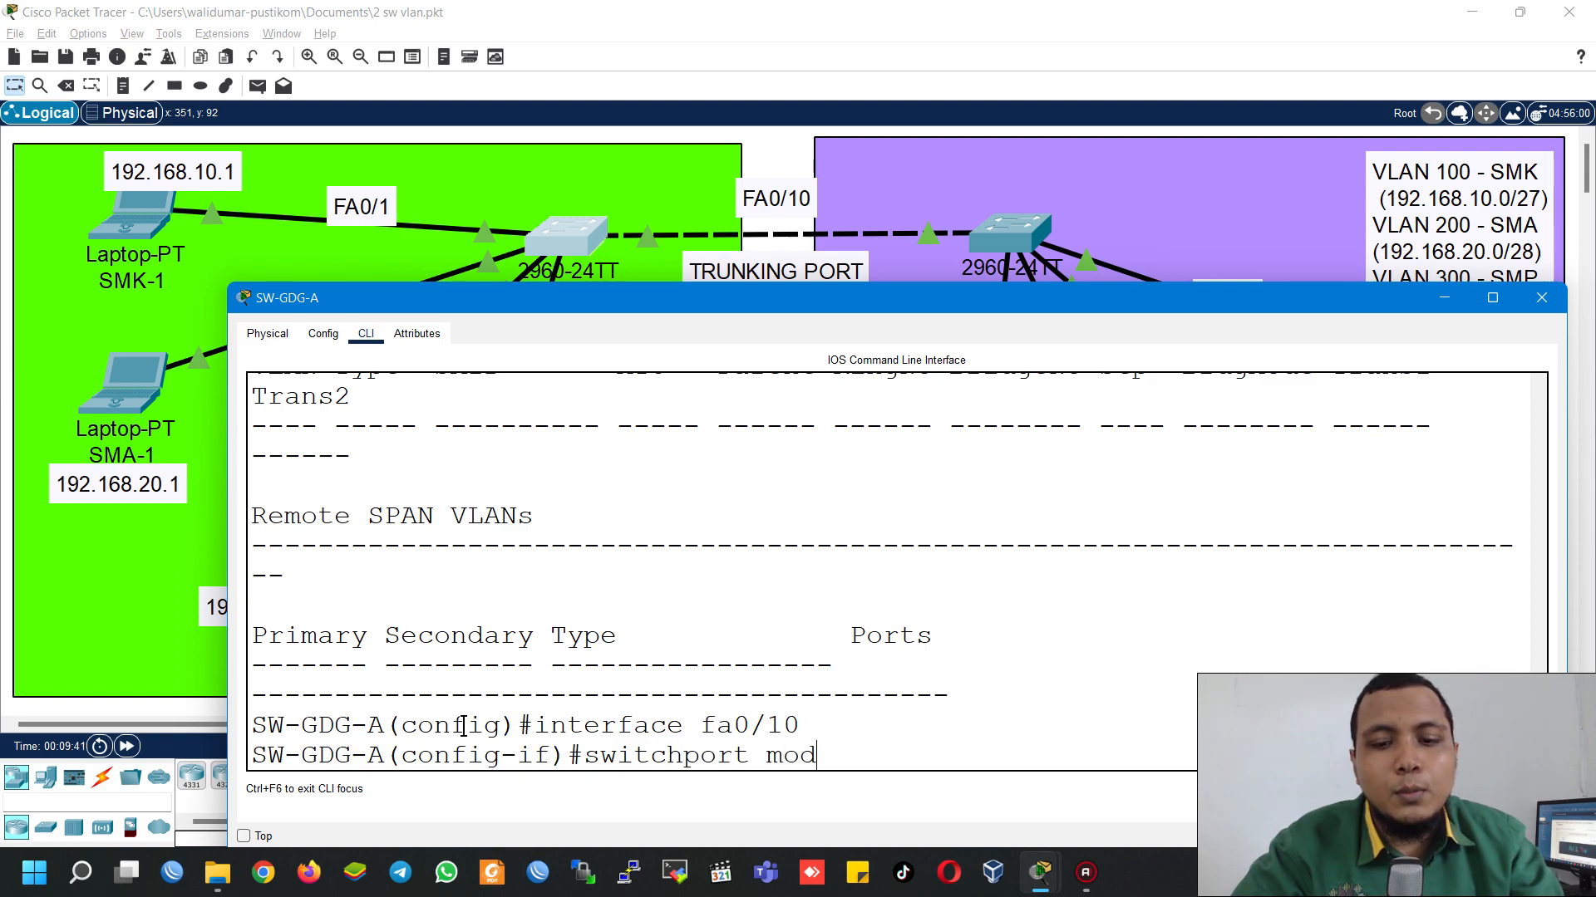
type("e trunk")
key("Return")
Step: Set the allowed VLANs on SW-GDG-A's fa0/10 trunk, including 100 and 200, and exit the interface configuration
type("switchport trunk")
key("Tab")
type("al")
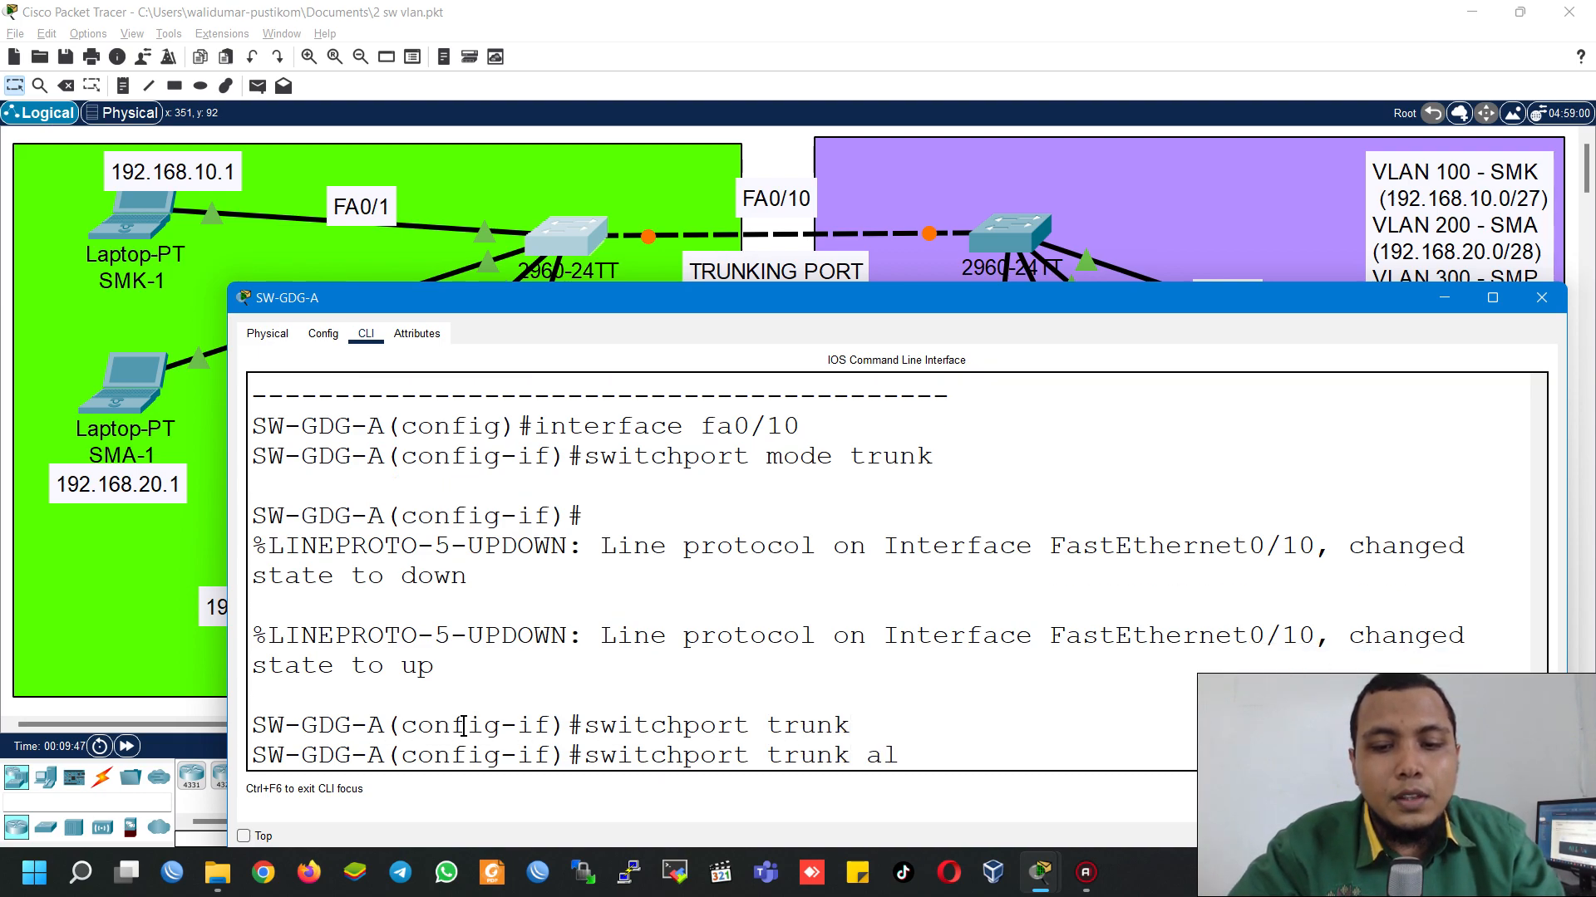
type("o")
key("Tab")
type("l")
key("Tab")
type("vlan 100,200")
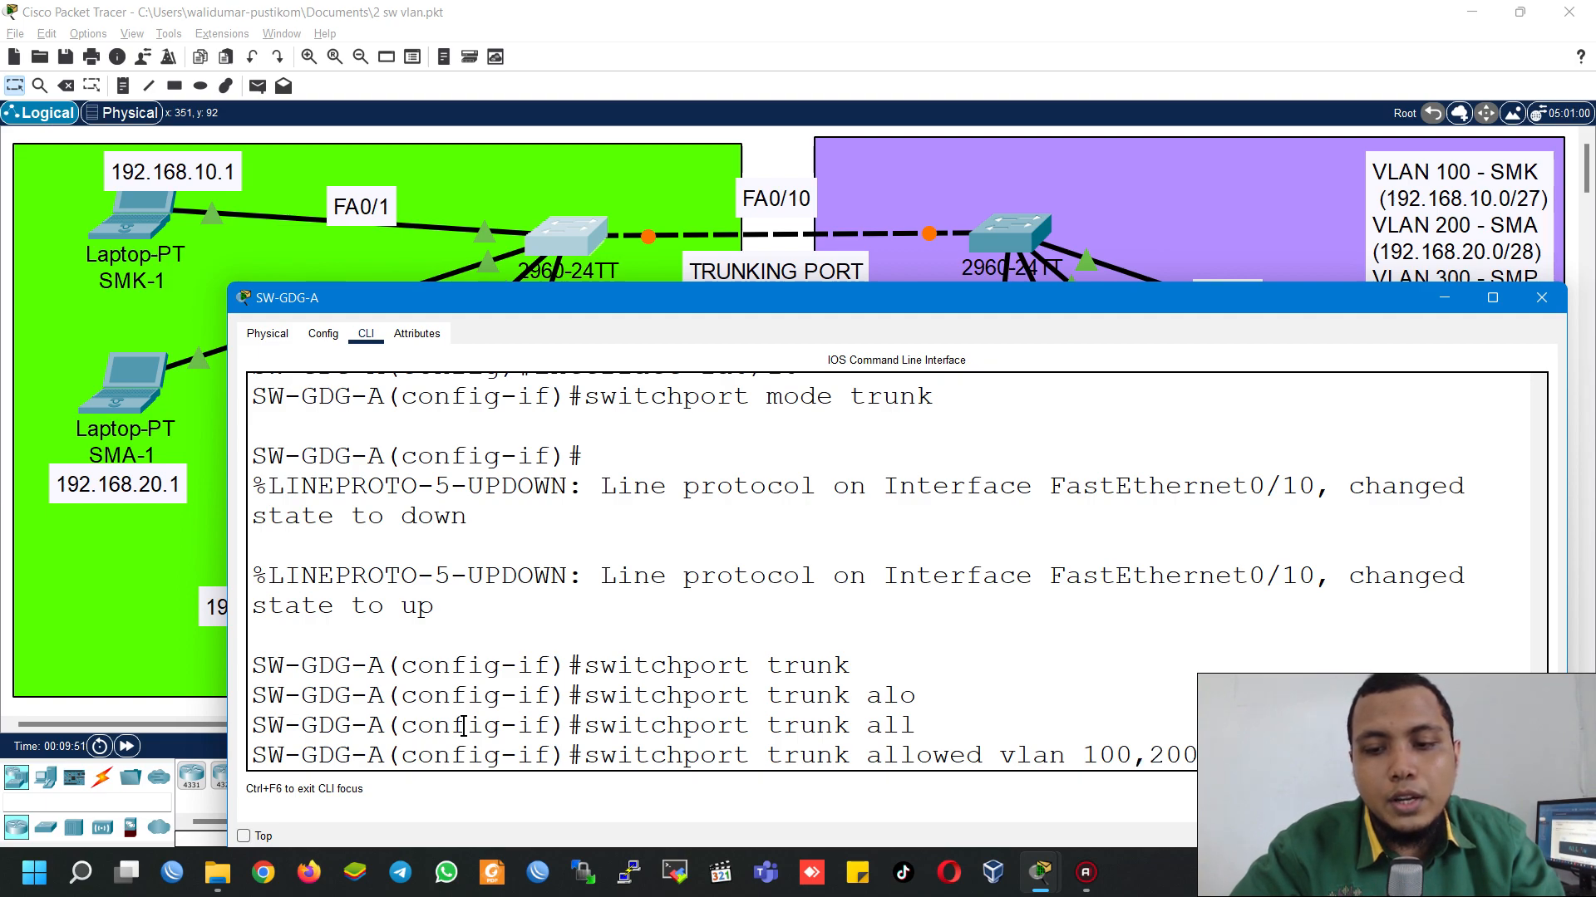
key("Return")
type("exit")
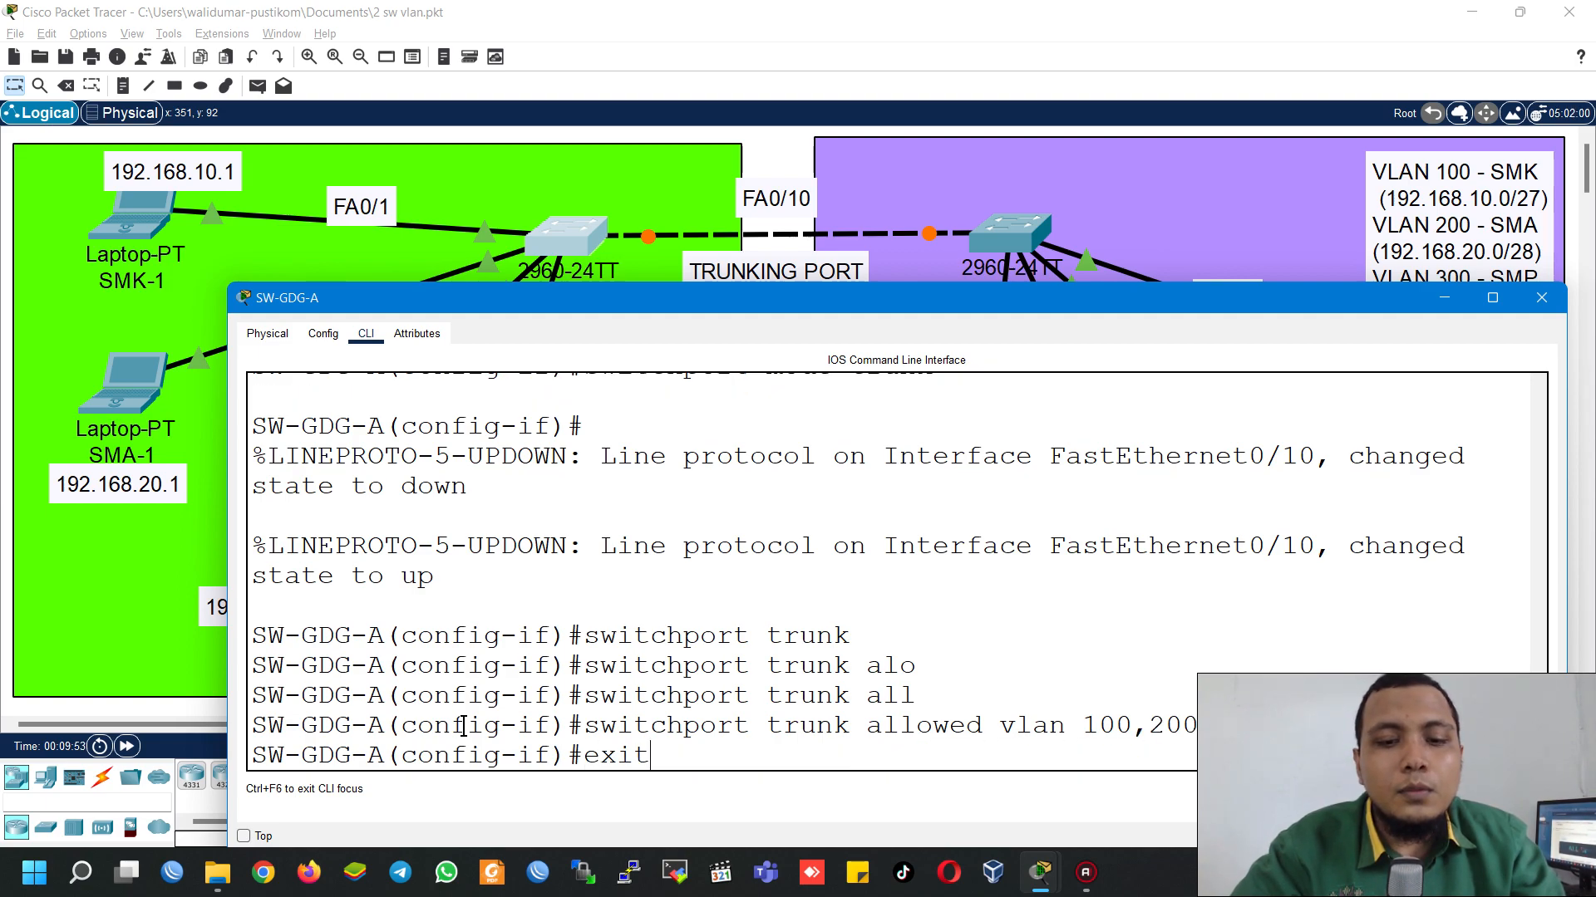
key("Return")
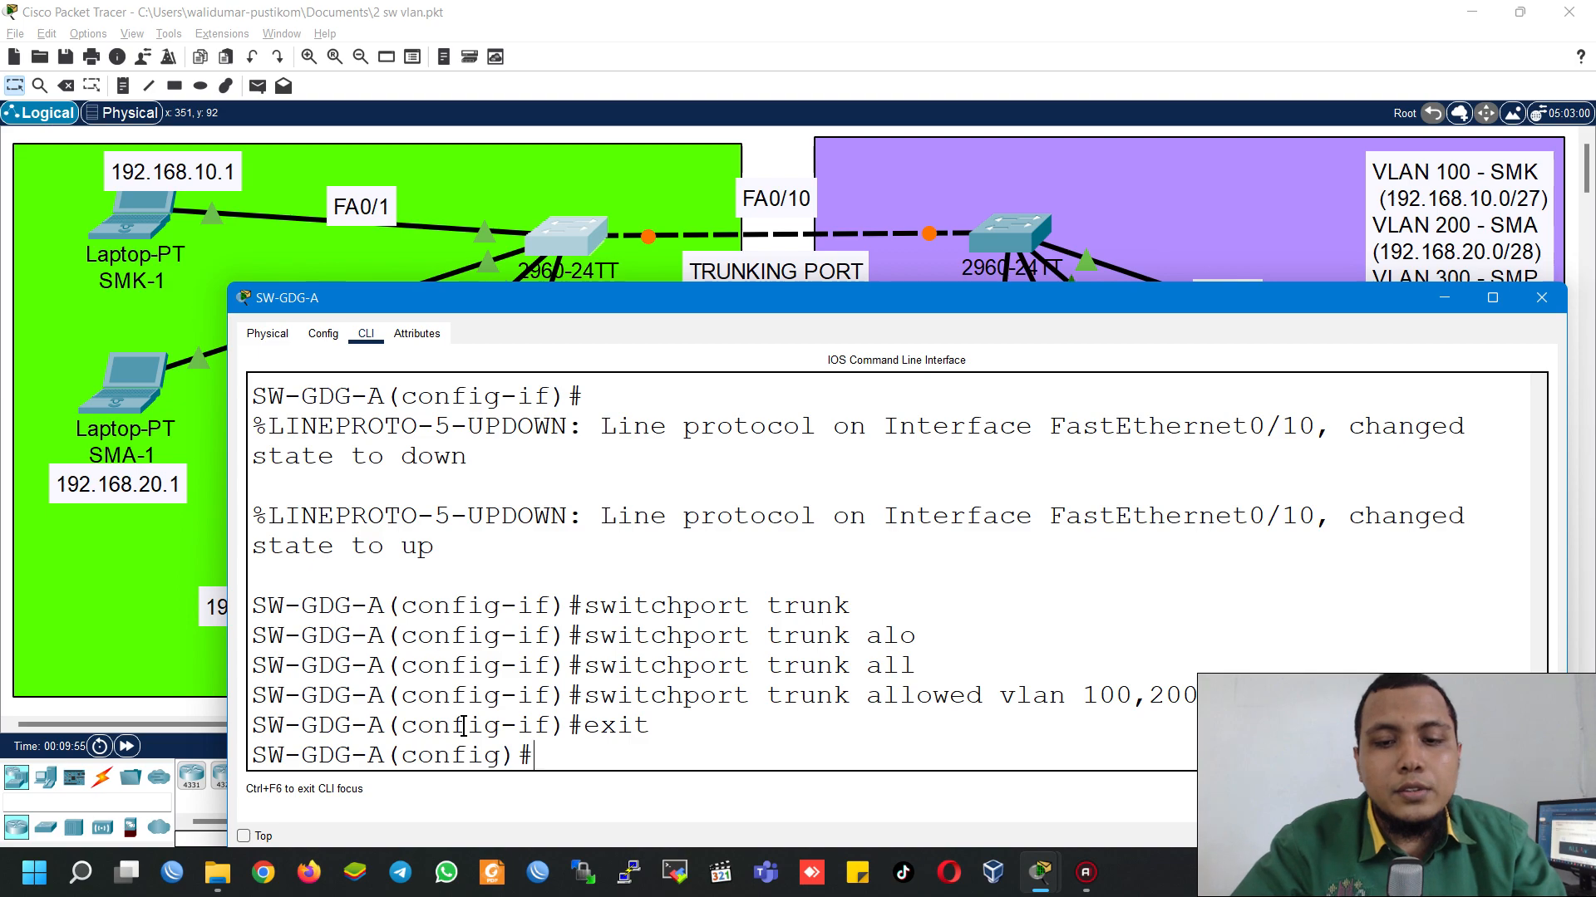
Step: Open the SW-GDG-B command line, widen its window and place it below the link between the two switches
left_click(796, 157)
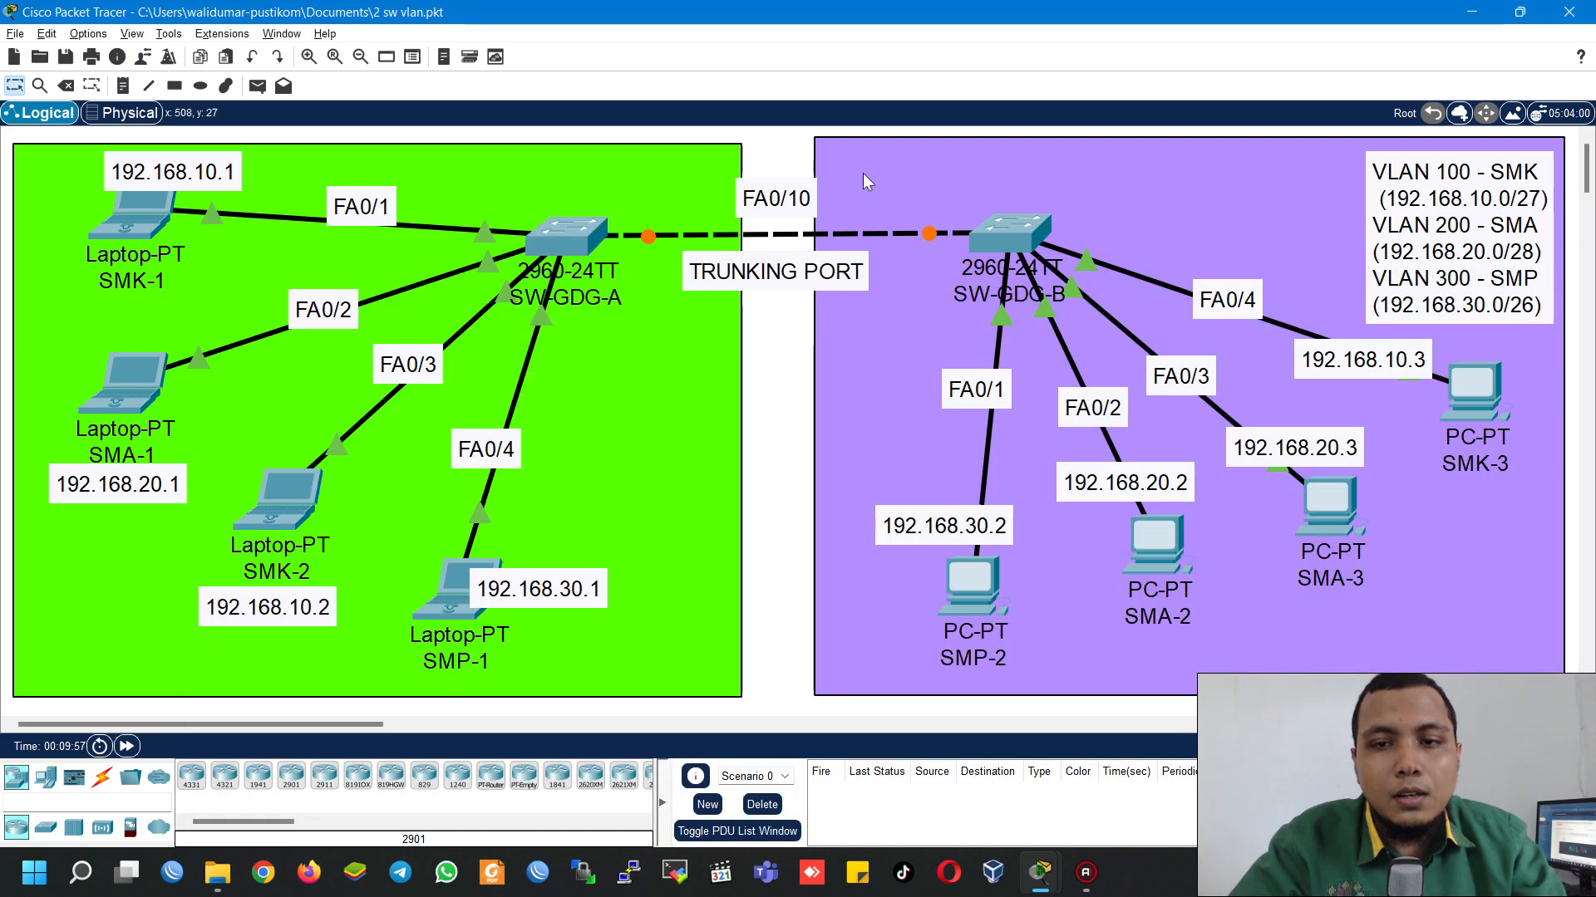
left_click(1007, 232)
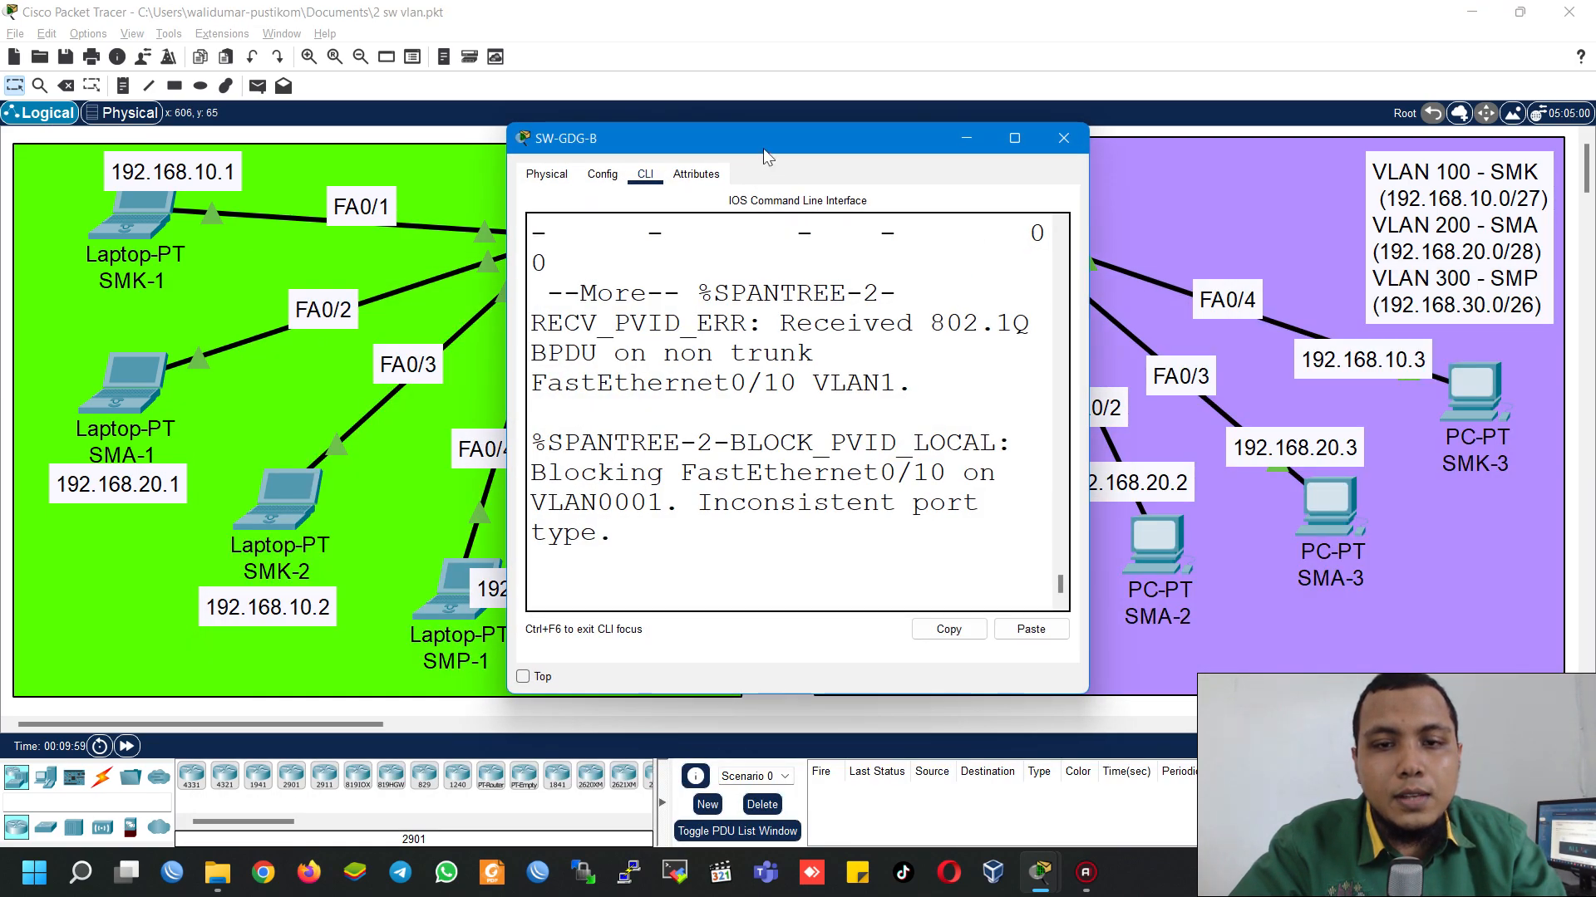
left_click_drag(766, 156, 497, 276)
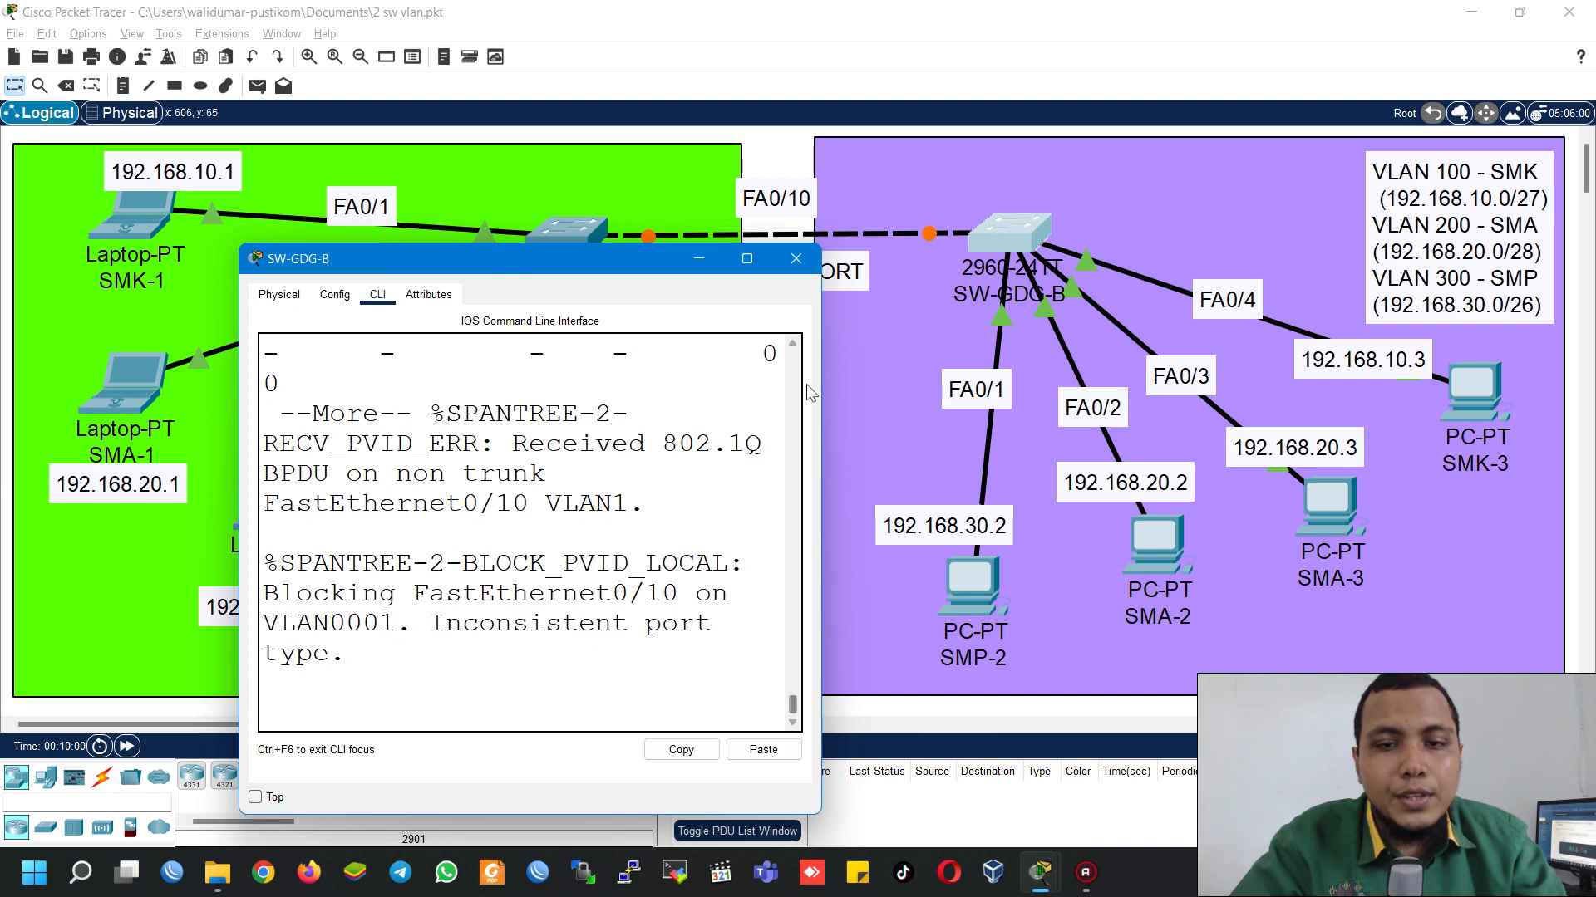
left_click_drag(820, 376, 1190, 376)
left_click_drag(746, 271, 799, 352)
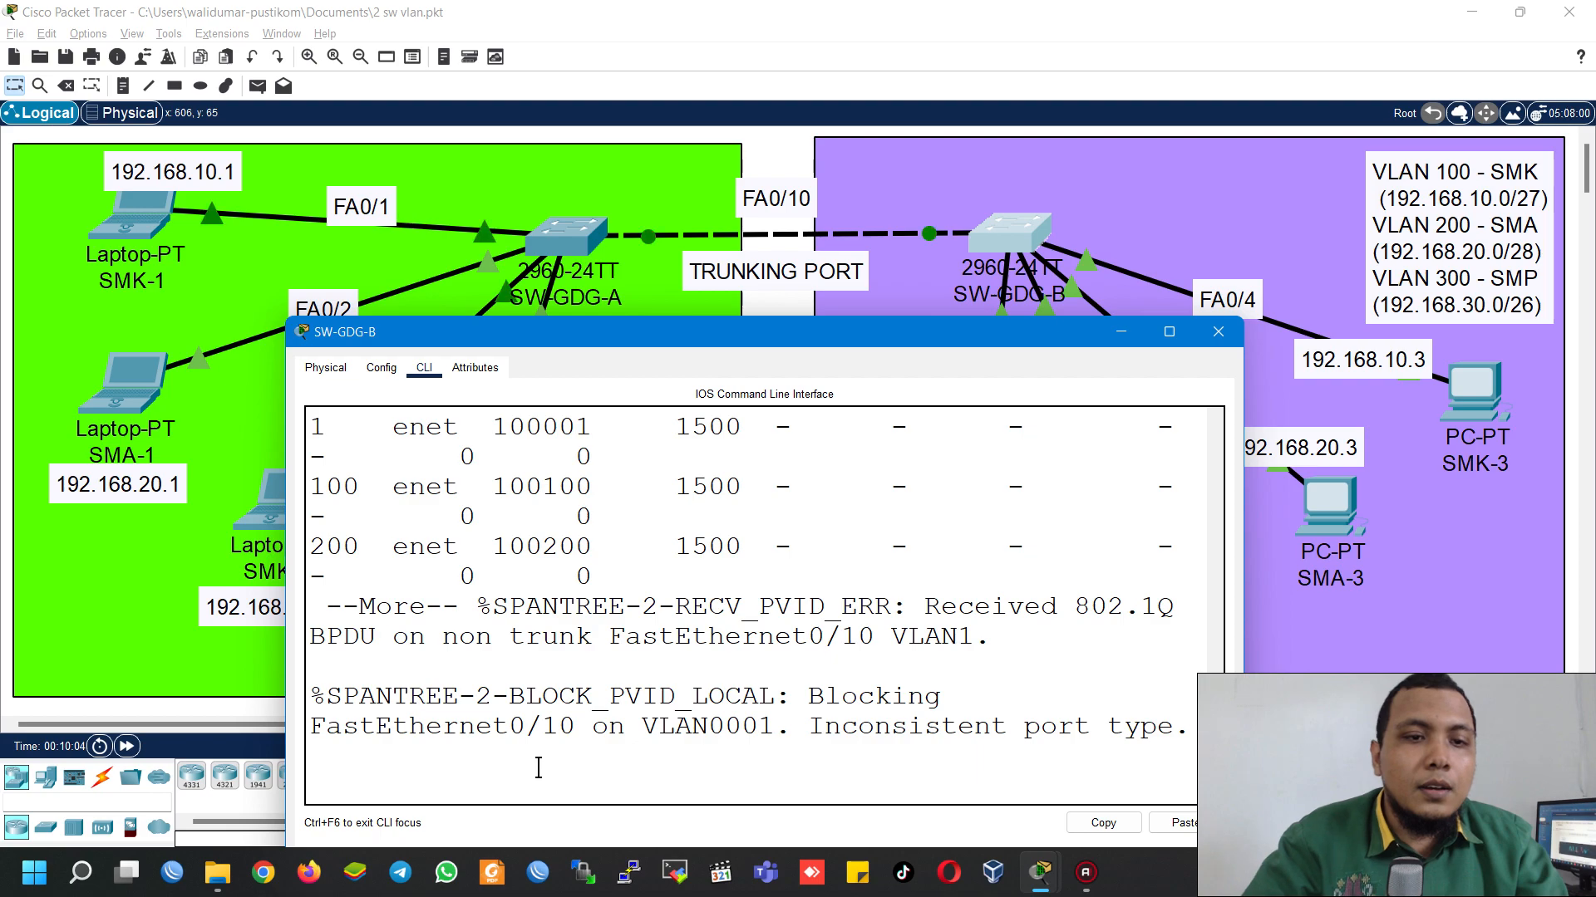
Step: Page through the remaining VLAN output on SW-GDG-B and enter the configuration of interface fa0/10
key("Return")
key("Return")
key("space")
type("con")
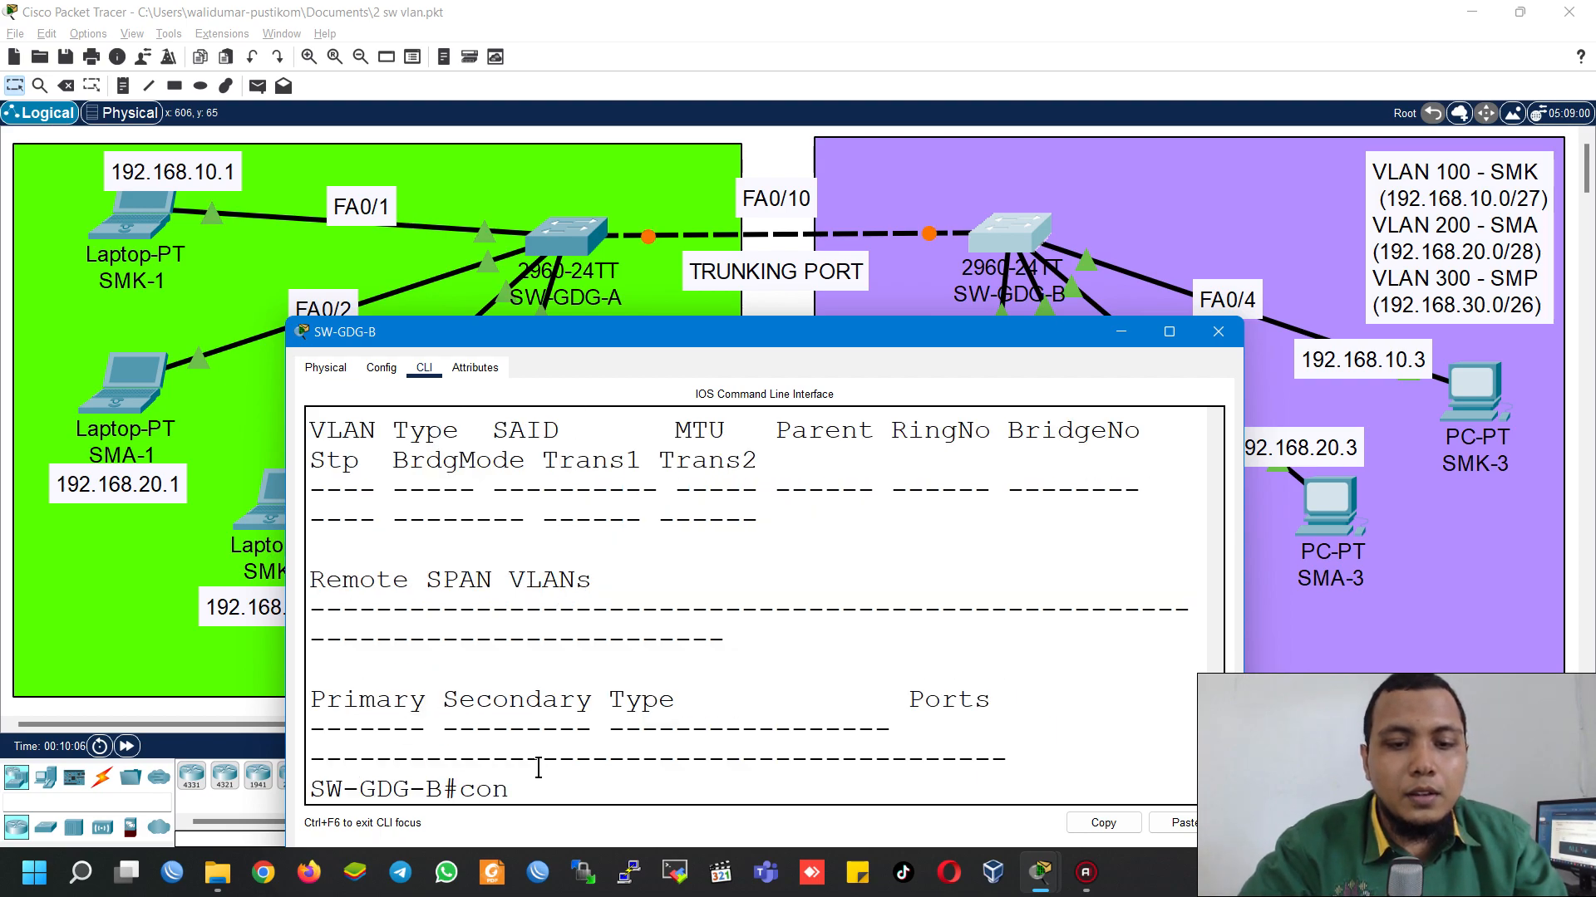
type("f t")
key("Return")
type("int f")
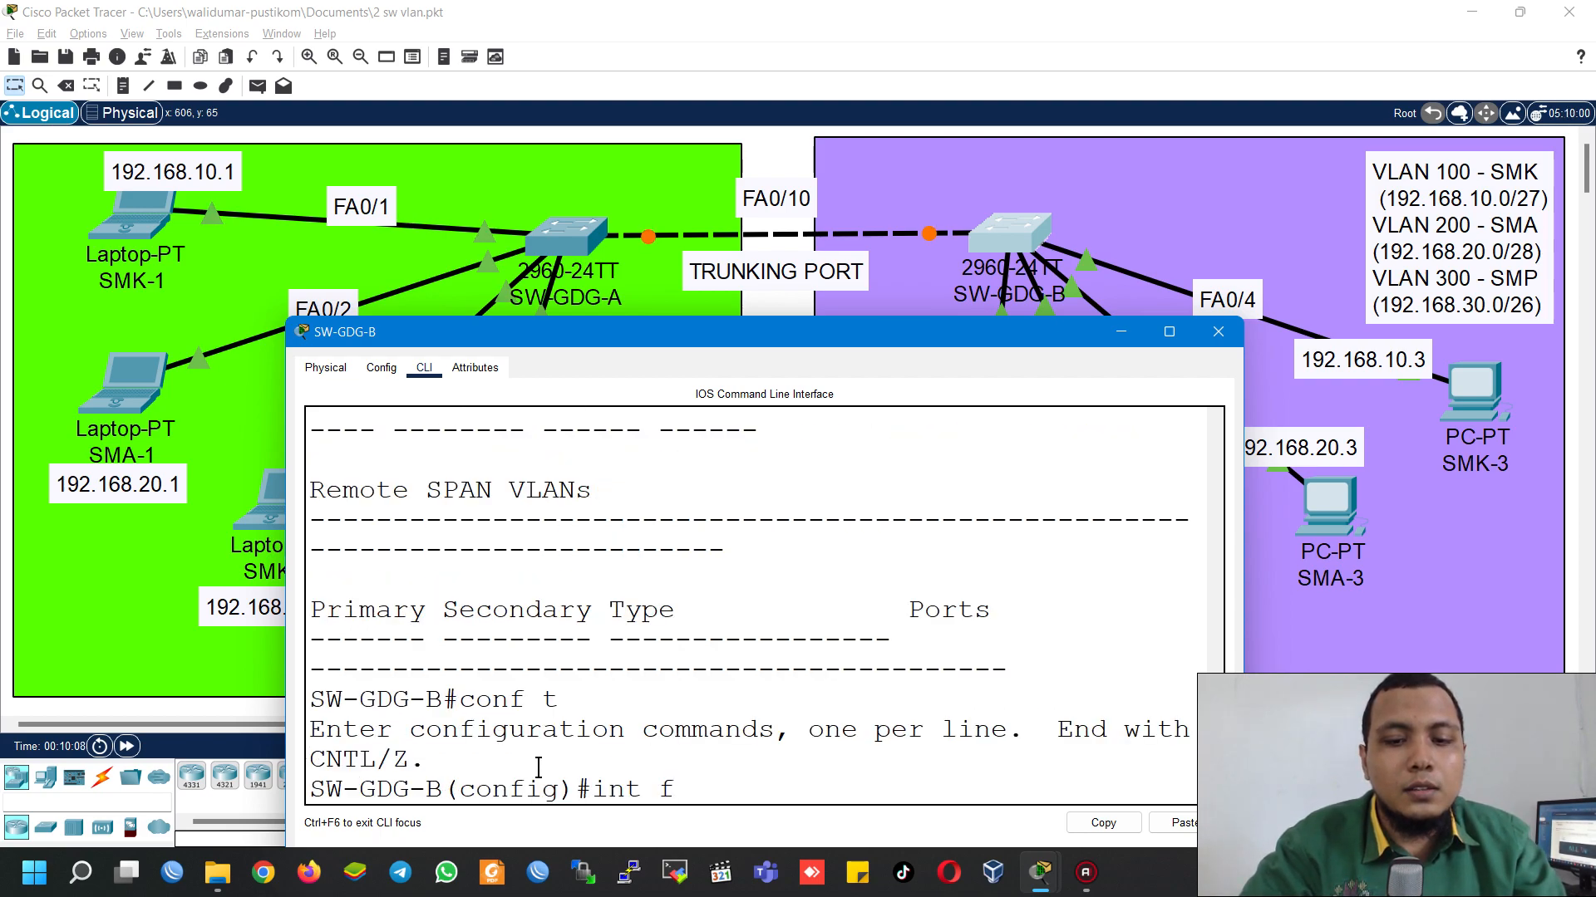
type("a0/10")
key("Return")
Step: Set interface fa0/10 on SW-GDG-B to trunk mode with switchport mode trunk
type("switchpo")
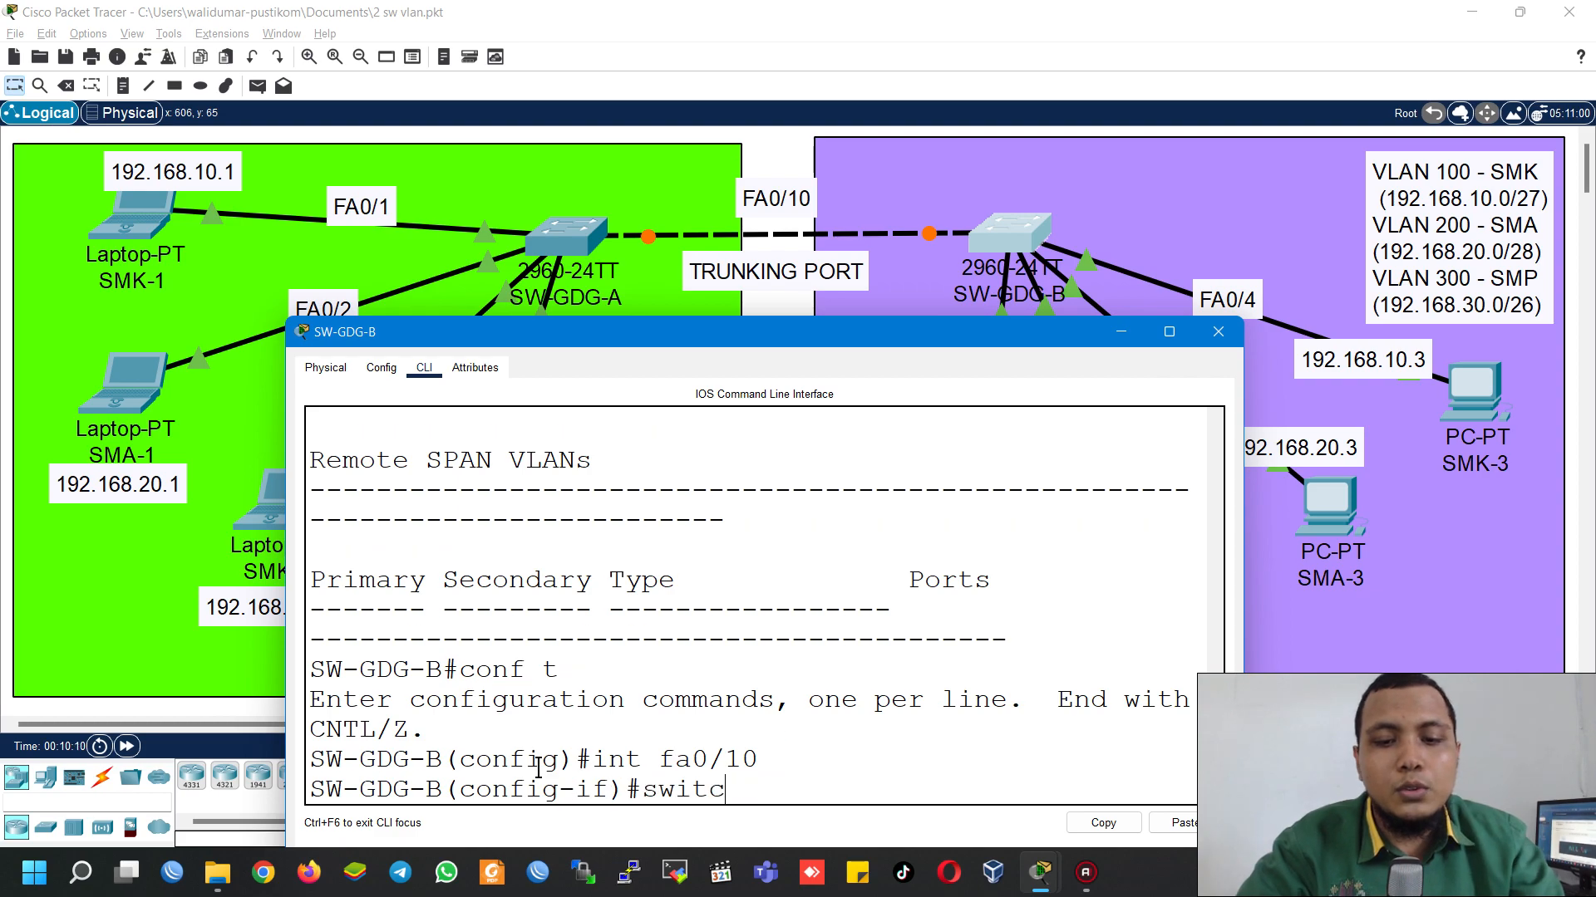
key("Tab")
type("mo")
key("Tab")
type("tr")
key("Tab")
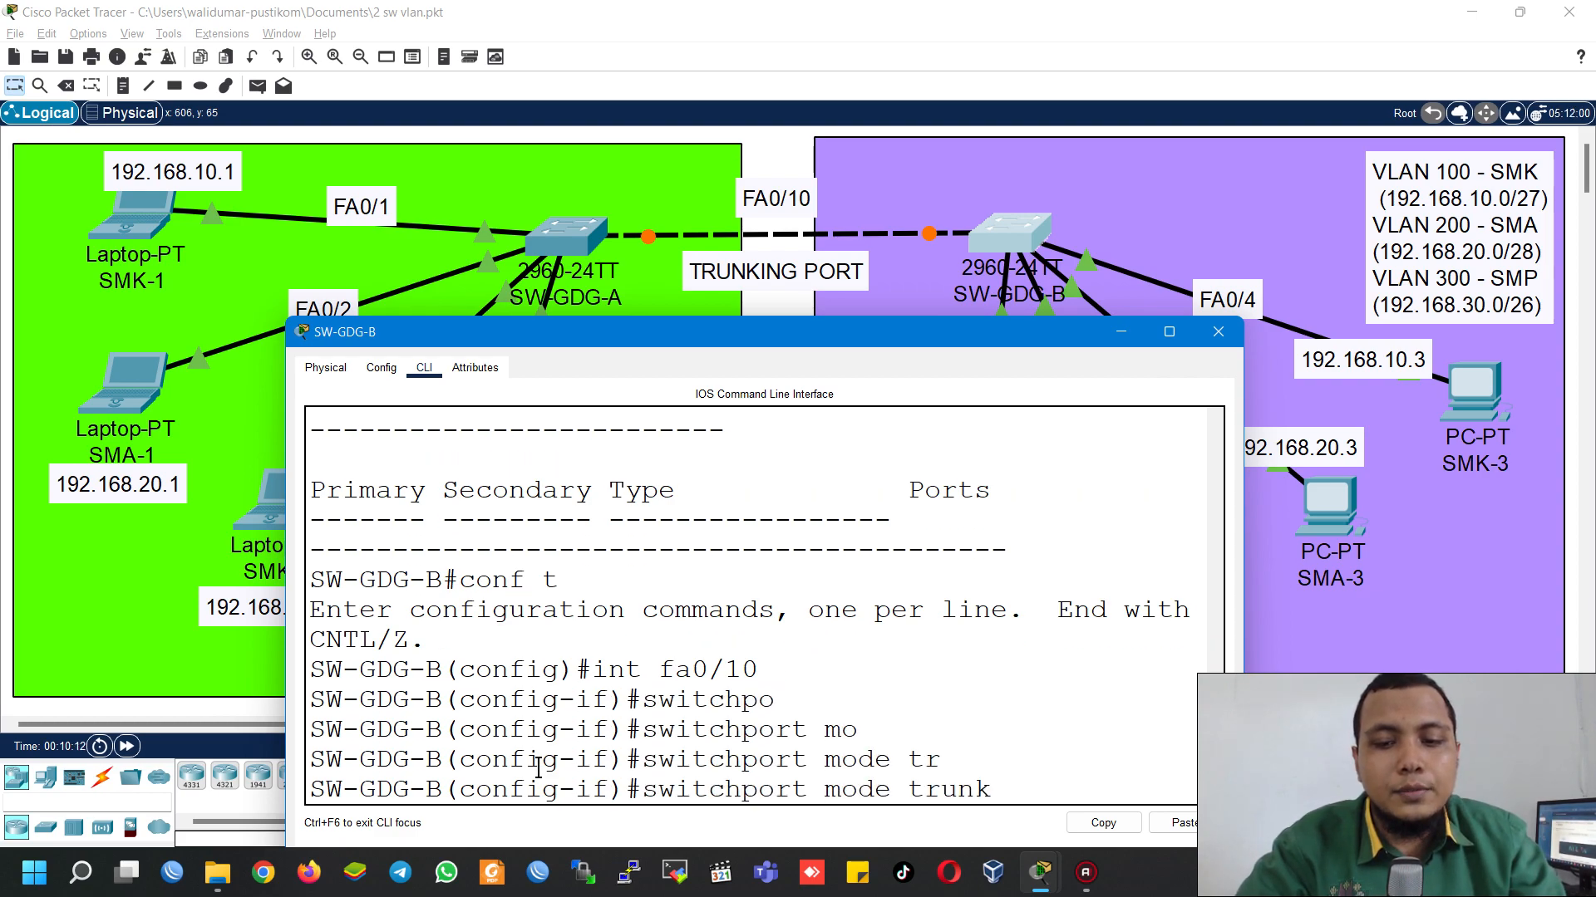
key("Return")
Step: Allow VLANs 100,200,300 on SW-GDG-B's fa0/10 trunk and close the switch window
type("swi")
key("Tab")
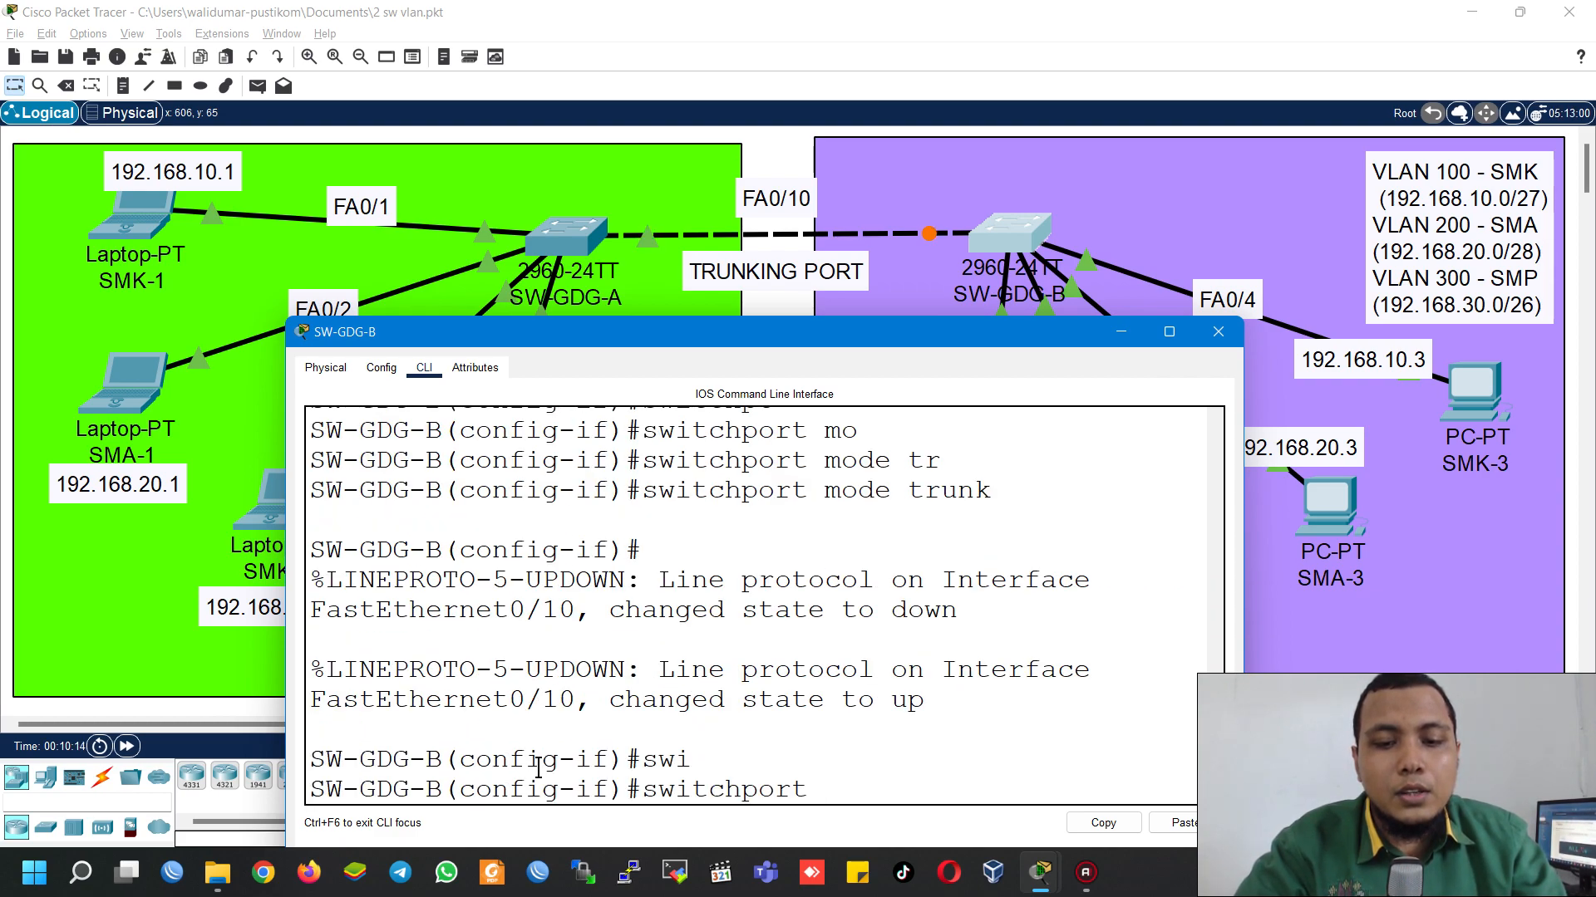
type("tr")
key("Tab")
type("al")
key("Tab")
type("vl")
key("Tab")
type("100")
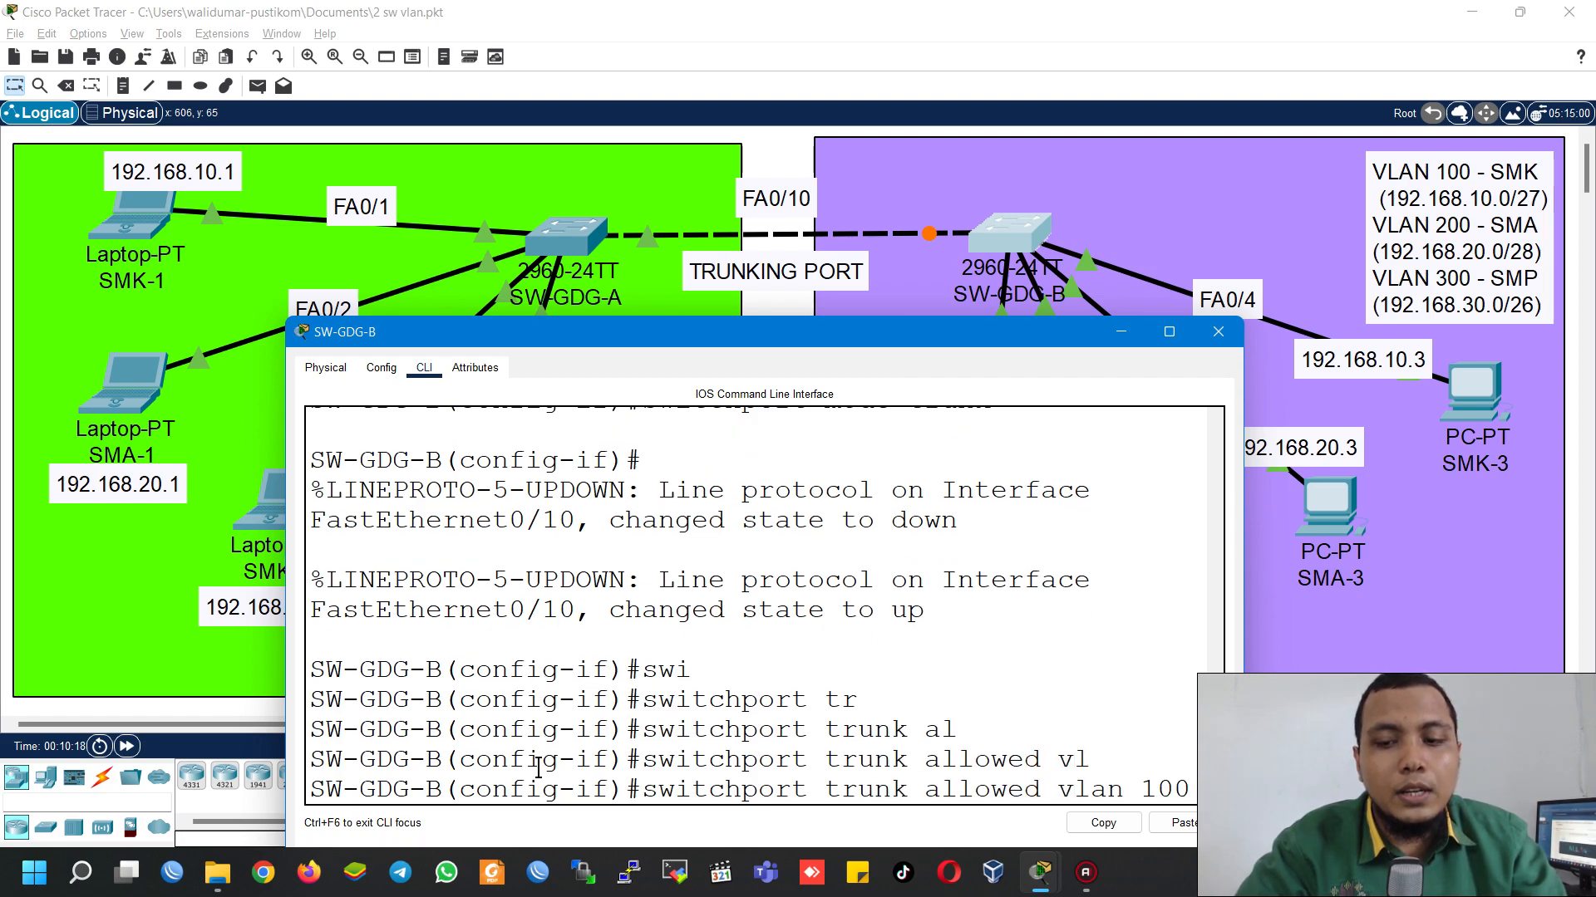
type(",200,300")
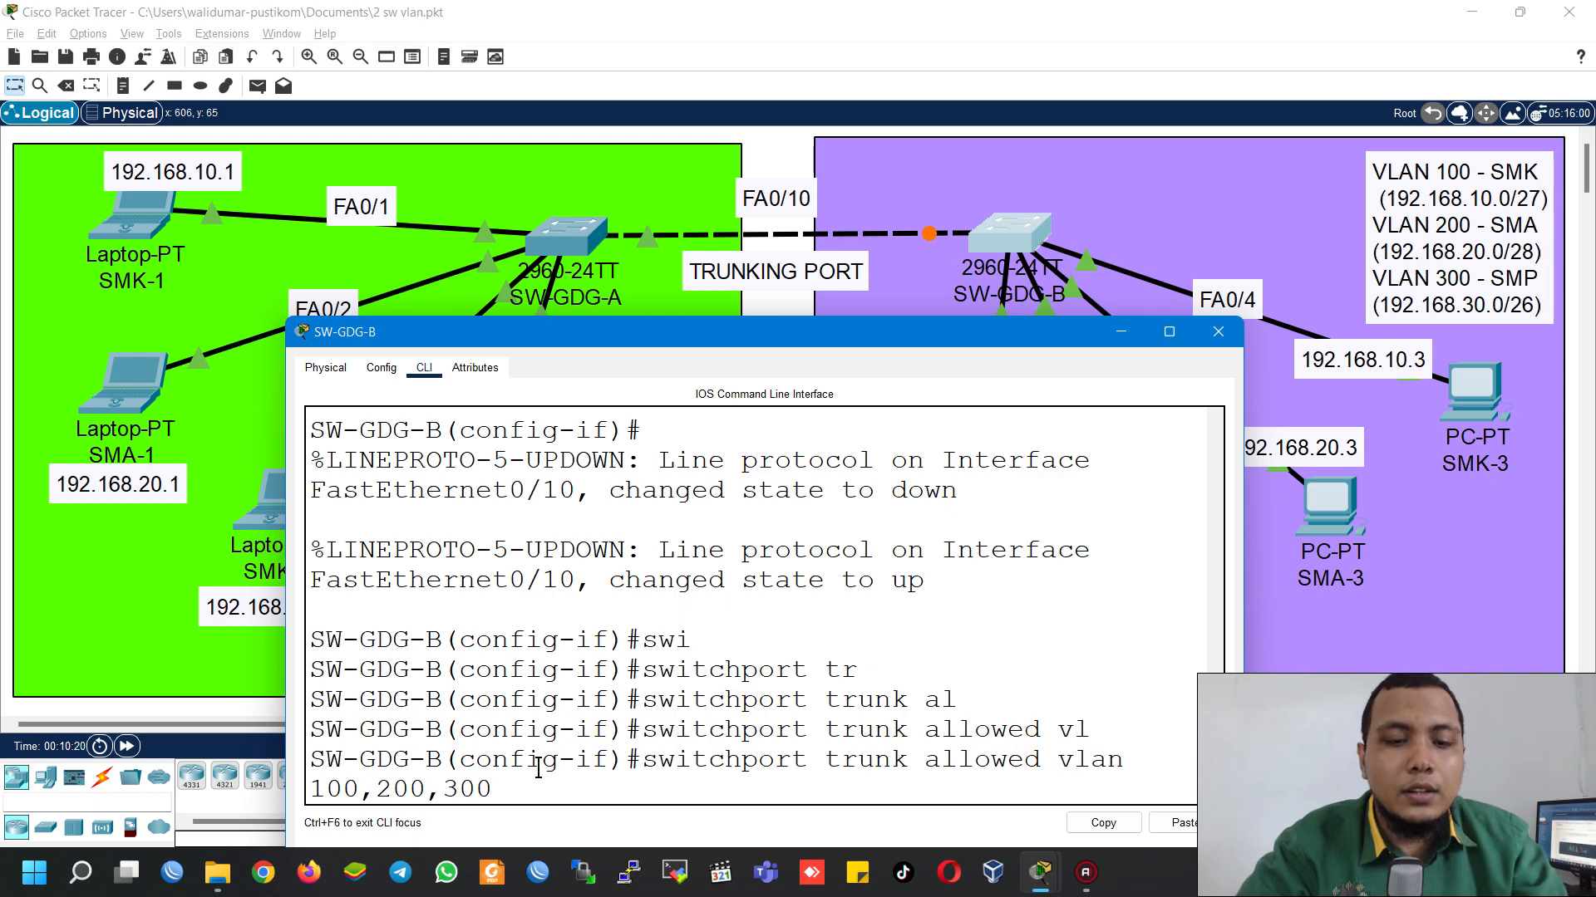
key("Return")
left_click_drag(517, 758, 280, 765)
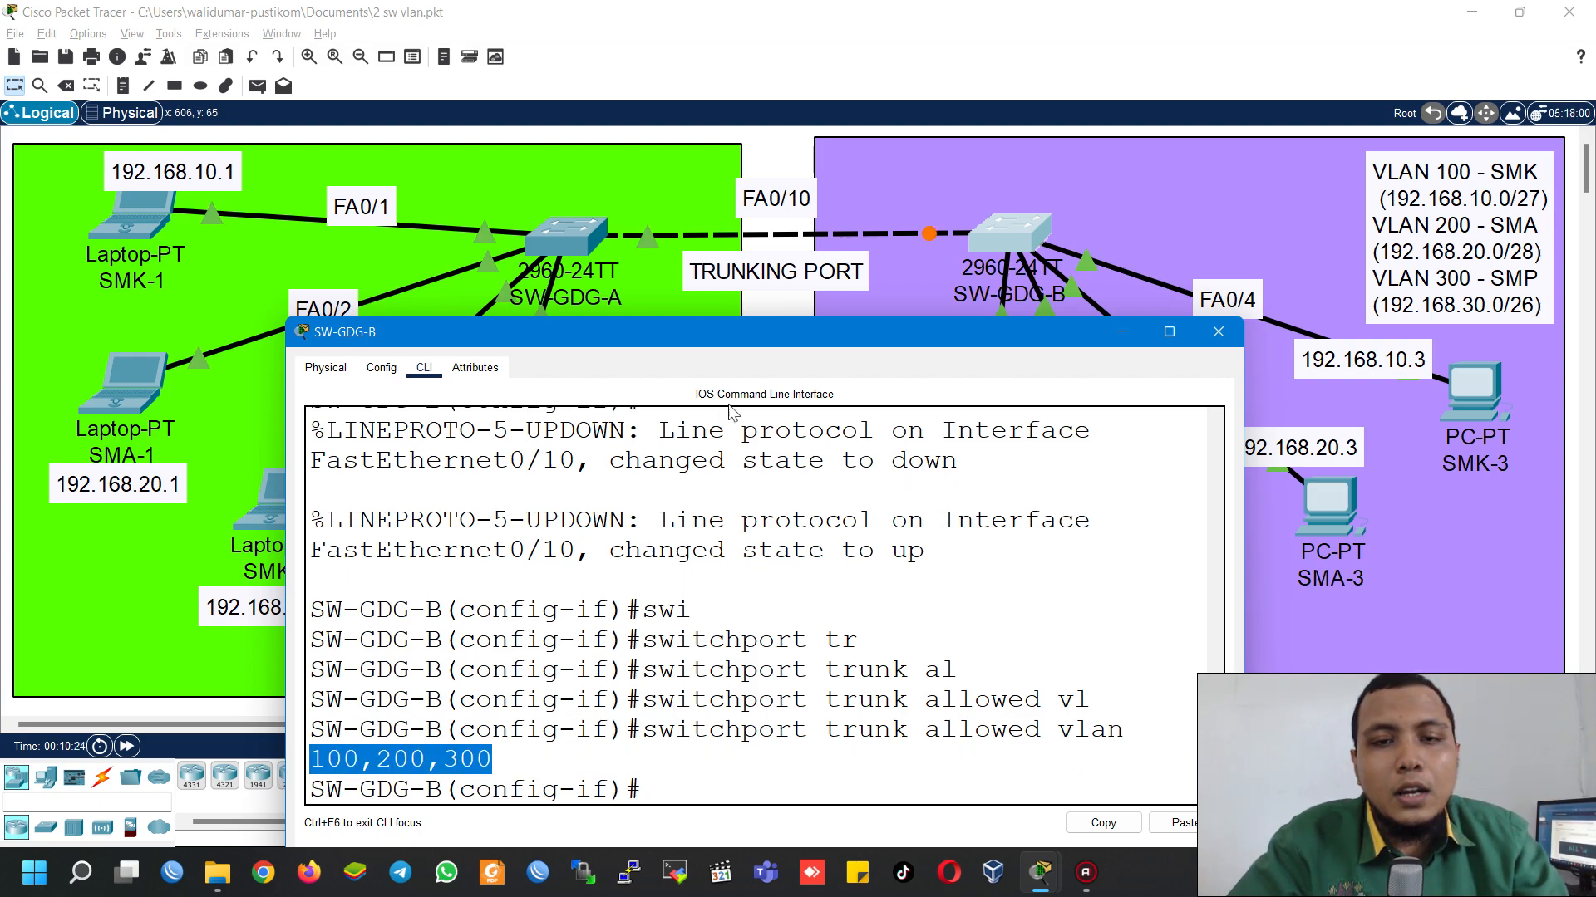
left_click(1216, 333)
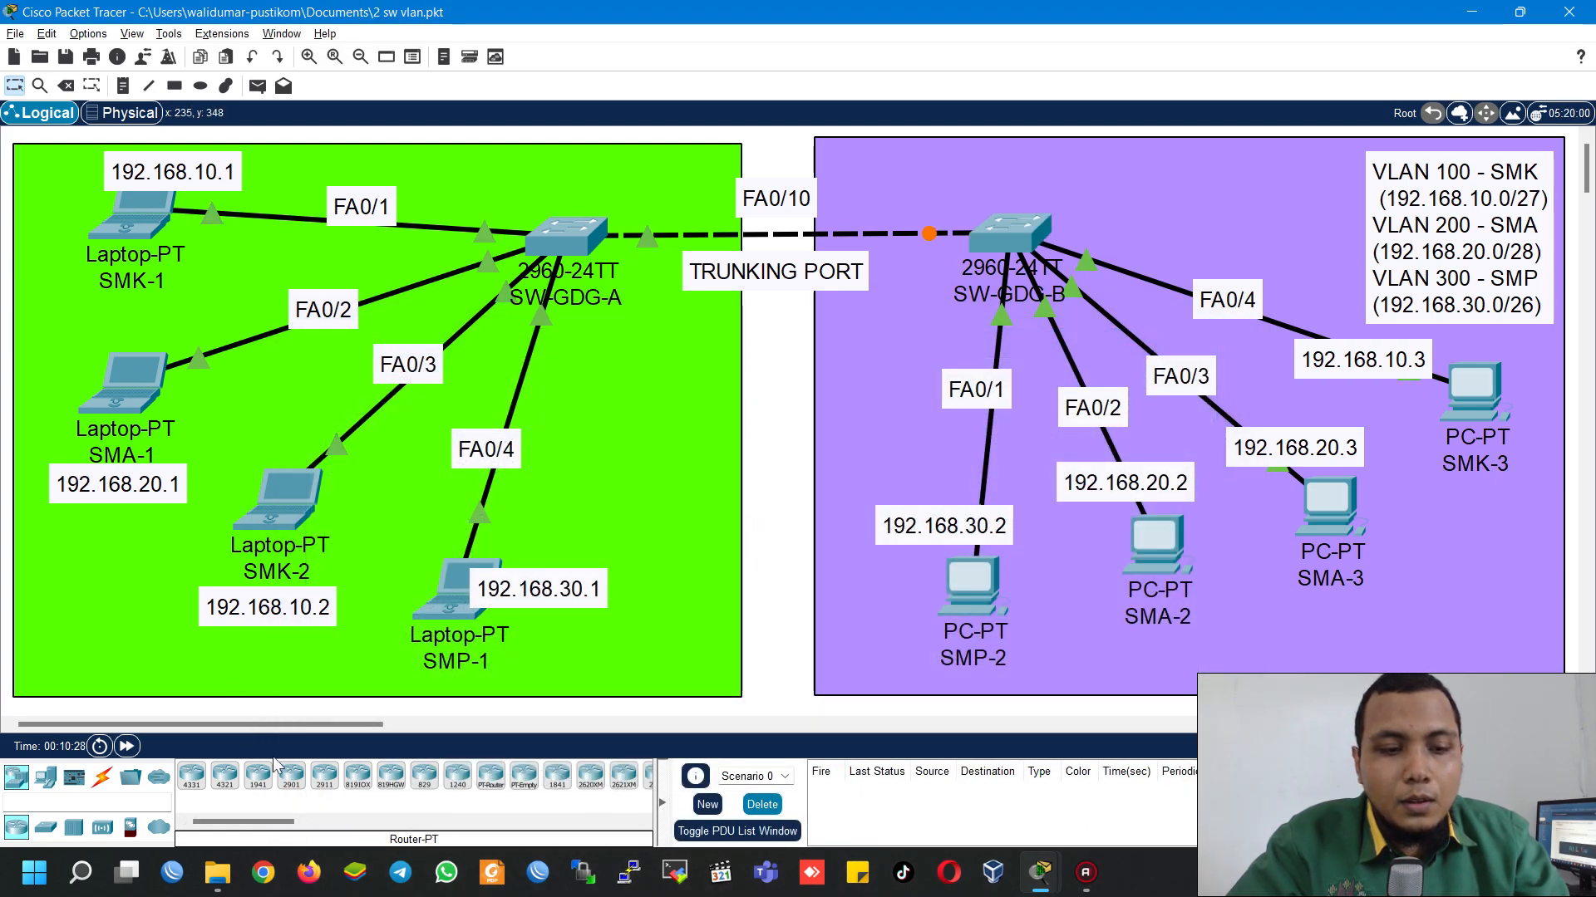
Step: Fast-forward the simulation time and send a simple PDU from SMK-1 to SMK-3 across the trunk
left_click(126, 746)
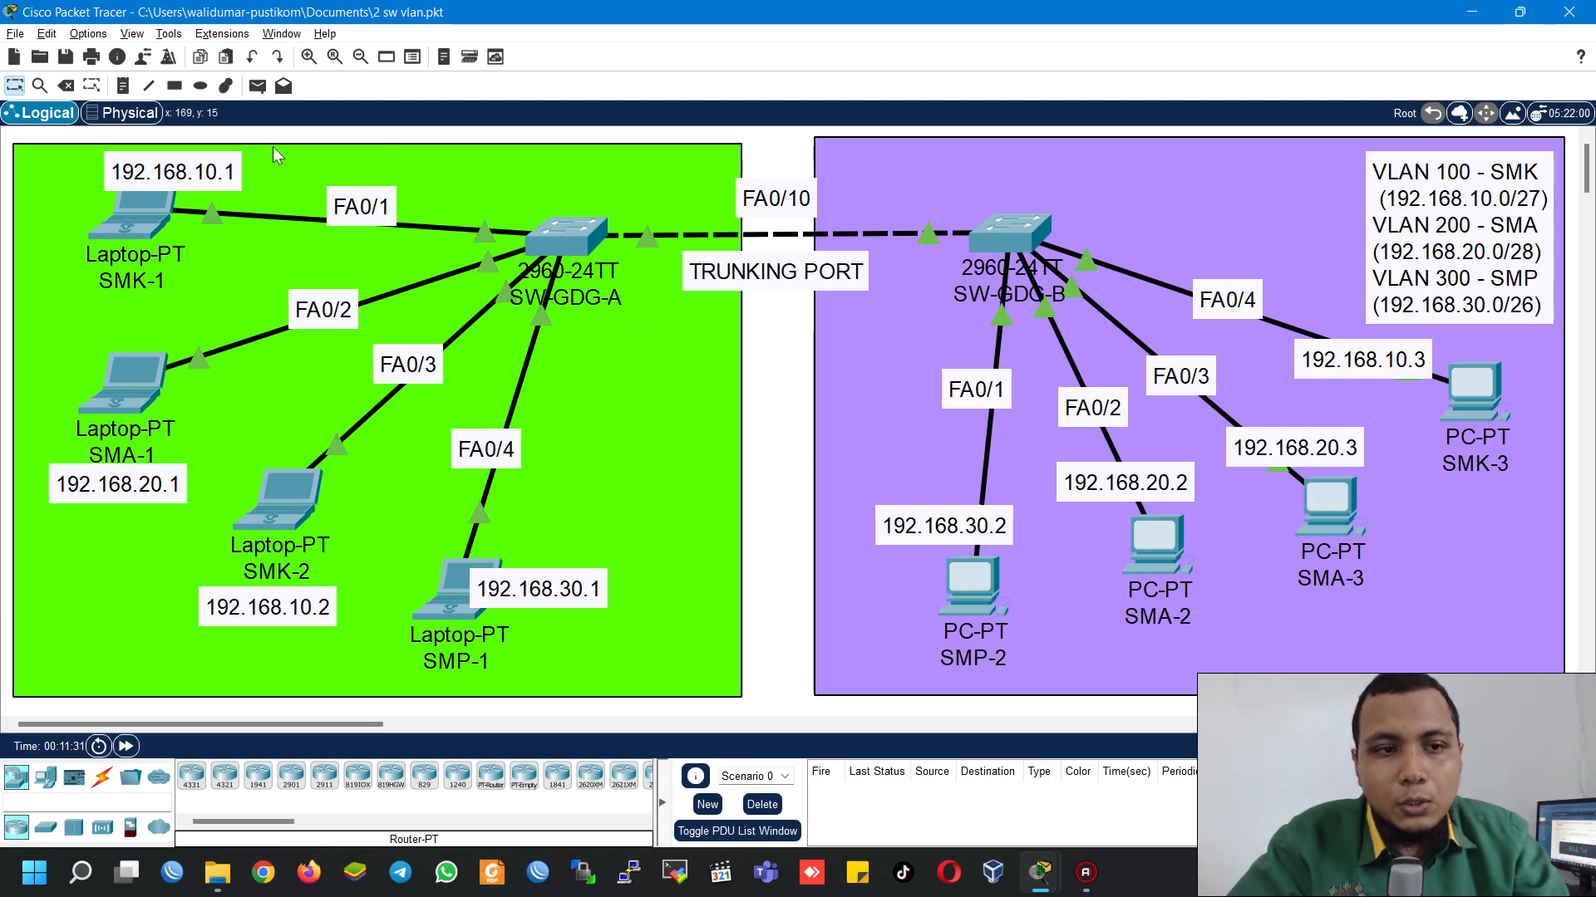
left_click(258, 86)
left_click(143, 215)
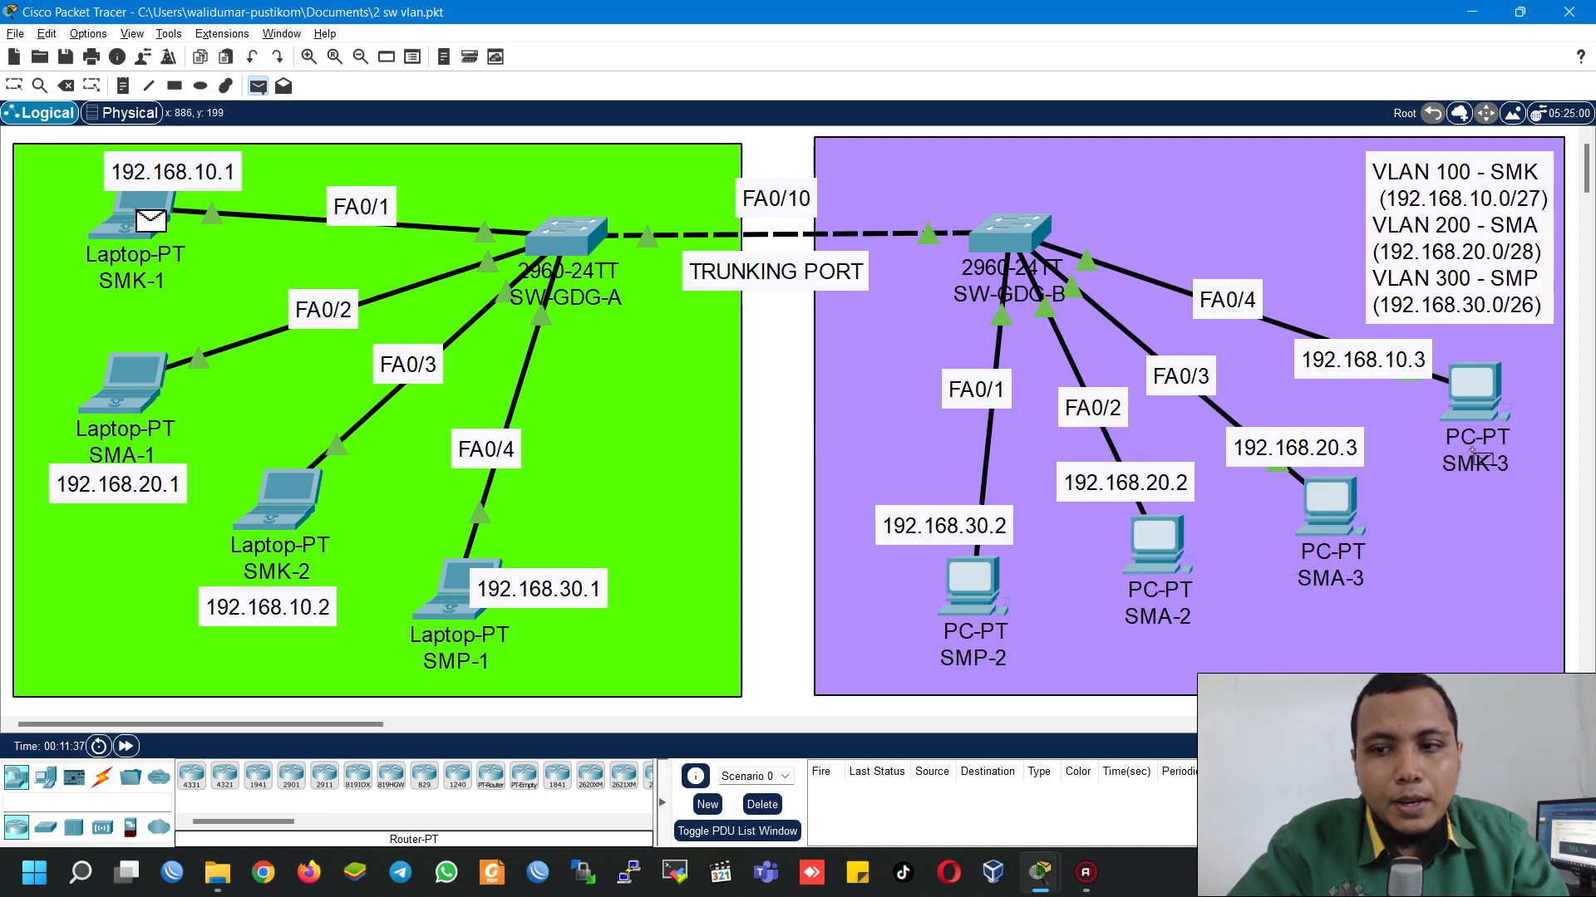
mouse_move(1476, 406)
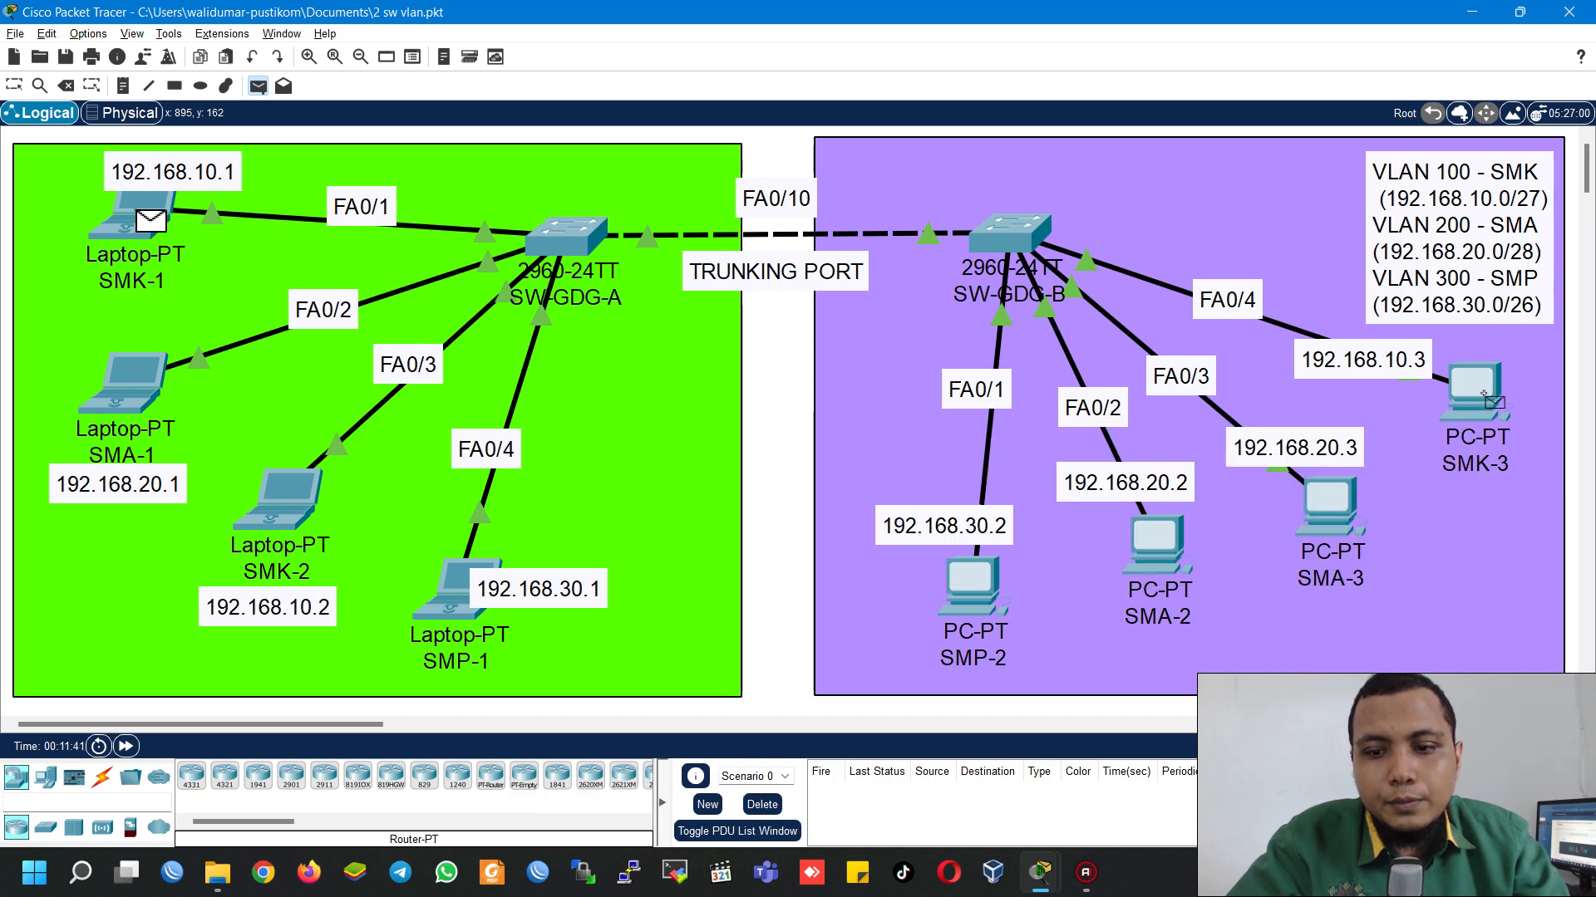
left_click(1484, 394)
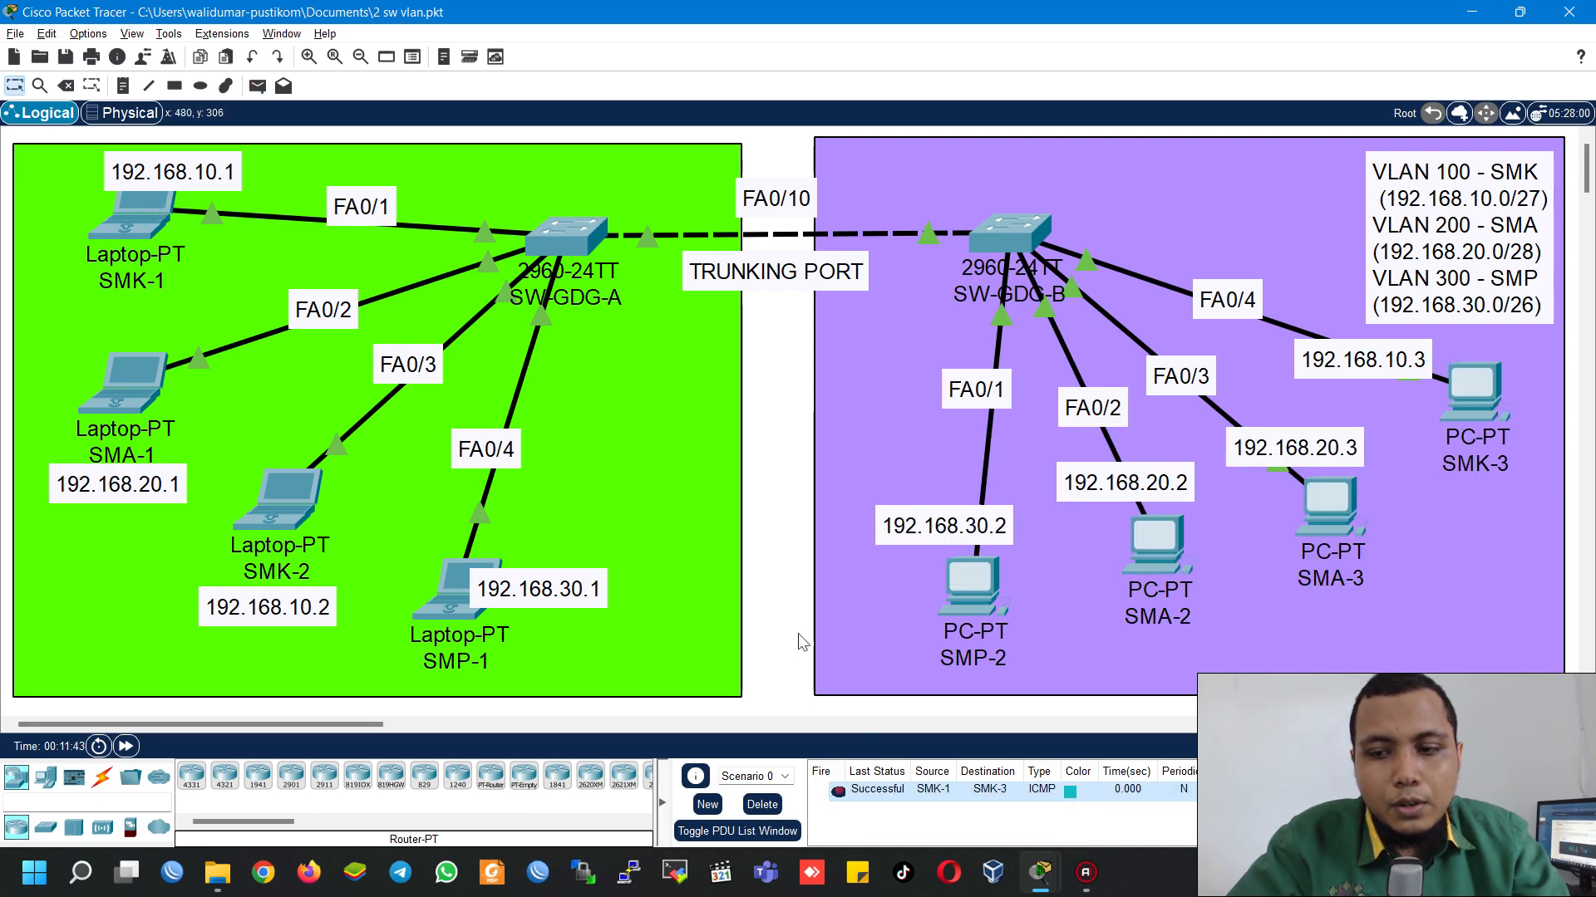
Step: Send a simple PDU from SMA-1 to SMA-2 to test VLAN 200 connectivity between the two buildings
left_click(258, 86)
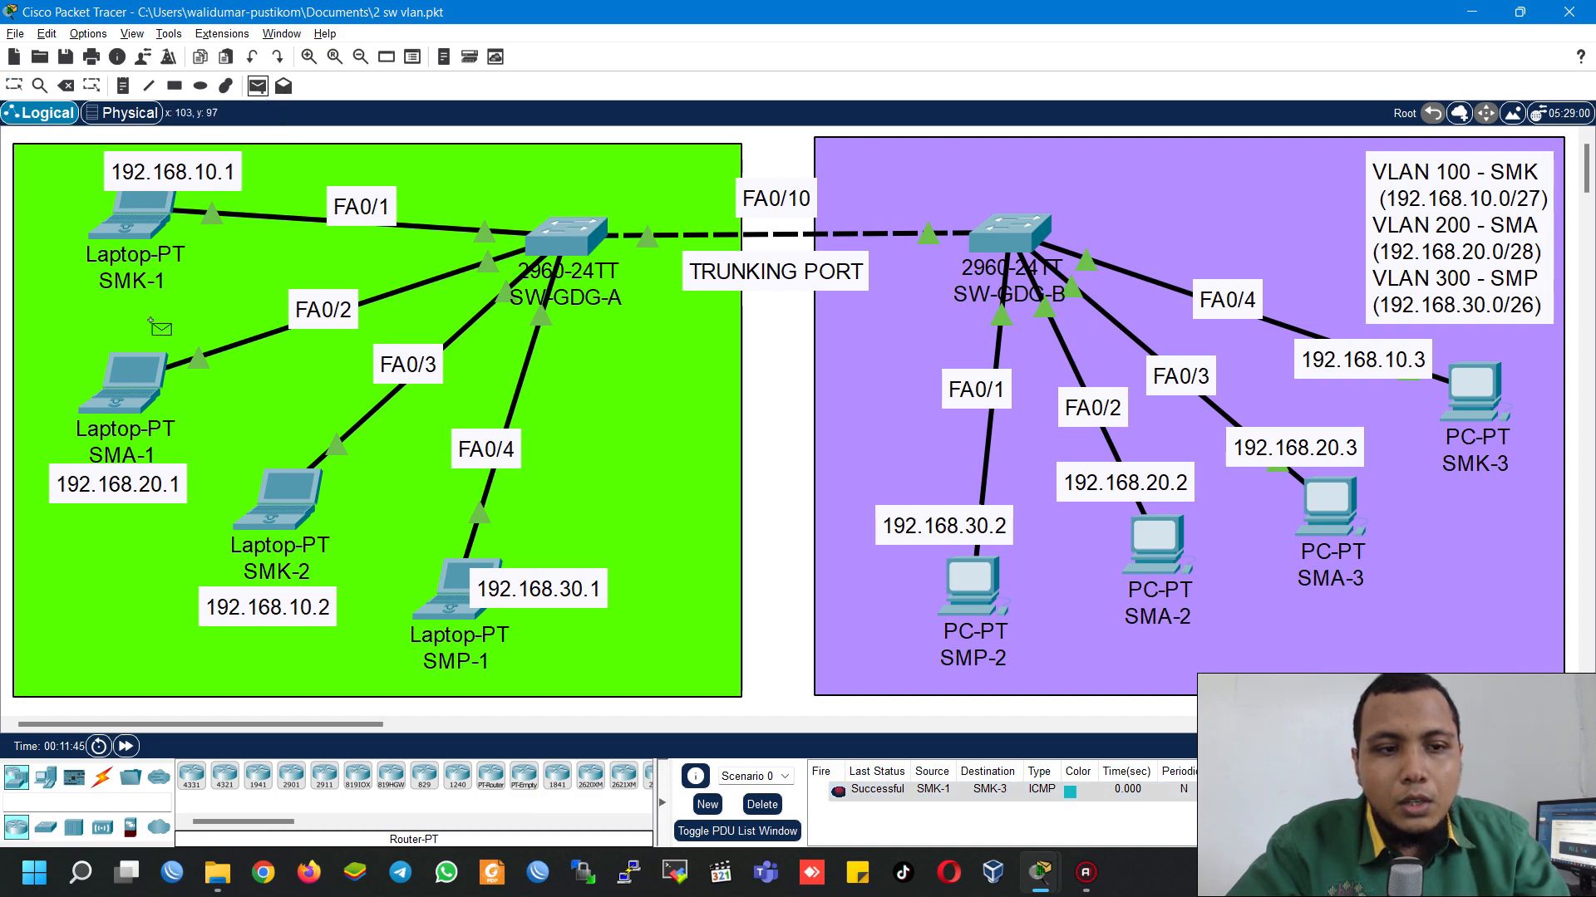
left_click(125, 391)
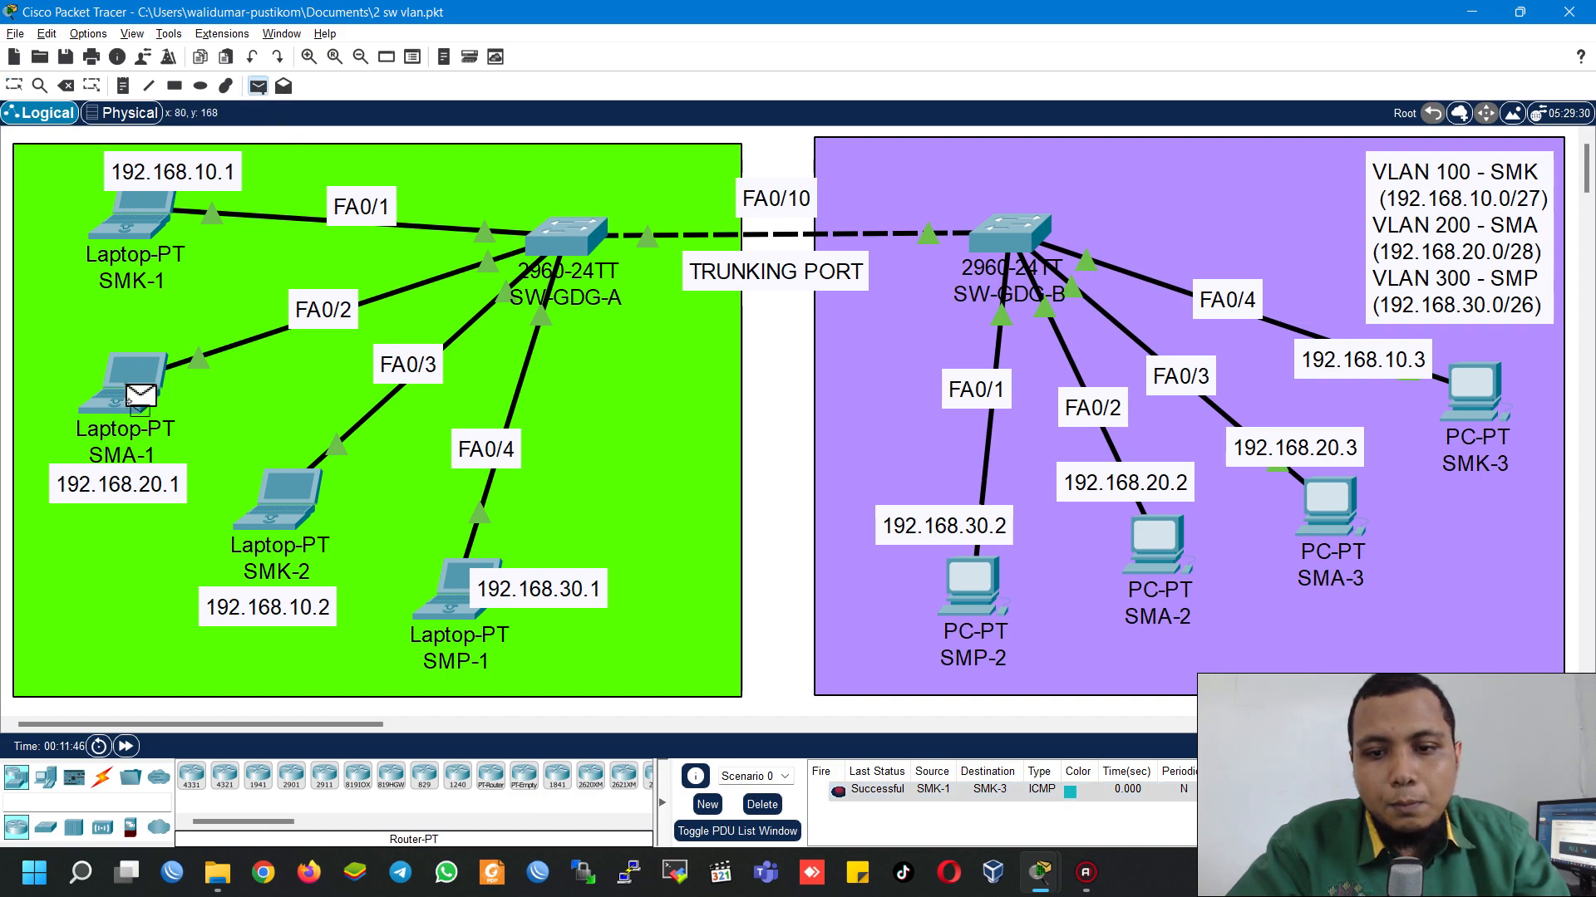
left_click(1170, 553)
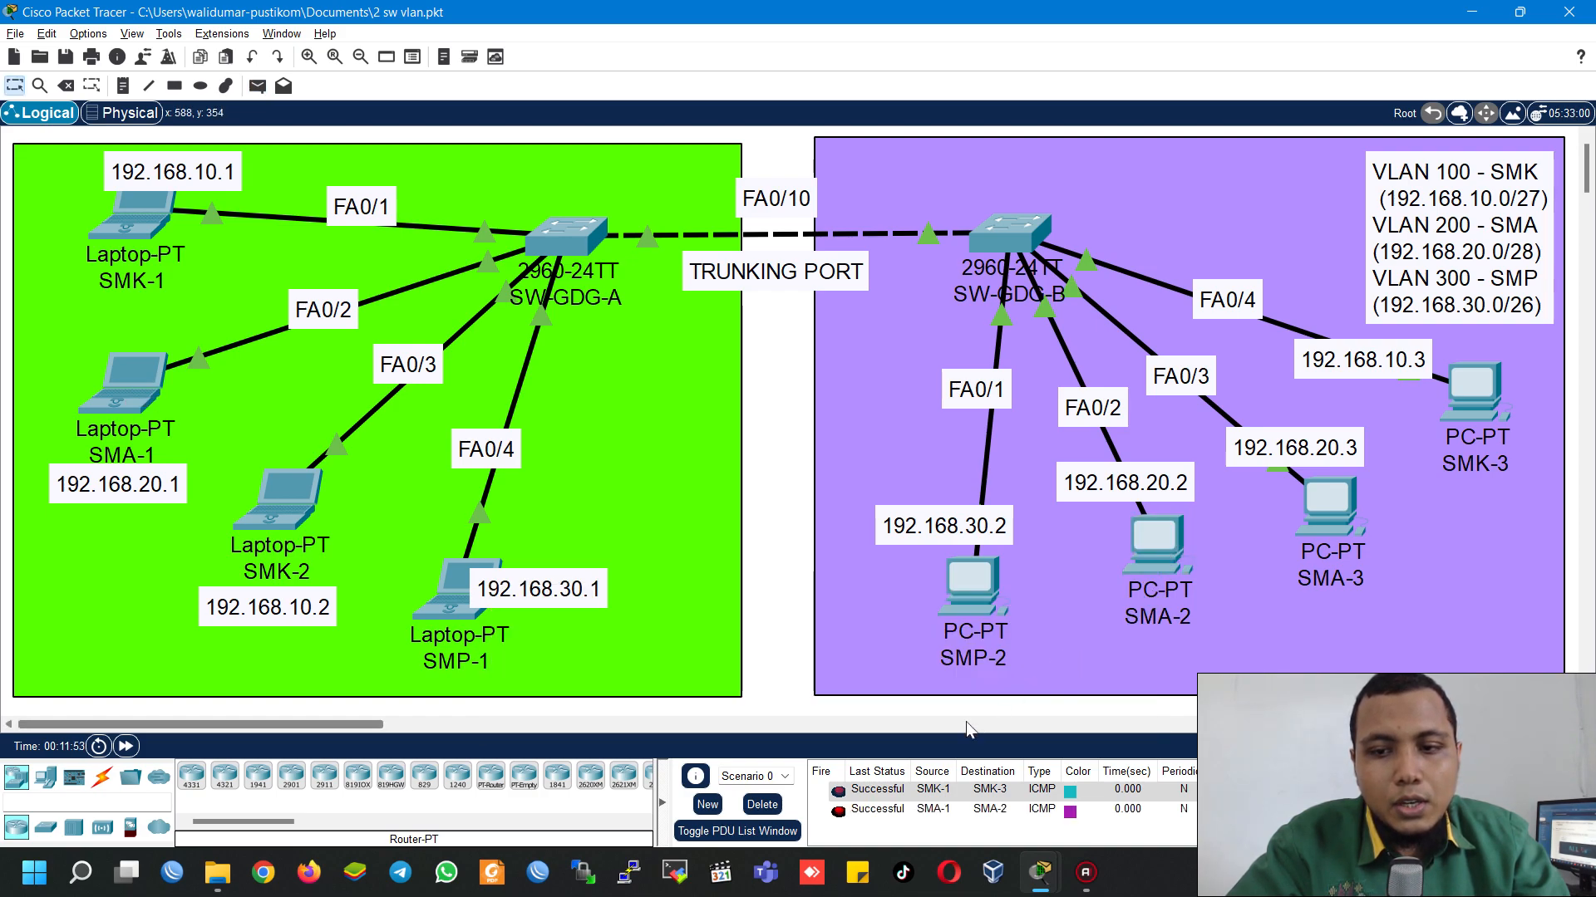
Step: Send a simple PDU from SMK-2 to SMK-3 to test VLAN 100, and delete Scenario 0 to clear the PDU list
left_click(256, 85)
left_click(282, 503)
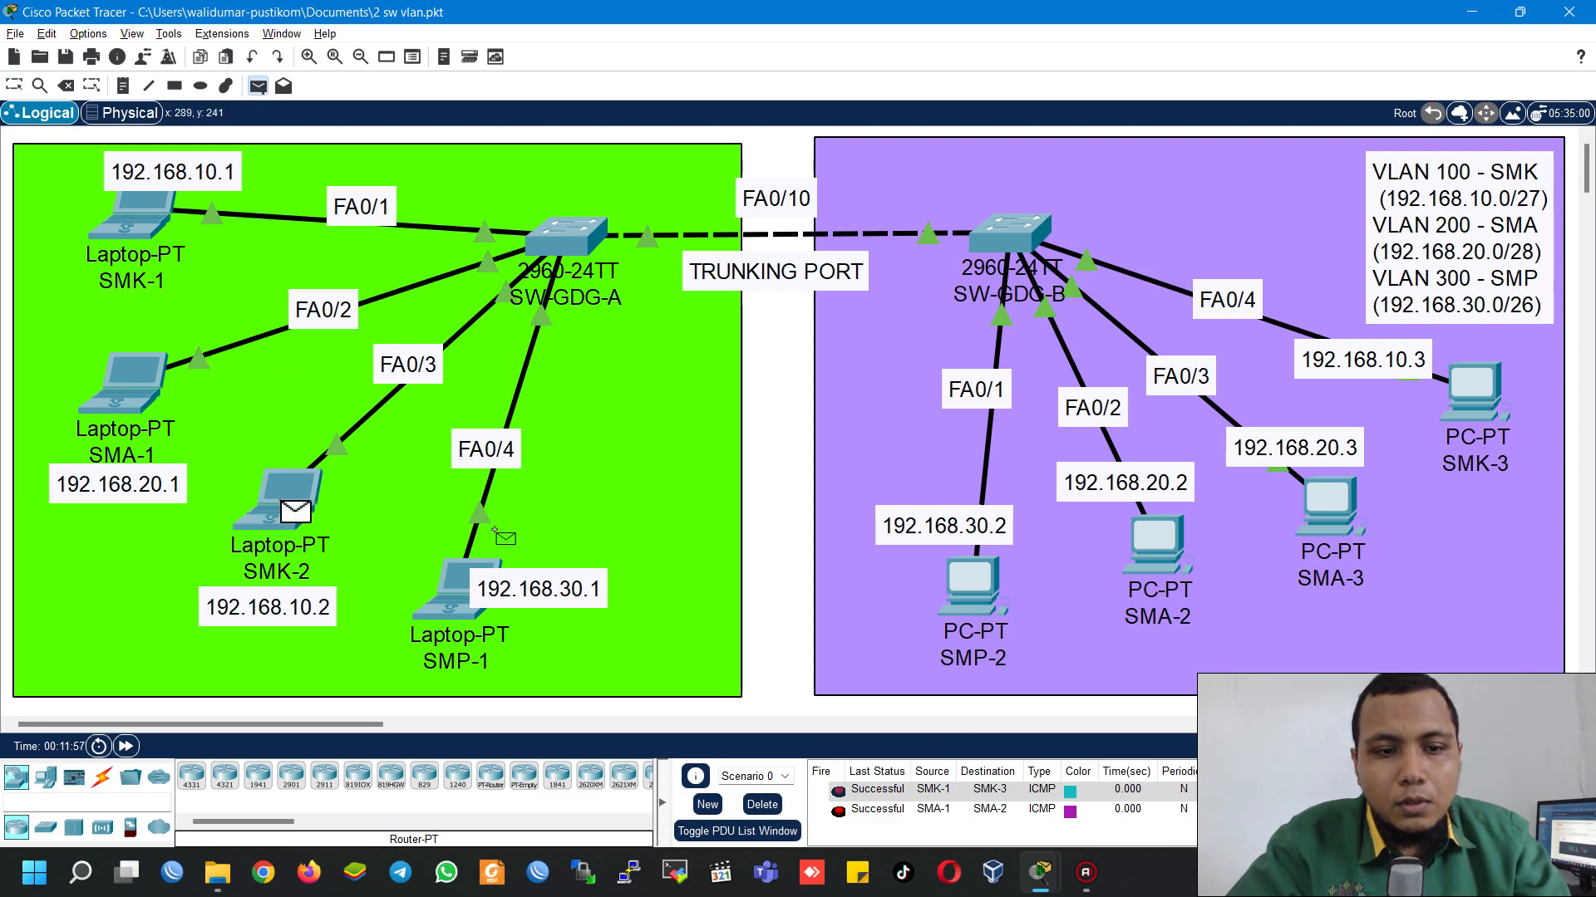
left_click(1492, 415)
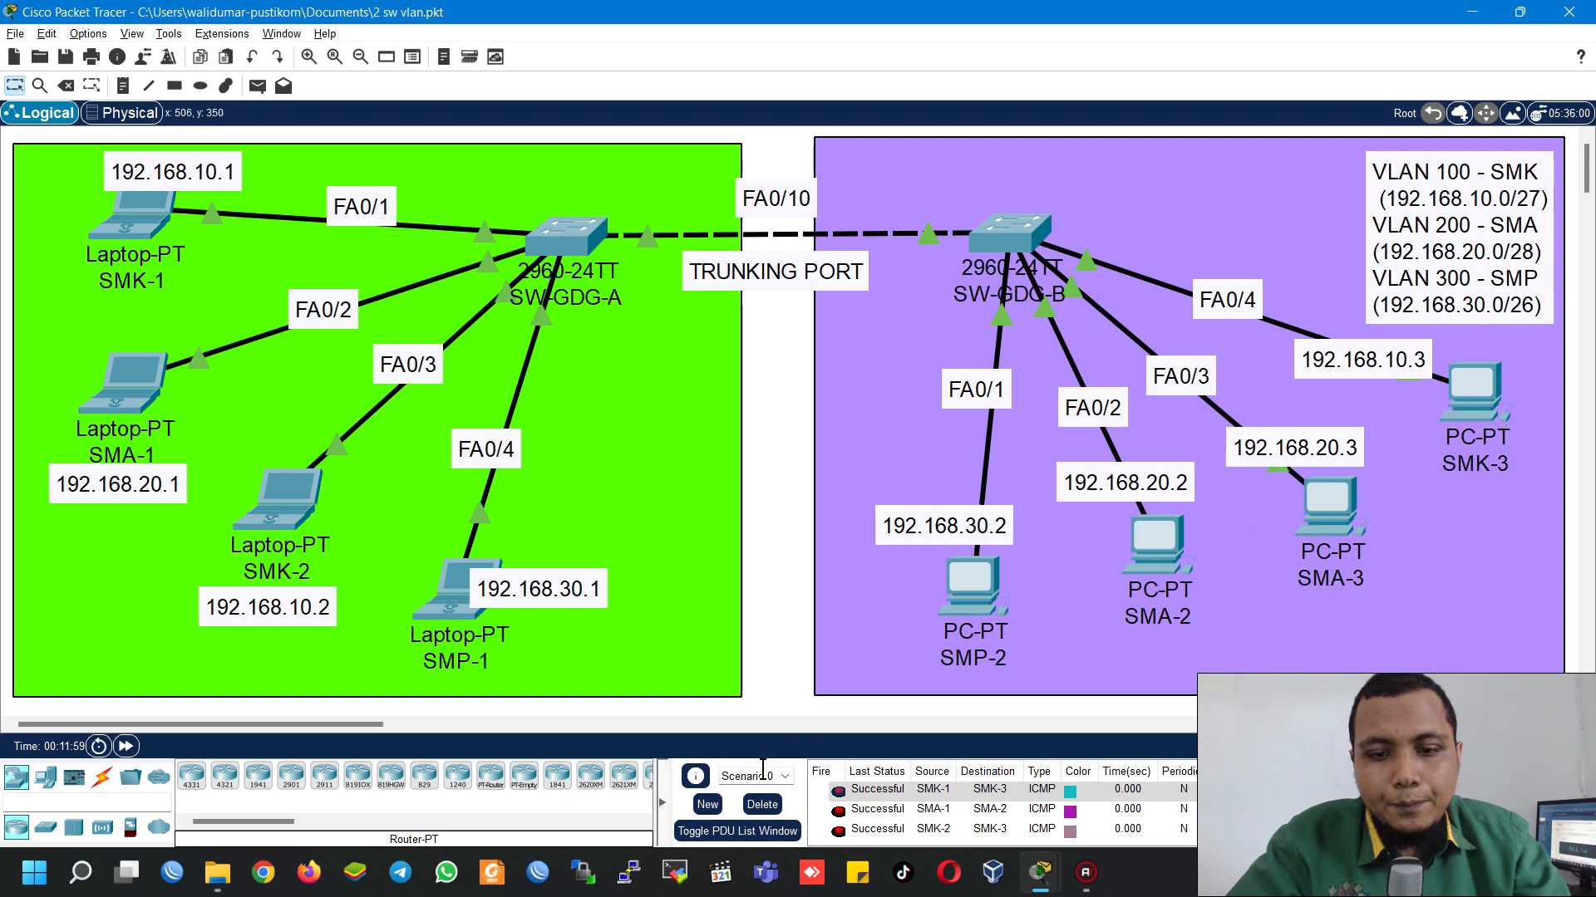
left_click(762, 804)
Step: Test VLAN 300 across the trunk with a simple PDU from SMP-1 to SMP-2, and clear the PDU list by deleting the scenario
left_click(255, 86)
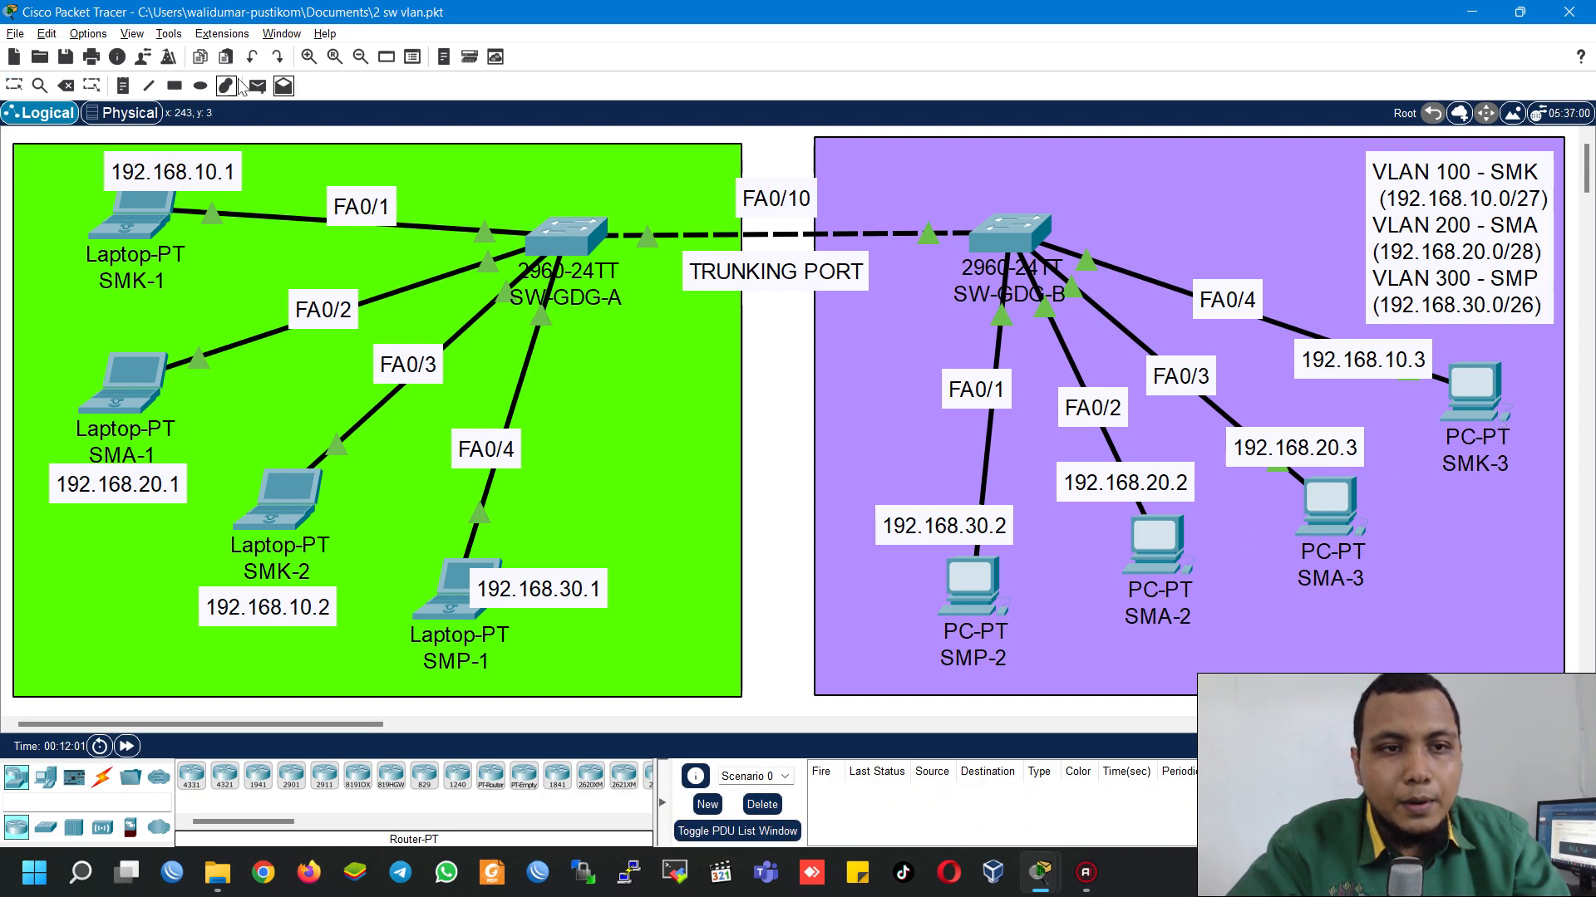
left_click(229, 85)
left_click(263, 83)
left_click(980, 16)
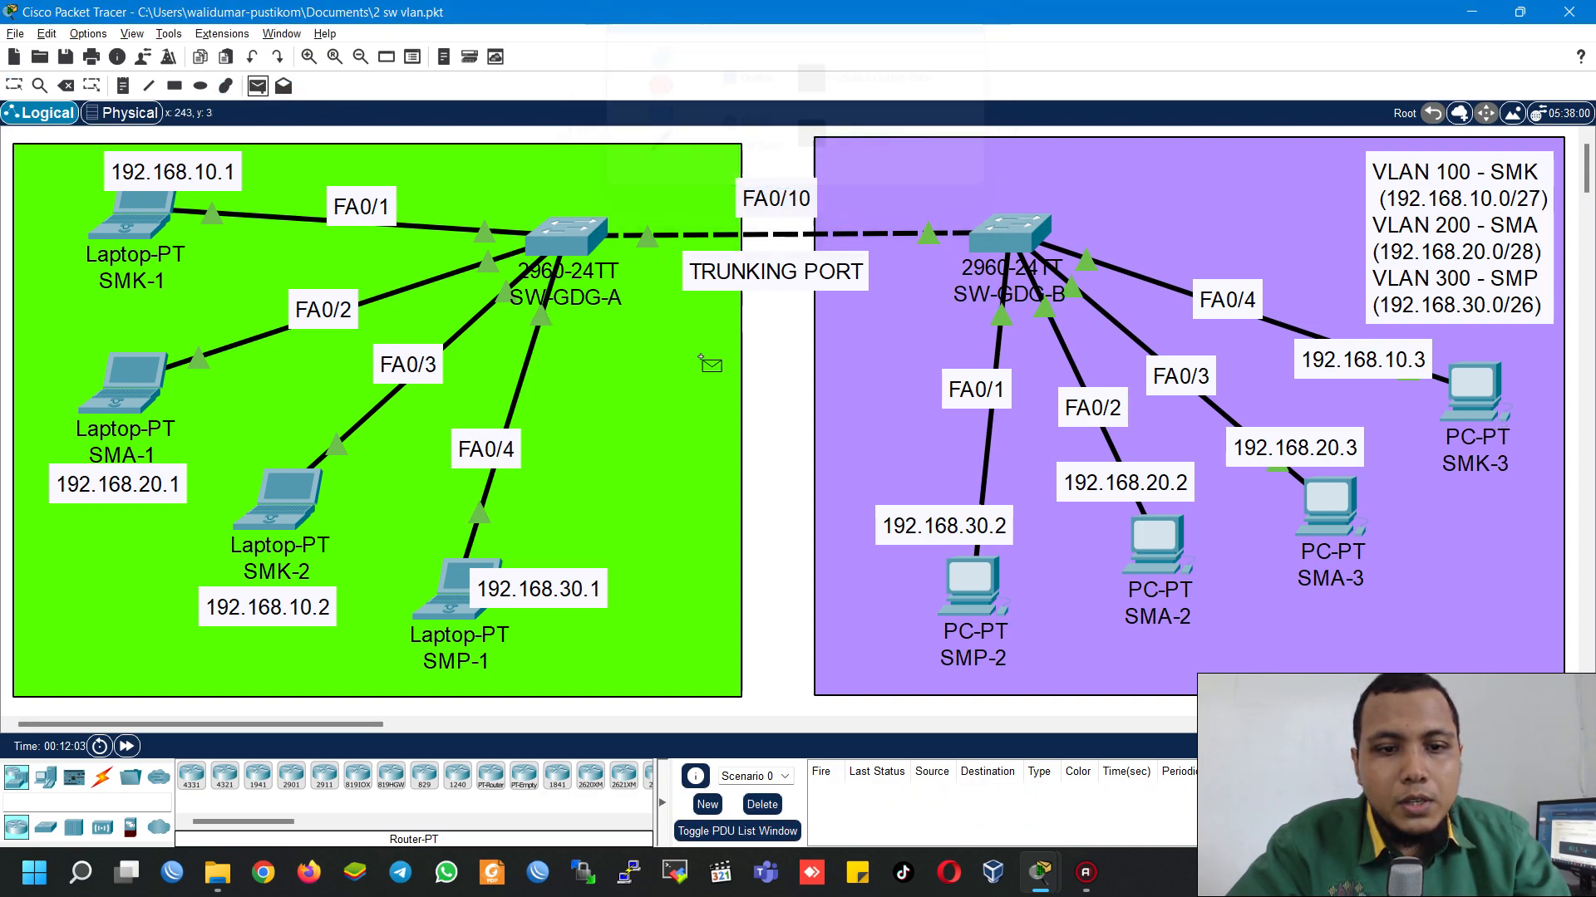
left_click(462, 598)
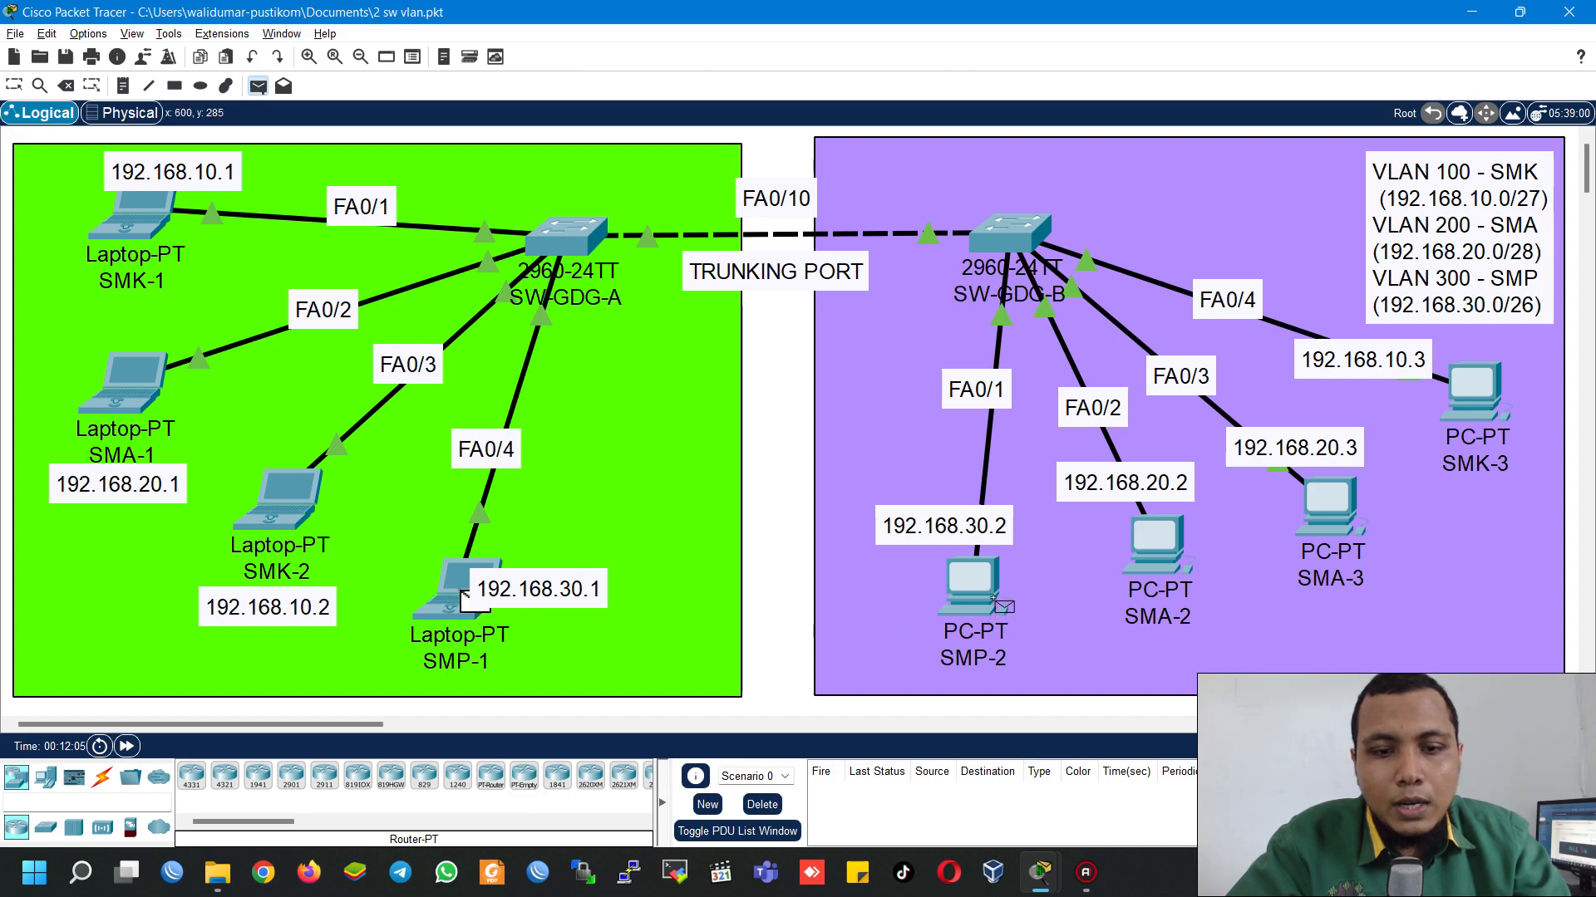
left_click(994, 599)
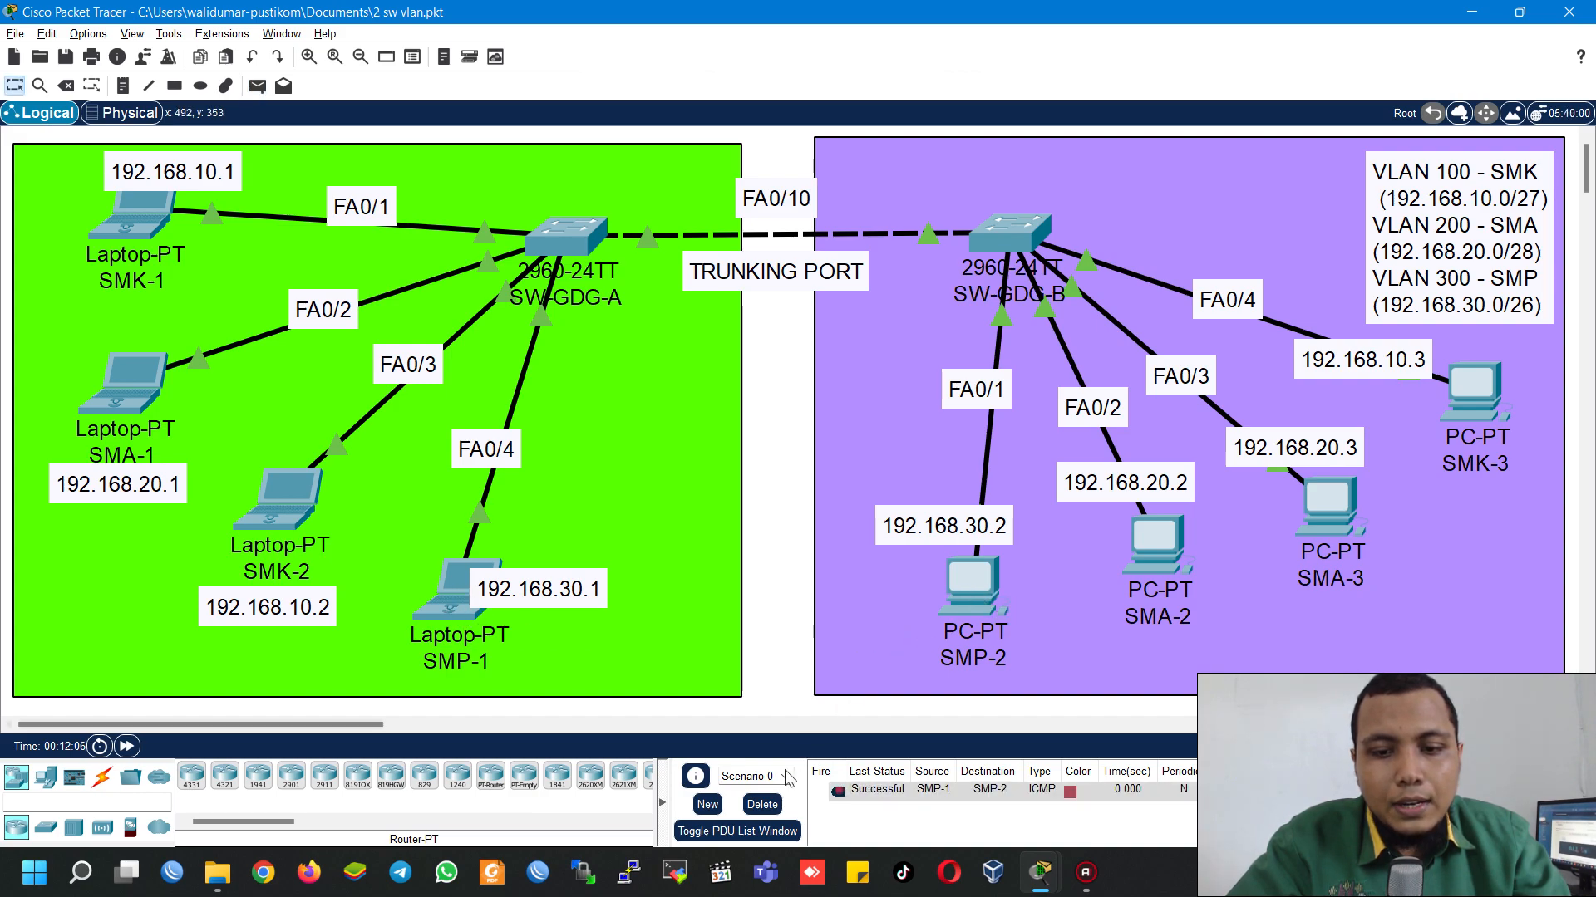
left_click(762, 804)
Step: Test traffic between different VLANs with a simple PDU from SMK-1 to SMA-1, and delete the scenario to empty the PDU list
left_click(258, 85)
left_click(150, 220)
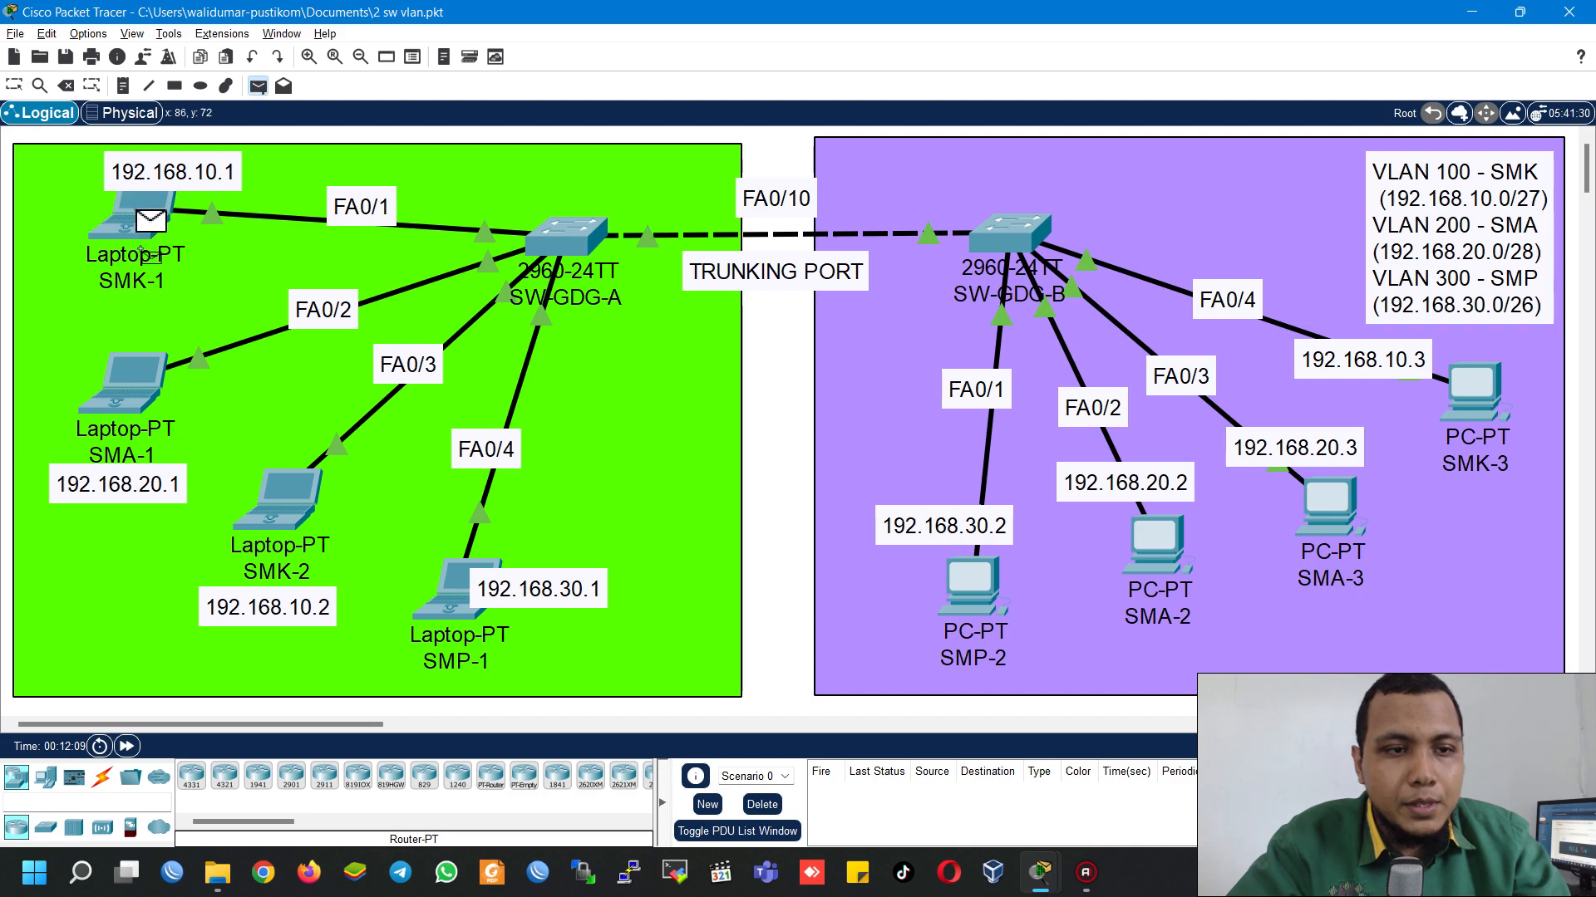
left_click(127, 370)
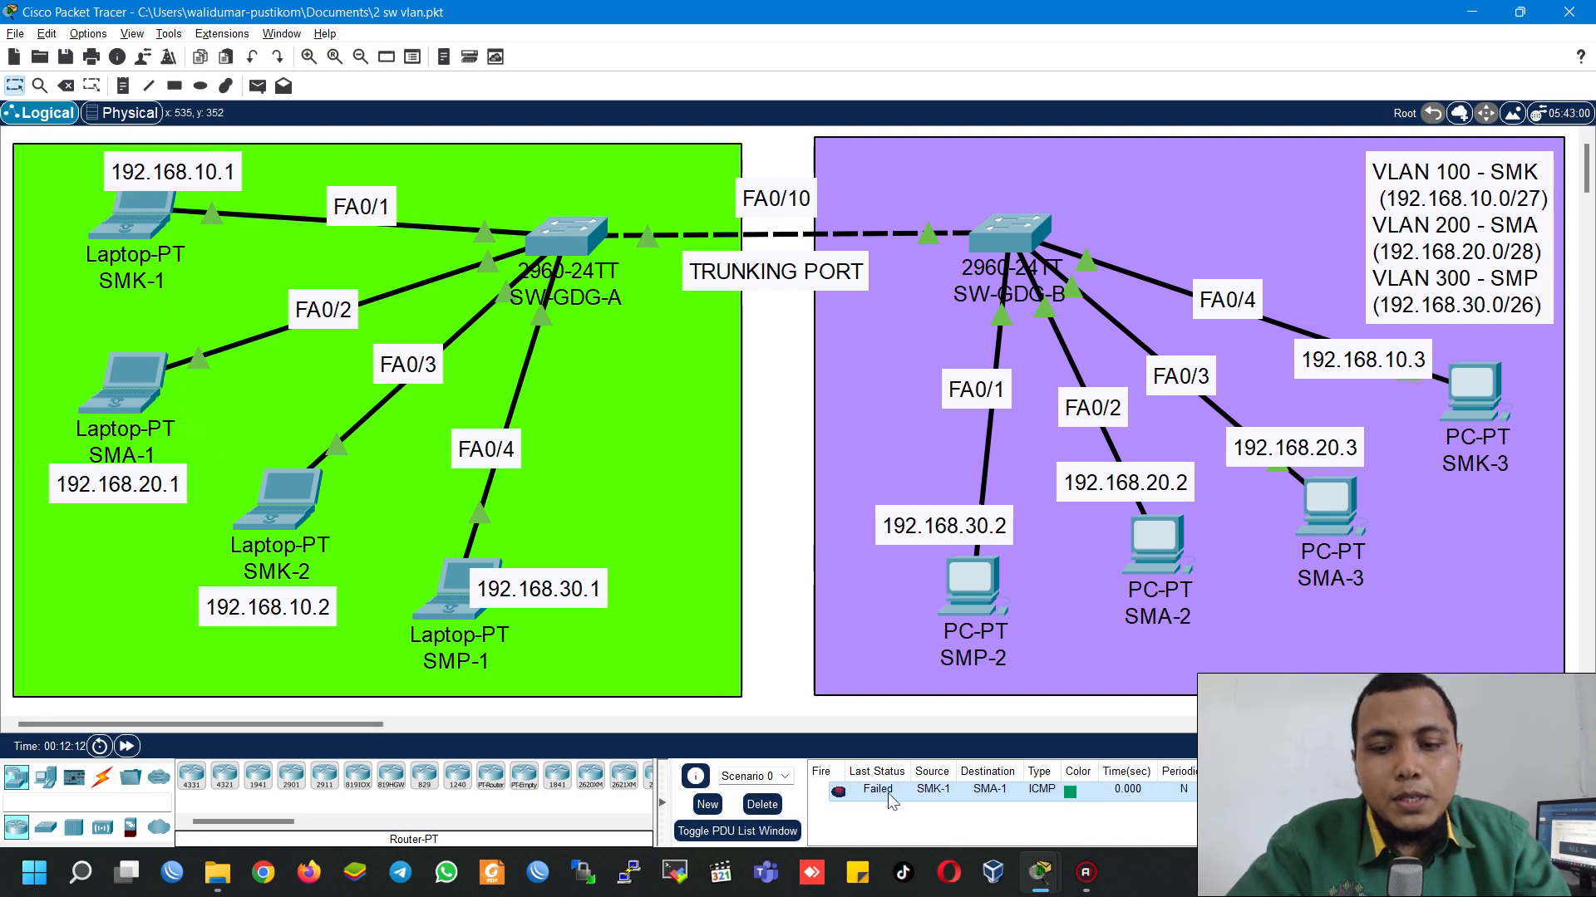
left_click(762, 804)
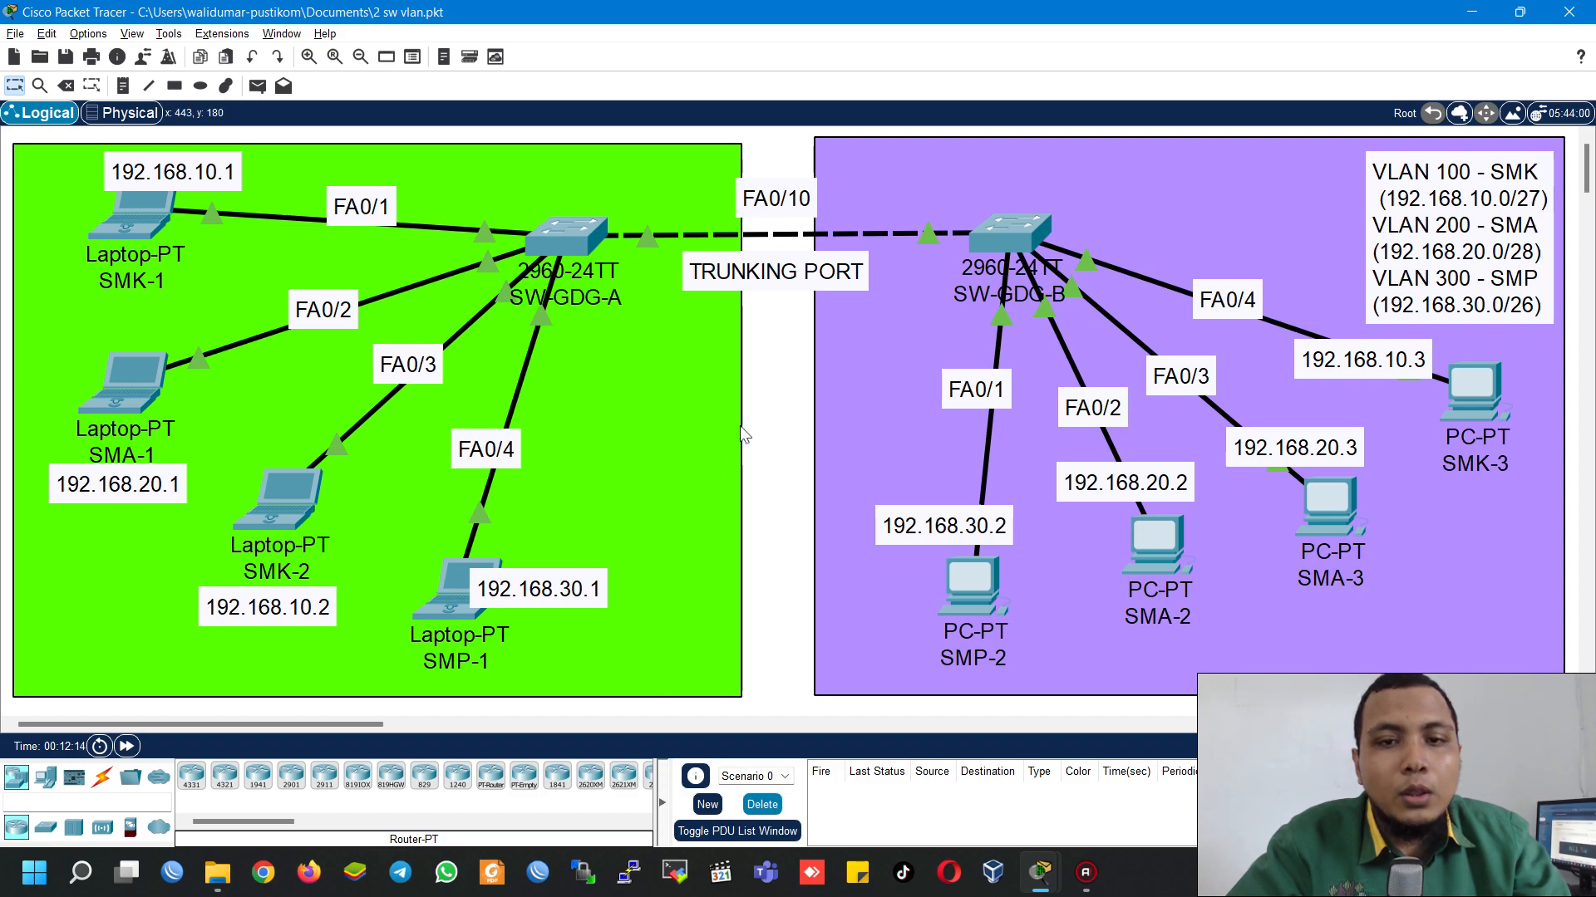